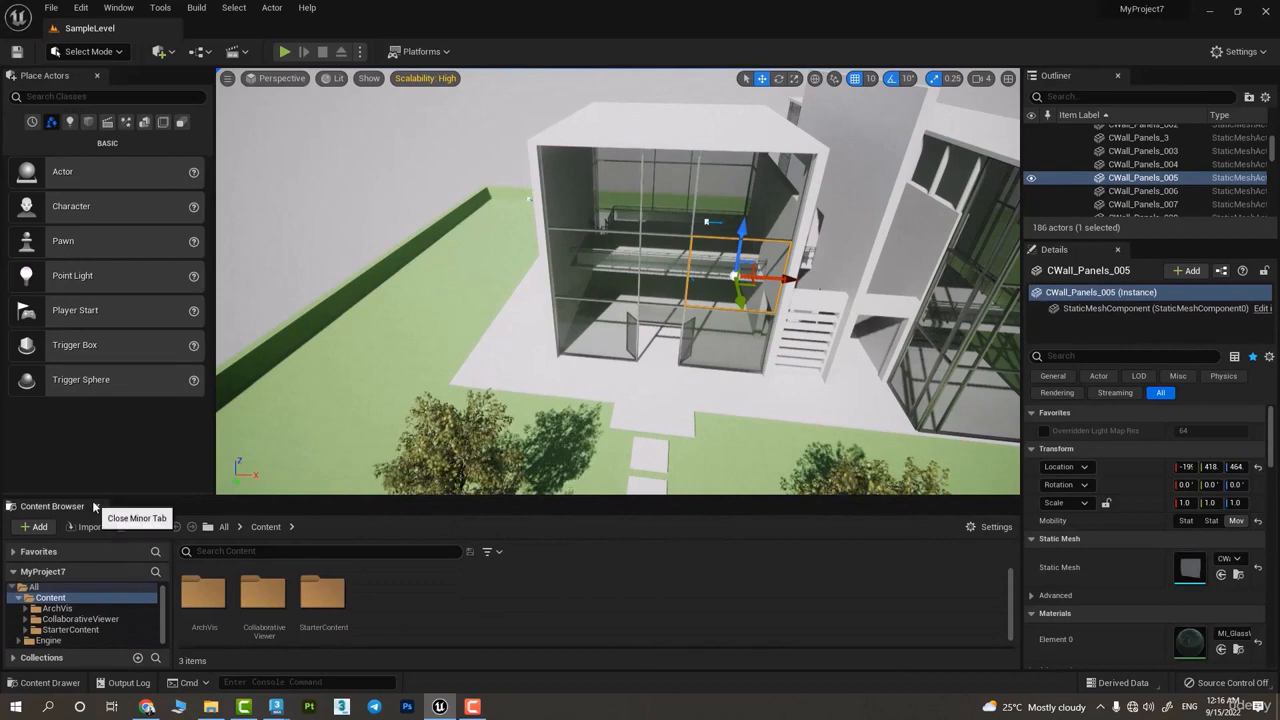
Close the Content Browser, Place Actors, Outliner and Details panels to enlarge the viewport
click(97, 506)
click(97, 78)
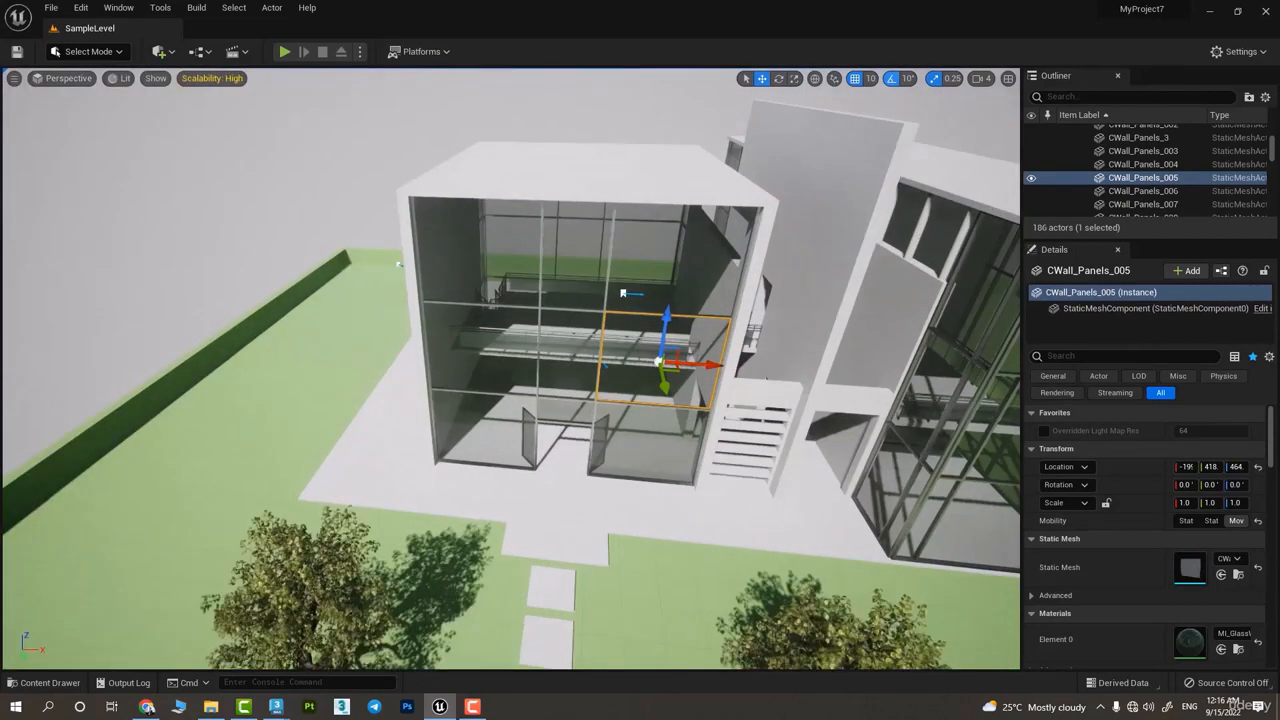
click(1117, 75)
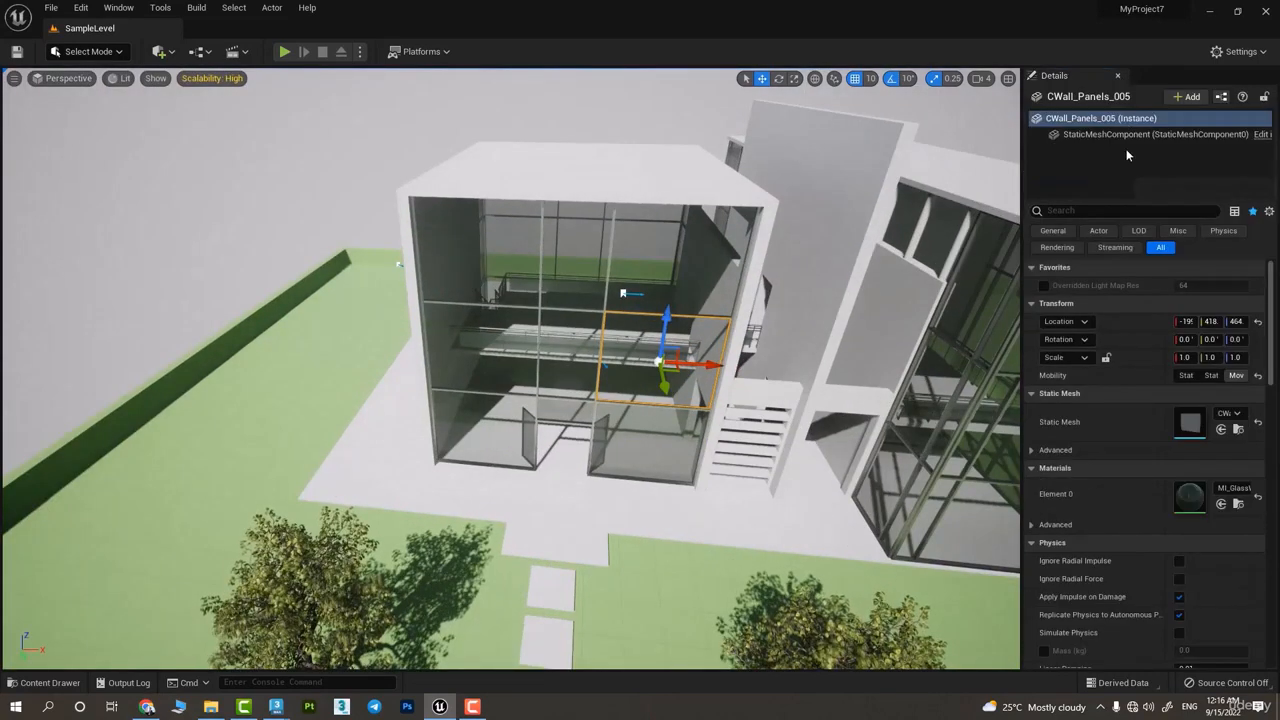
click(1117, 75)
Fly around the house to examine its glass facades, interior and surrounding garden
right_drag(872, 561, 1020, 575)
key(w)
right_drag(695, 412, 695, 412)
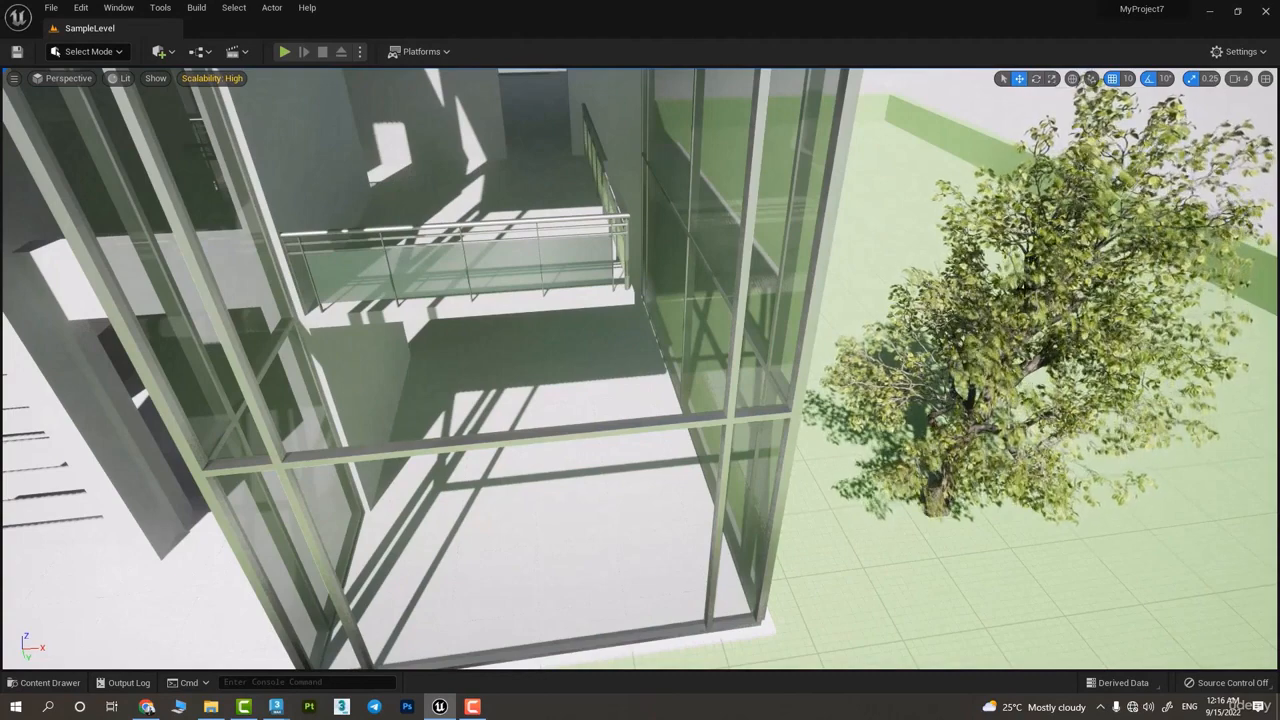
click(668, 491)
key(s)
right_drag(803, 360, 590, 300)
click(850, 260)
click(848, 335)
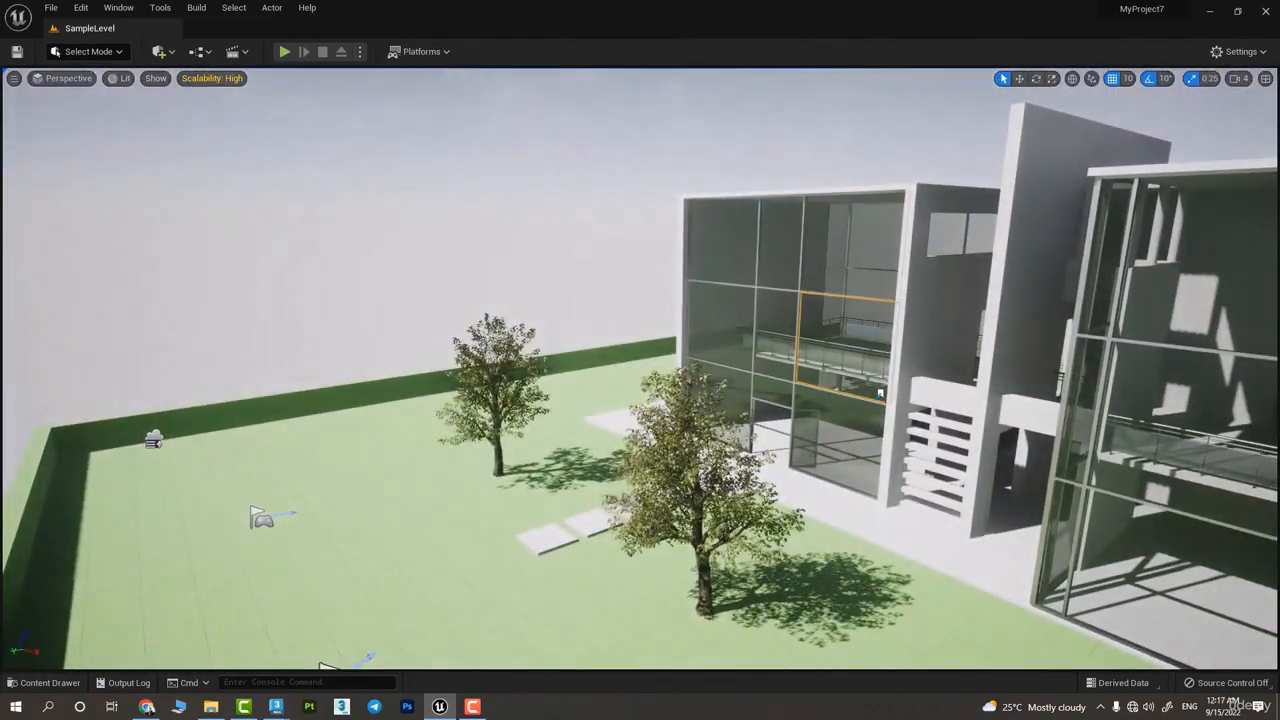
Select the upper corner glass panel of the left block's facade and reopen the Details panel
click(716, 253)
click(118, 7)
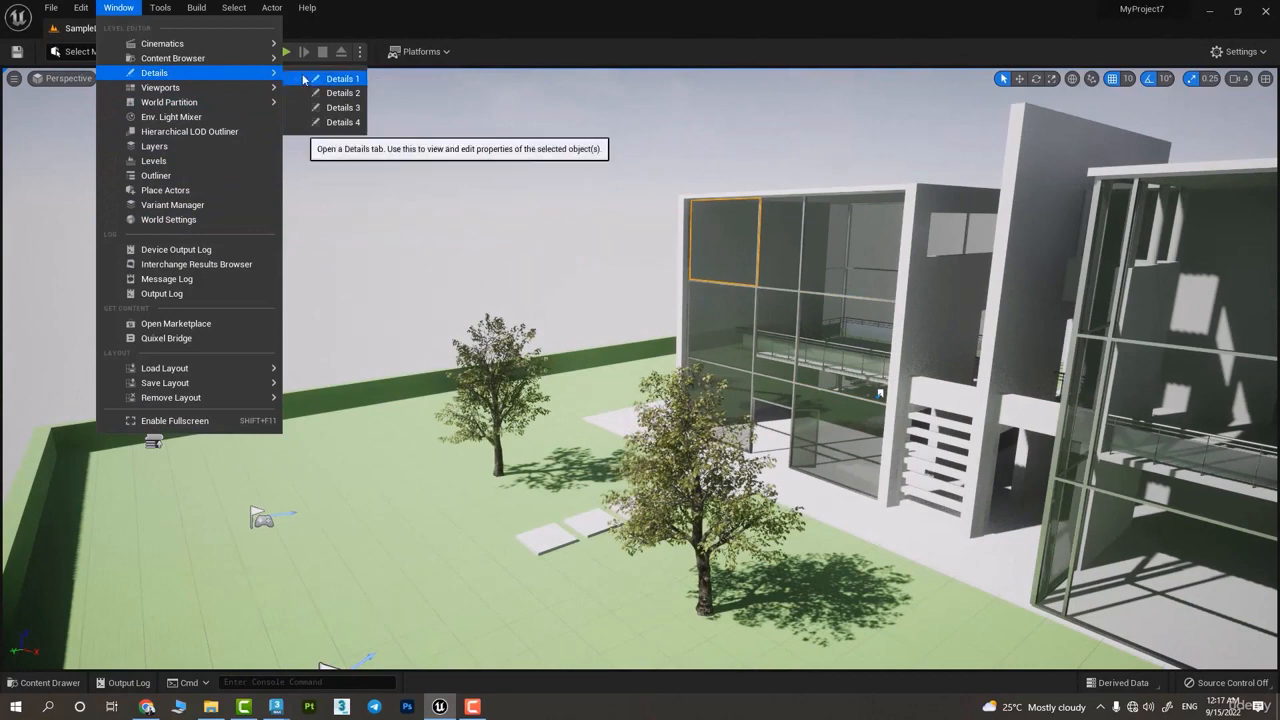
click(335, 79)
Select single objects one after another, including a right-block glass panel, the nearer tree and a side window pane
click(703, 388)
click(912, 413)
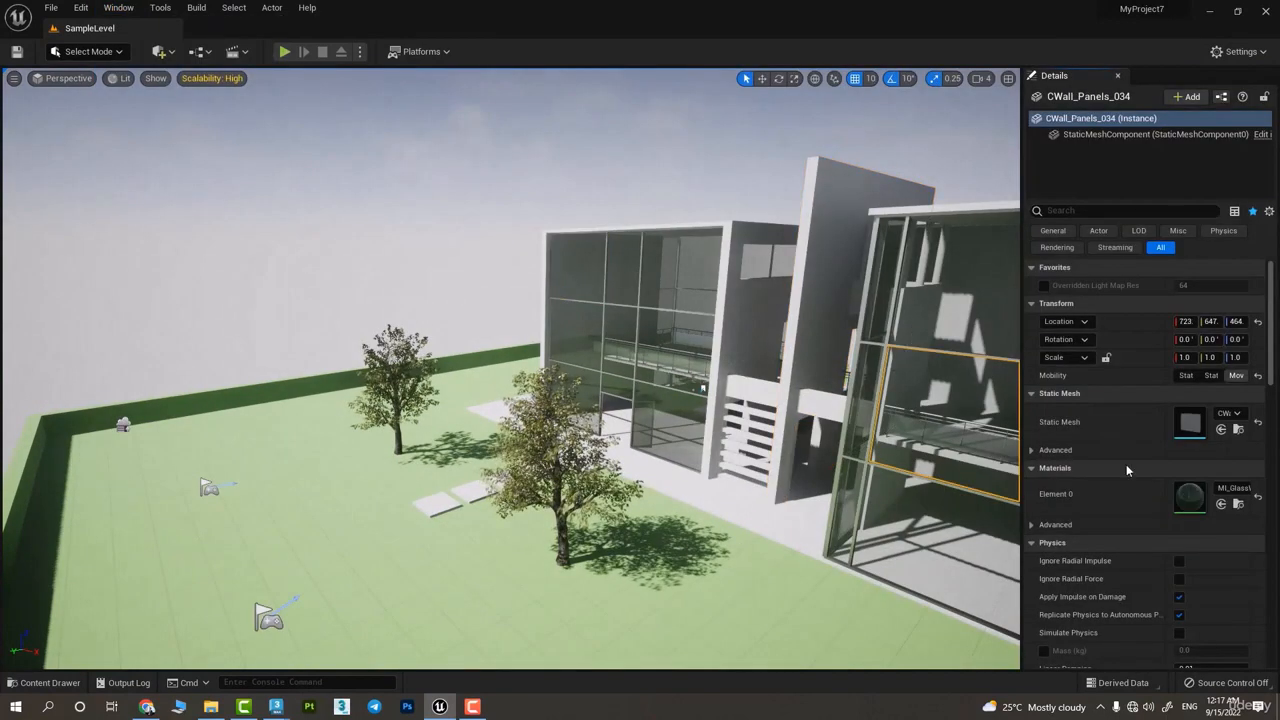
click(930, 576)
click(702, 612)
click(560, 440)
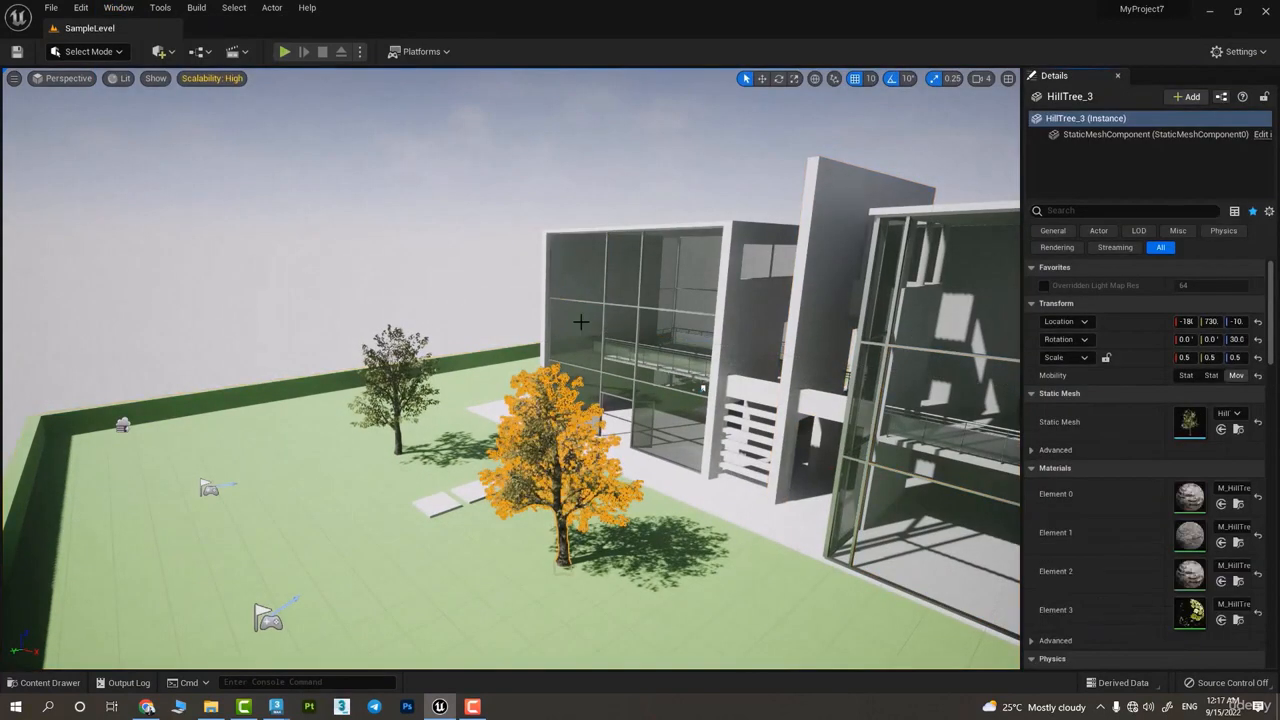
click(684, 262)
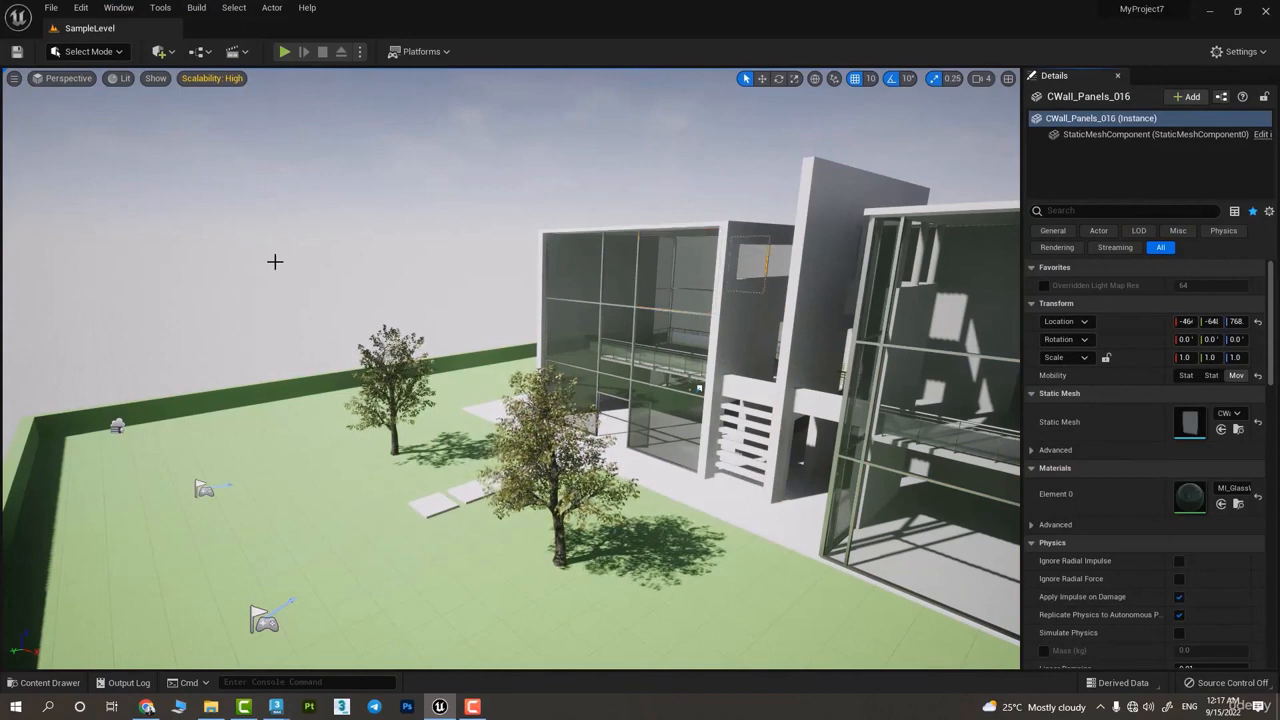
Select the farther tree, add the nearer tree, paving, walls and glass panels to the selection, and reduce it to one wall
click(397, 368)
drag(309, 227, 316, 267)
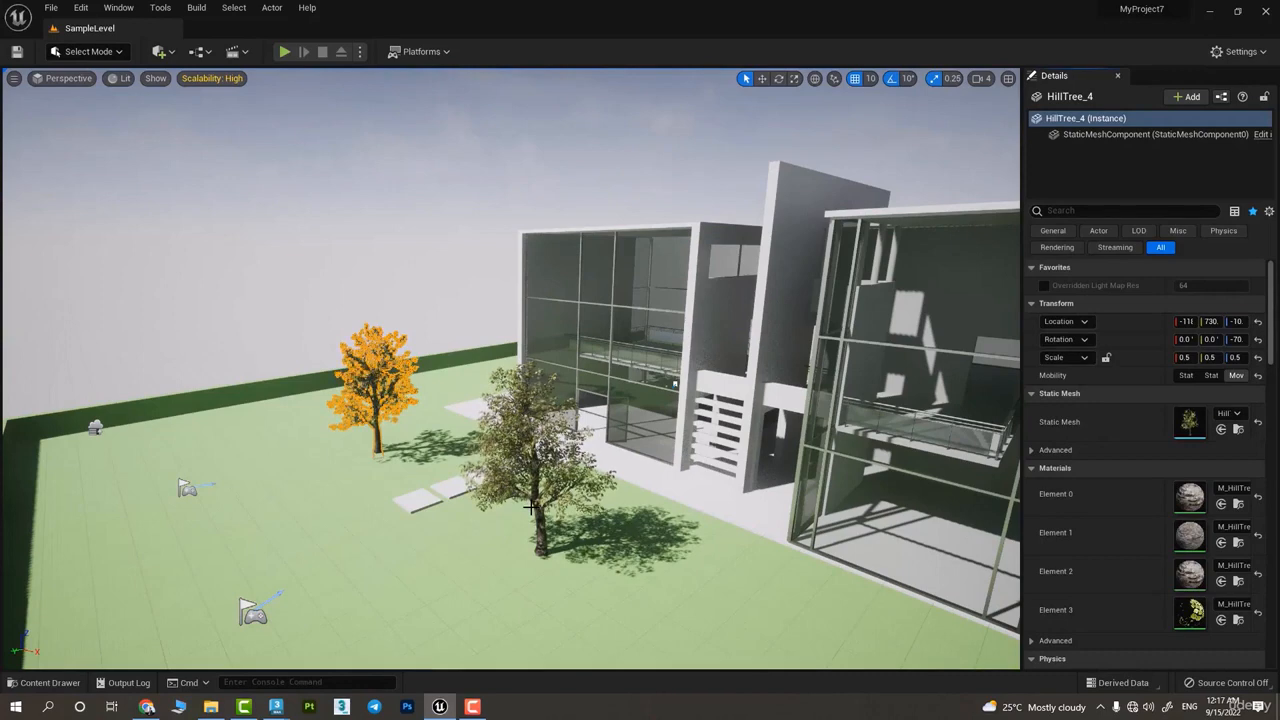
ctrl+click(535, 449)
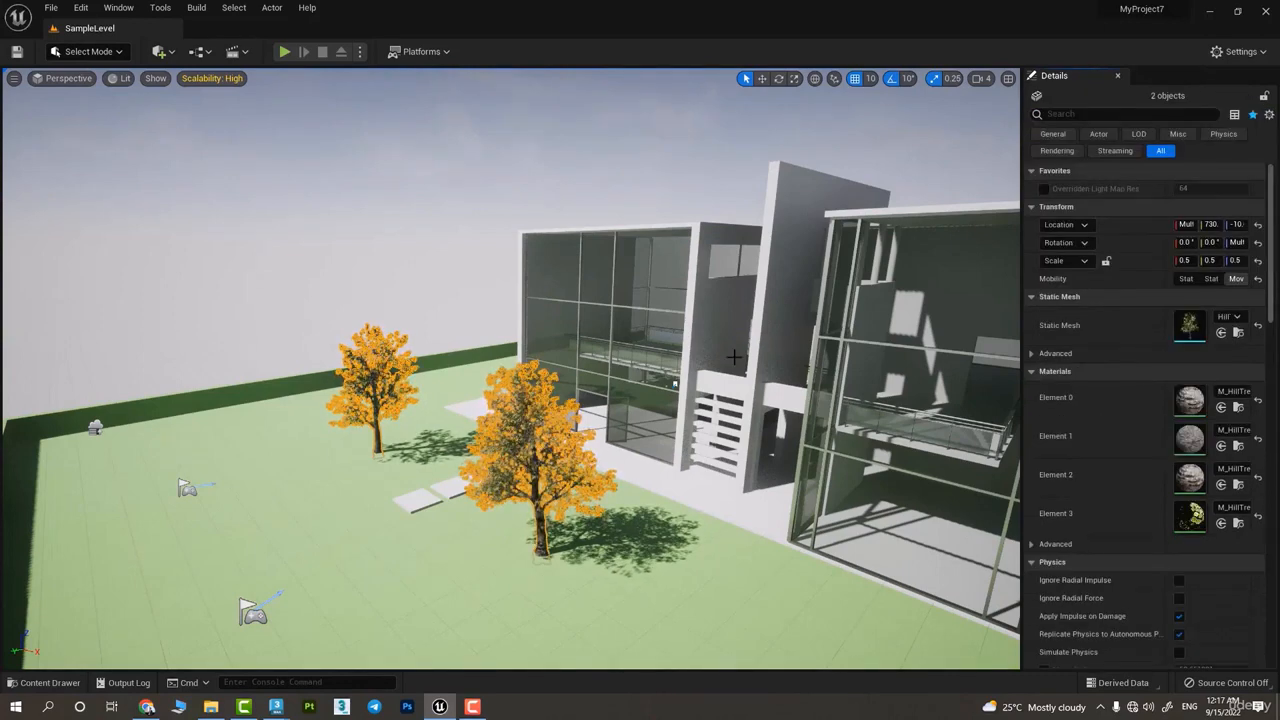
ctrl+click(750, 500)
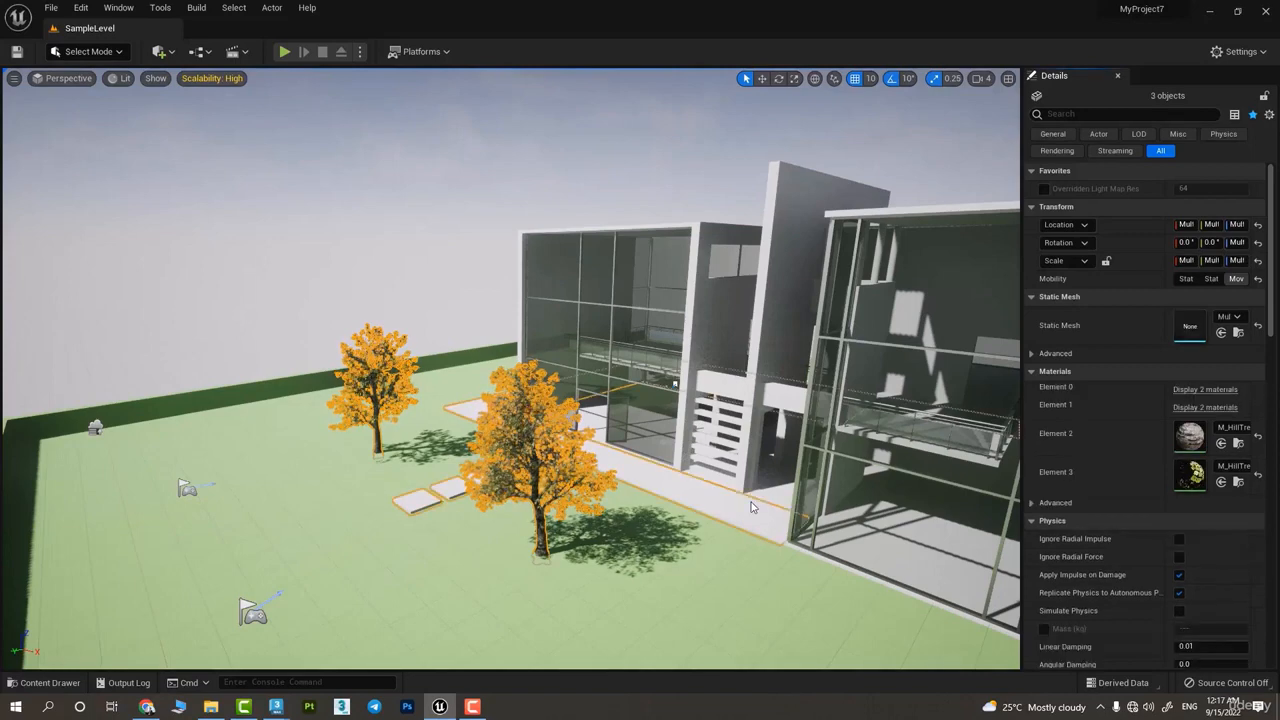
ctrl+click(737, 382)
ctrl+click(838, 330)
ctrl+click(806, 311)
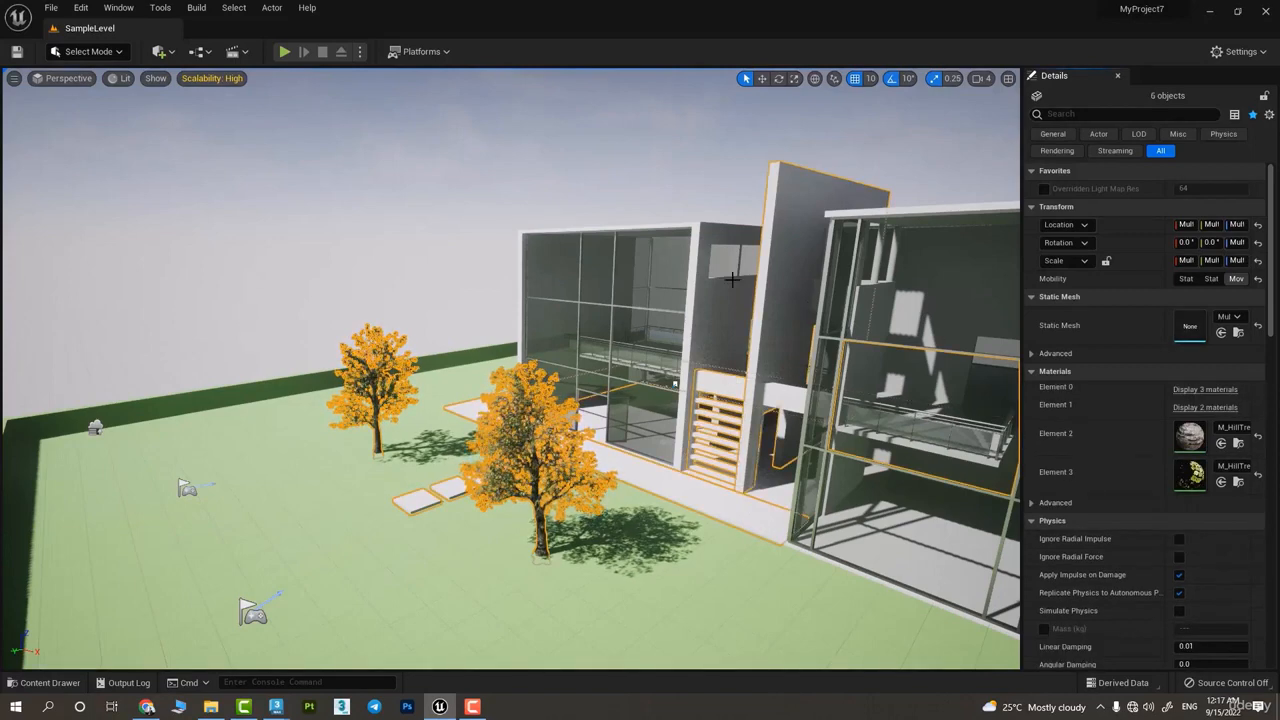
ctrl+click(623, 360)
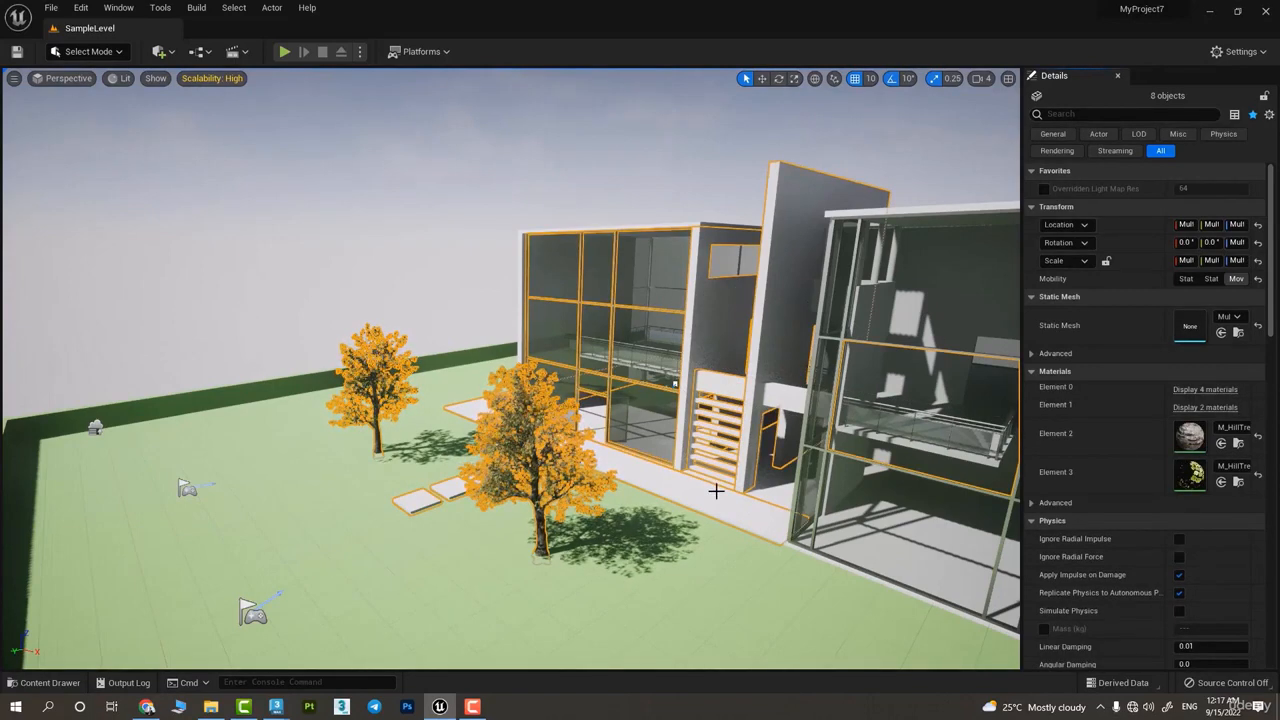
click(535, 323)
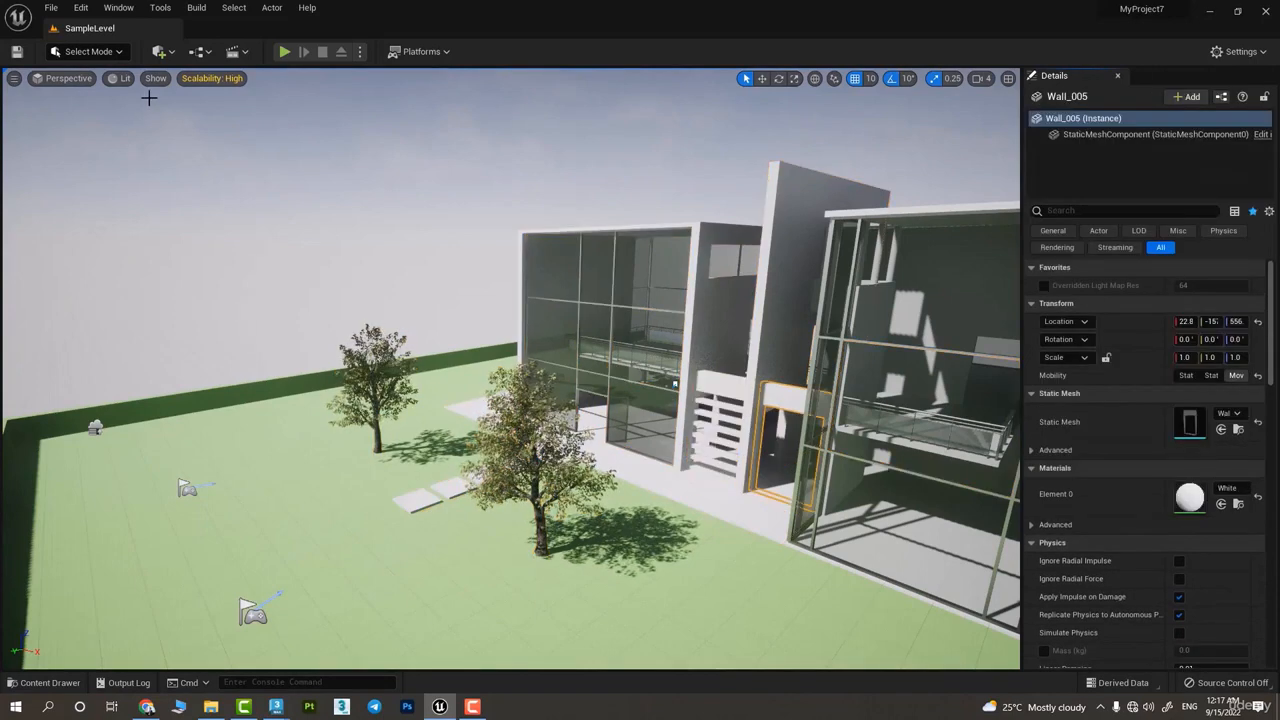
Switch the viewport to the Top orthographic view and box-select the whole house with its garden
click(70, 79)
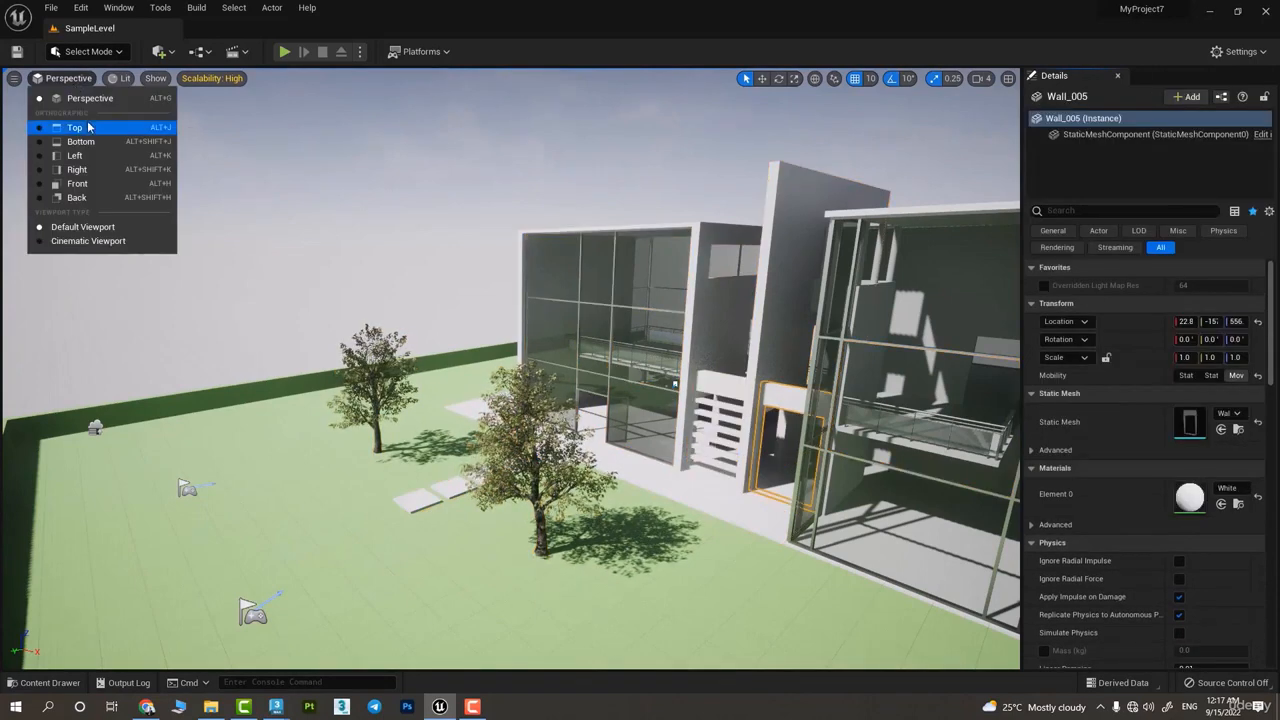
click(75, 127)
scroll(634, 386, down, 10)
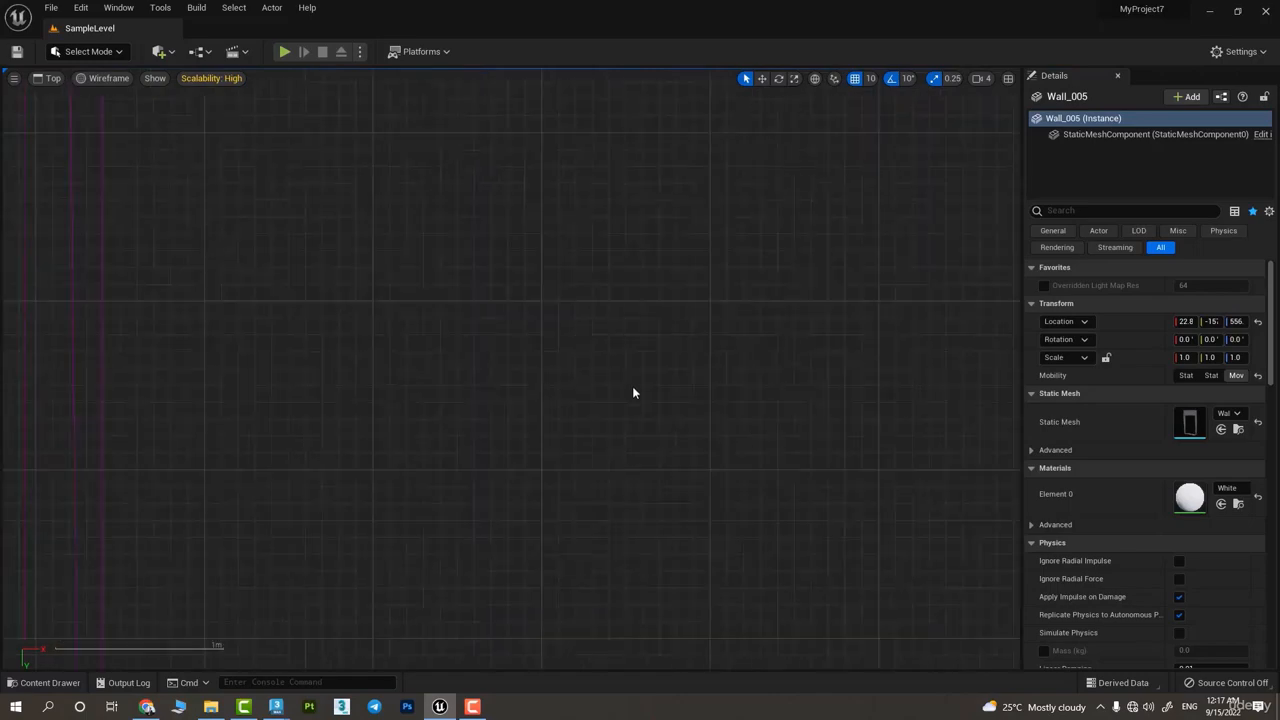
scroll(627, 388, down, 4)
scroll(710, 340, up, 2)
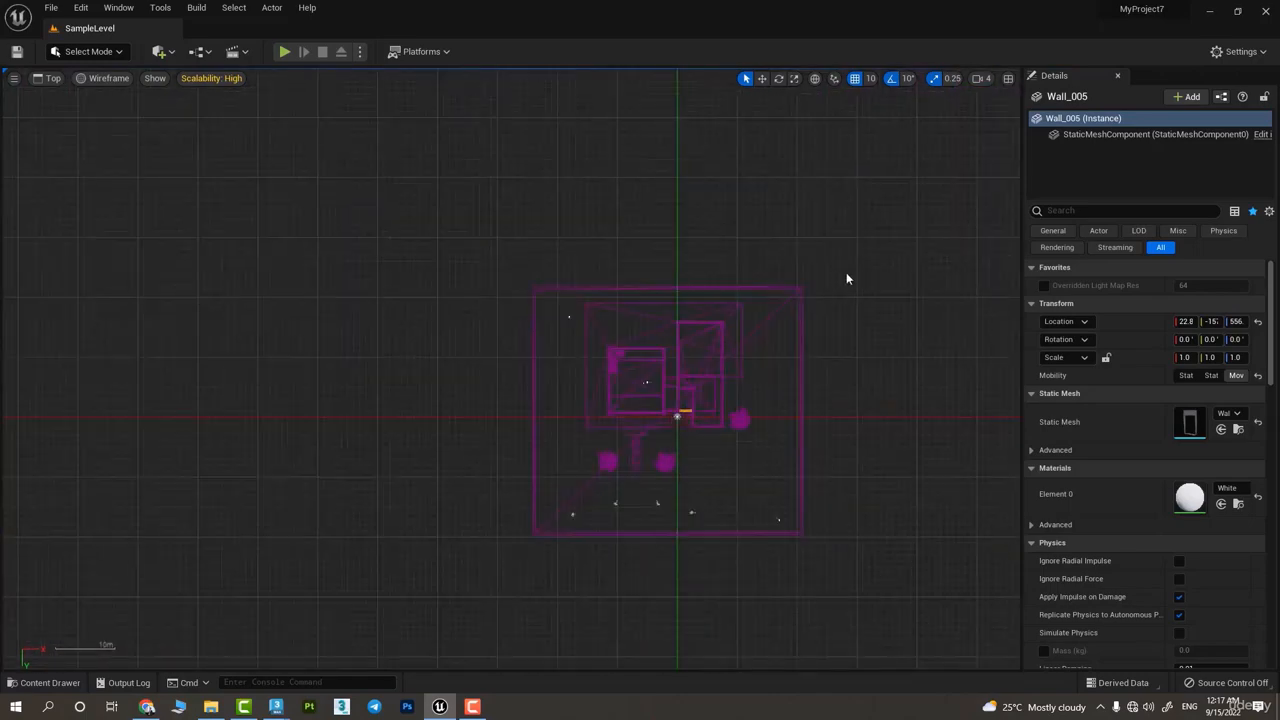
drag(474, 522, 470, 516)
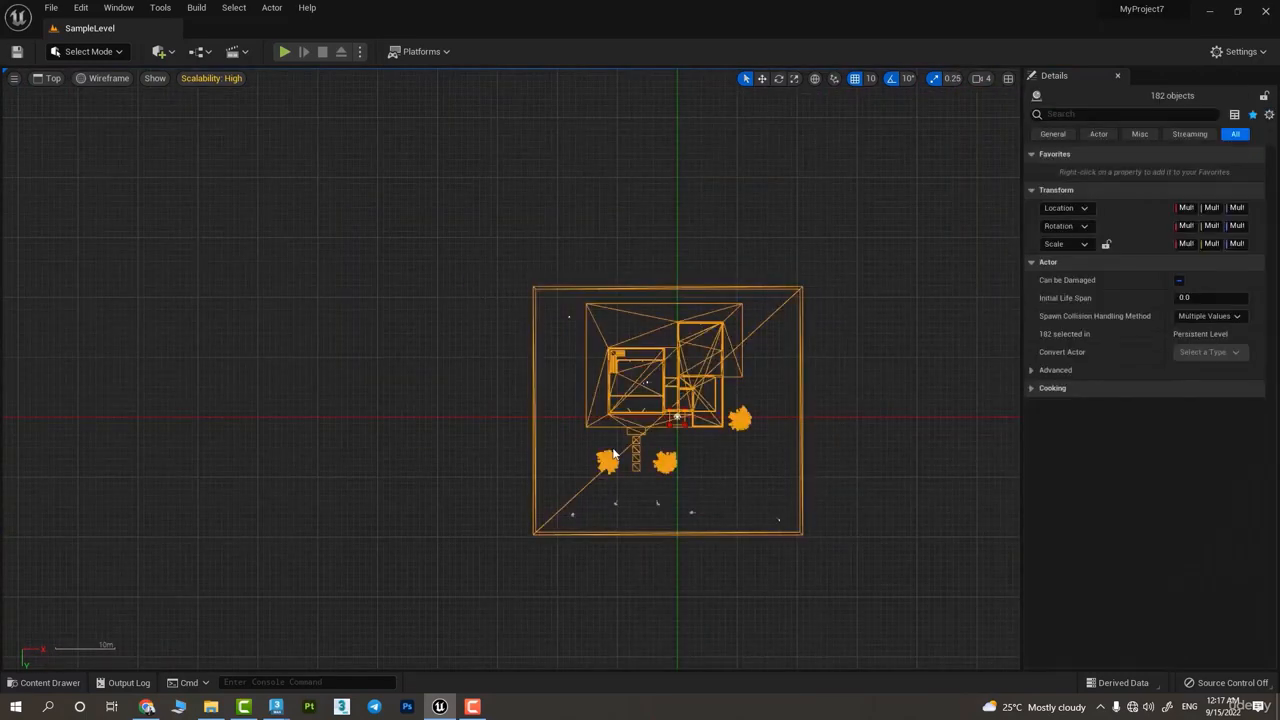
Clear the selection and box-select different portions of the house in the top view, also picking the stair railing
click(871, 397)
drag(730, 478, 534, 526)
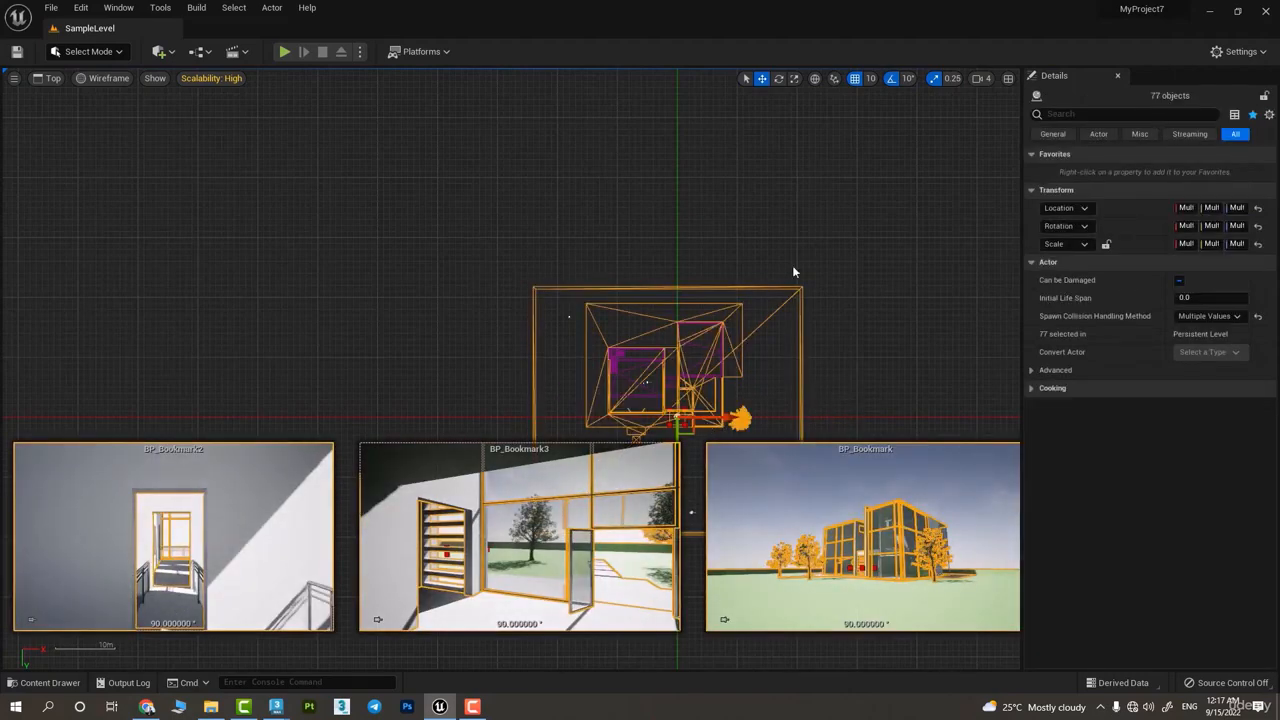
drag(586, 351, 578, 350)
click(592, 253)
drag(525, 293, 662, 401)
click(618, 356)
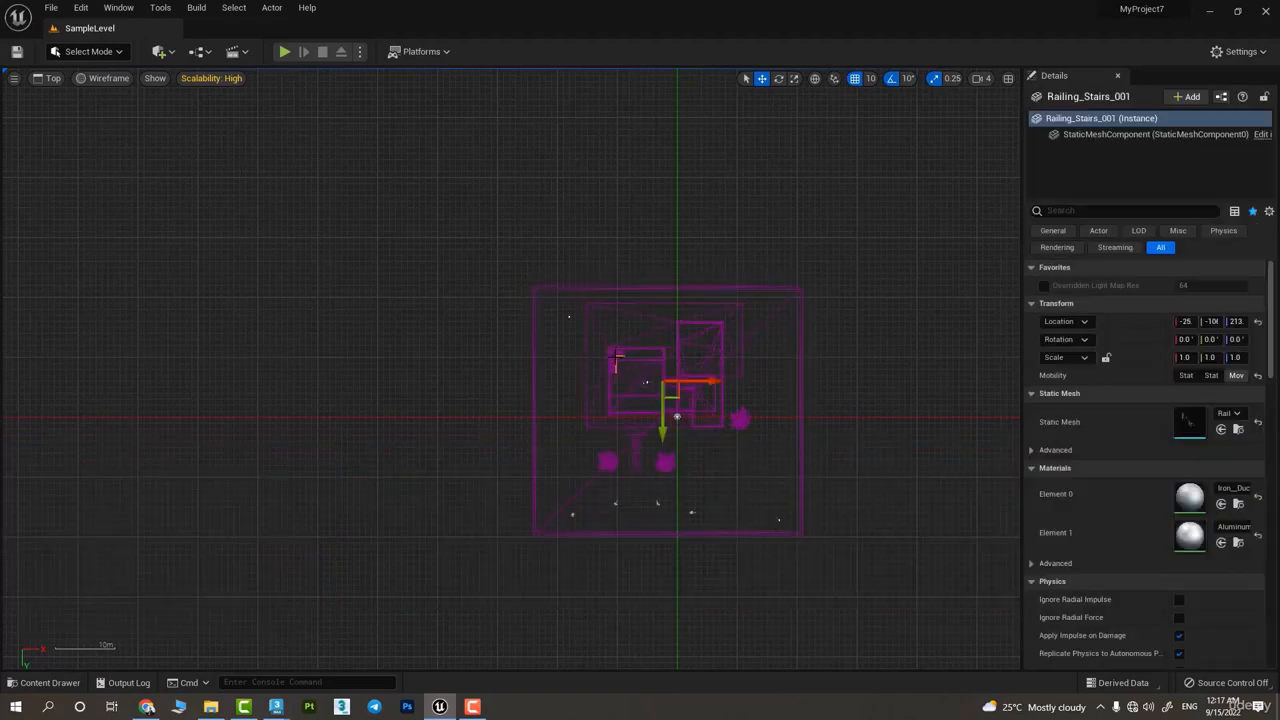
click(619, 357)
drag(675, 398, 677, 394)
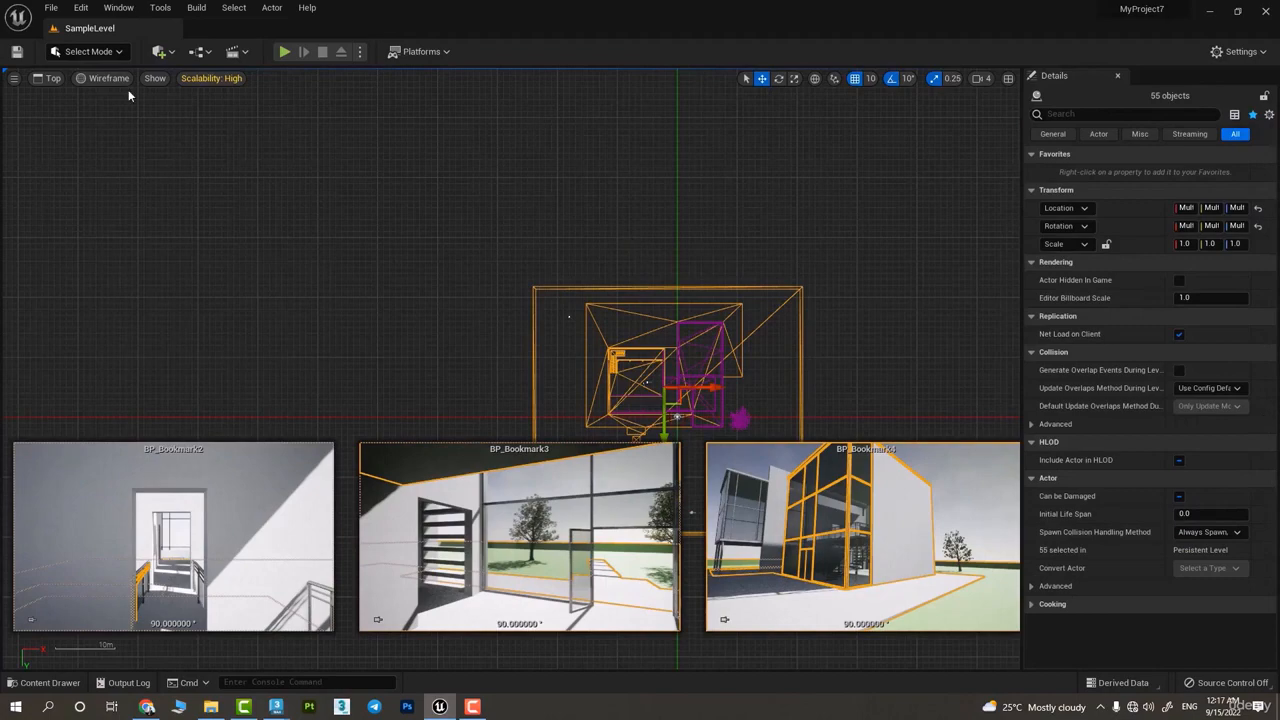
Return the viewport to the Perspective view and select the left block's inner side wall
click(104, 78)
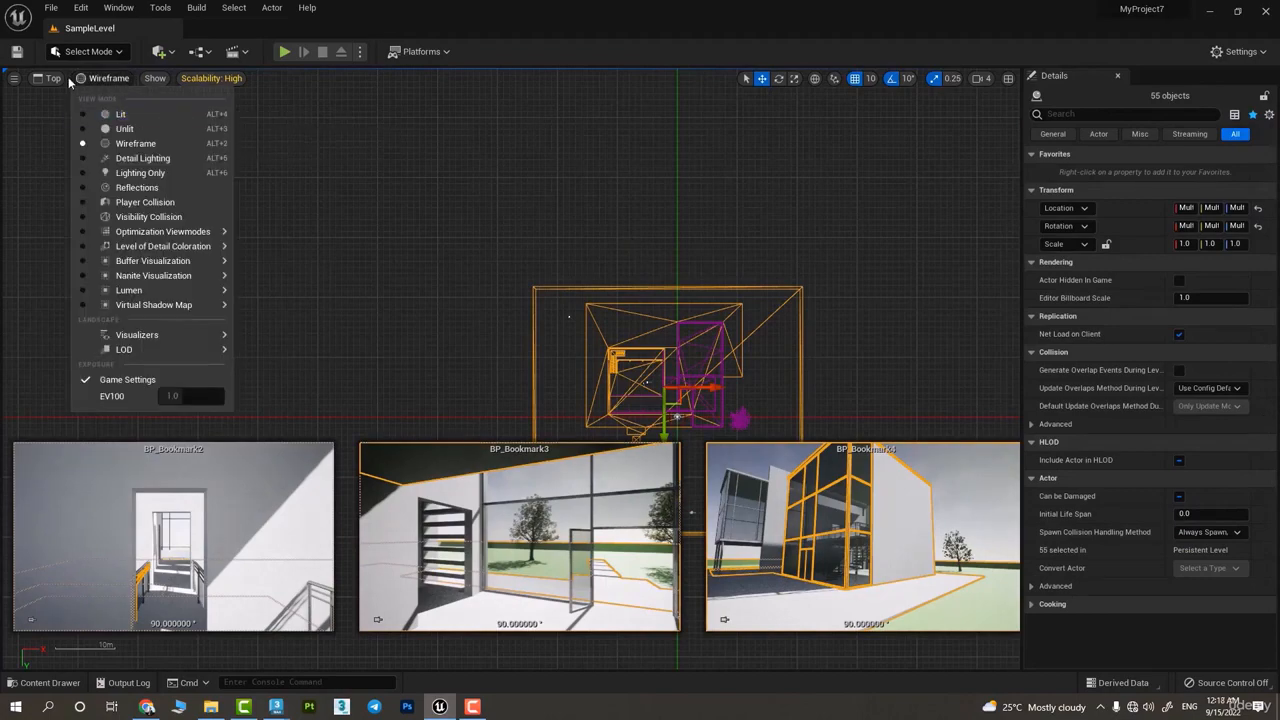
mouse_move(53, 82)
click(98, 98)
click(688, 327)
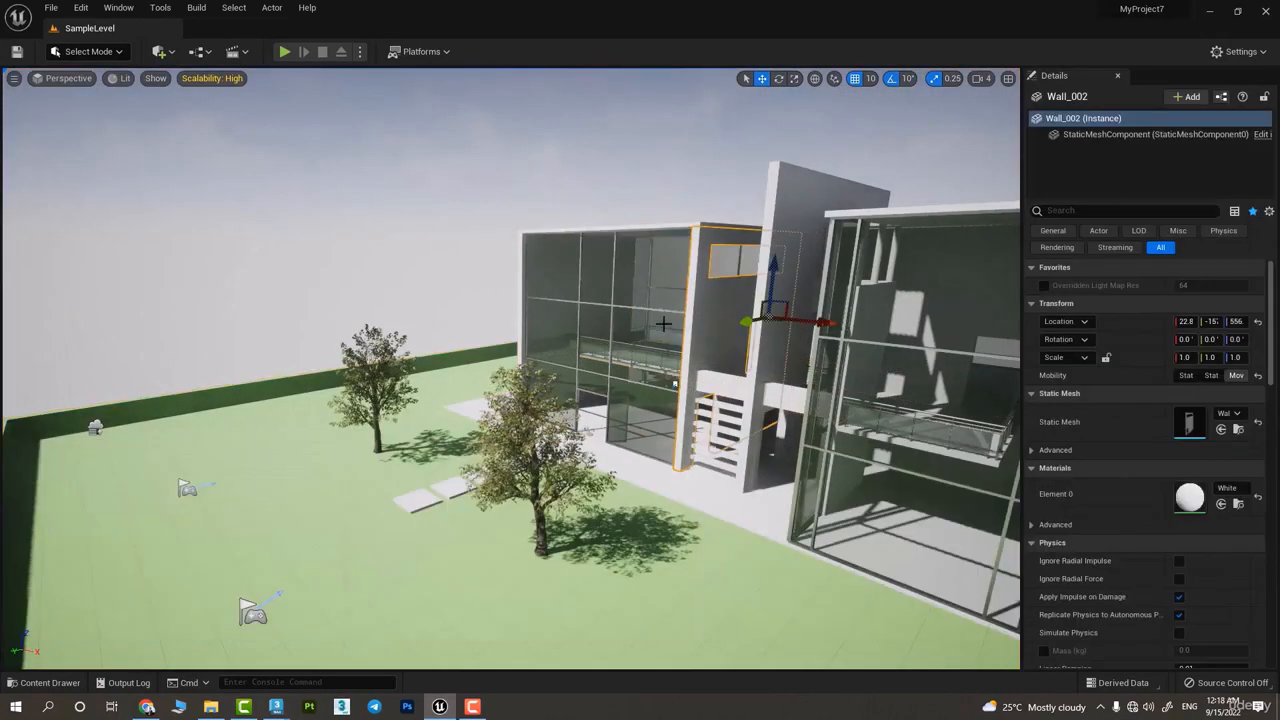
Compare the select and translate tools while selecting the outer side wall, the tall dividing wall and an upper glass panel
right_drag(663, 324, 825, 368)
click(746, 82)
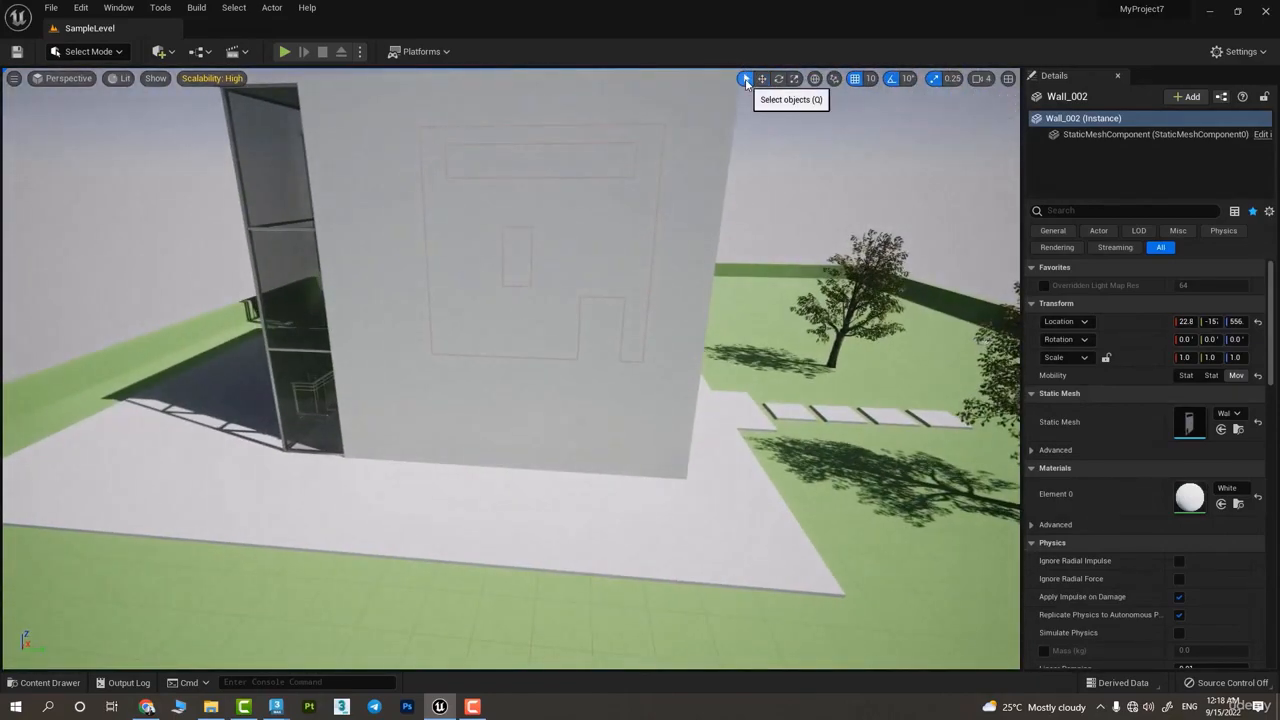
right_drag(571, 313, 794, 149)
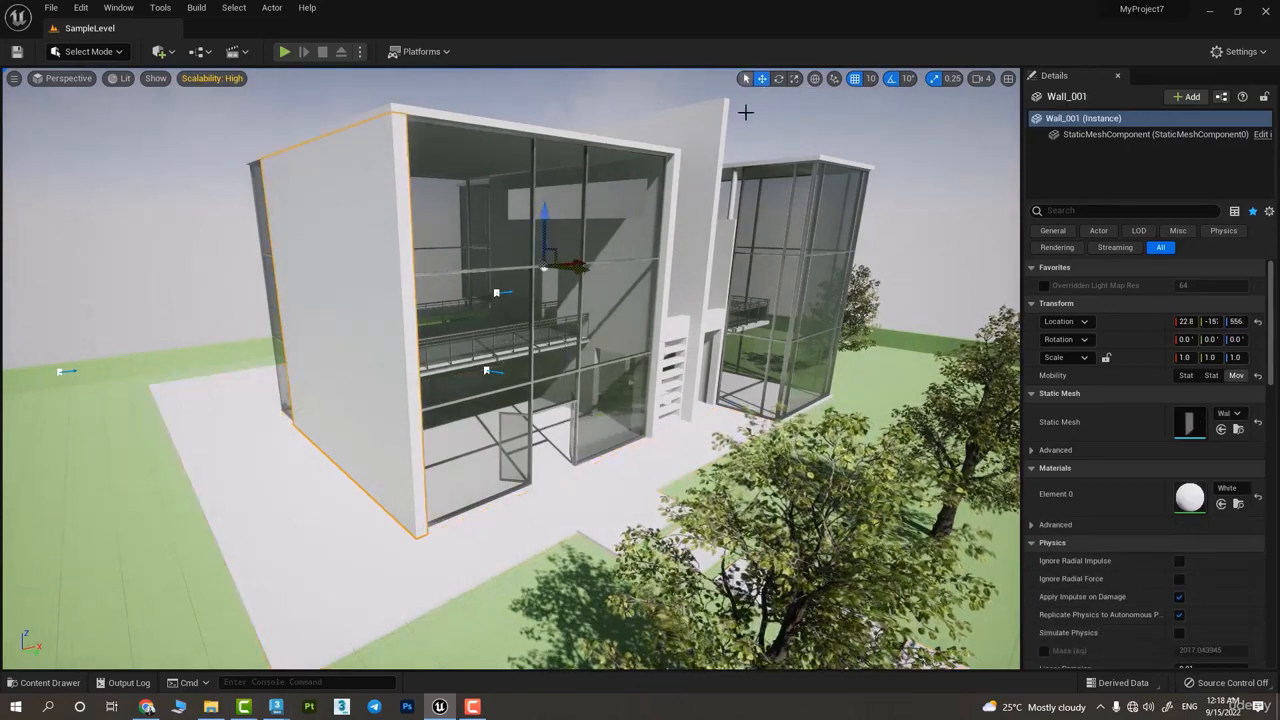
click(678, 162)
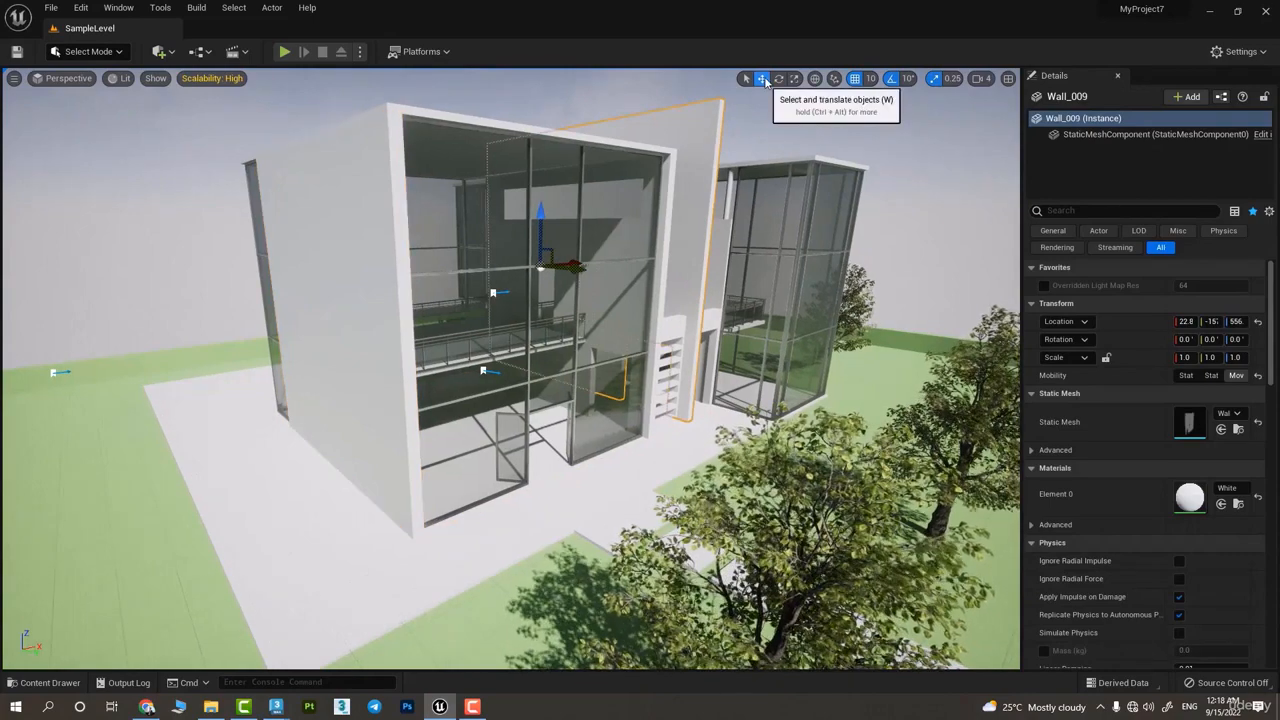
click(770, 160)
click(617, 183)
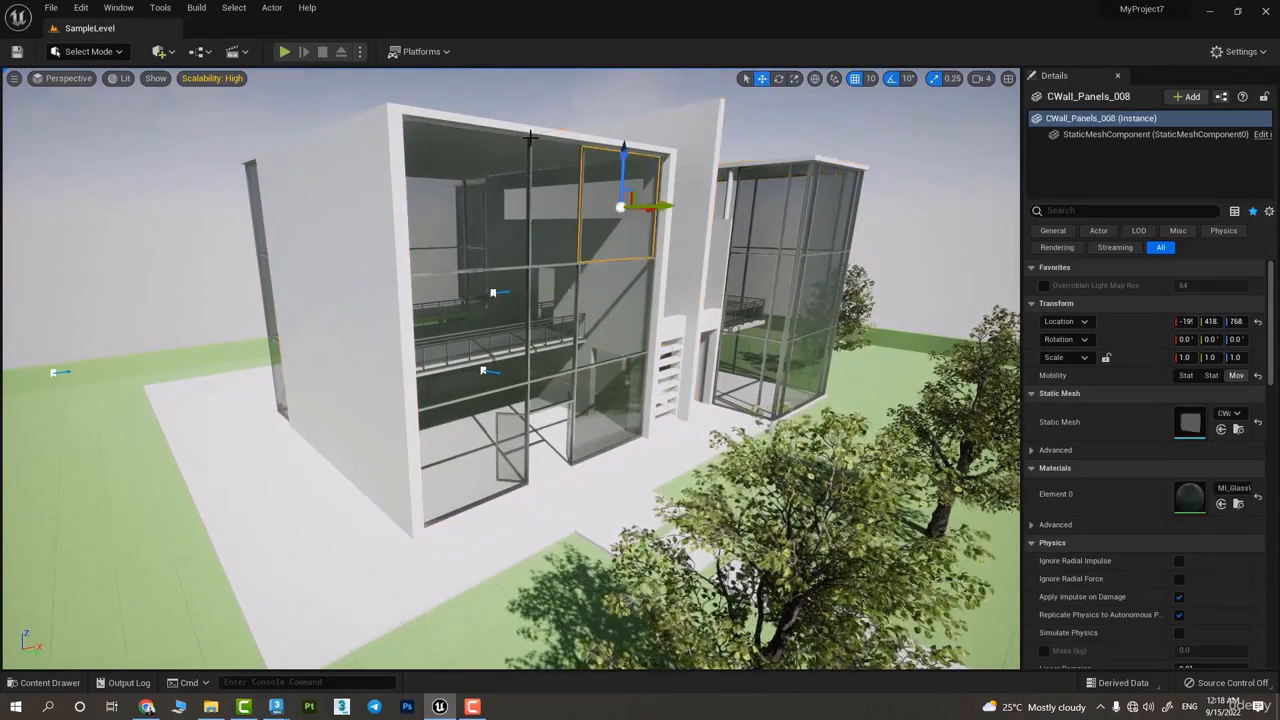
Move the left block's front window frame out over the lawn and slide its roof slab off toward the back
click(530, 138)
right_drag(583, 261, 706, 336)
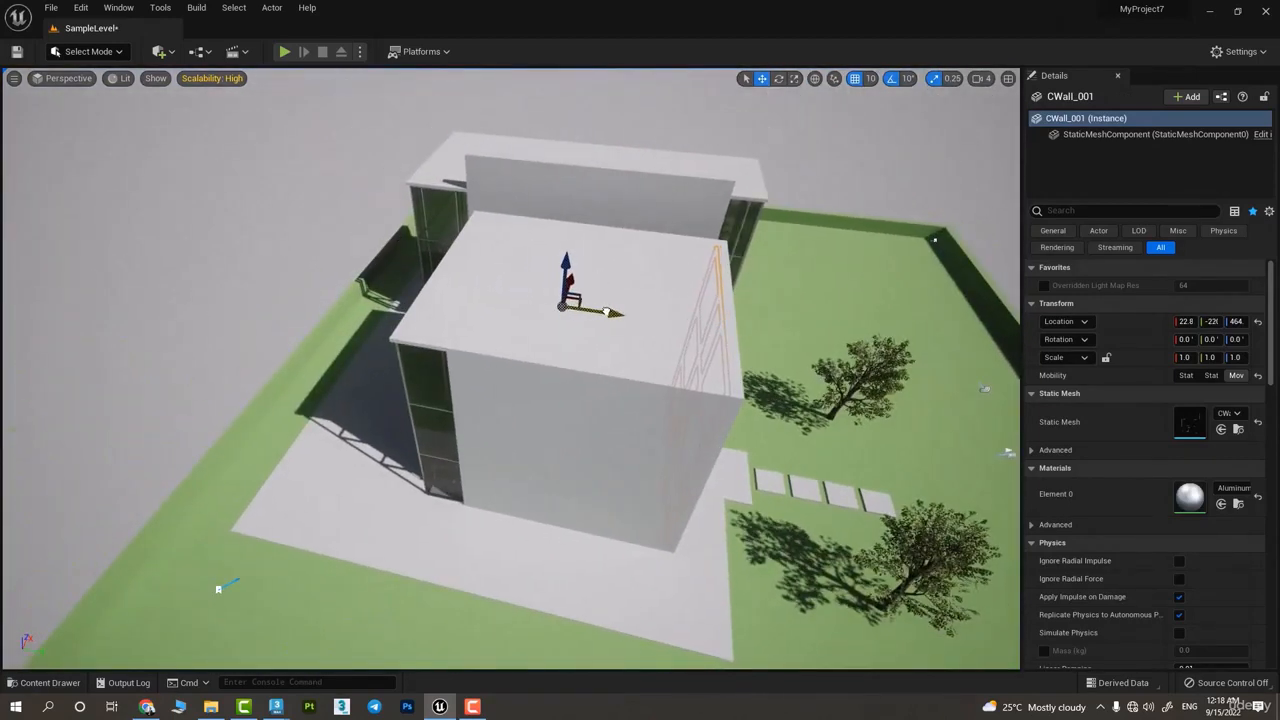
drag(606, 312, 702, 326)
click(689, 335)
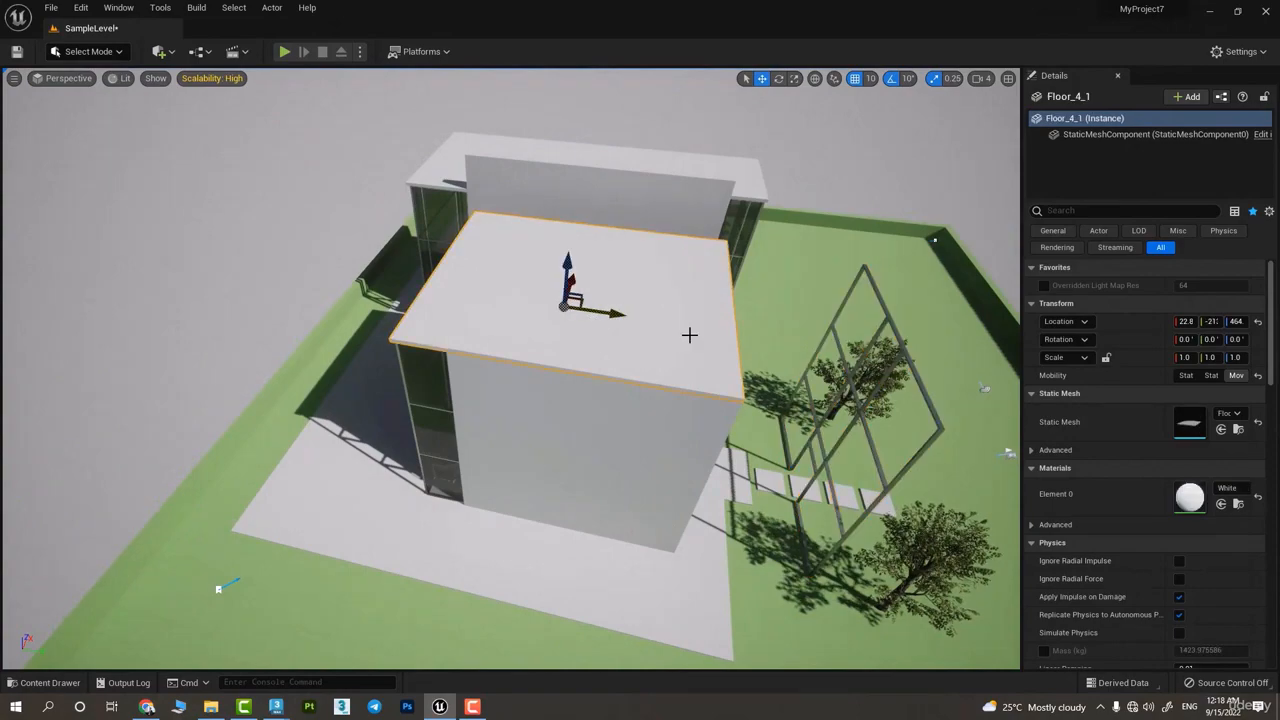
drag(617, 314, 425, 288)
Select the left block's outer side wall and pull it outward away from the block
click(629, 444)
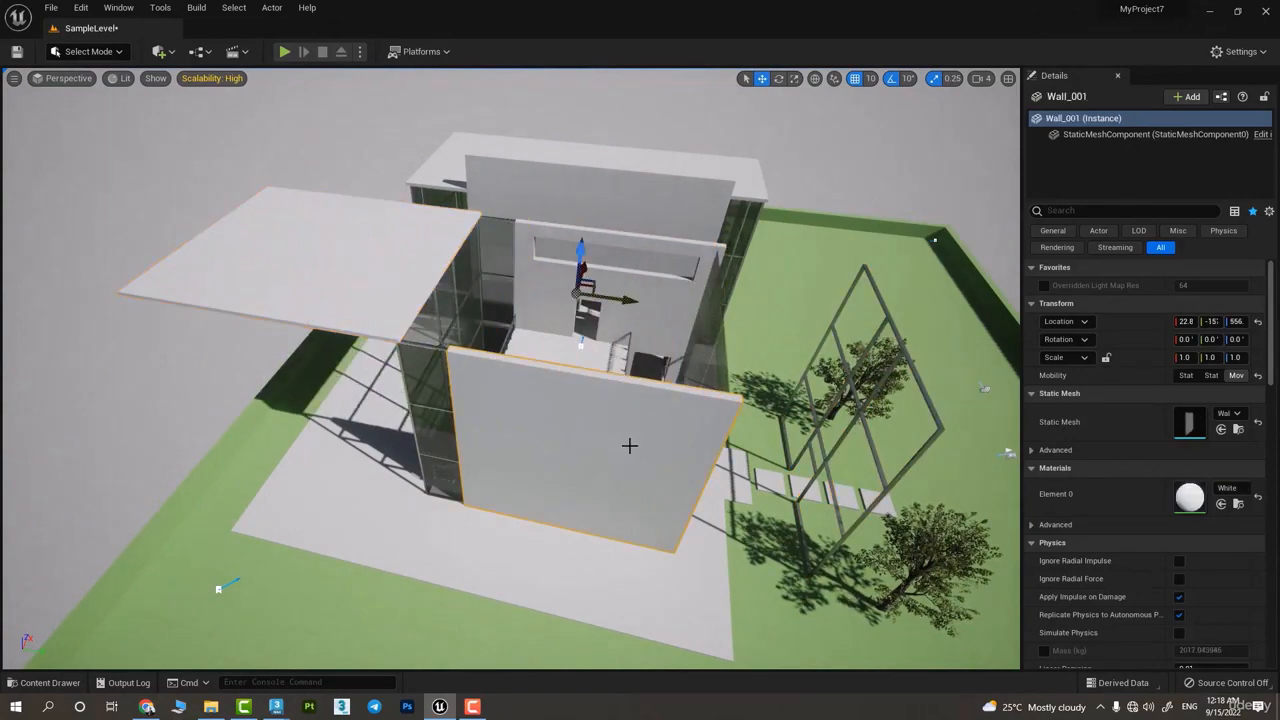
right_drag(629, 444, 525, 440)
right_drag(763, 374, 575, 394)
mouse_move(612, 301)
mouse_down()
mouse_move(608, 312)
mouse_move(455, 290)
mouse_move(541, 323)
mouse_move(416, 323)
mouse_move(455, 215)
mouse_move(452, 262)
mouse_move(429, 120)
mouse_move(449, 286)
mouse_move(463, 296)
mouse_move(450, 370)
mouse_move(498, 302)
mouse_move(436, 372)
mouse_move(458, 301)
mouse_move(481, 336)
mouse_move(479, 167)
mouse_move(494, 290)
mouse_move(423, 309)
mouse_move(586, 114)
mouse_move(857, 129)
mouse_move(577, 166)
mouse_move(677, 449)
mouse_move(827, 272)
mouse_move(424, 354)
mouse_move(697, 74)
mouse_move(894, 124)
mouse_move(692, 314)
mouse_move(510, 270)
mouse_move(725, 290)
mouse_move(495, 295)
mouse_move(772, 322)
mouse_move(600, 311)
mouse_up()
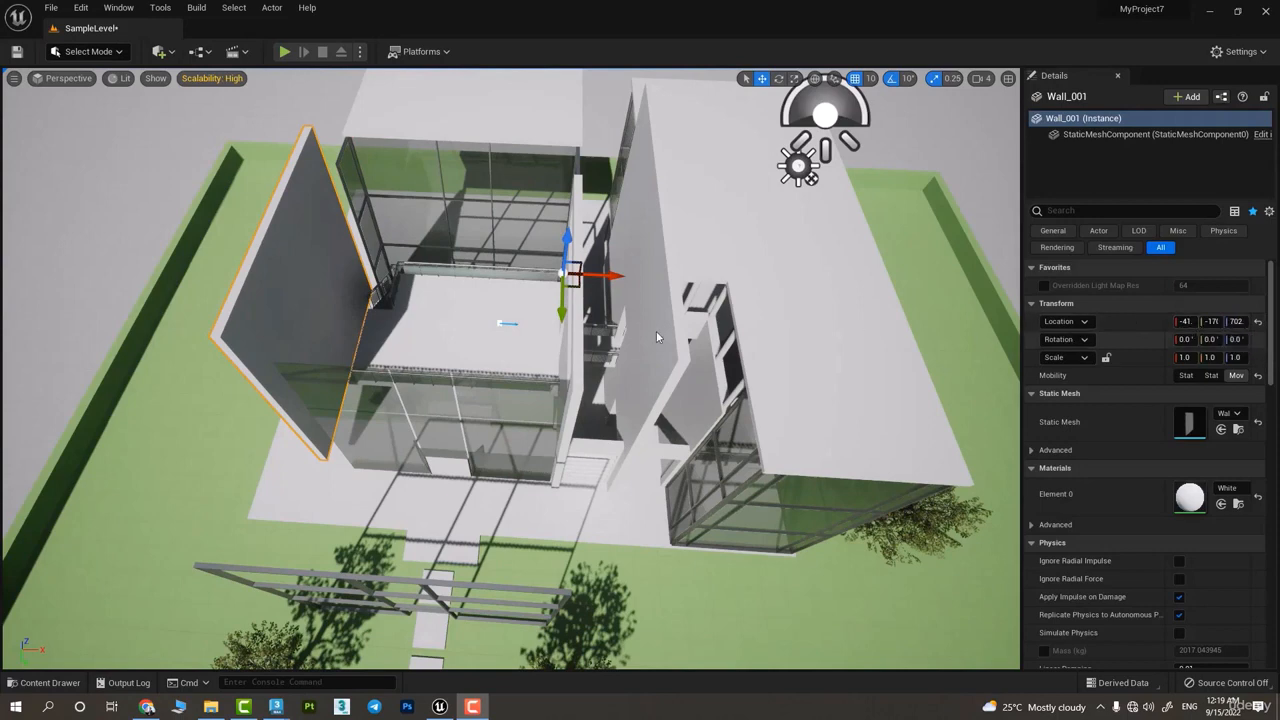
Move the outer side wall farther from the house along X and adjust its Y location
drag(606, 276, 482, 306)
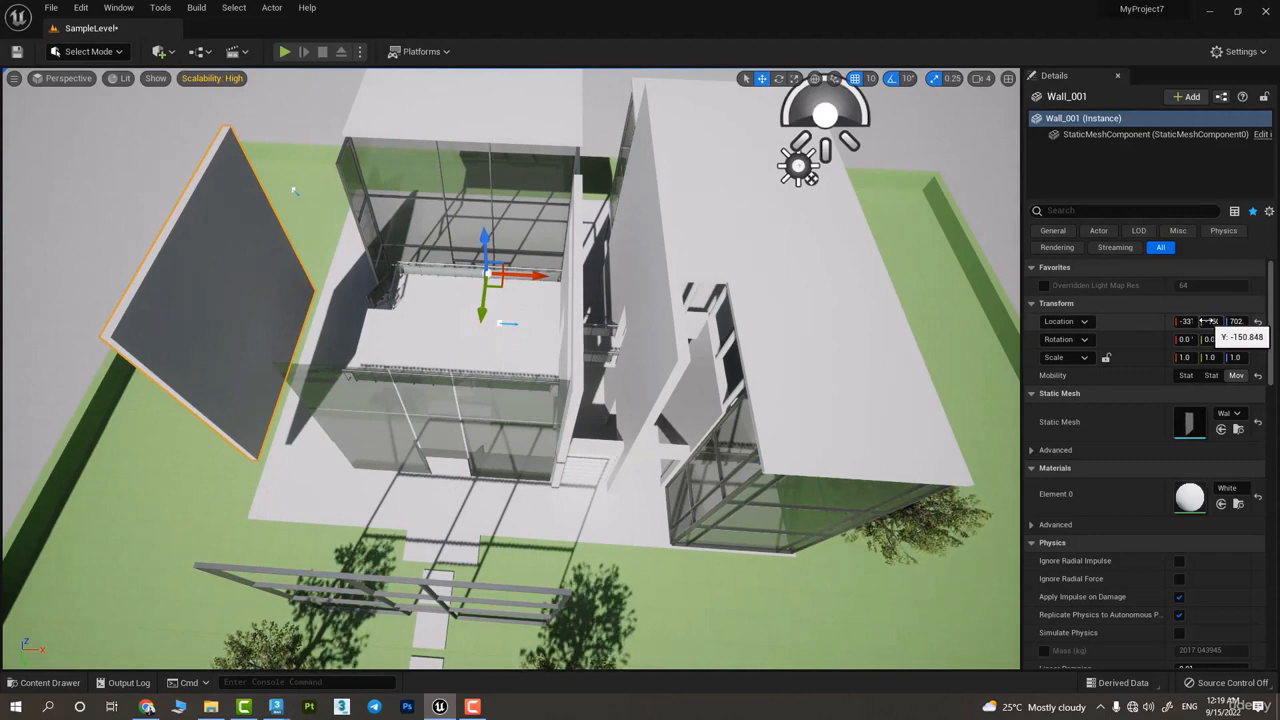
drag(1212, 321, 1252, 321)
drag(462, 223, 468, 251)
Slide the right block's roof slab off along X and move the tall dividing wall beyond the left block
click(716, 264)
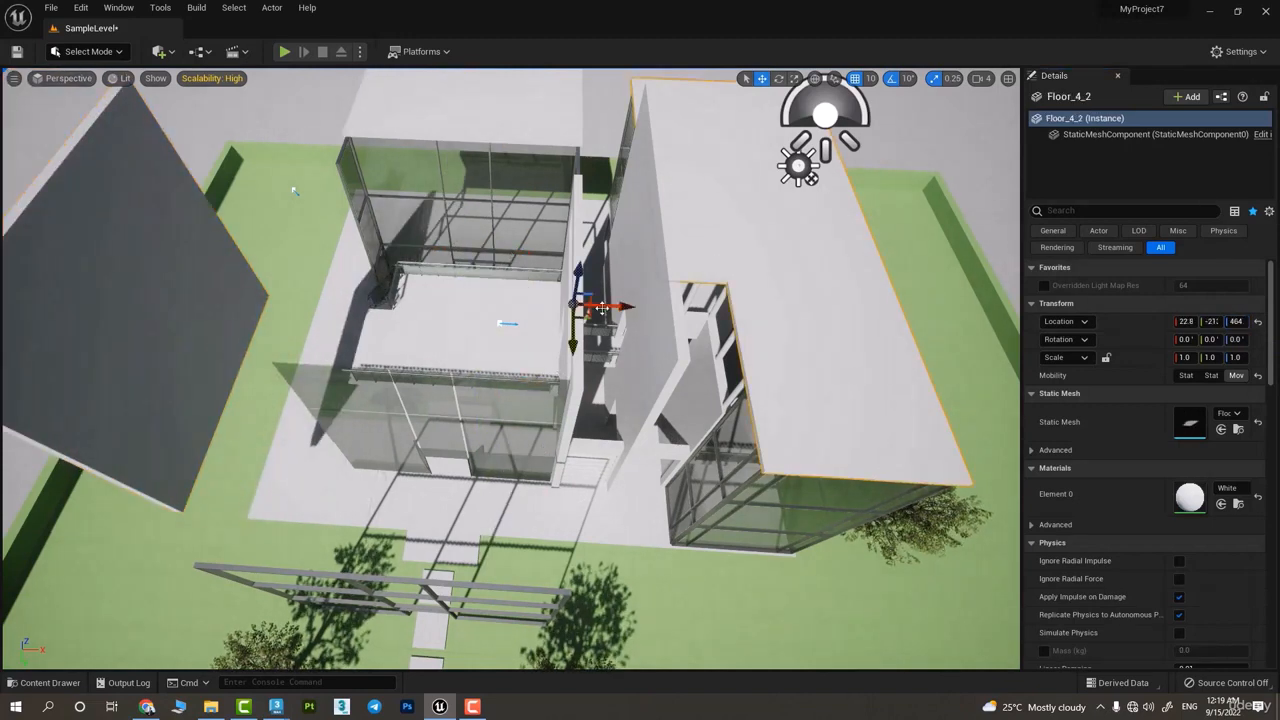
drag(600, 310, 779, 297)
click(618, 277)
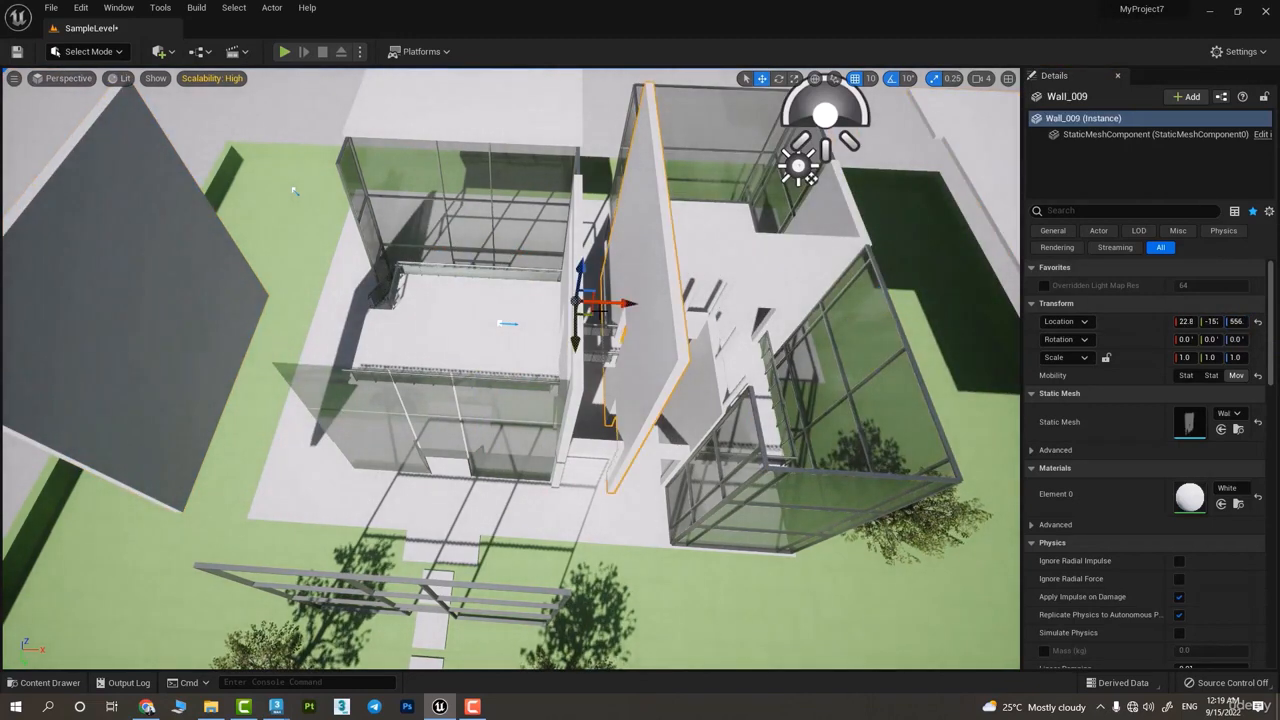
drag(615, 302, 150, 280)
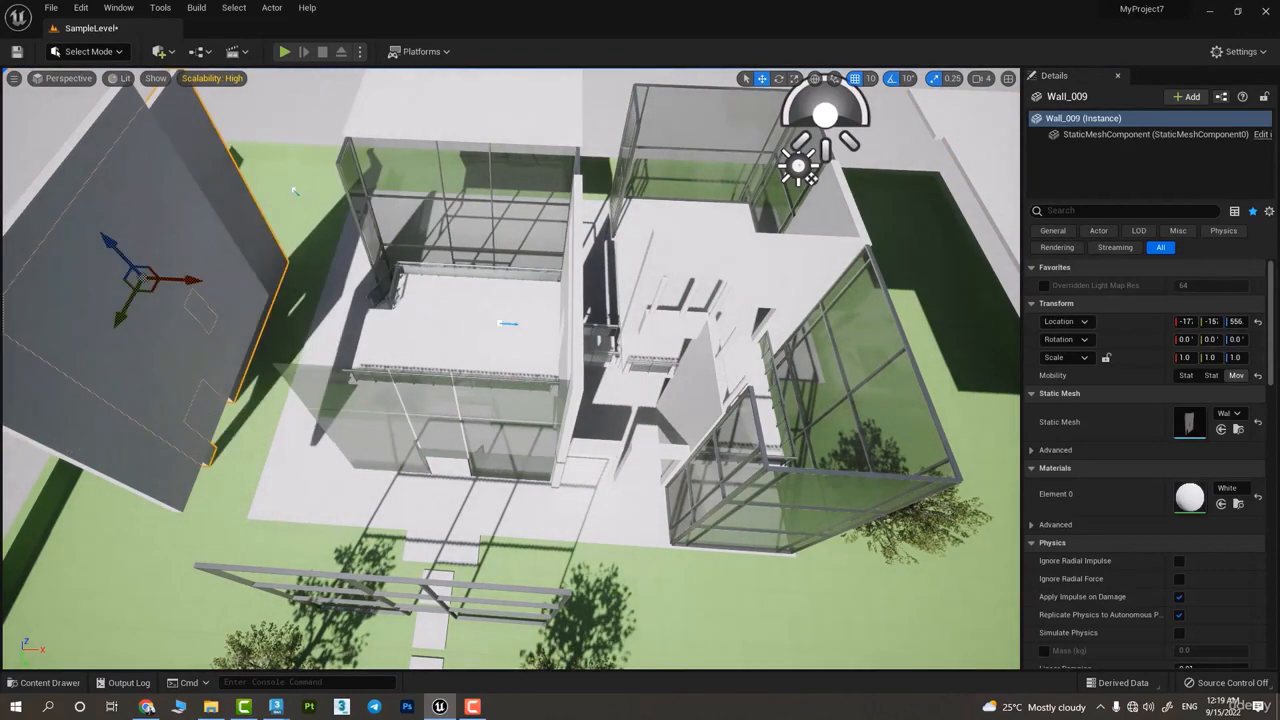
Focus on the outer side wall and move it slightly farther from the house along X
key(f)
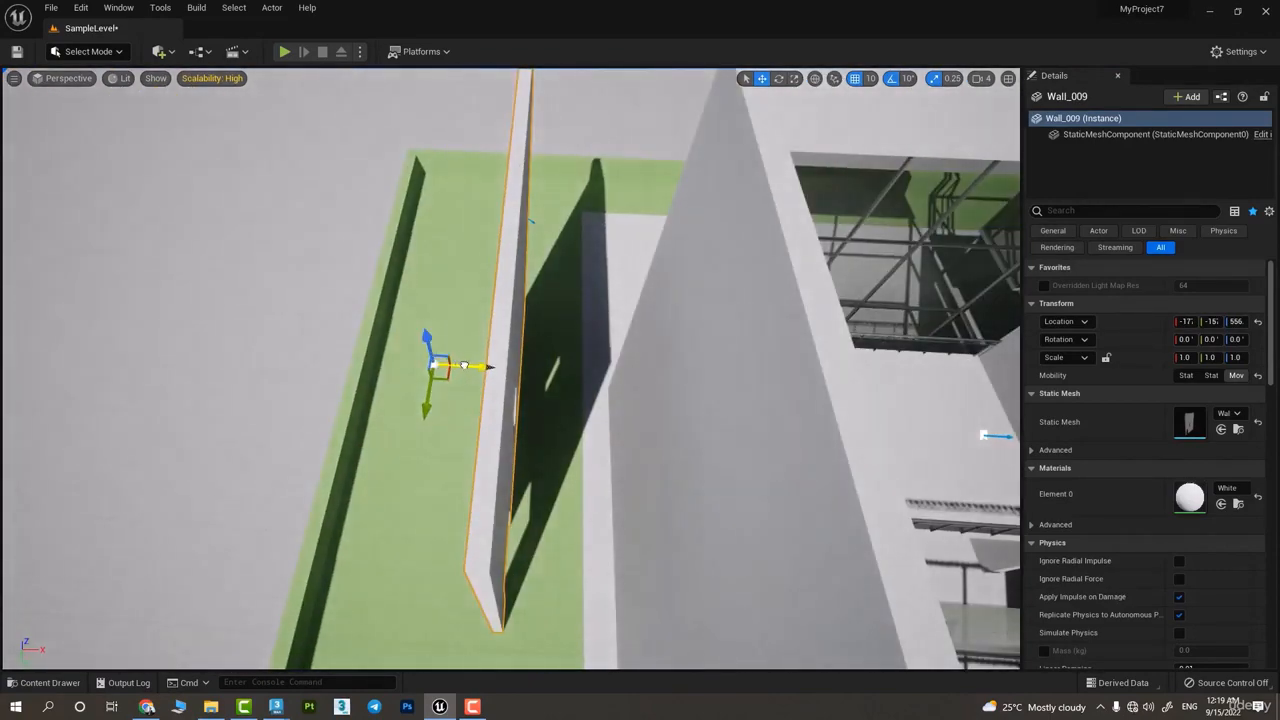
drag(464, 365, 830, 300)
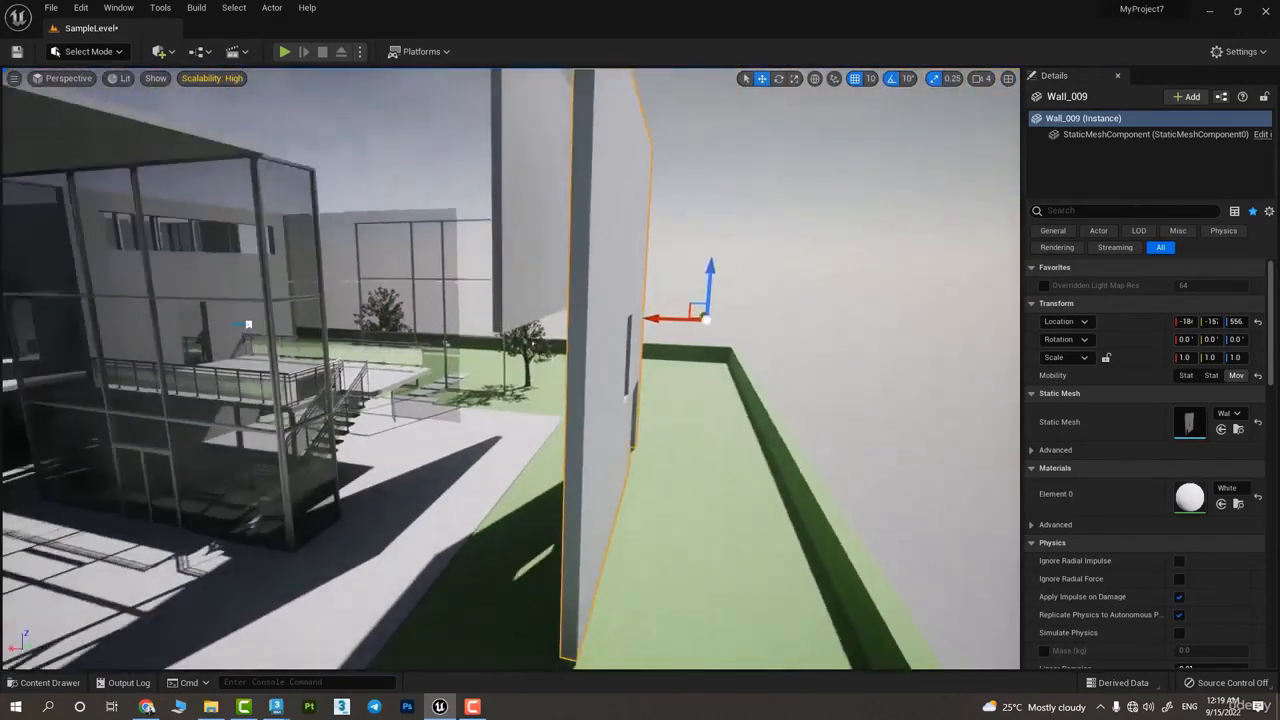
Select the front glass panel of the raised block and try rotating it with the Rotate tool
right_drag(510, 370, 340, 480)
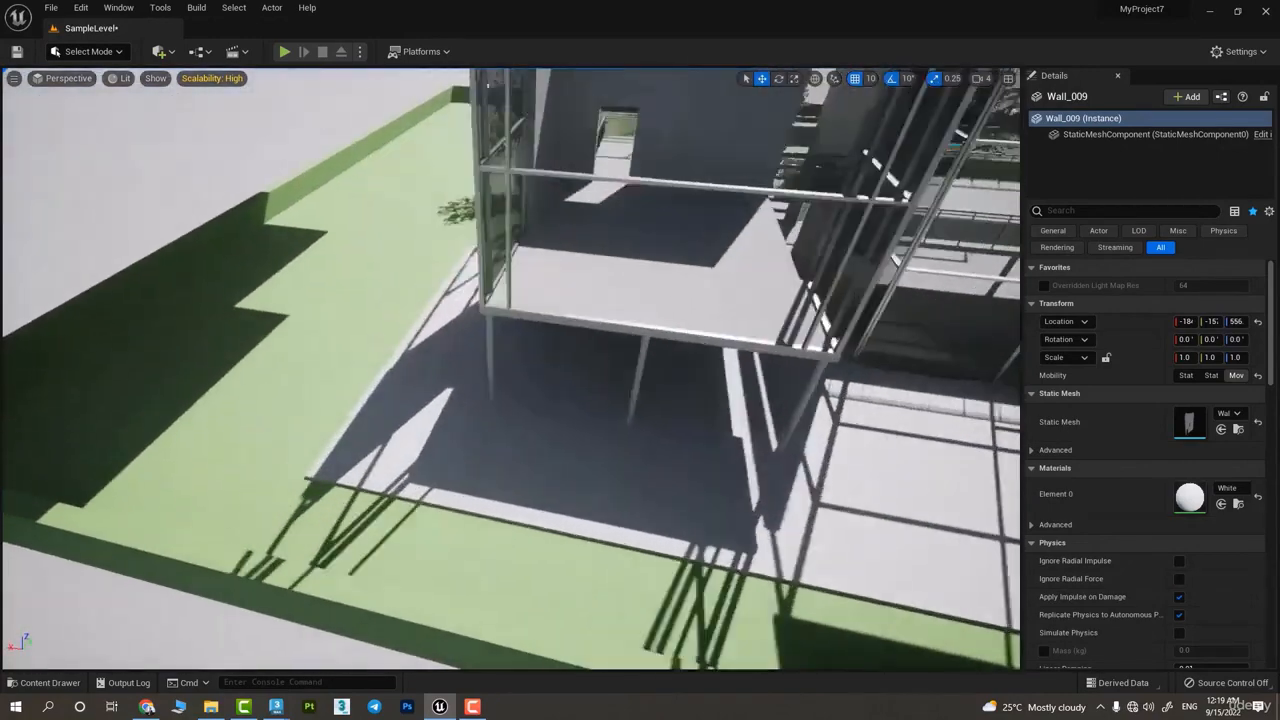
right_drag(640, 190, 725, 112)
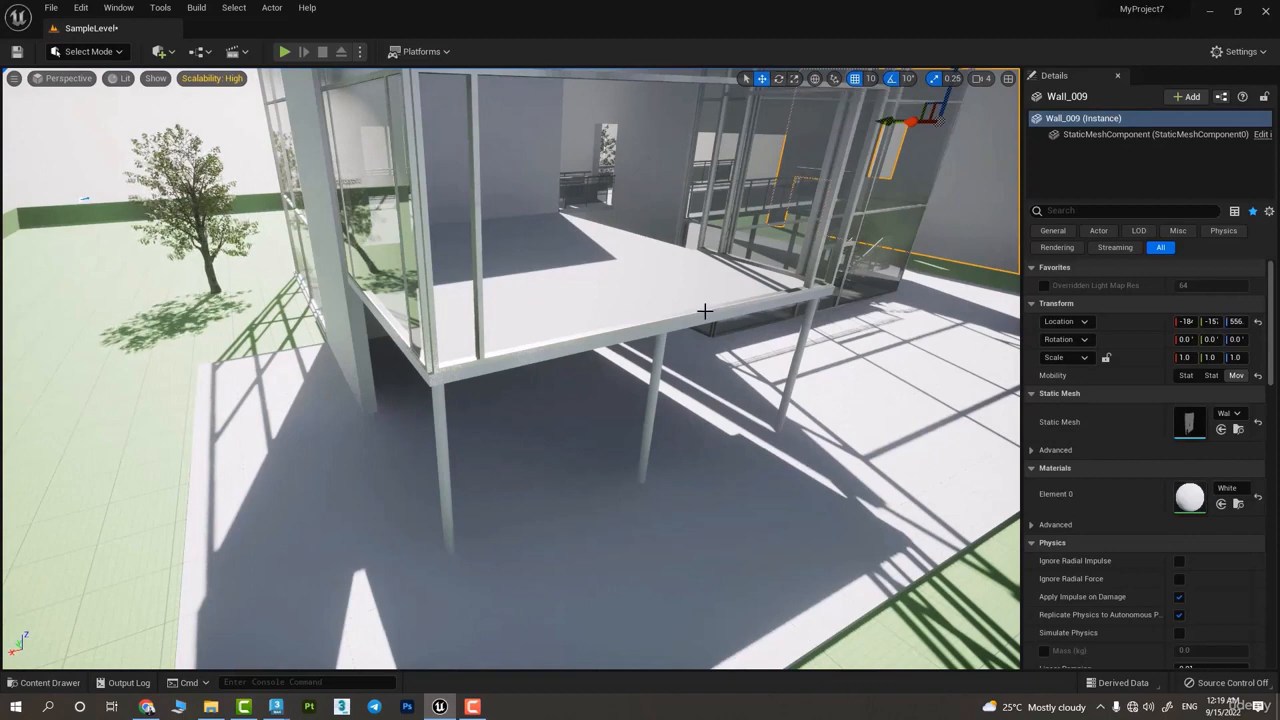
click(675, 287)
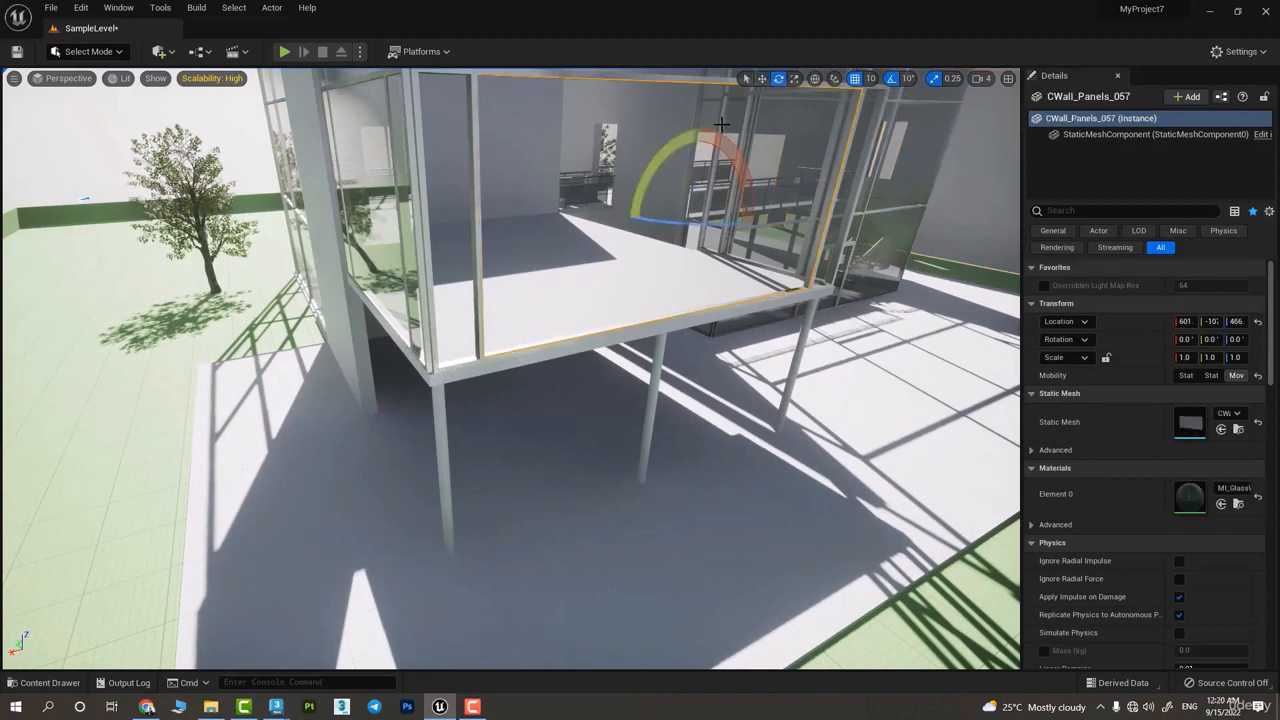
drag(702, 132, 642, 205)
Rotate the raised block's floor slab to a -60° roll, then change its rotation values to about 14.3 in X and 111 in Z
click(628, 336)
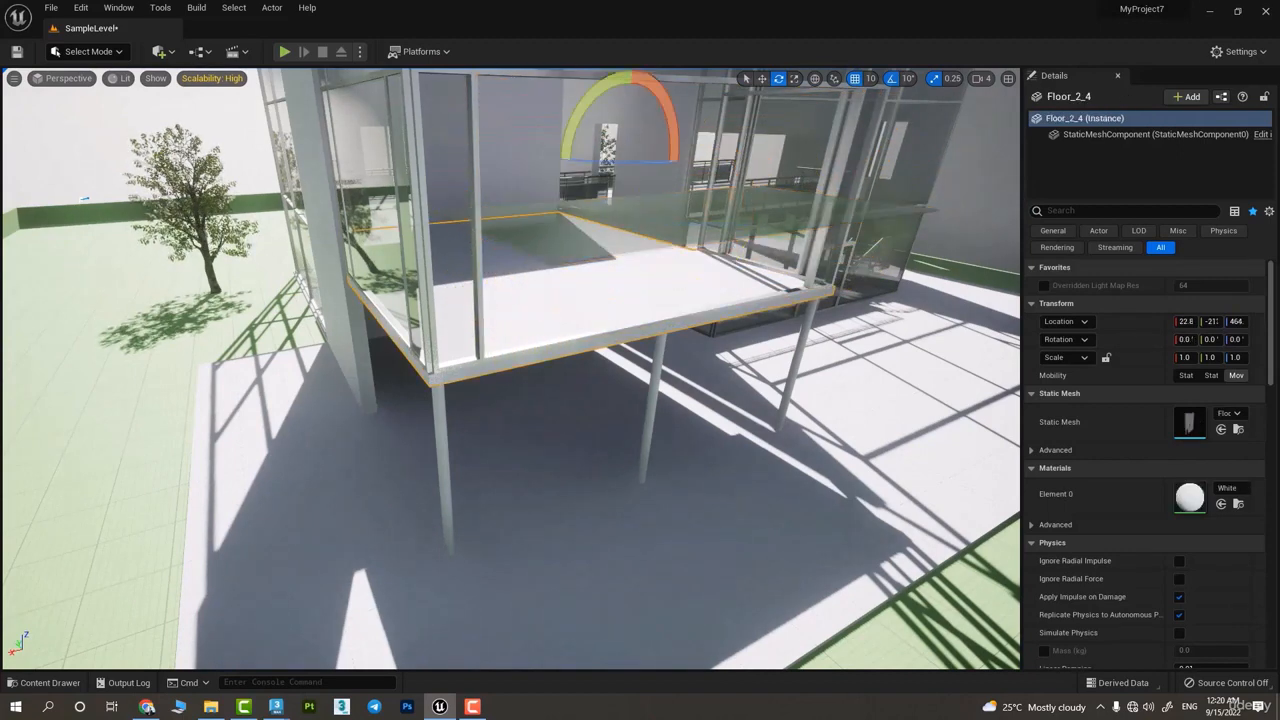
drag(660, 100, 682, 158)
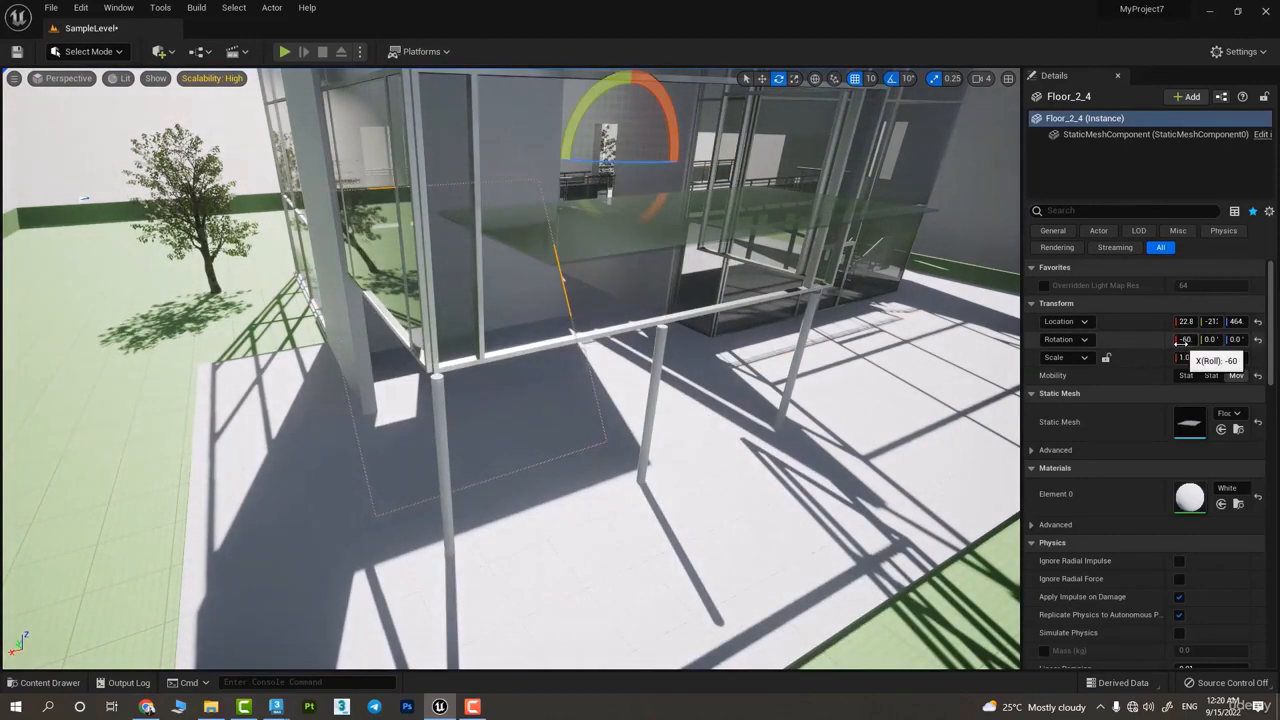
drag(1181, 340, 912, 340)
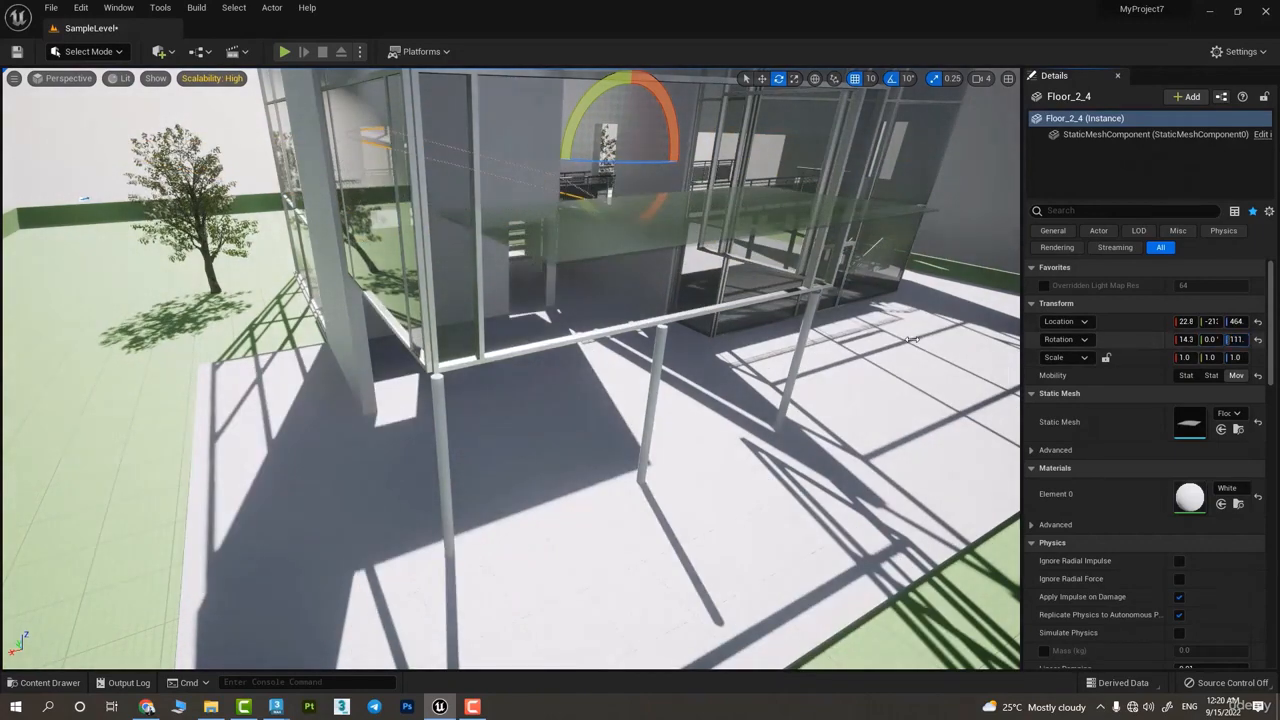
Undo the rotations of the floor slab and the glass panel
key(ctrl+z)
key(ctrl+z)
key(ctrl+z)
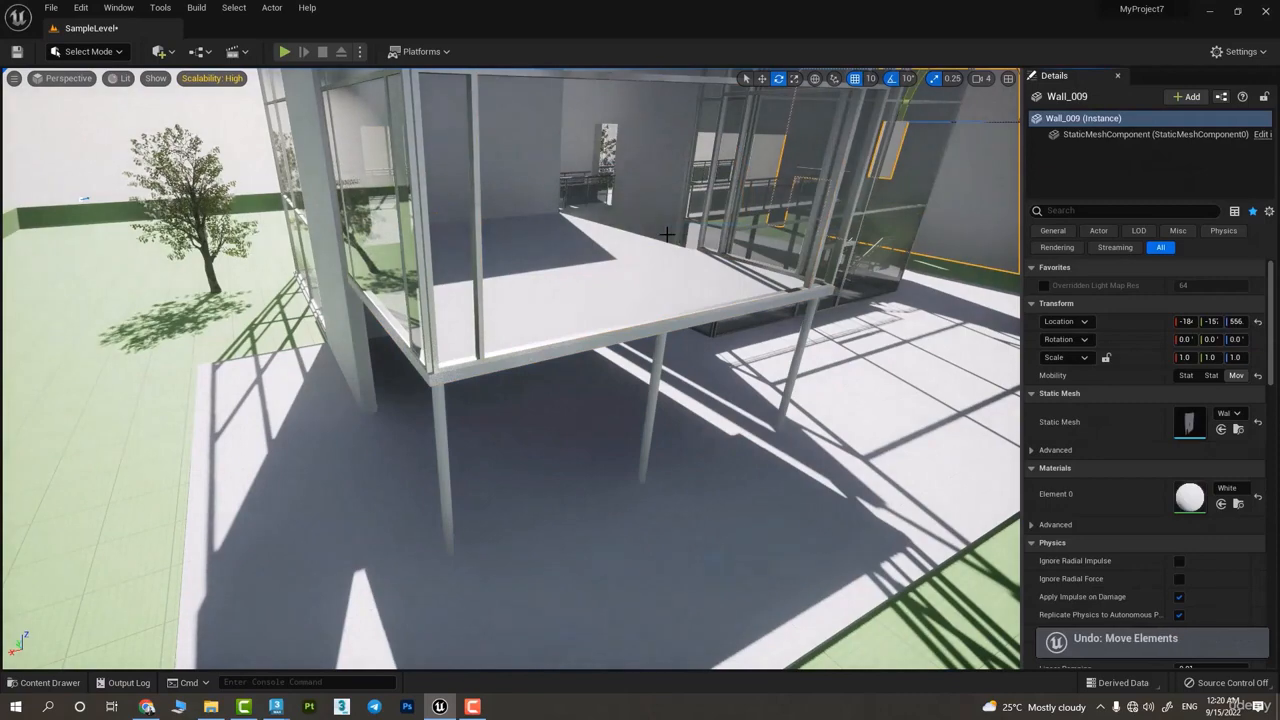
Select the tall wall standing beyond the left block and rotate it to -10° about X, undoing the first trial rotation
right_drag(629, 315, 532, 454)
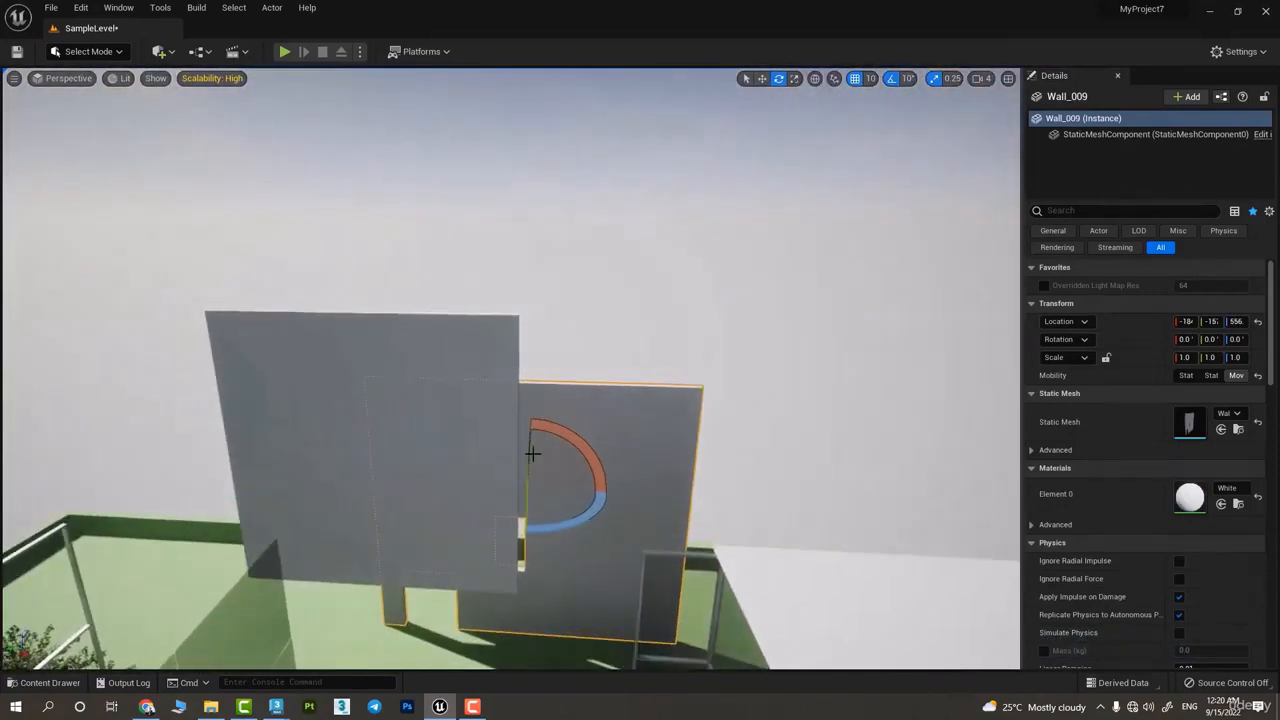
click(474, 450)
right_drag(451, 578, 450, 622)
drag(605, 421, 791, 363)
key(ctrl+z)
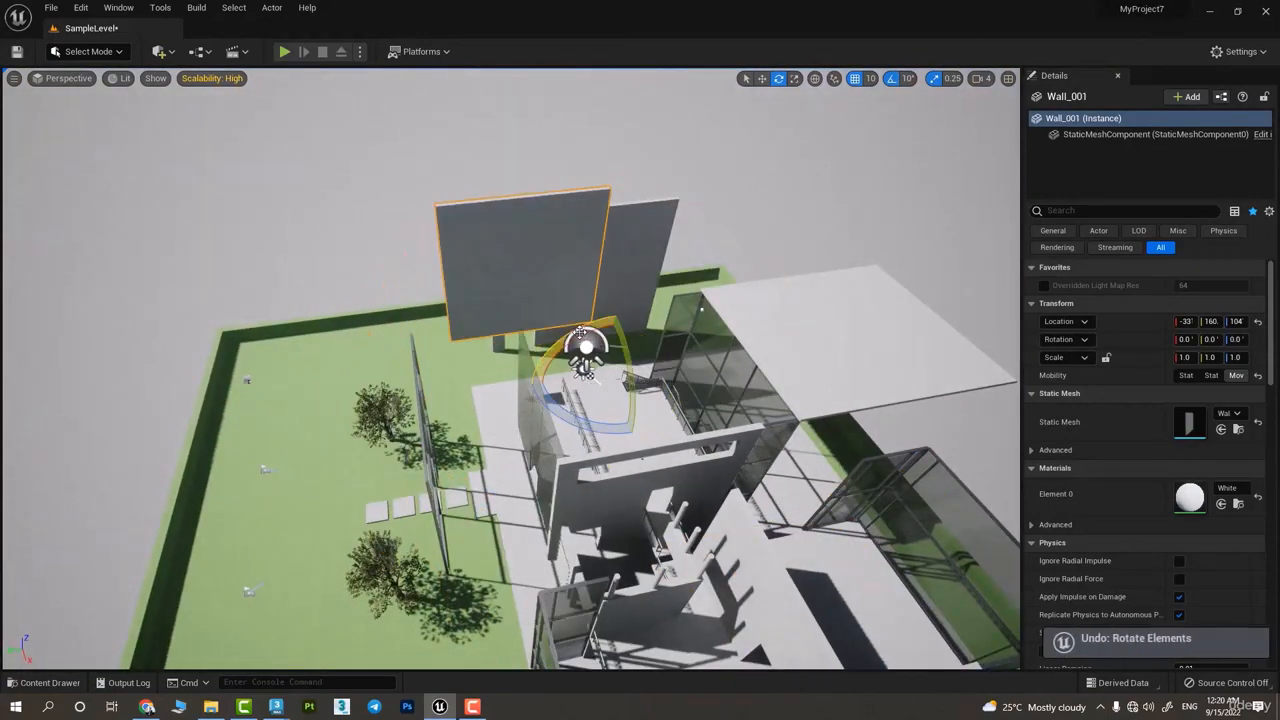
drag(560, 335, 590, 348)
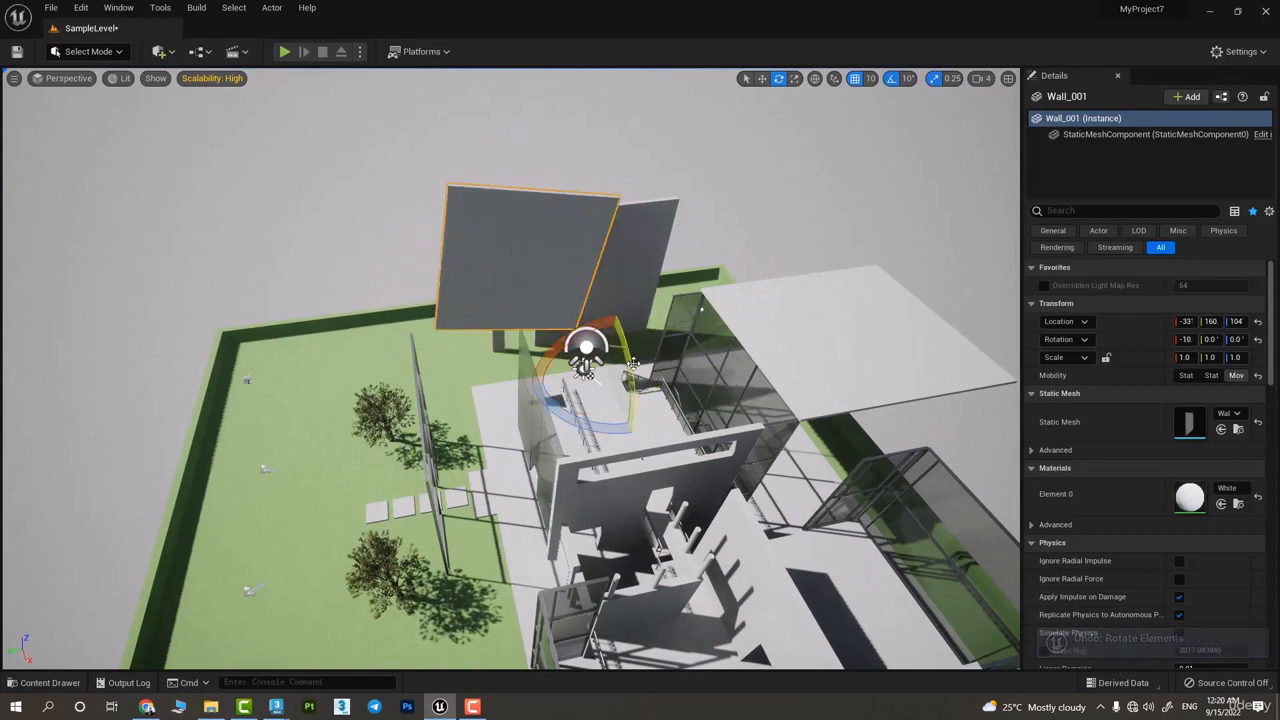
Add the displaced roof slab to the selection and try rotating both objects together by -10° about Z
ctrl+click(809, 366)
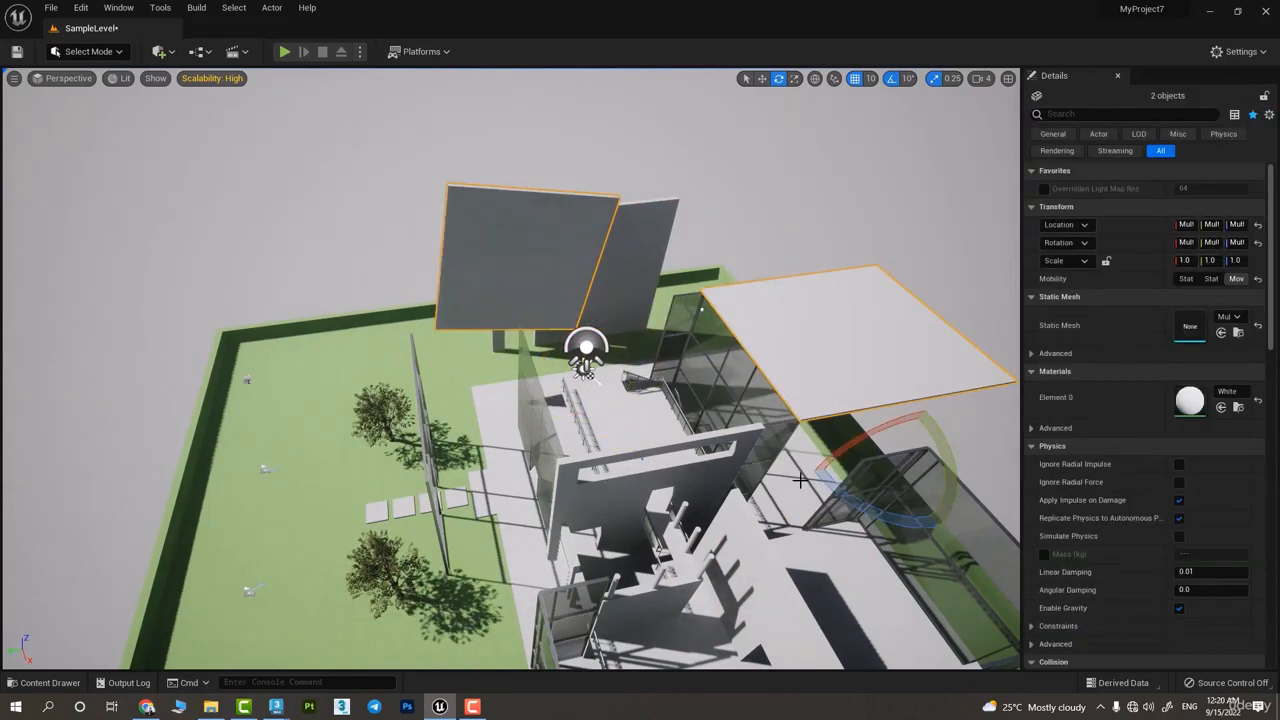
drag(800, 481, 905, 575)
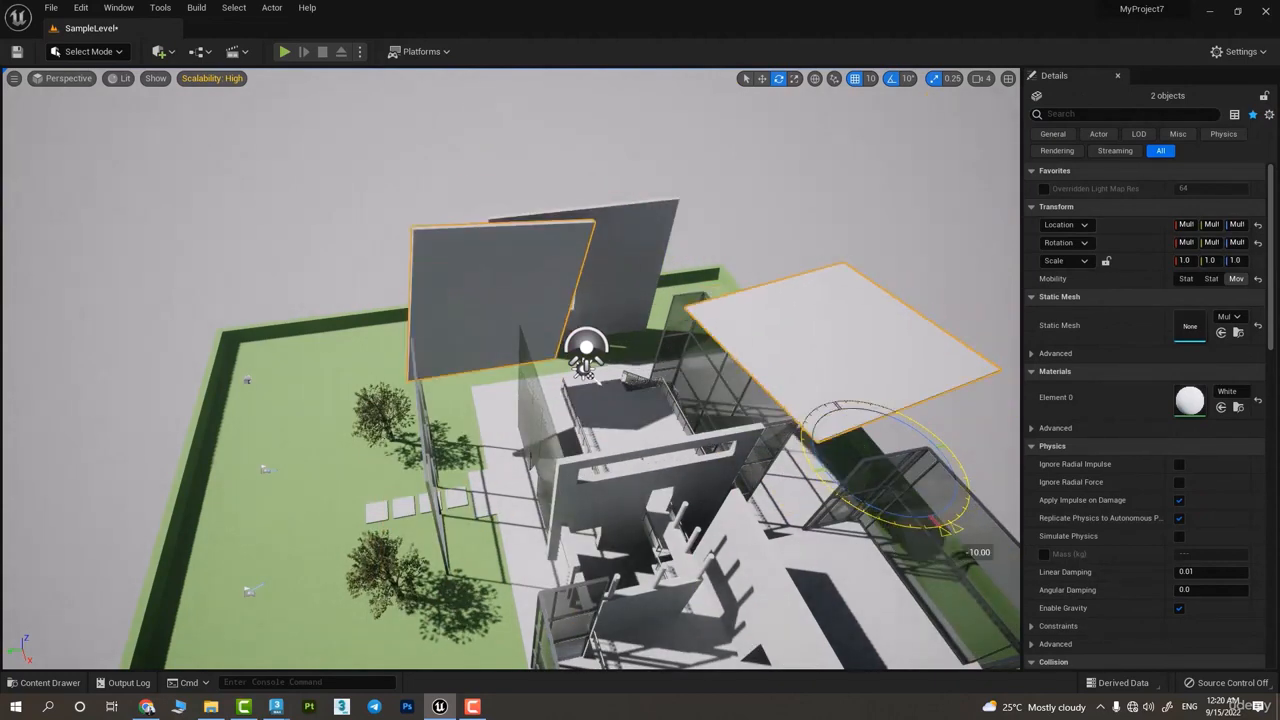
key(ctrl+z)
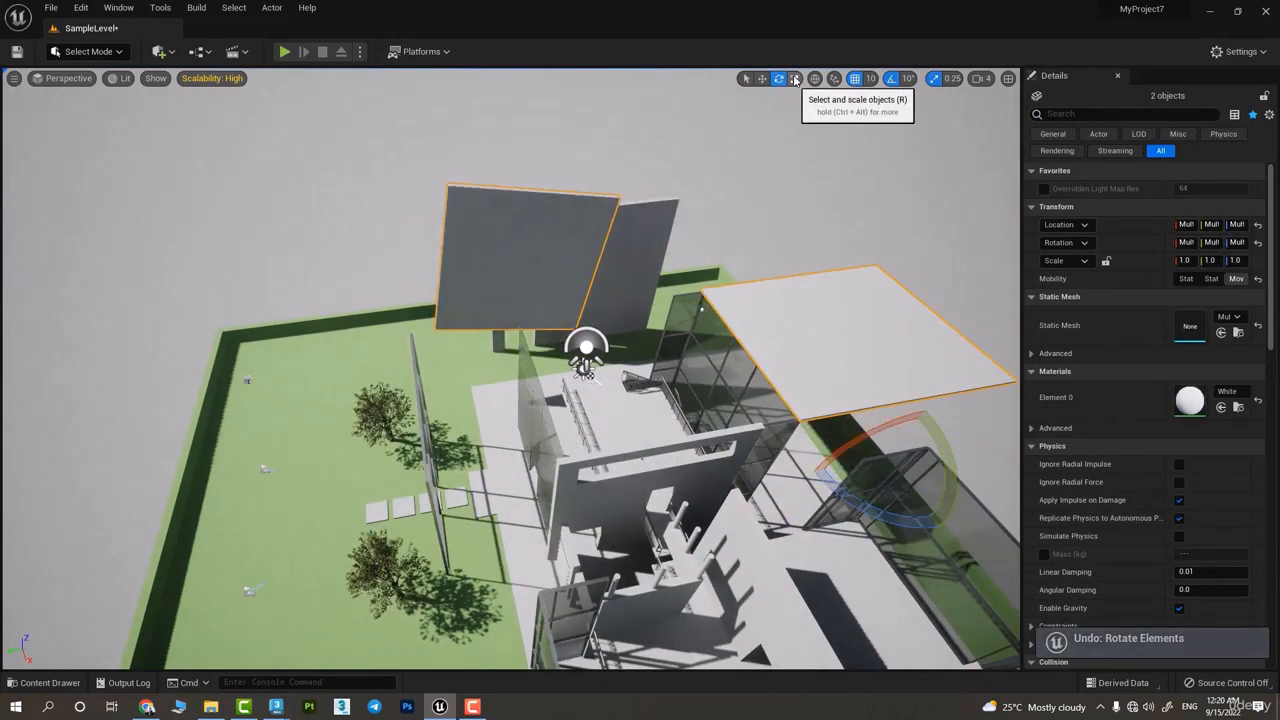
Switch to the Scale tool and select the tree on the lawn beside the stepping stones
click(794, 79)
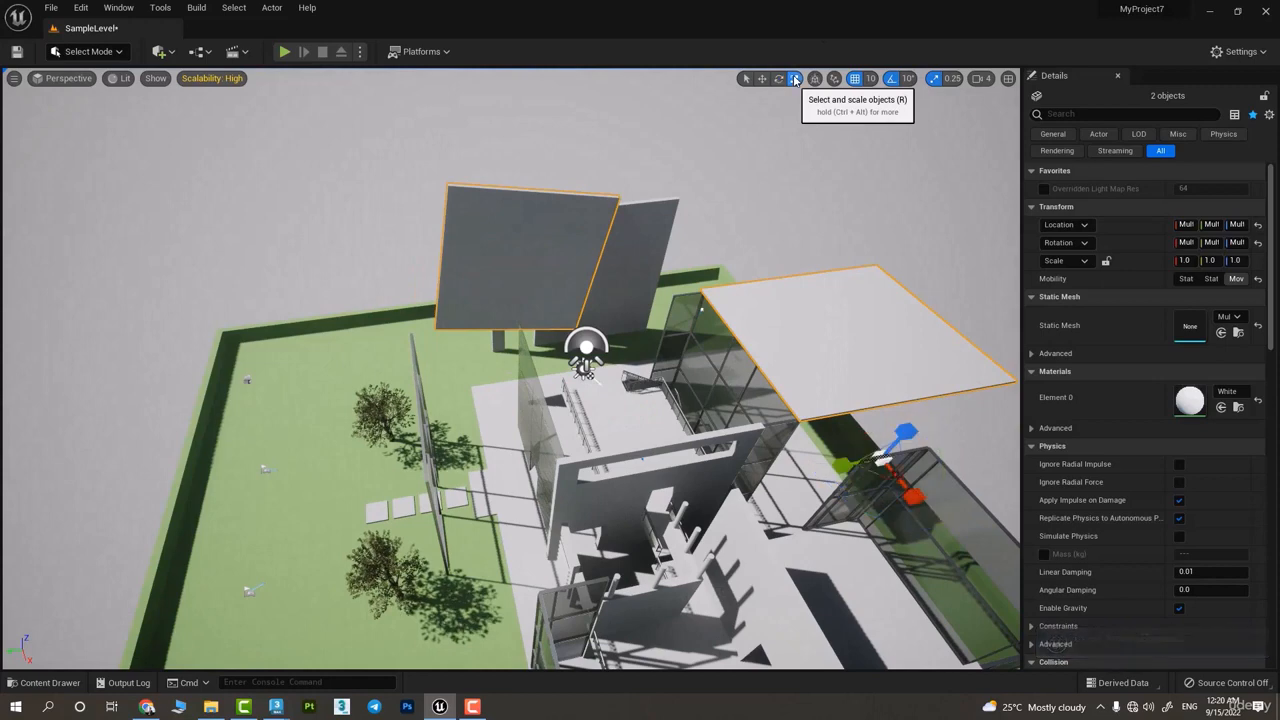
click(800, 386)
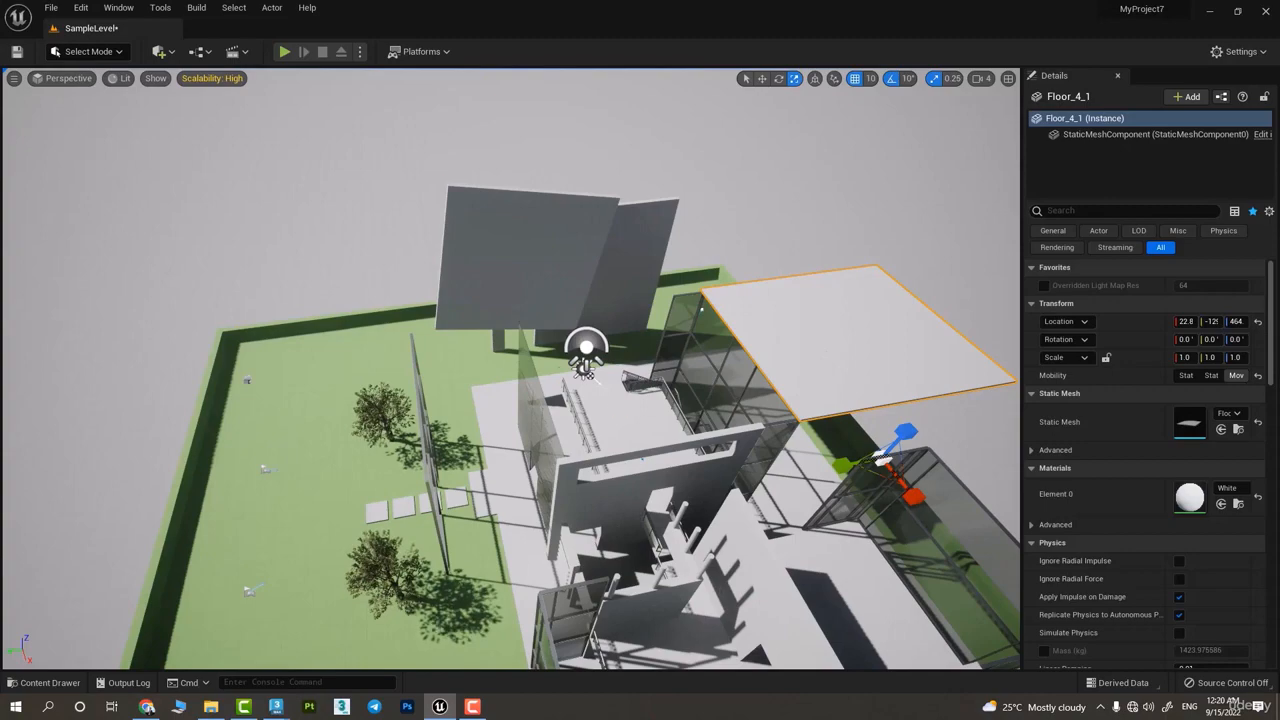
click(560, 270)
mouse_move(607, 379)
mouse_down()
mouse_move(585, 372)
mouse_move(628, 374)
mouse_move(606, 376)
mouse_up()
right_drag(606, 376, 700, 356)
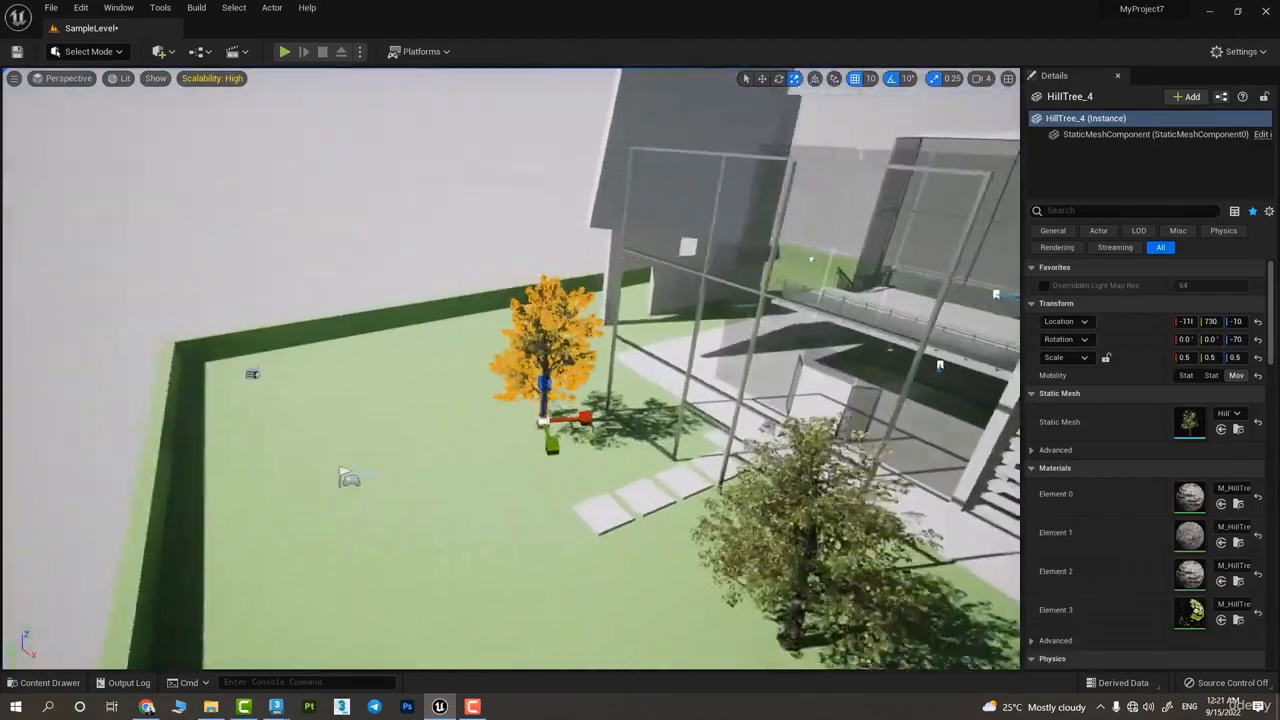
Try scaling the tree uniformly down to 0.25 and undo the scaling
right_drag(600, 400, 511, 413)
key(w)
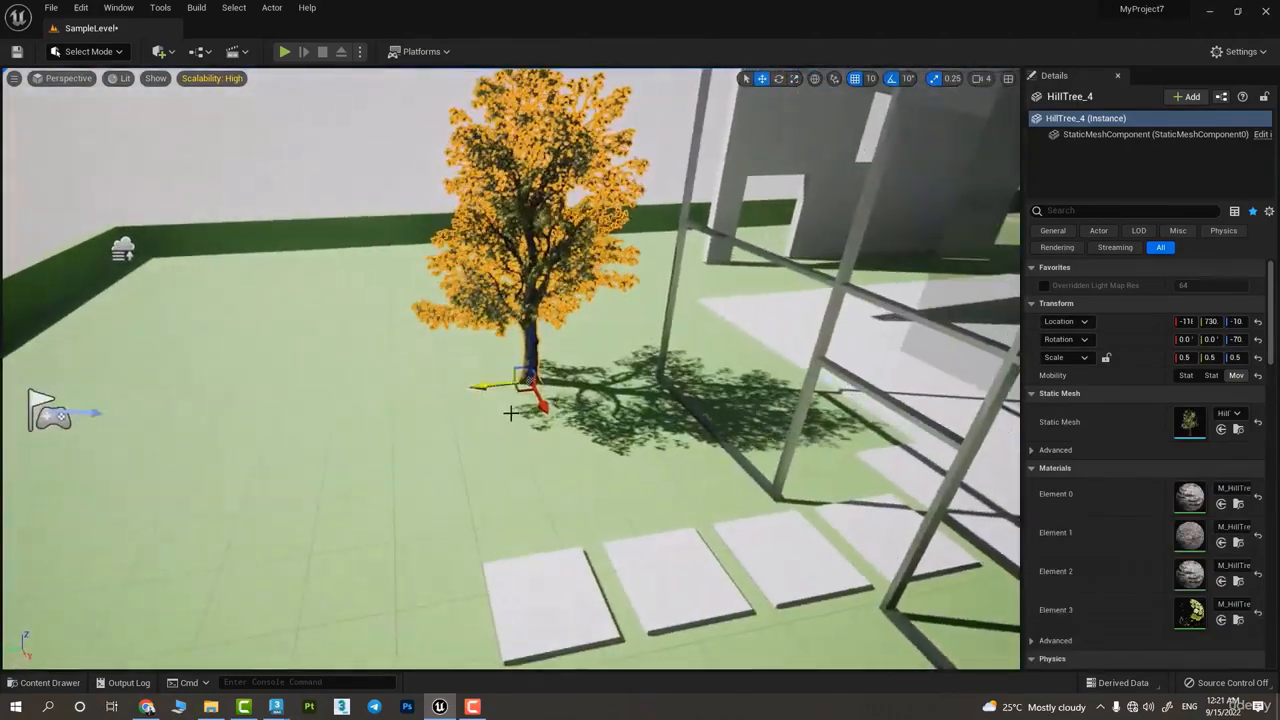
drag(531, 381, 520, 396)
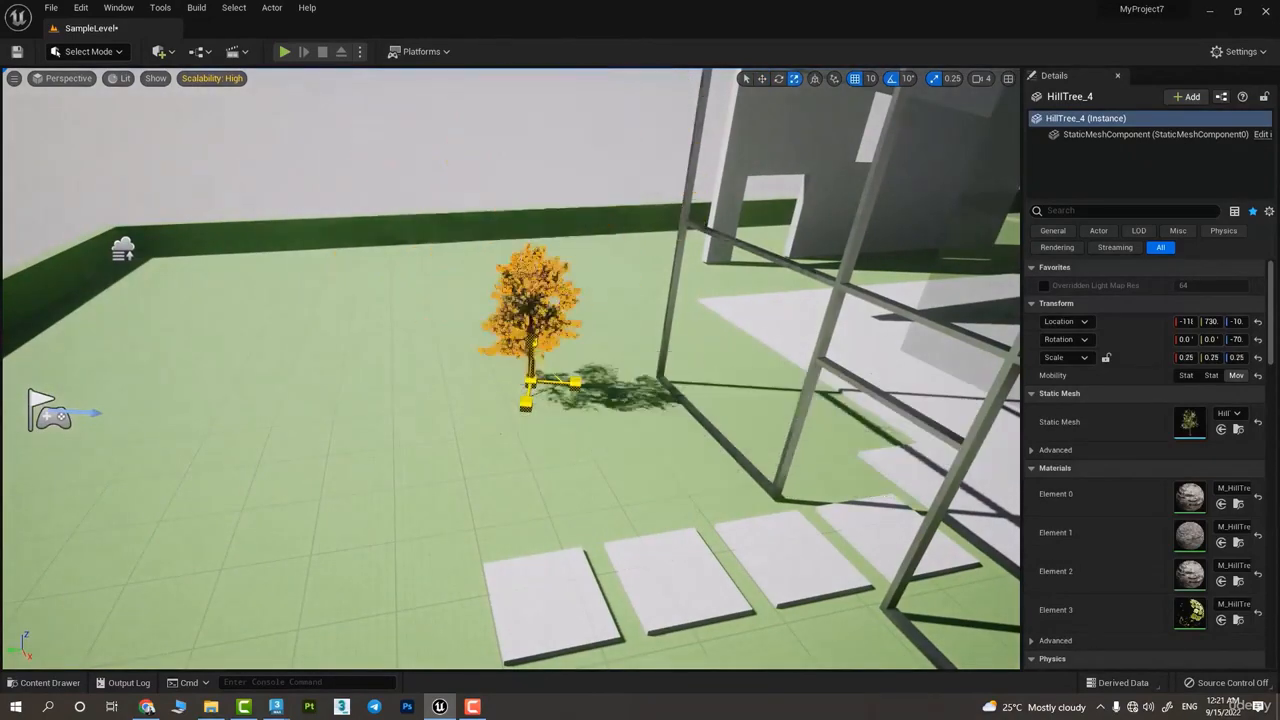
key(ctrl+z)
key(ctrl+z)
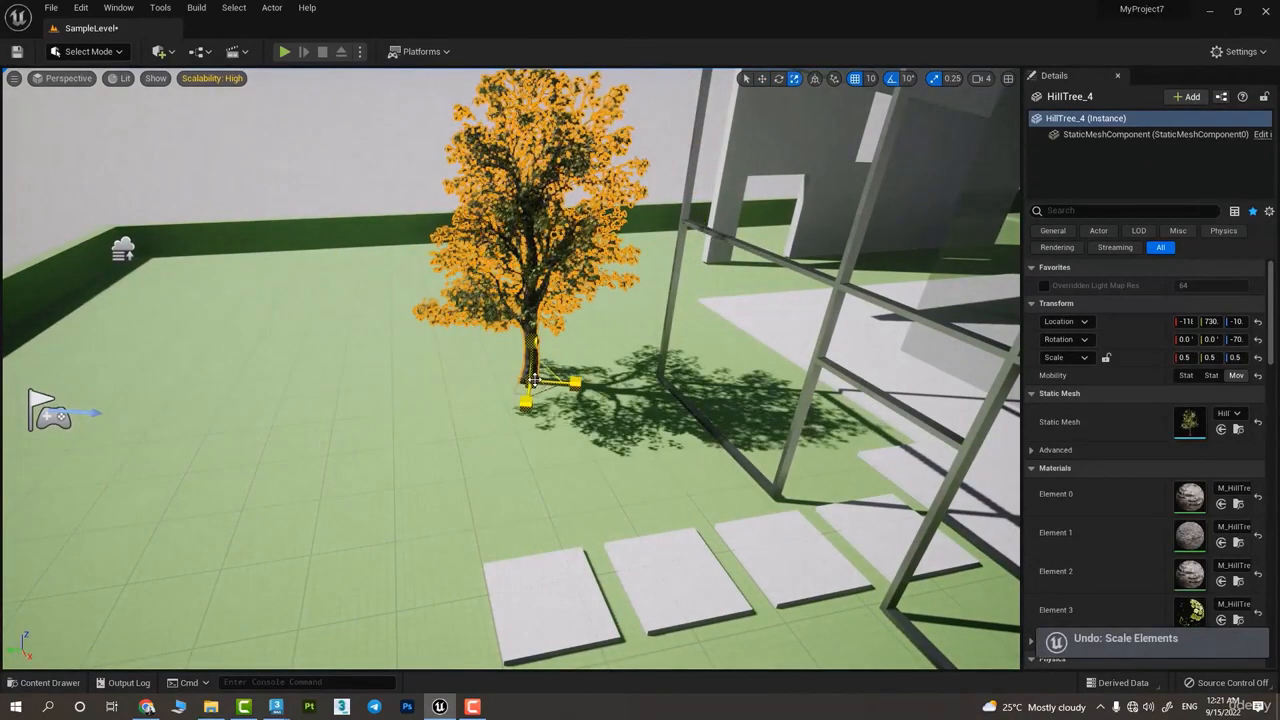
Scale the tree uniformly up to 2.0 and back down to 0.75
drag(531, 381, 556, 359)
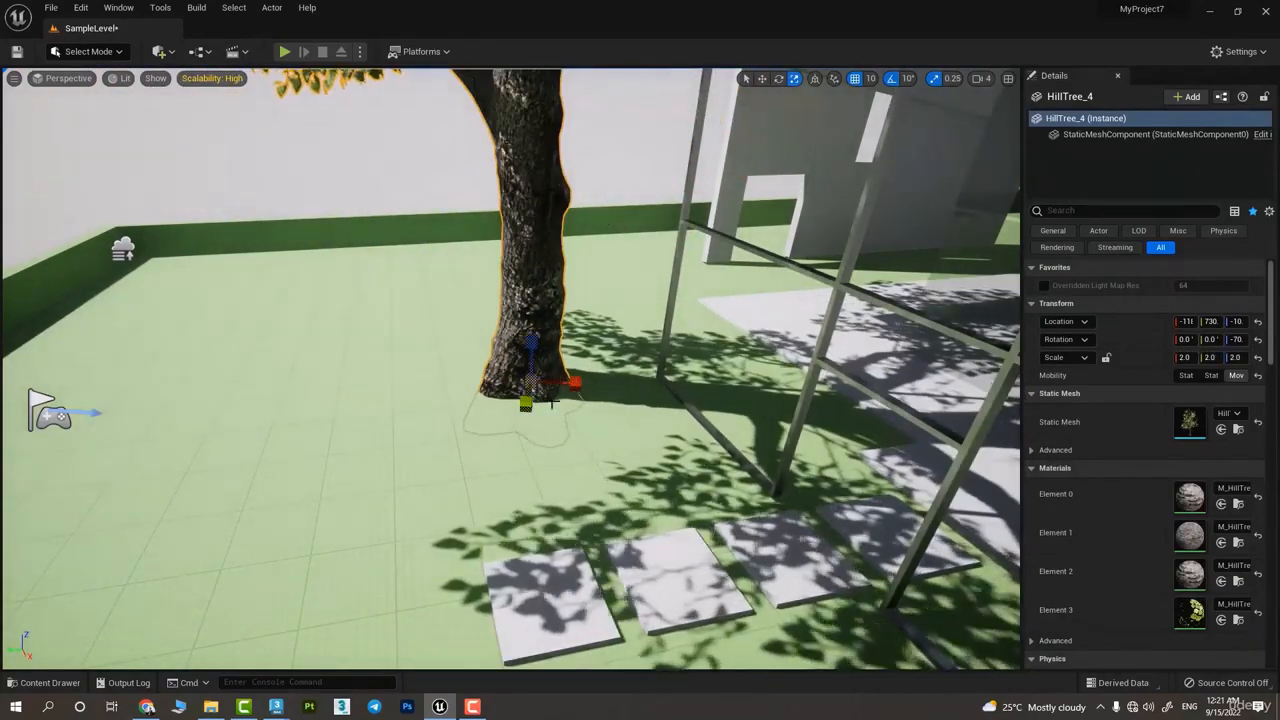
right_drag(556, 359, 680, 375)
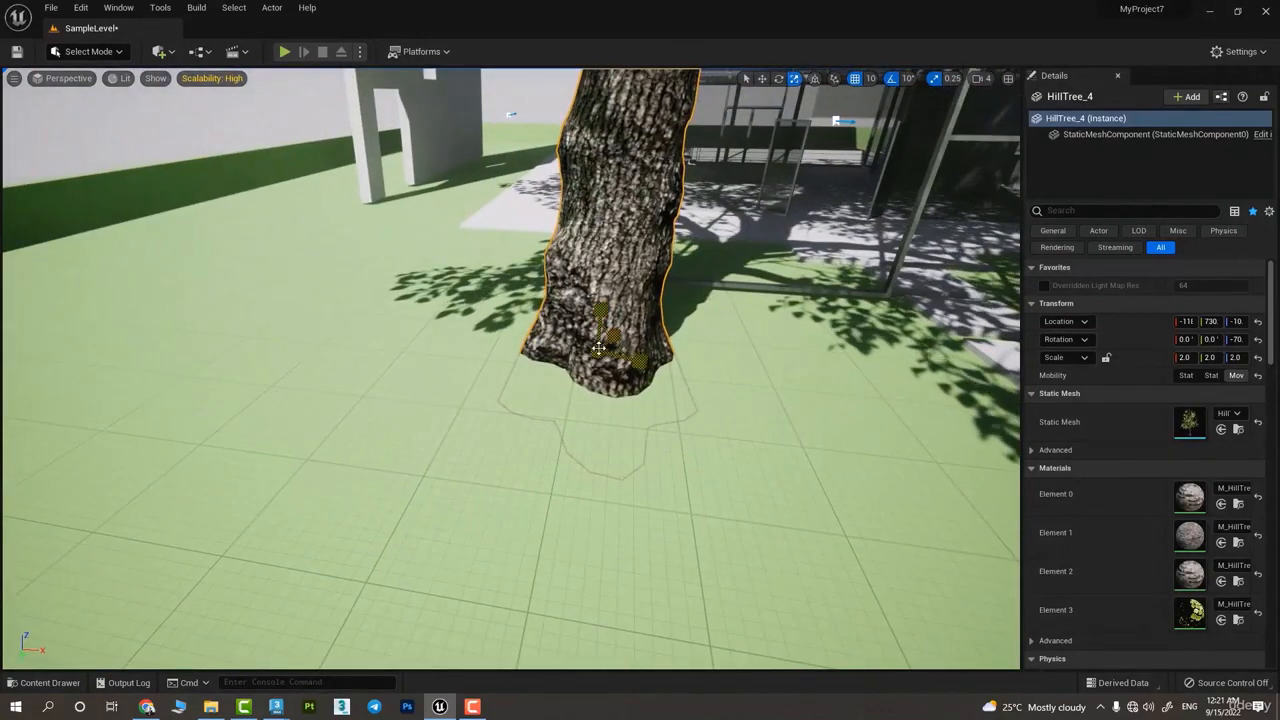
drag(601, 354, 560, 392)
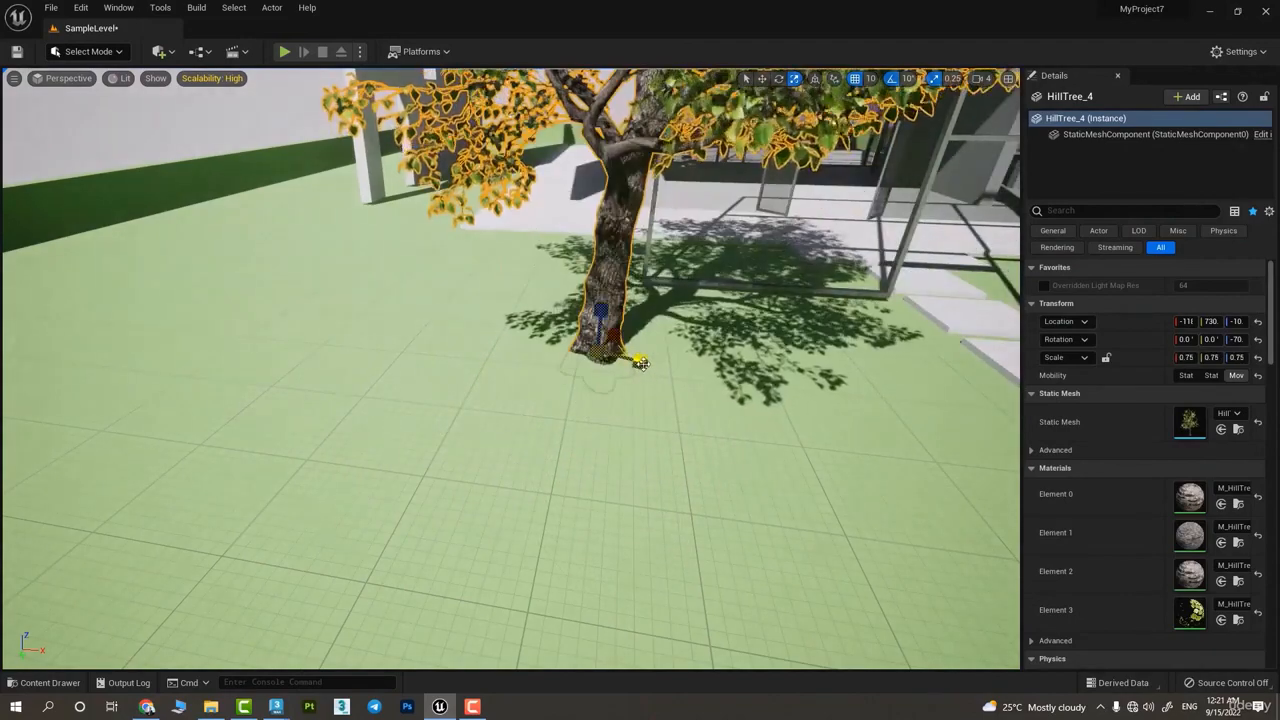
Try scaling the tree on selected axes only, reducing X and Z to 0.25, and undo it
mouse_move(640, 362)
mouse_down()
mouse_move(685, 325)
mouse_move(640, 362)
mouse_up()
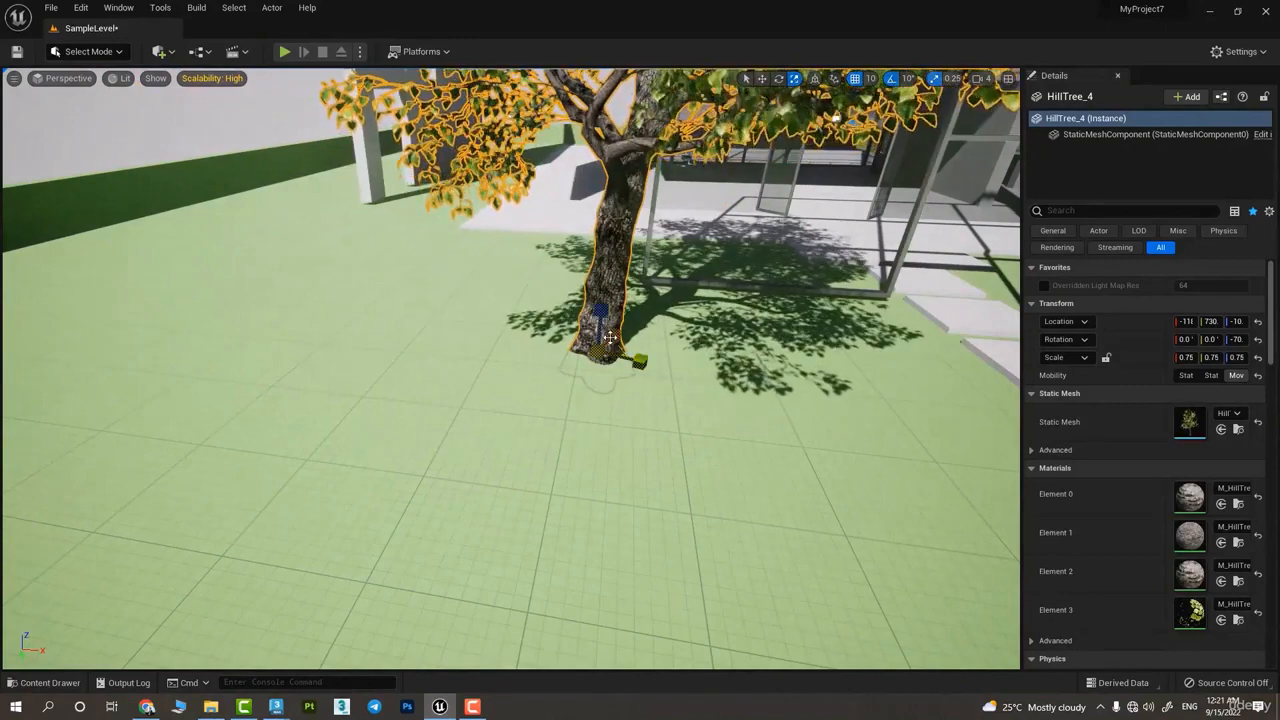
mouse_move(603, 333)
mouse_down()
mouse_move(606, 305)
mouse_move(601, 365)
mouse_move(603, 330)
mouse_up()
right_drag(598, 363, 655, 363)
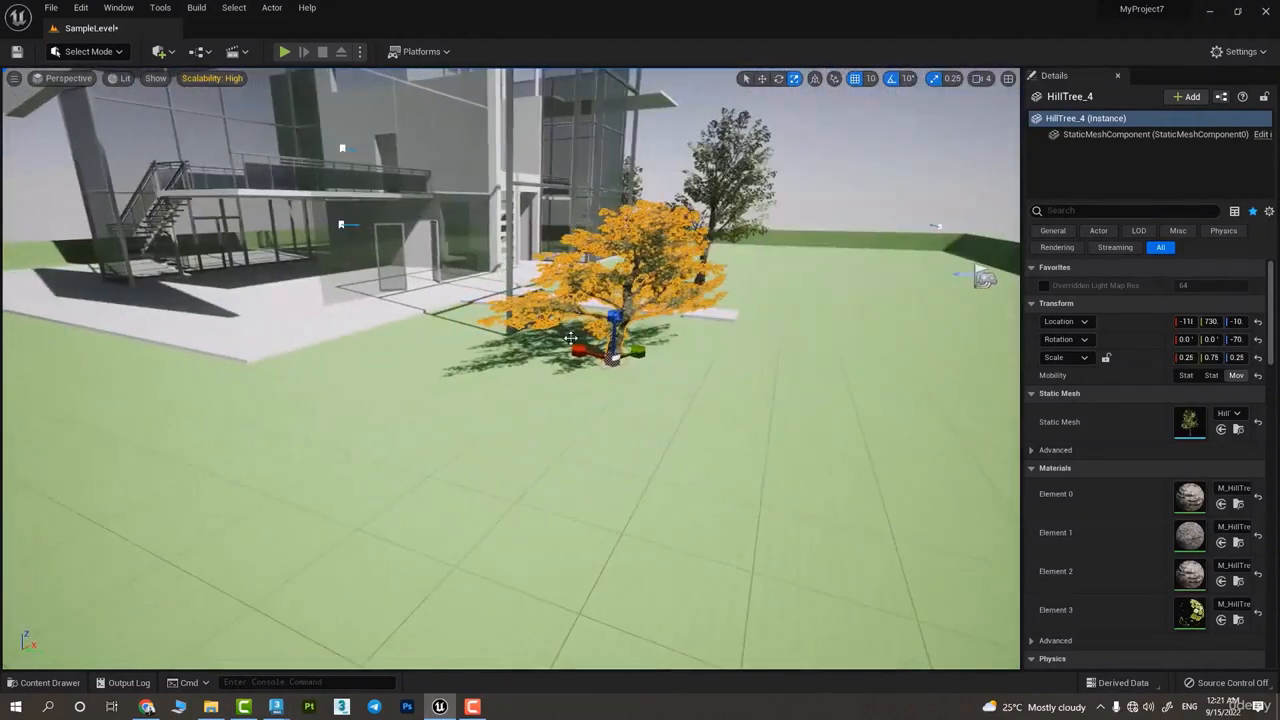
key(ctrl+z)
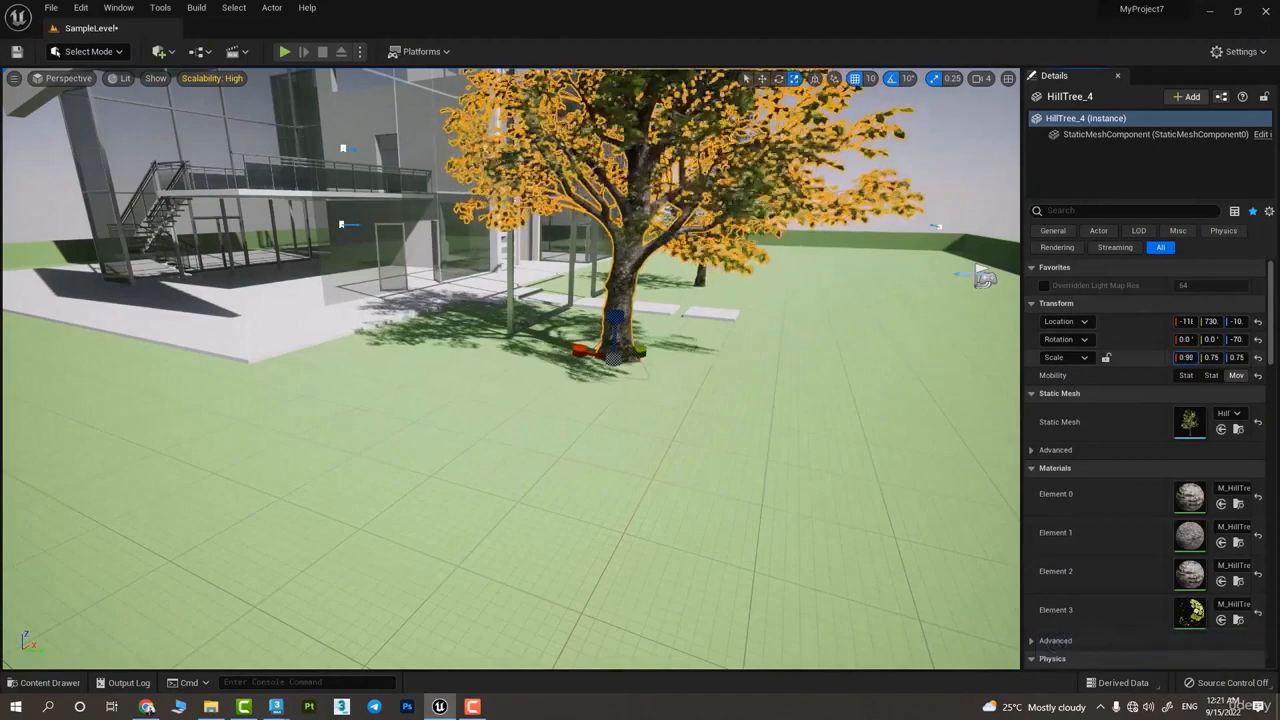
Set the tree's scale values separately to about 1.09 in X, 0.86 in Y and 0.48 in Z, and undo the Z change
mouse_move(1236, 358)
mouse_down()
mouse_move(1250, 358)
mouse_move(1200, 357)
mouse_move(1224, 357)
mouse_up()
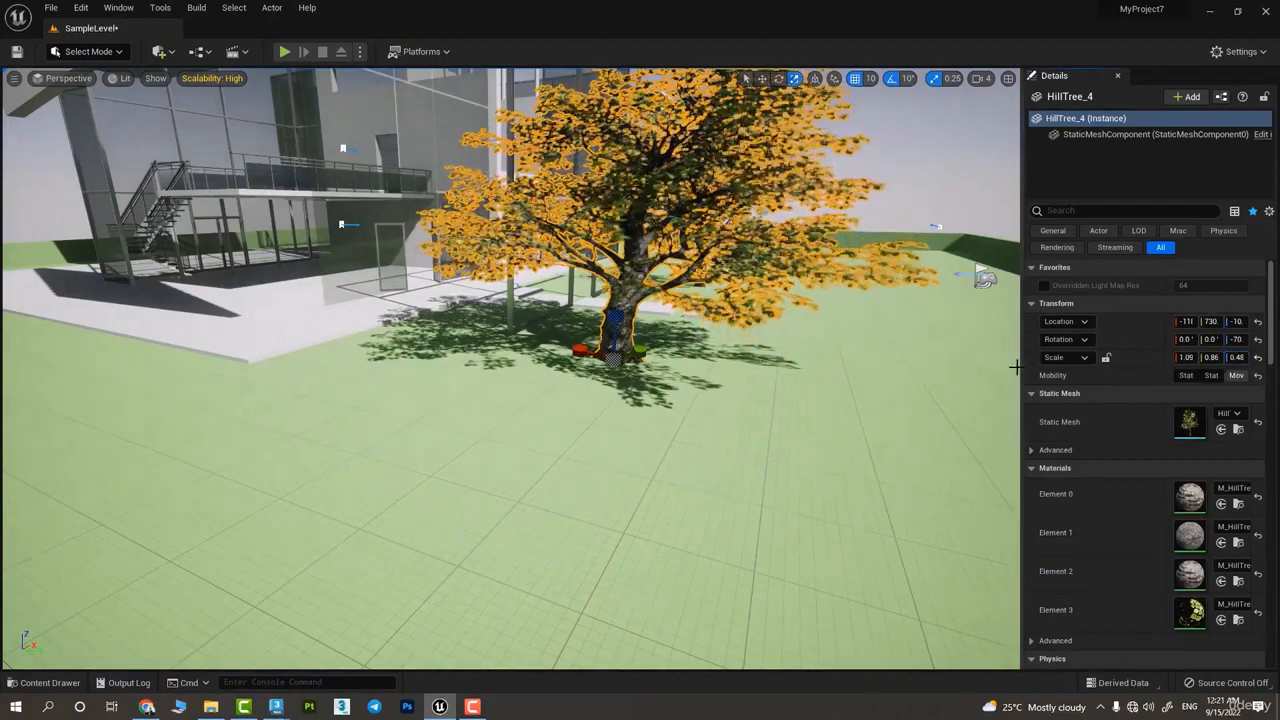
key(ctrl+z)
Lock the tree's scale ratio and reduce its scale to about 0.58 in X and 0.53 in Y and Z
click(1107, 358)
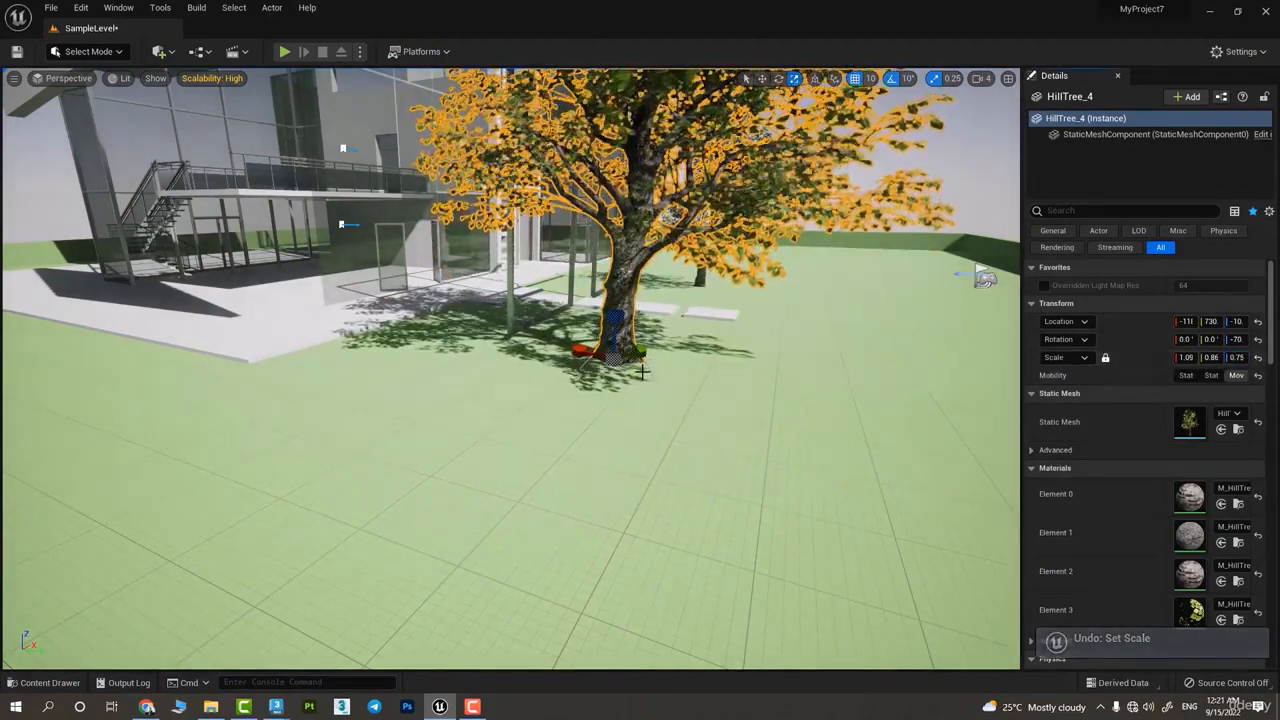
drag(614, 359, 685, 315)
mouse_move(1183, 358)
mouse_down()
mouse_move(1210, 358)
mouse_move(1160, 358)
mouse_up()
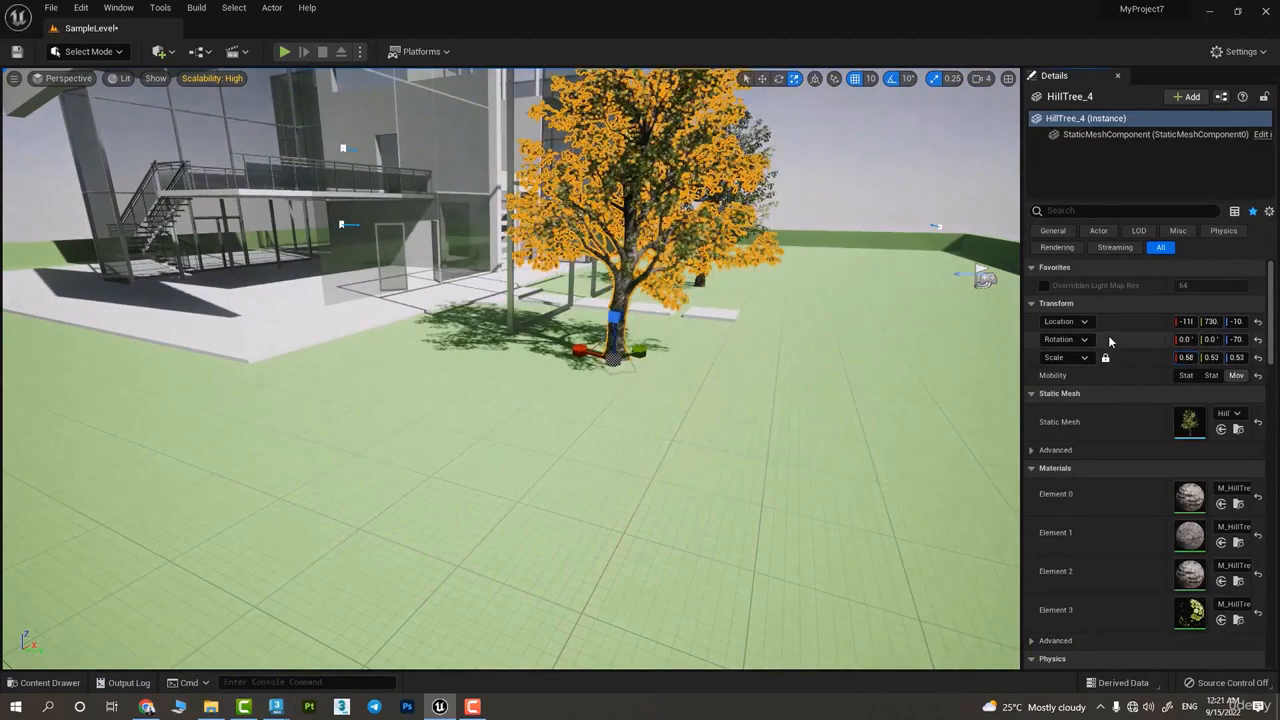
Unlock the tree's scale ratio and change only its X scale to about 0.92
key(e)
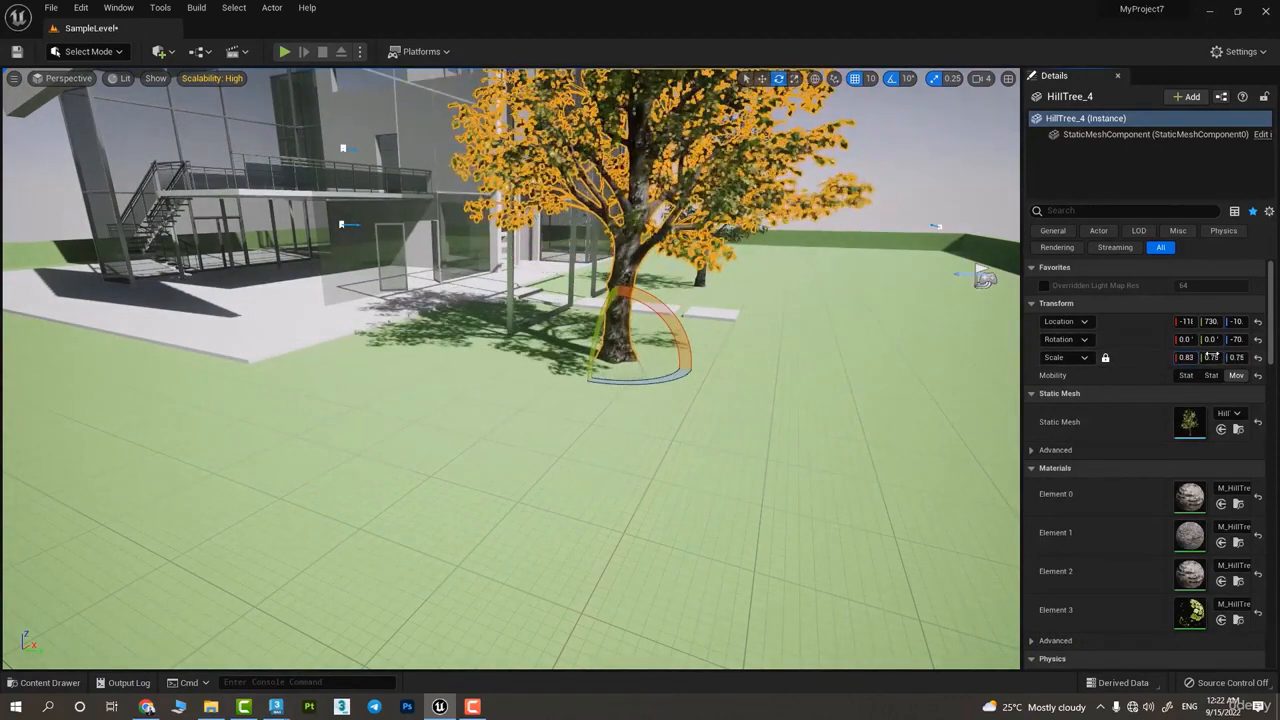
click(1105, 357)
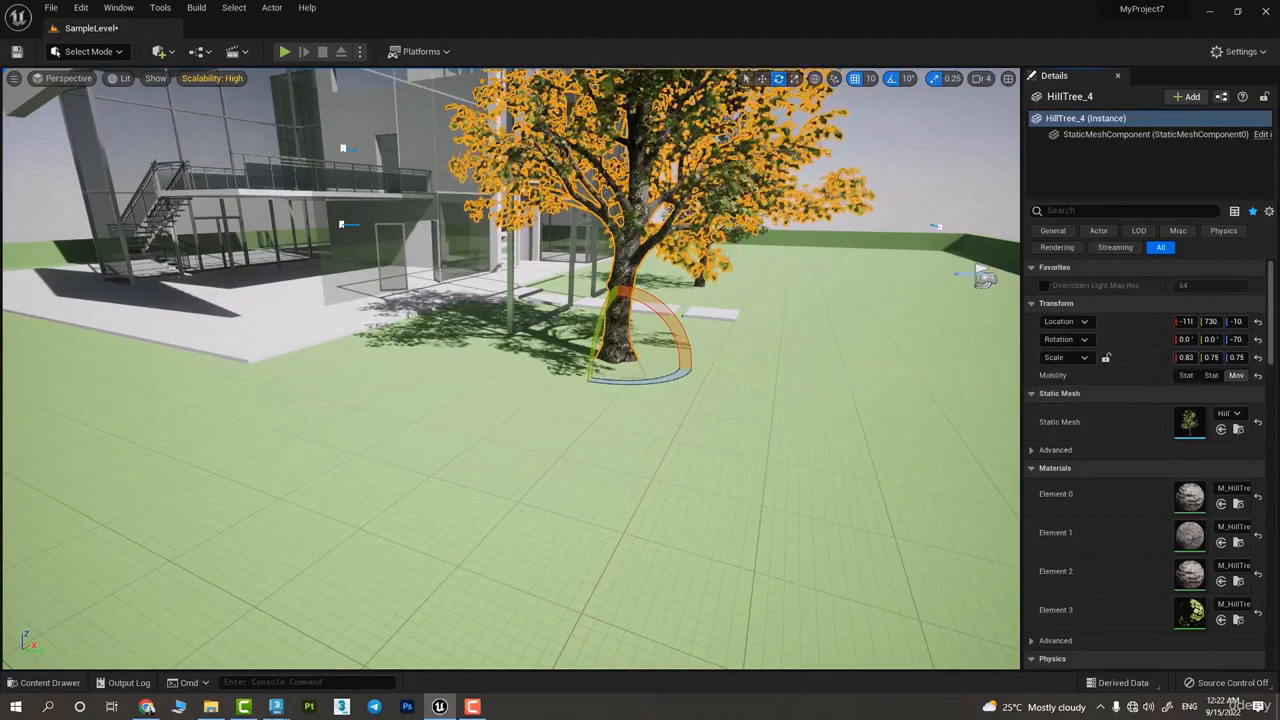
drag(1185, 357, 1200, 357)
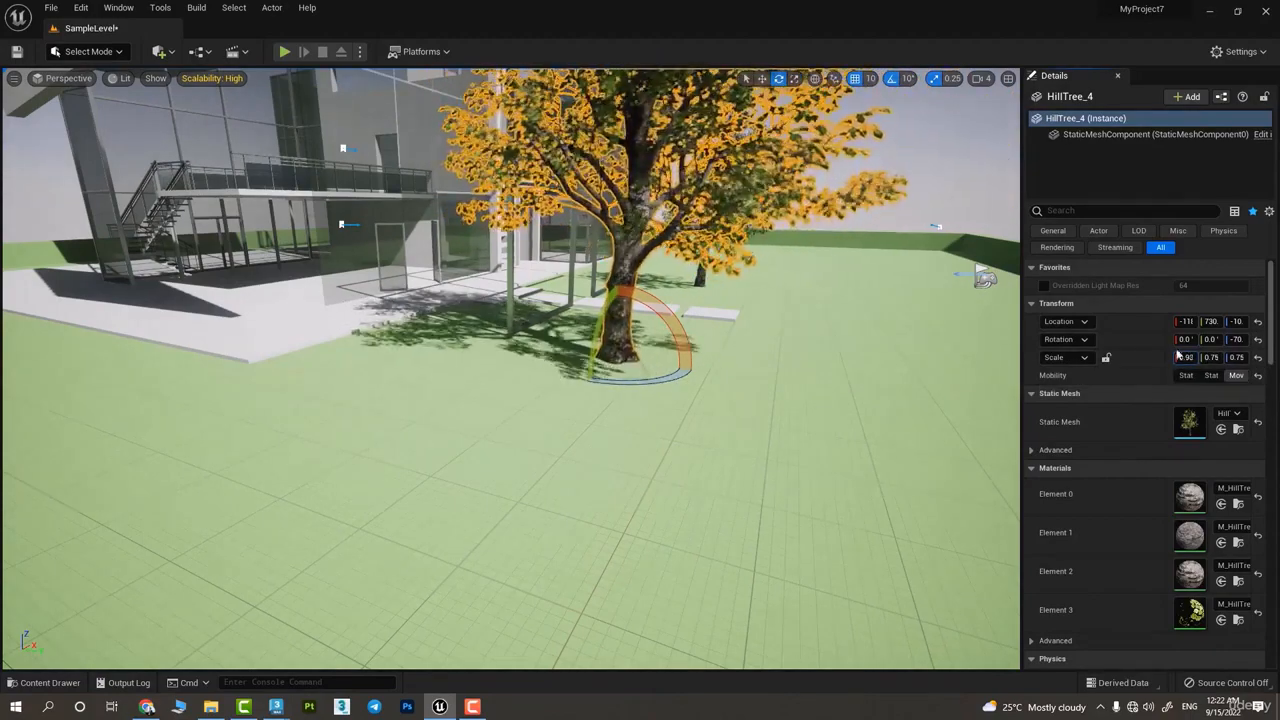
Lock the scale ratio again and rescale the tree with the Scale tool to 1.0 in X and 0.75 in Y and Z
drag(1178, 357, 1130, 357)
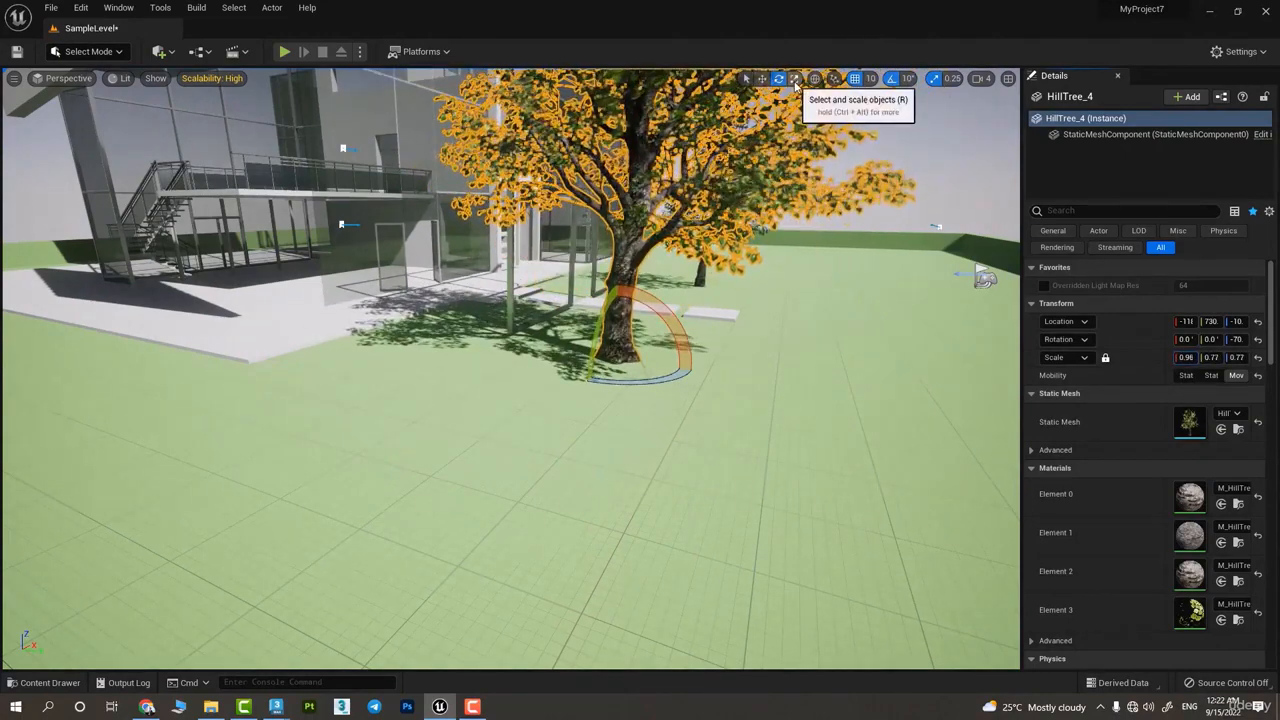
mouse_move(618, 359)
mouse_down()
mouse_move(665, 328)
mouse_move(610, 366)
mouse_up()
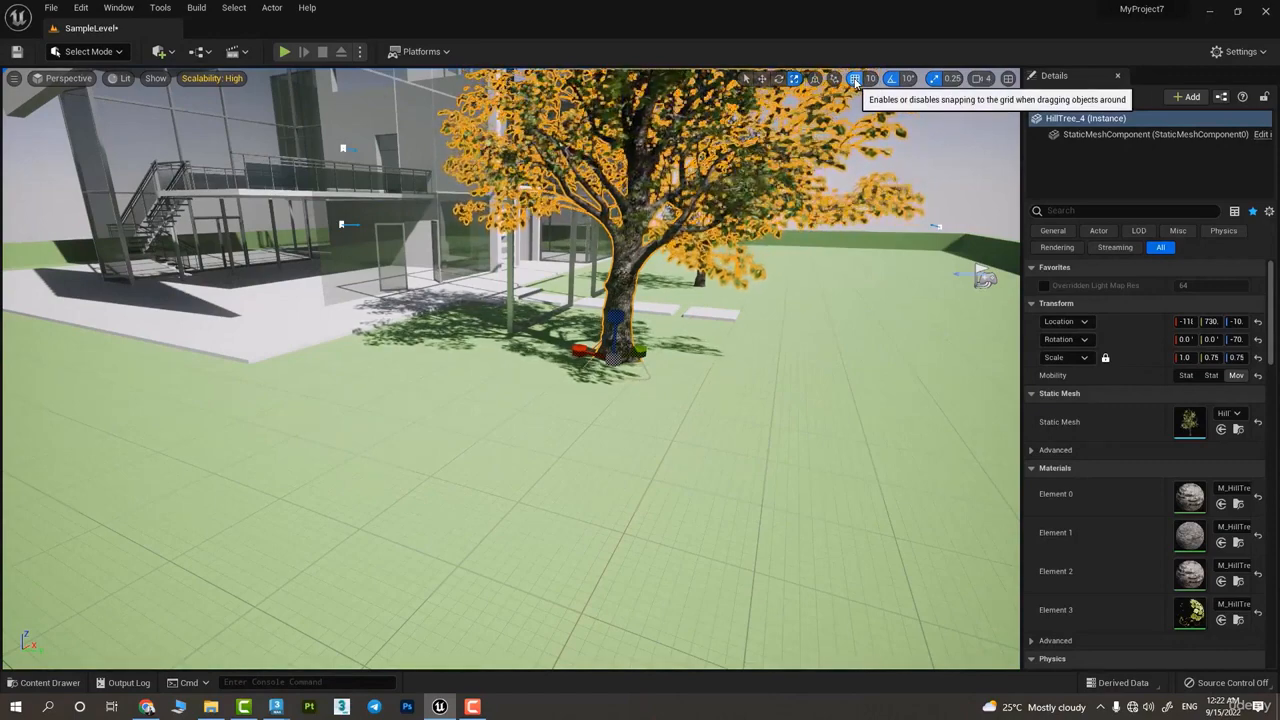
Move the selected tree along the Y axis, closer to the building
key(w)
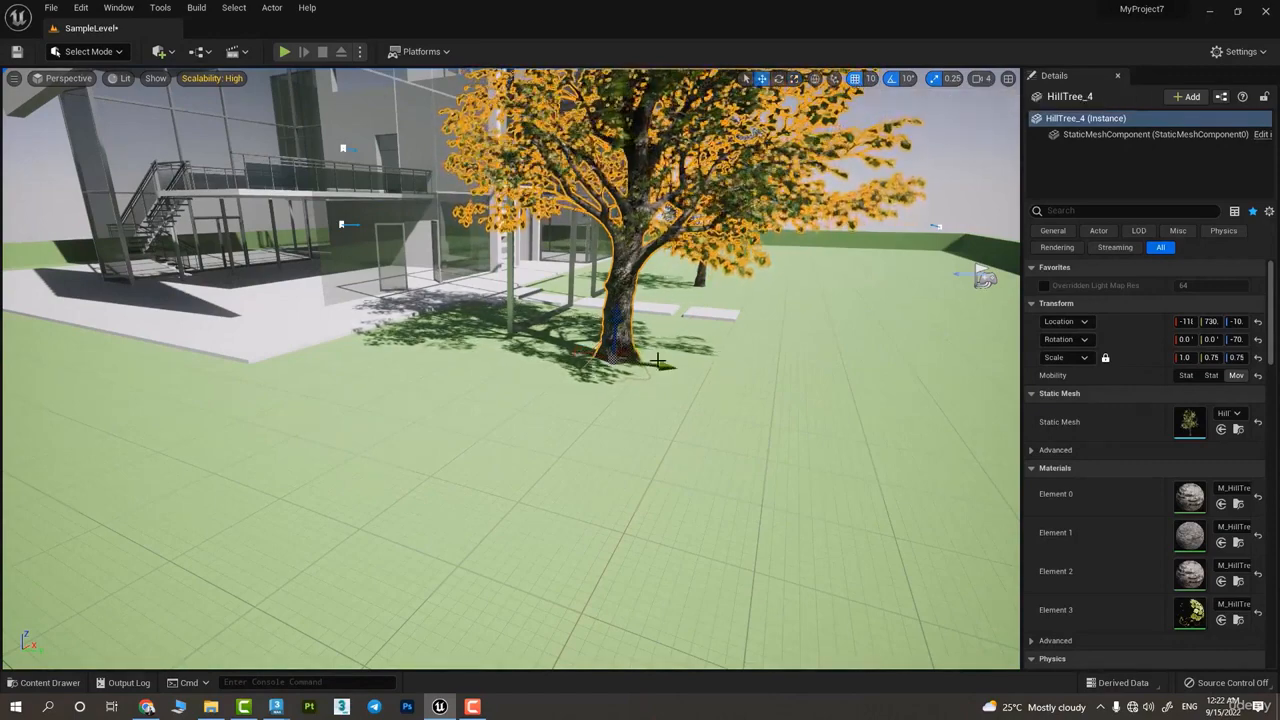
drag(688, 367, 578, 357)
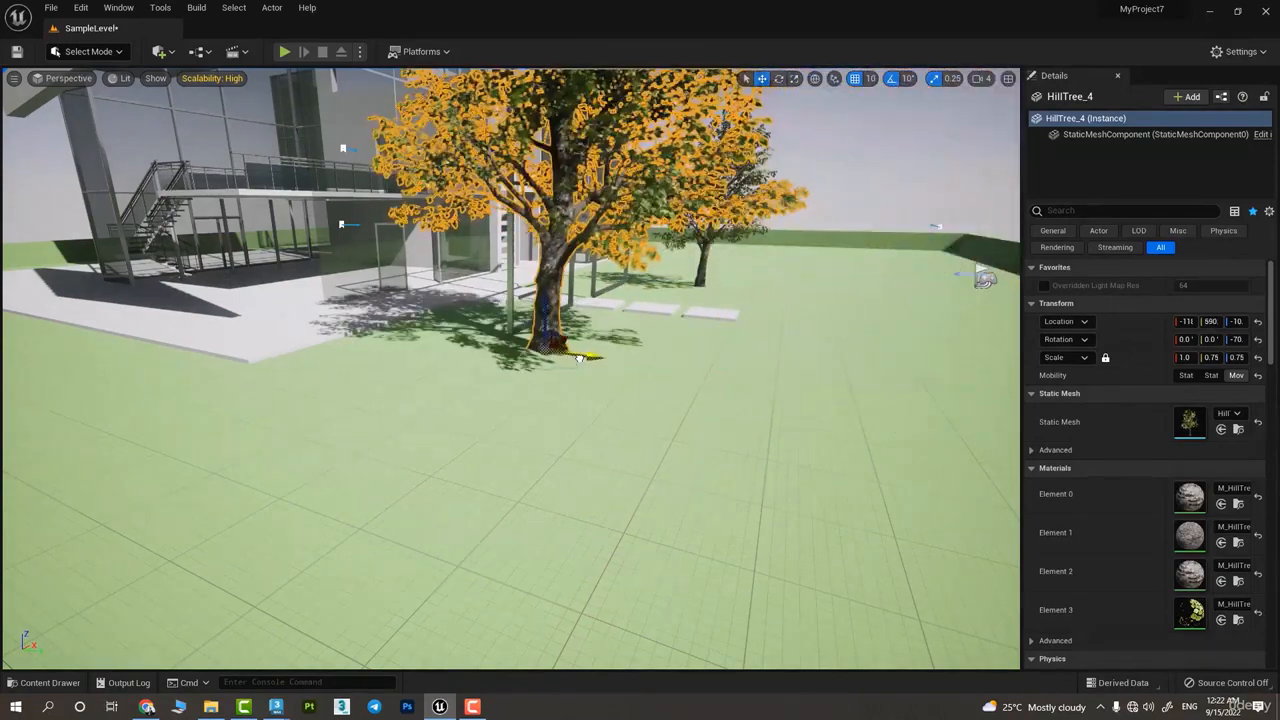
Place a Cube shape actor on the grass in front of the tree
click(158, 51)
mouse_move(203, 208)
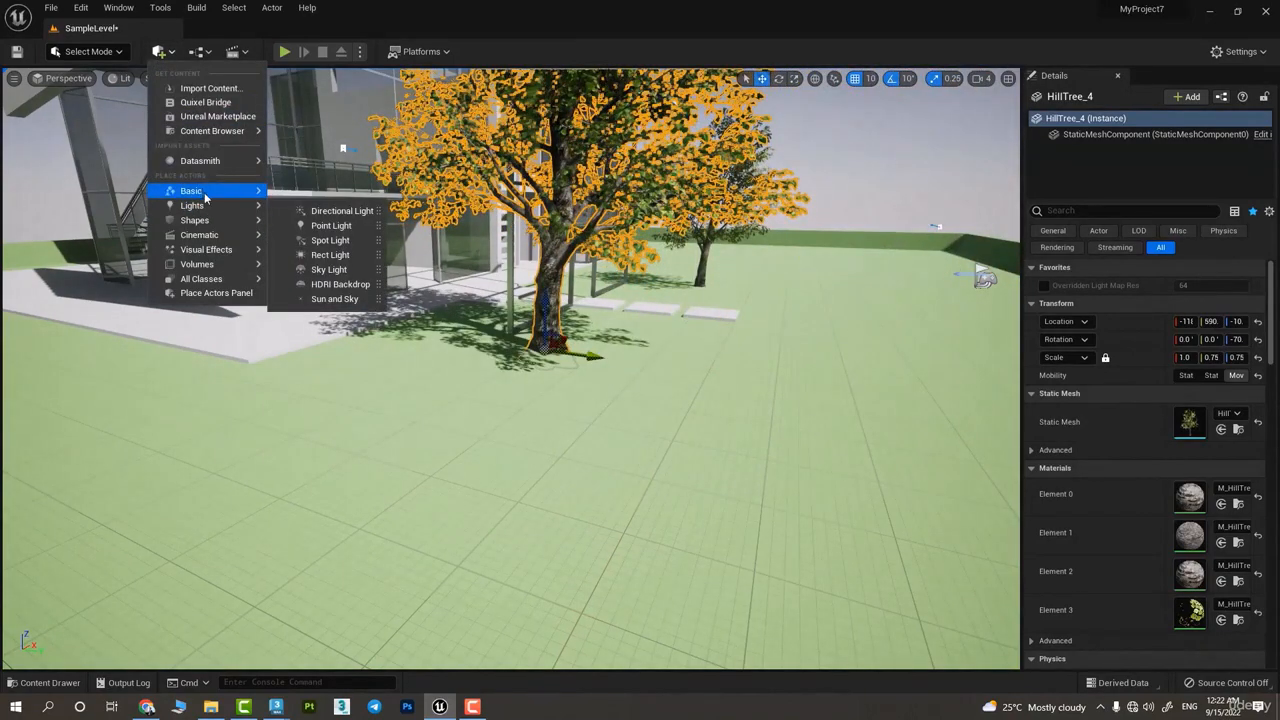
drag(313, 228, 592, 459)
right_drag(592, 459, 760, 430)
key(w)
right_drag(640, 310, 540, 394)
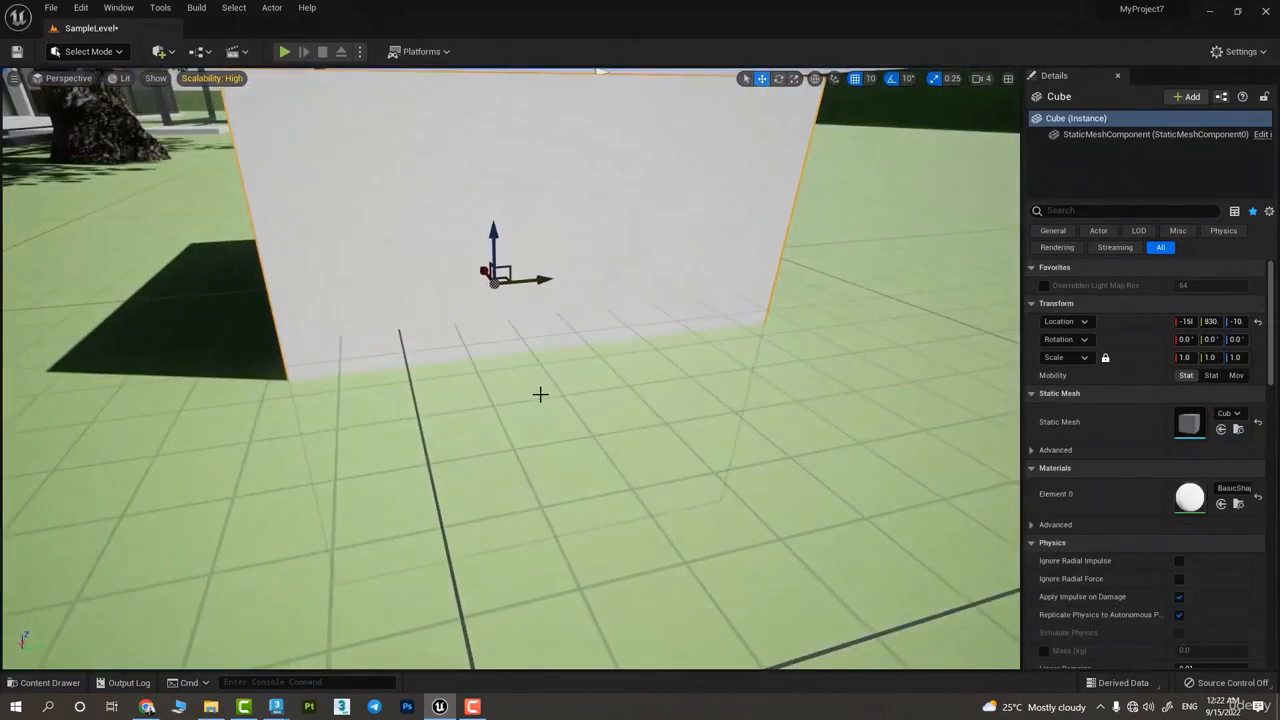
Move the cube vertically in 10-unit grid steps, up to Z 50 and back down to Z 40
drag(494, 250, 490, 14)
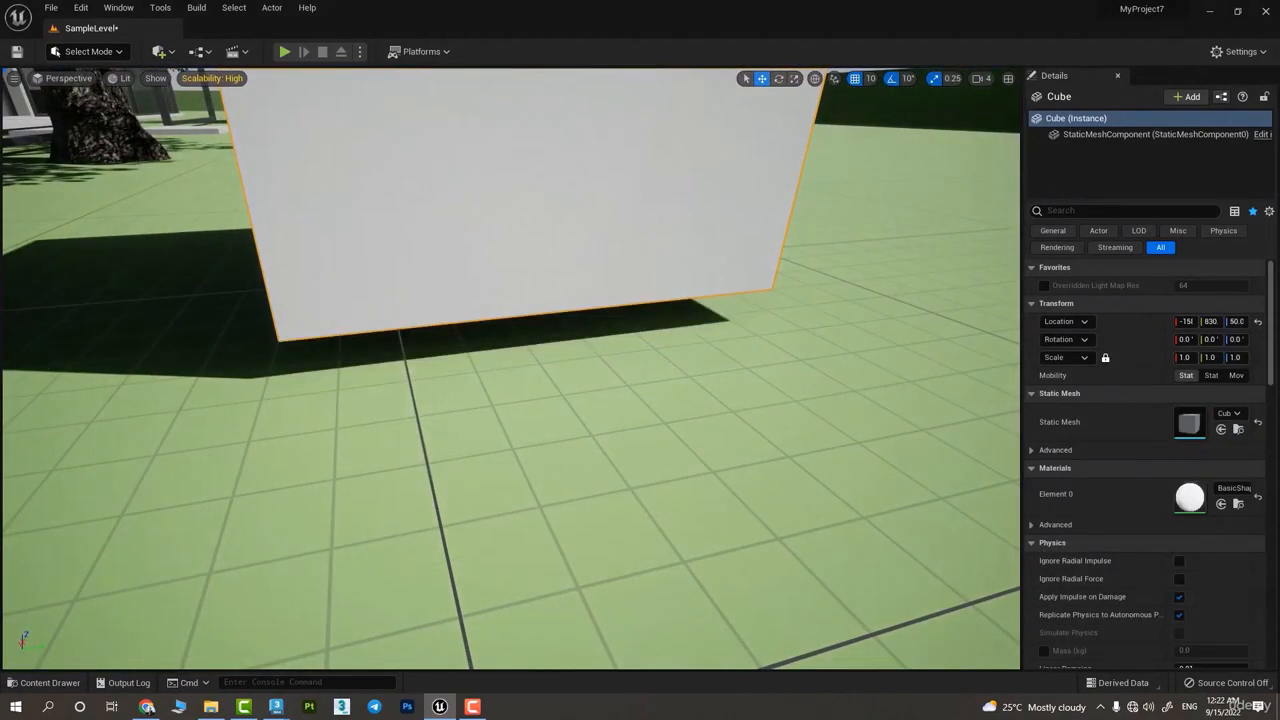
right_drag(520, 300, 460, 260)
key(s)
key(w)
key(s)
mouse_move(529, 160)
right_down()
mouse_move(460, 290)
mouse_move(500, 165)
mouse_move(529, 160)
right_up()
key(w)
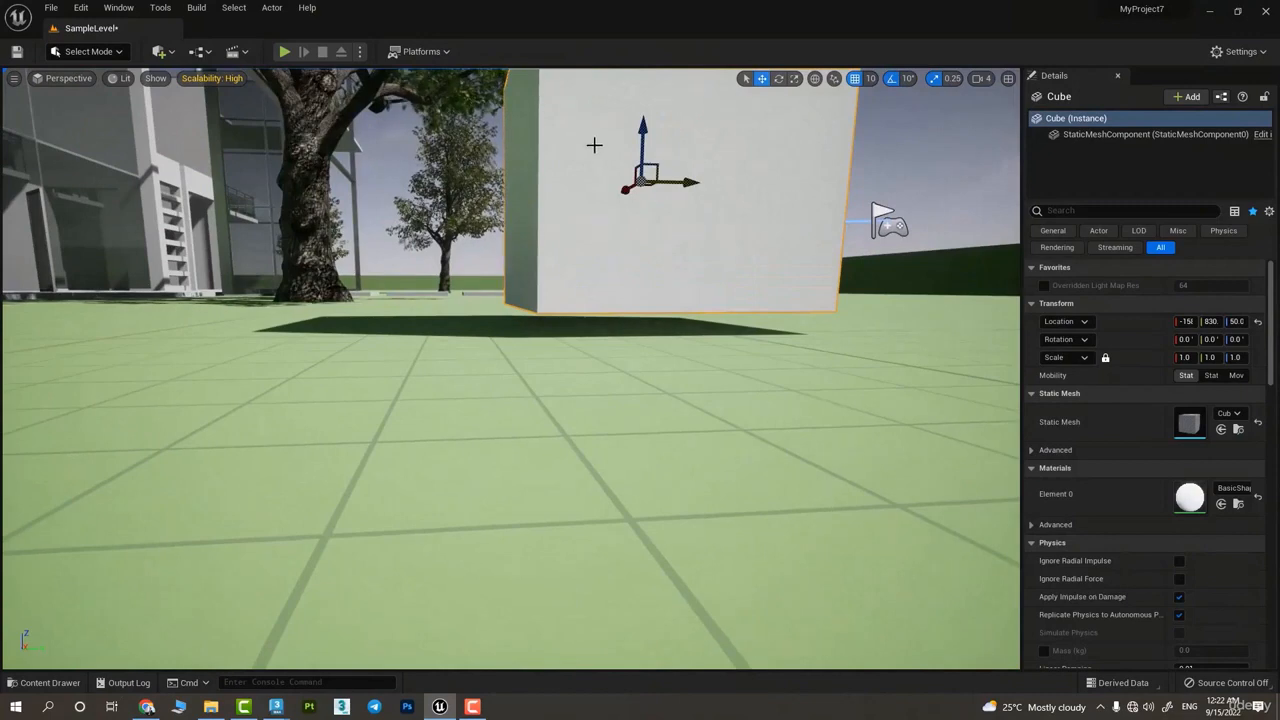
drag(636, 148, 656, 164)
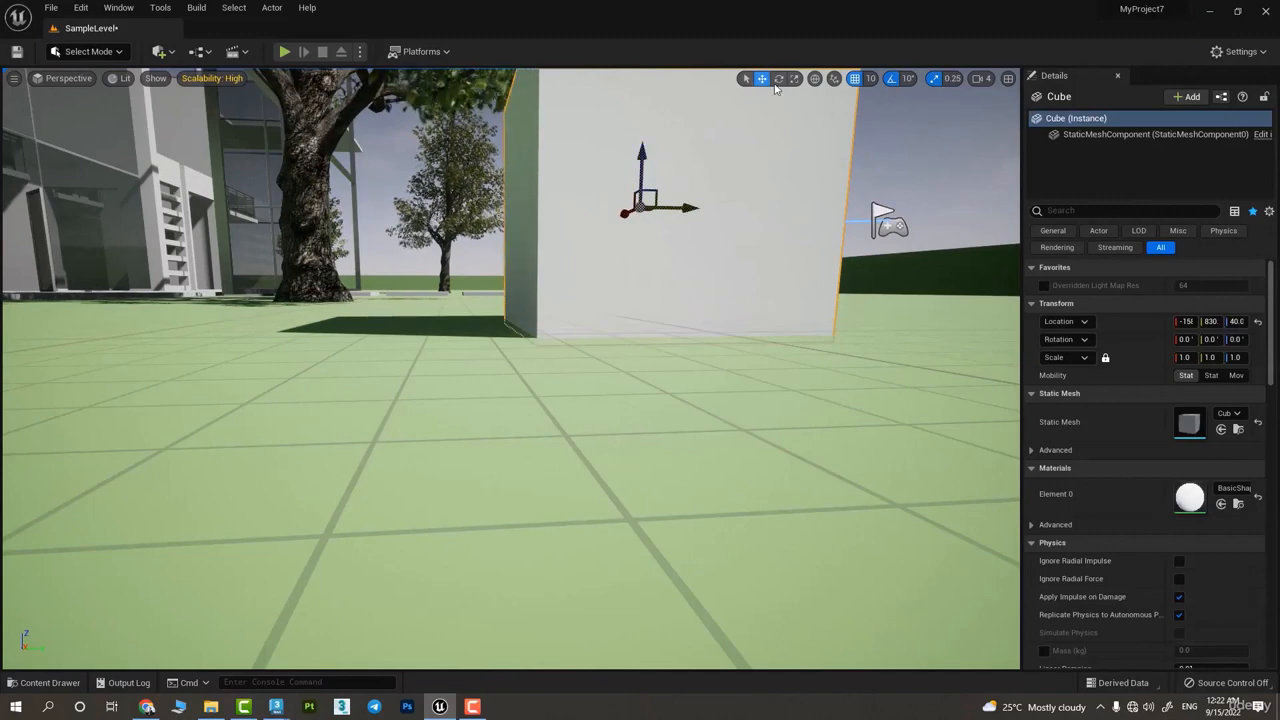
Turn off position grid snapping and raise the cube freely to a Z of about 43.6
click(854, 79)
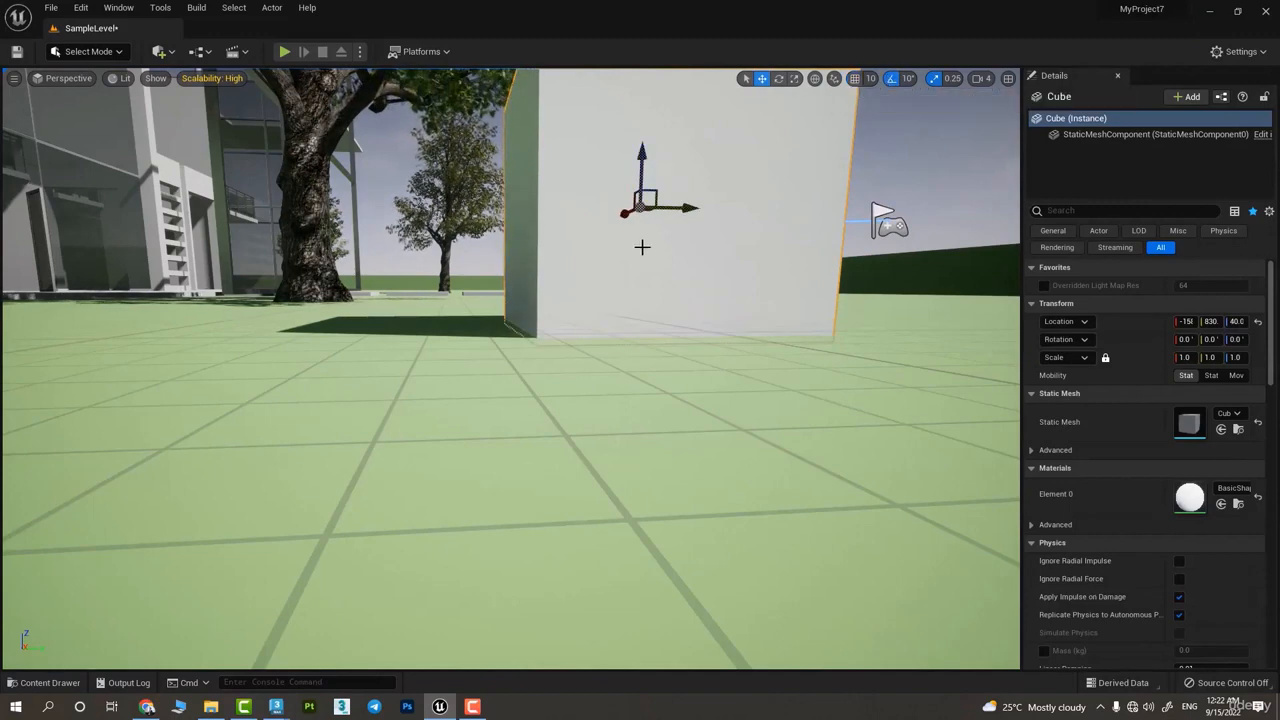
mouse_move(642, 176)
mouse_down()
mouse_move(650, 76)
mouse_move(645, 164)
mouse_up()
Set the position grid size to 100 and raise the cube to about Z 173 while snapping is off
click(870, 79)
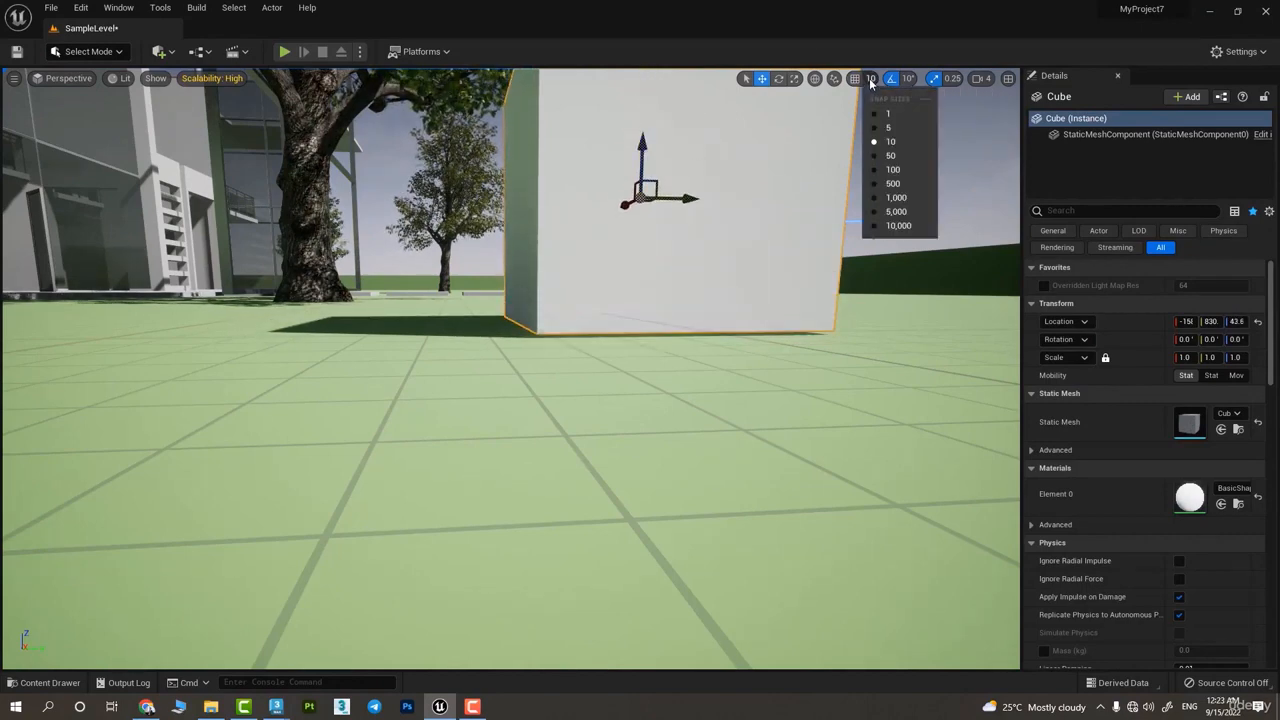
click(909, 173)
scroll(691, 311, down, 10)
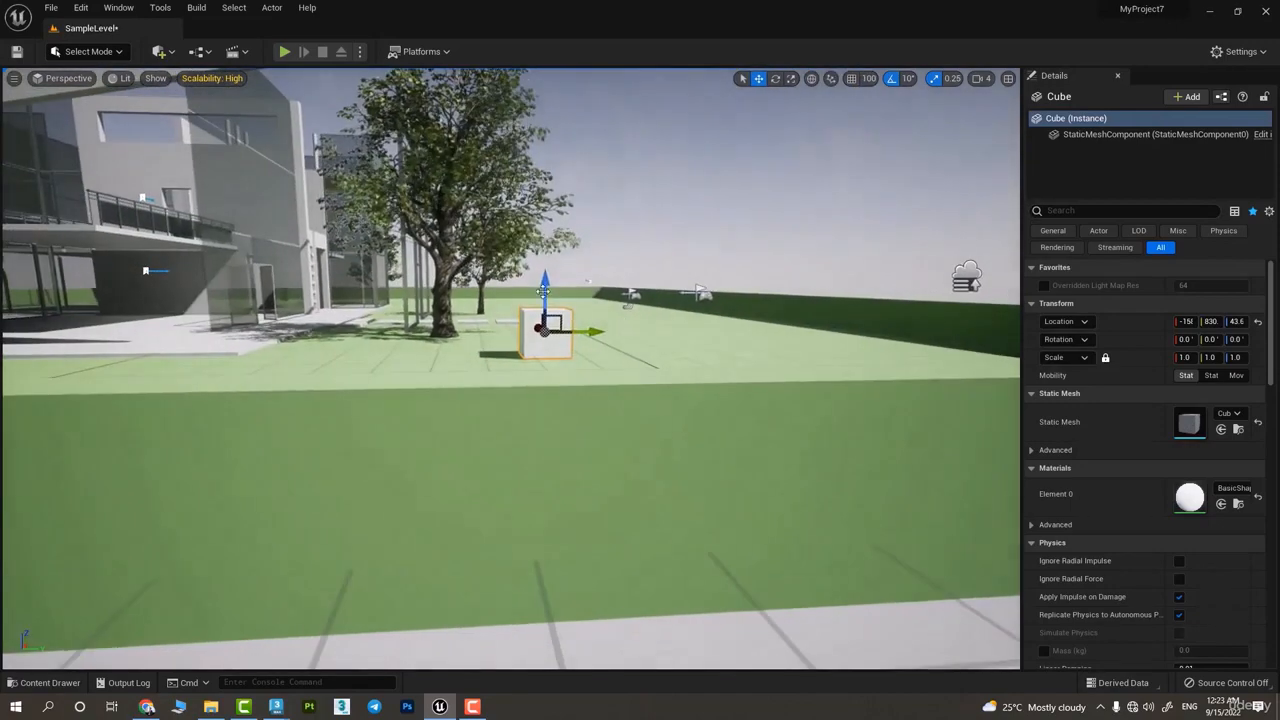
drag(546, 293, 546, 222)
Enable the 100-unit grid snapping and move the cube vertically to about Z 273 and back down to about 73.3
click(868, 78)
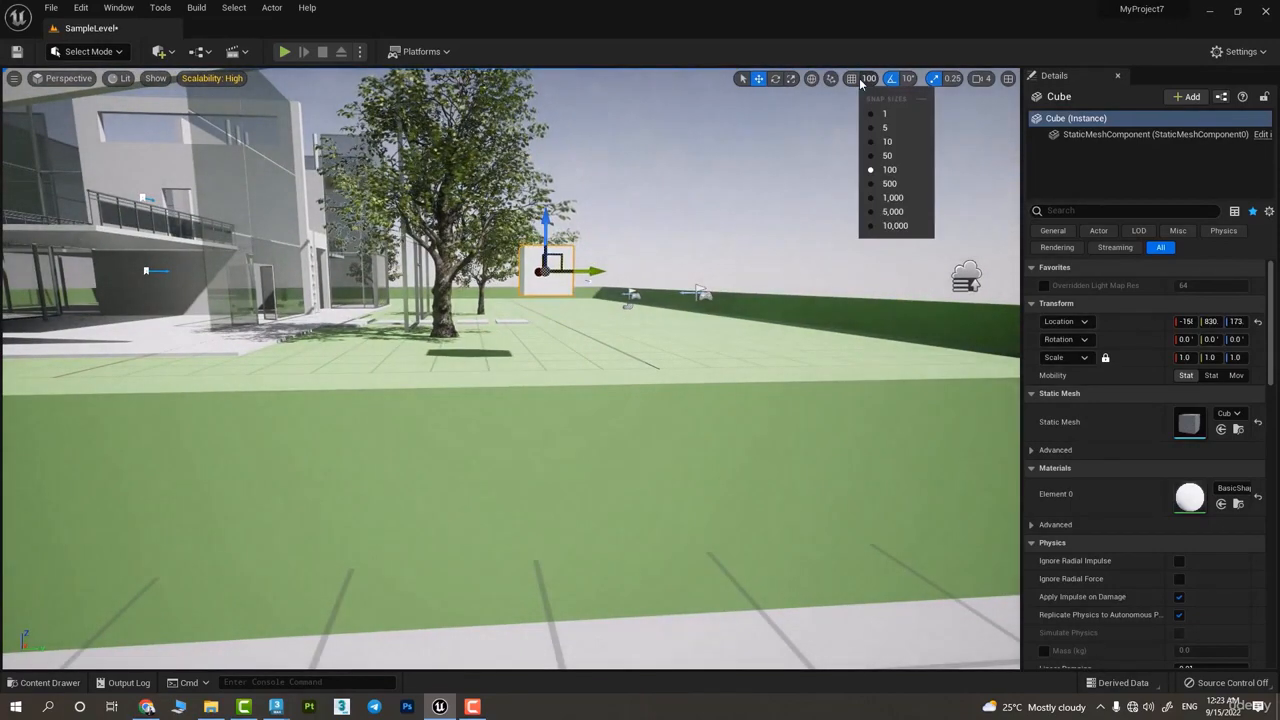
click(851, 78)
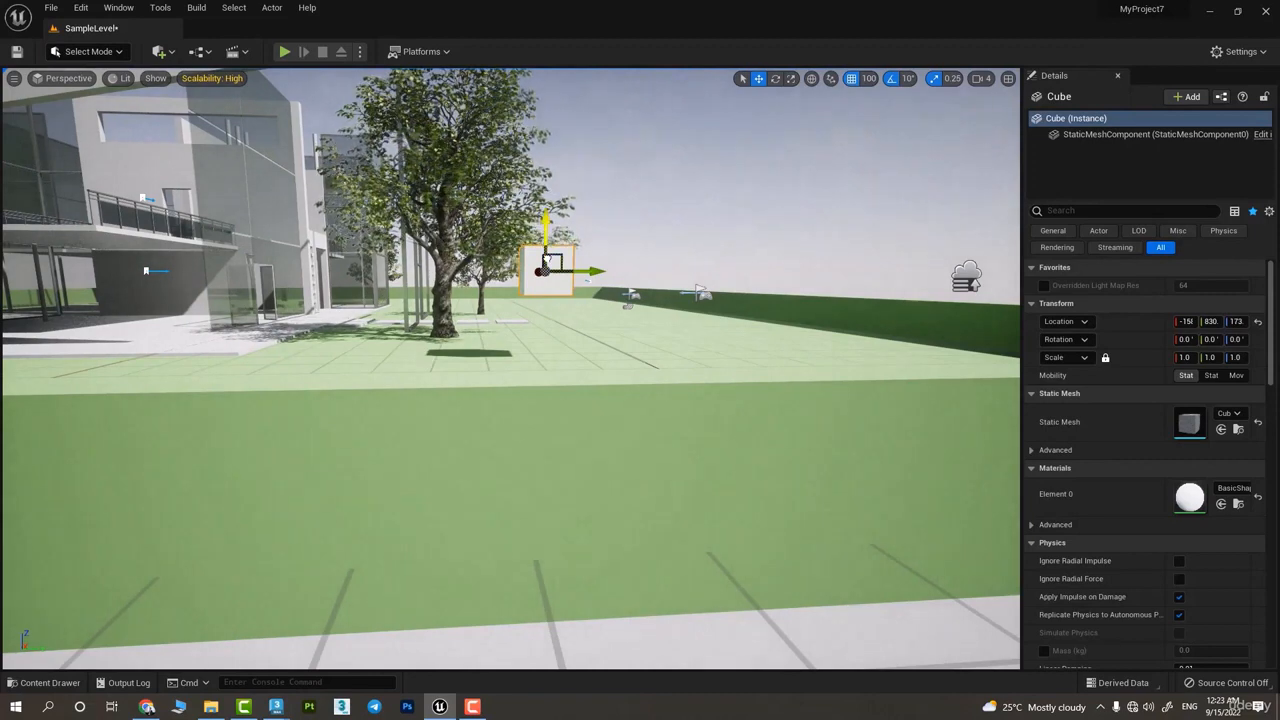
drag(546, 262, 538, 130)
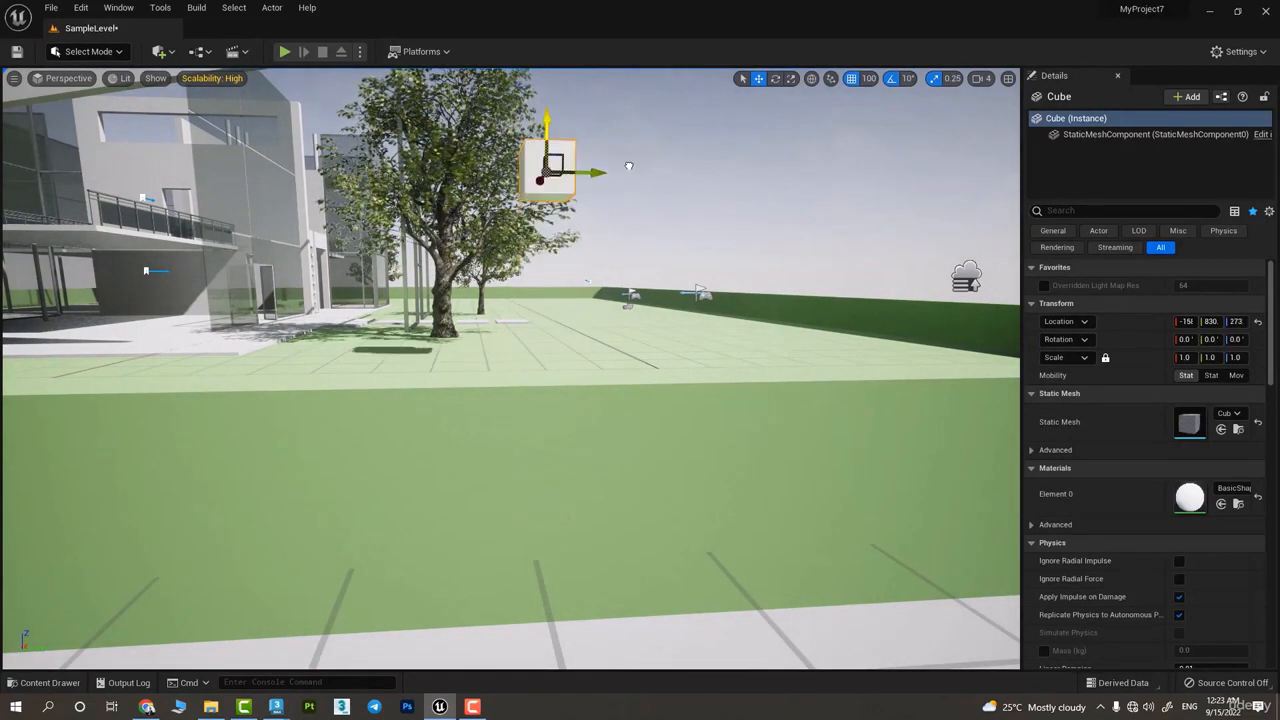
key(End)
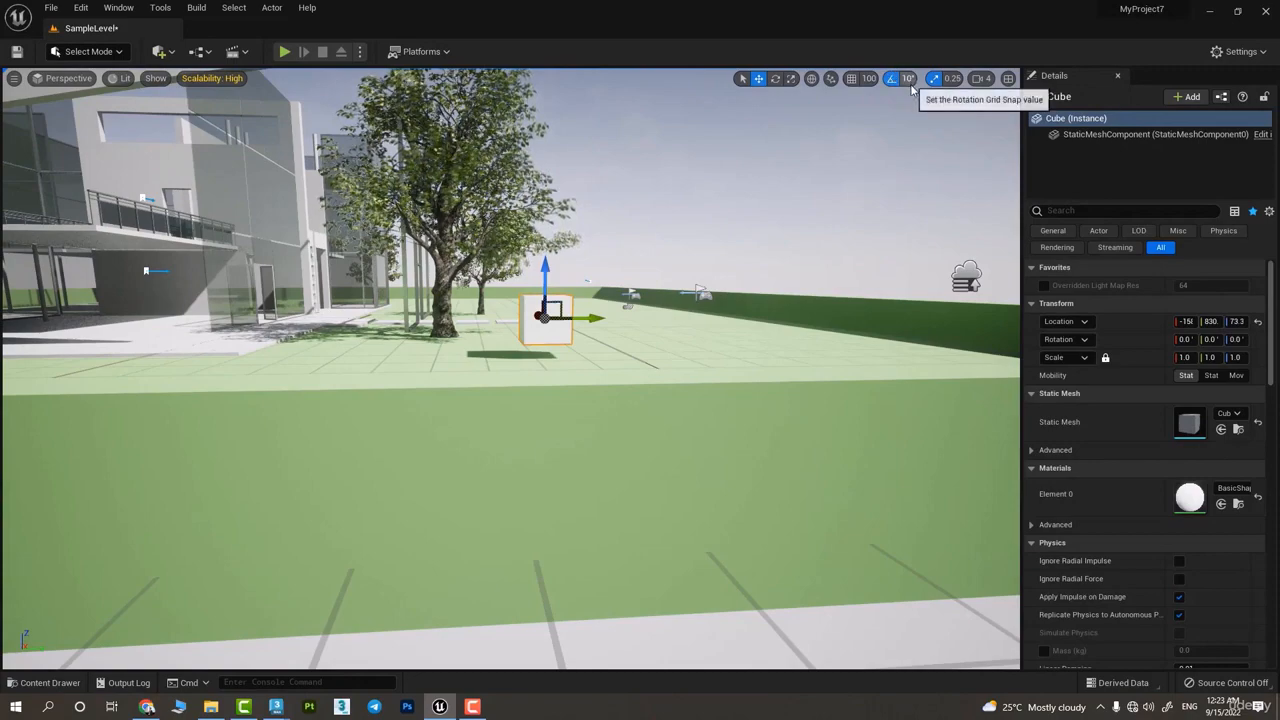
Rotate the cube freely about the Z axis with rotation snapping off, and undo the rotation
click(776, 79)
right_drag(720, 230, 690, 255)
right_drag(595, 270, 595, 304)
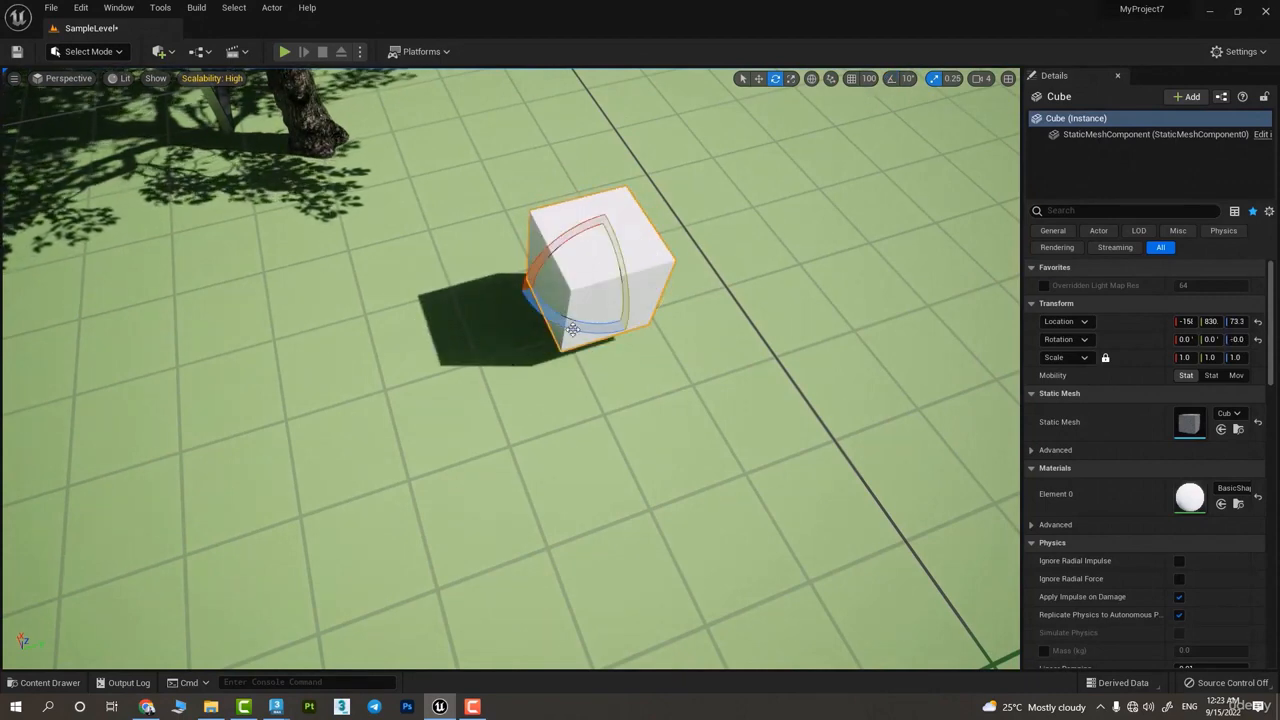
drag(572, 330, 526, 337)
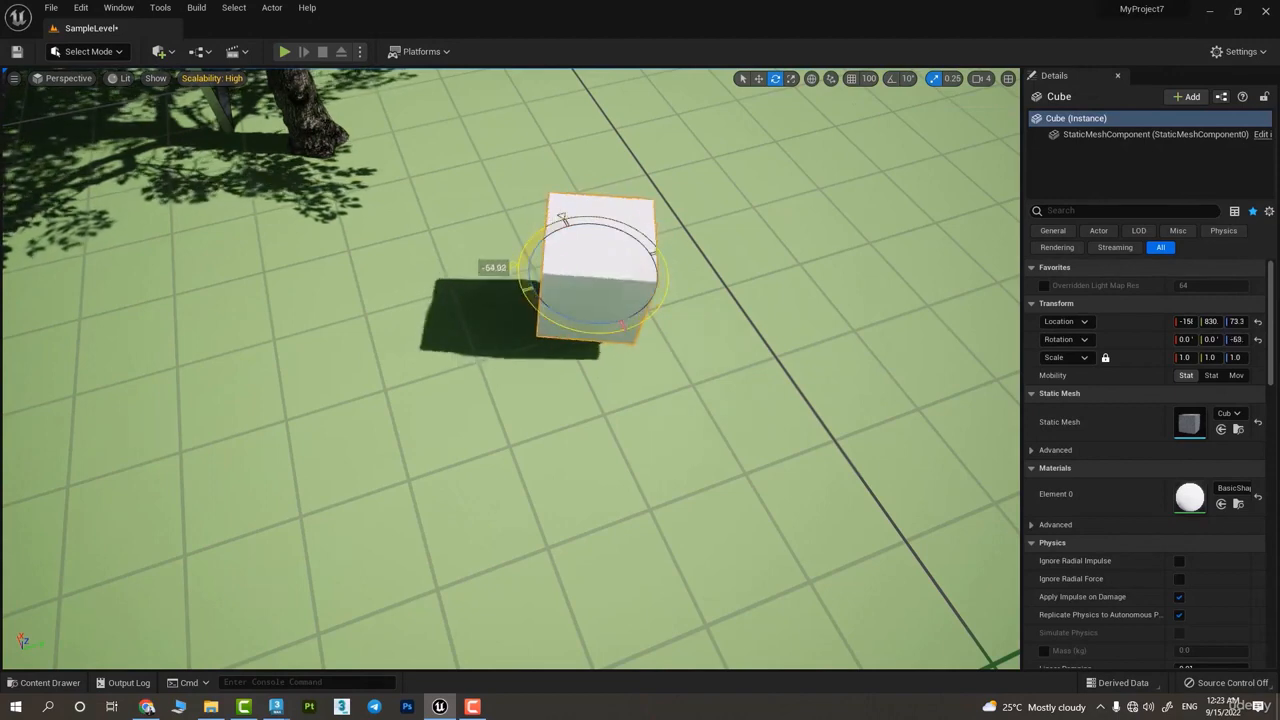
drag(528, 288, 603, 337)
key(ctrl+z)
Enable rotation snapping at 90° and rotate the cube to 90° about the Z axis
click(893, 90)
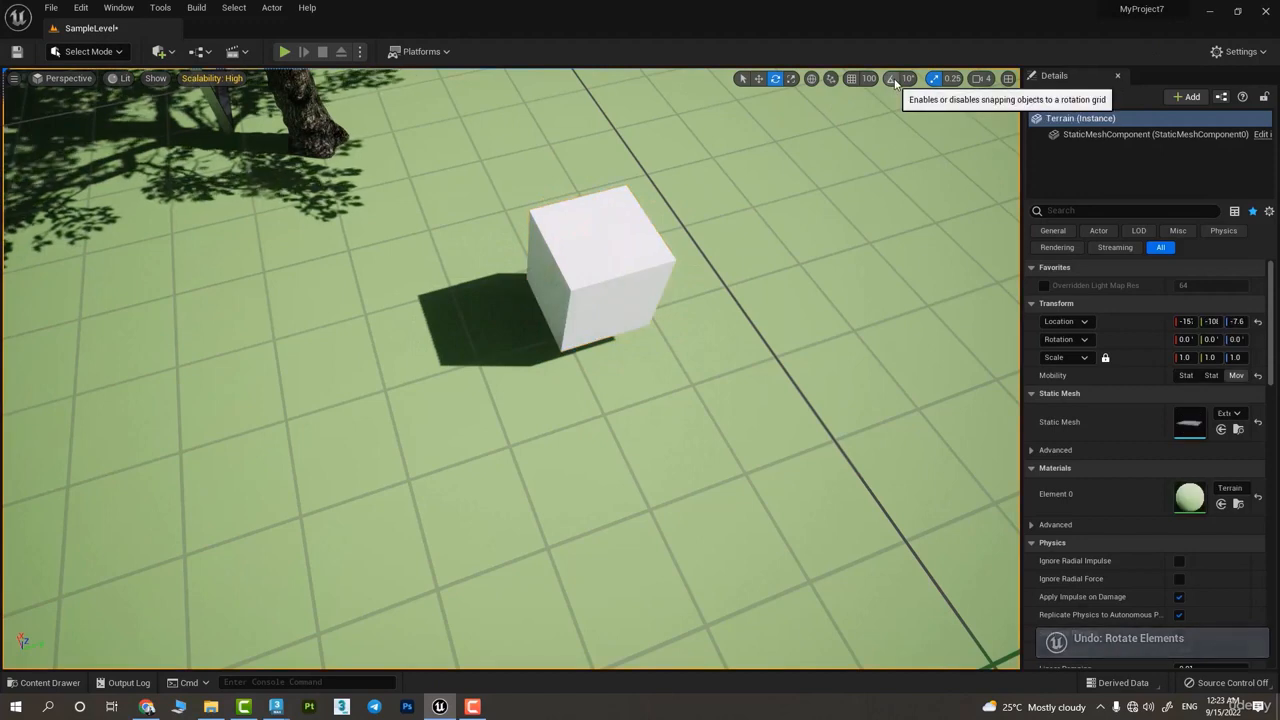
click(908, 78)
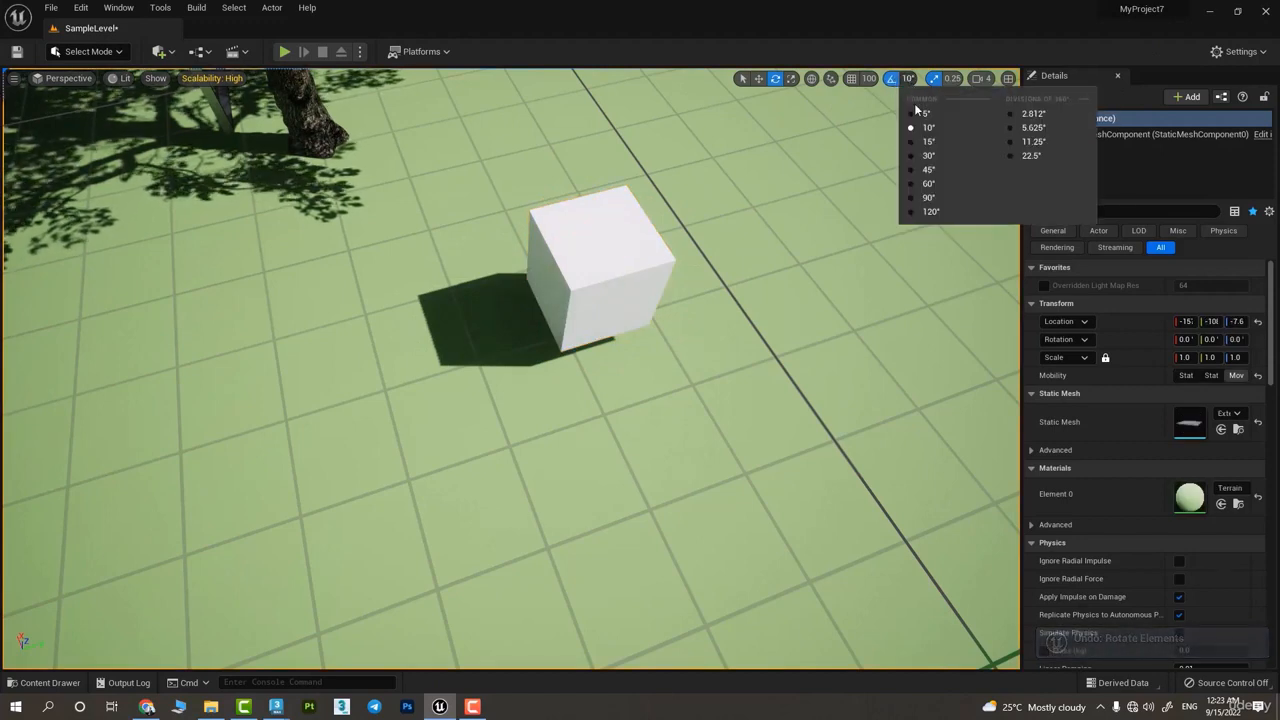
click(947, 206)
click(580, 320)
drag(610, 330, 369, 246)
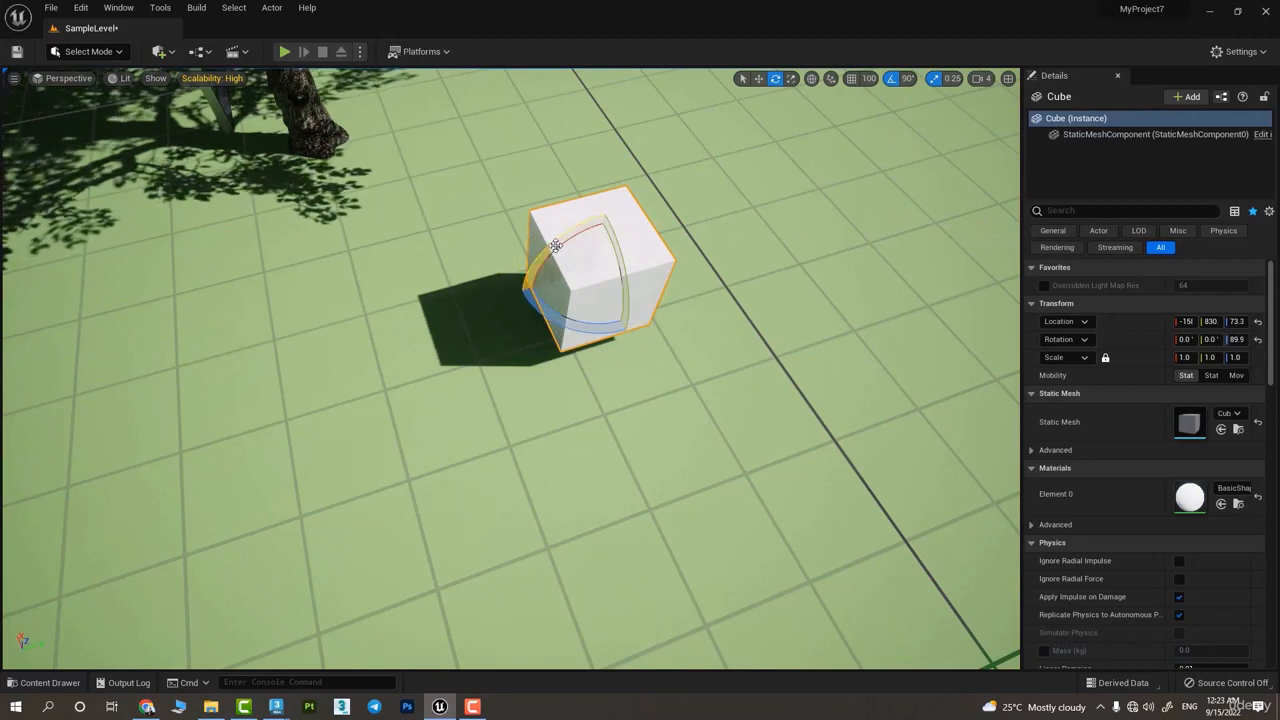
Stretch the cube to a Y scale of 2.5 and rotate it in 90° increments until it stands upright
key(r)
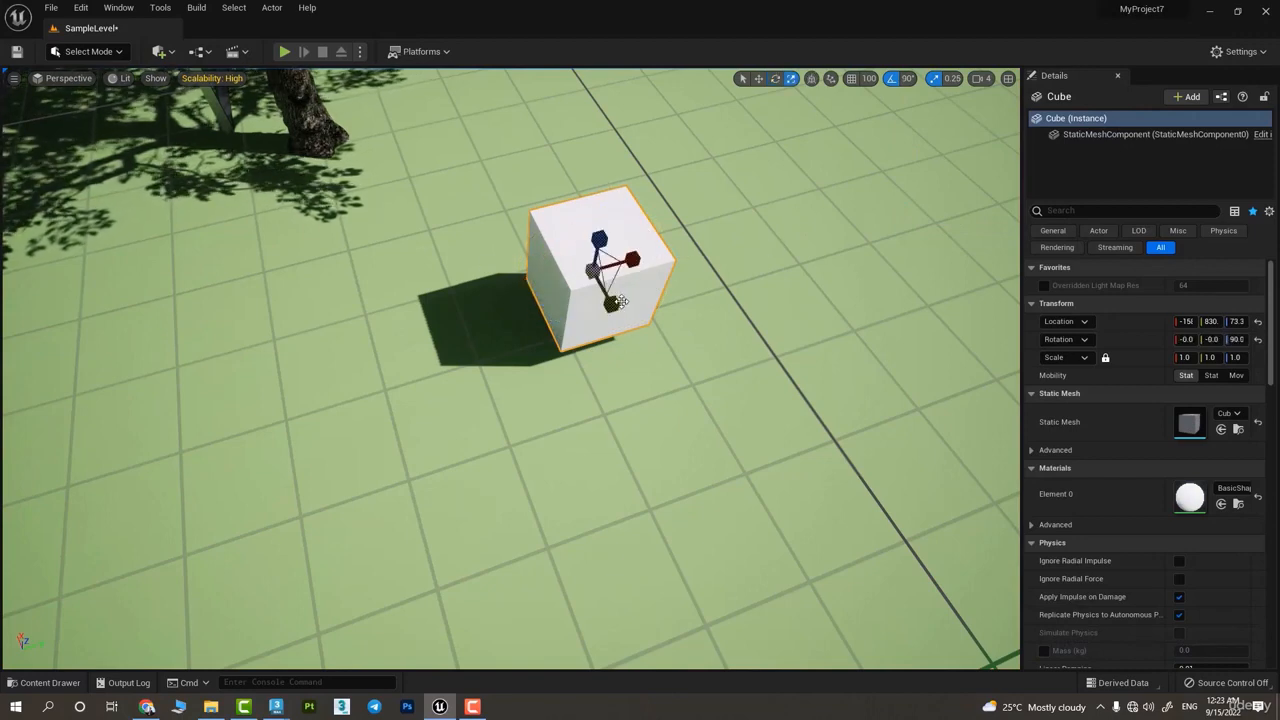
drag(620, 302, 655, 350)
key(e)
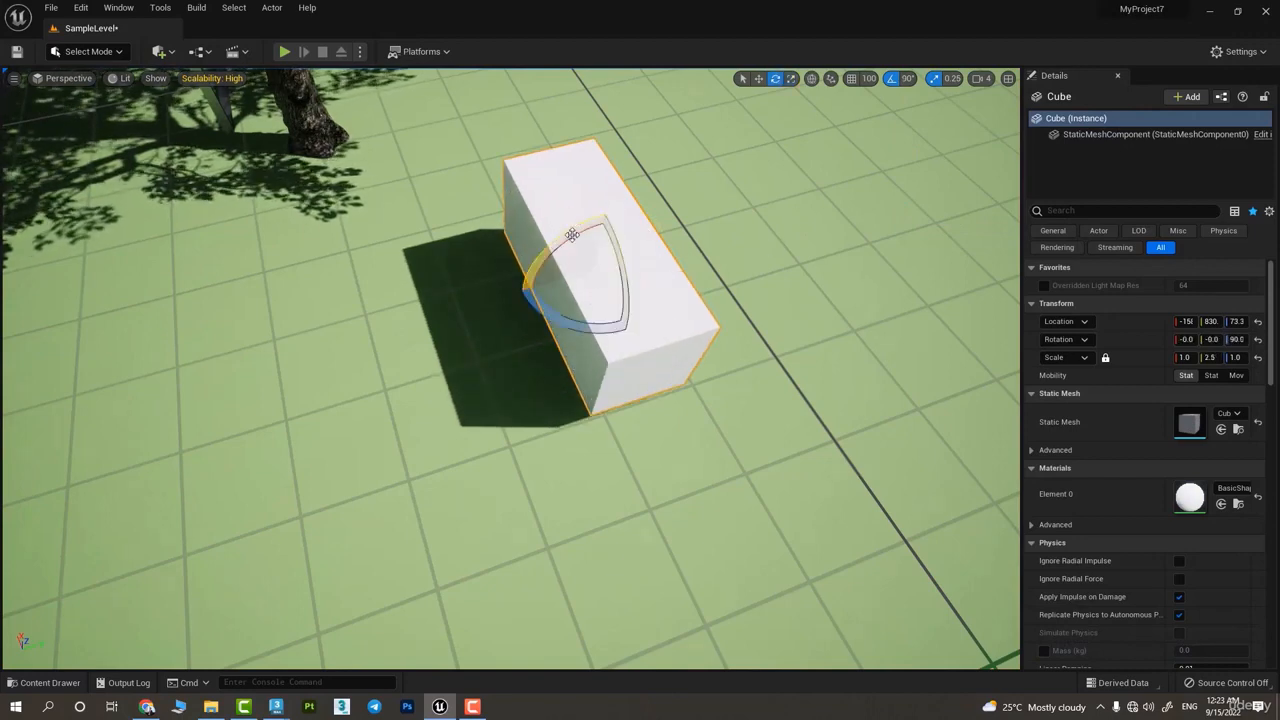
drag(572, 234, 574, 234)
drag(578, 331, 562, 339)
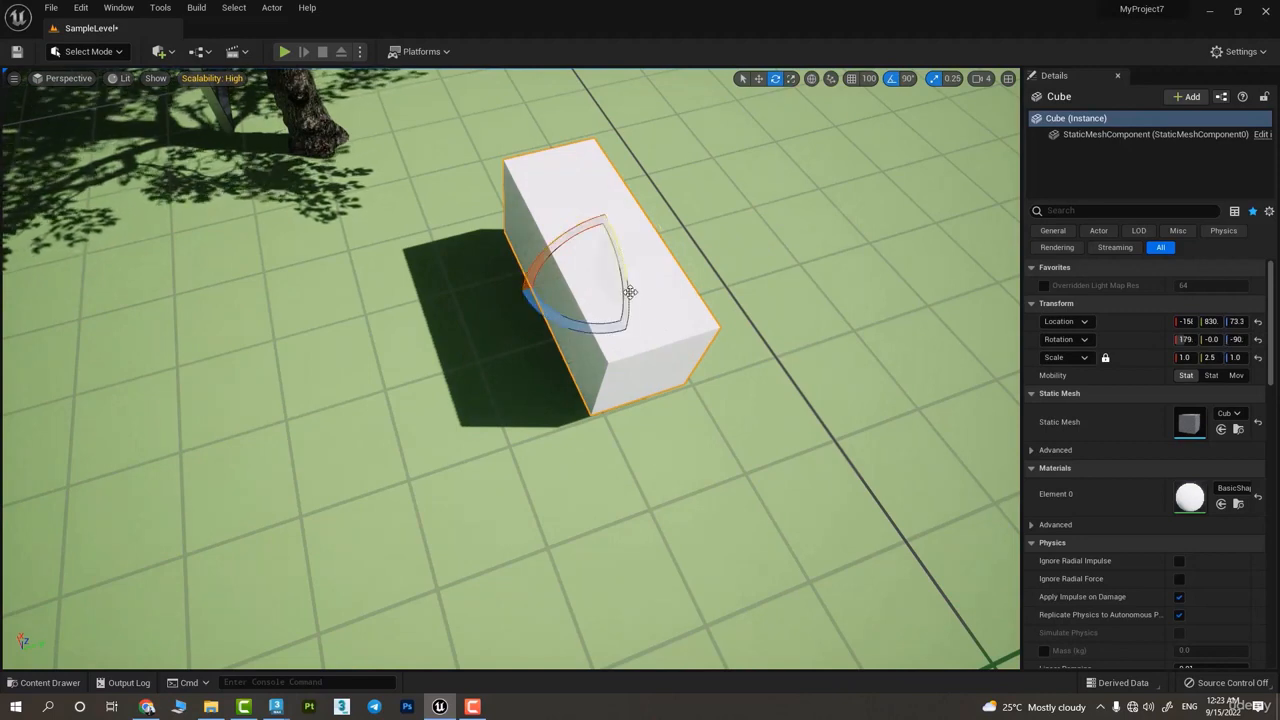
drag(630, 291, 919, 190)
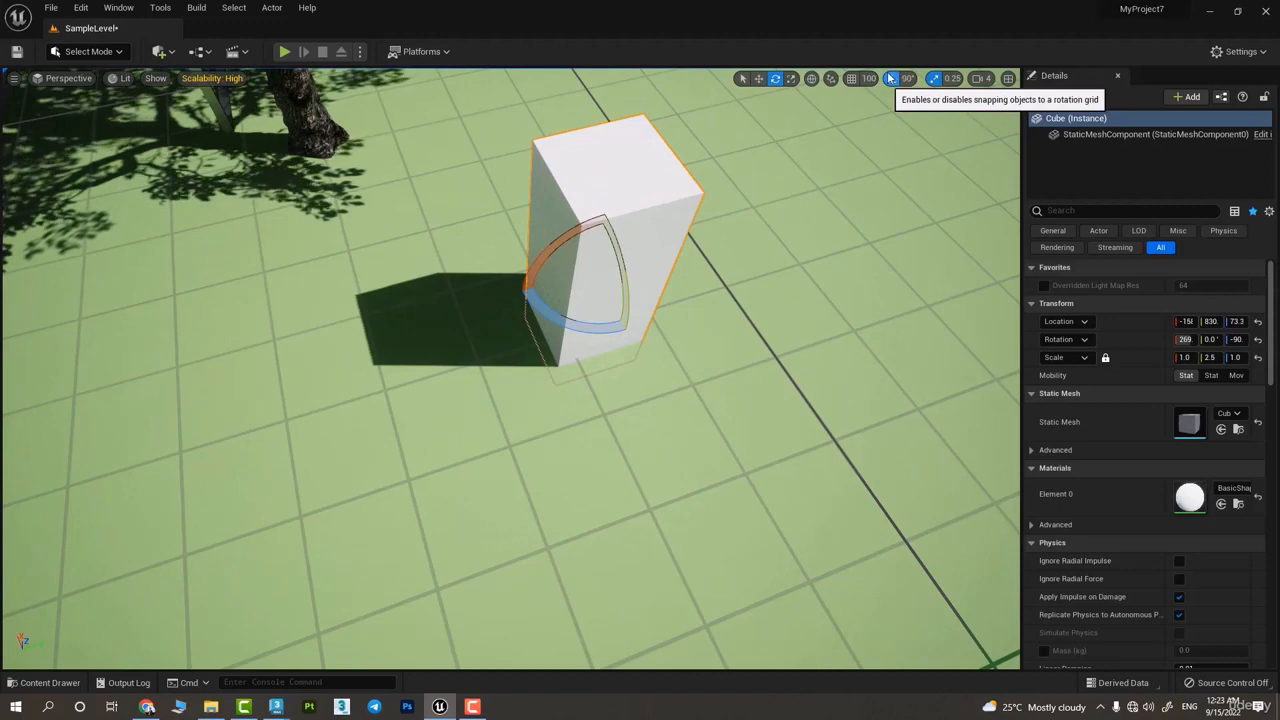
Scale the box uniformly to about 1.61, 3.11, 1.61, and with 0.25 scale snapping enabled bring it to 0.75, 2.25, 0.75
key(w)
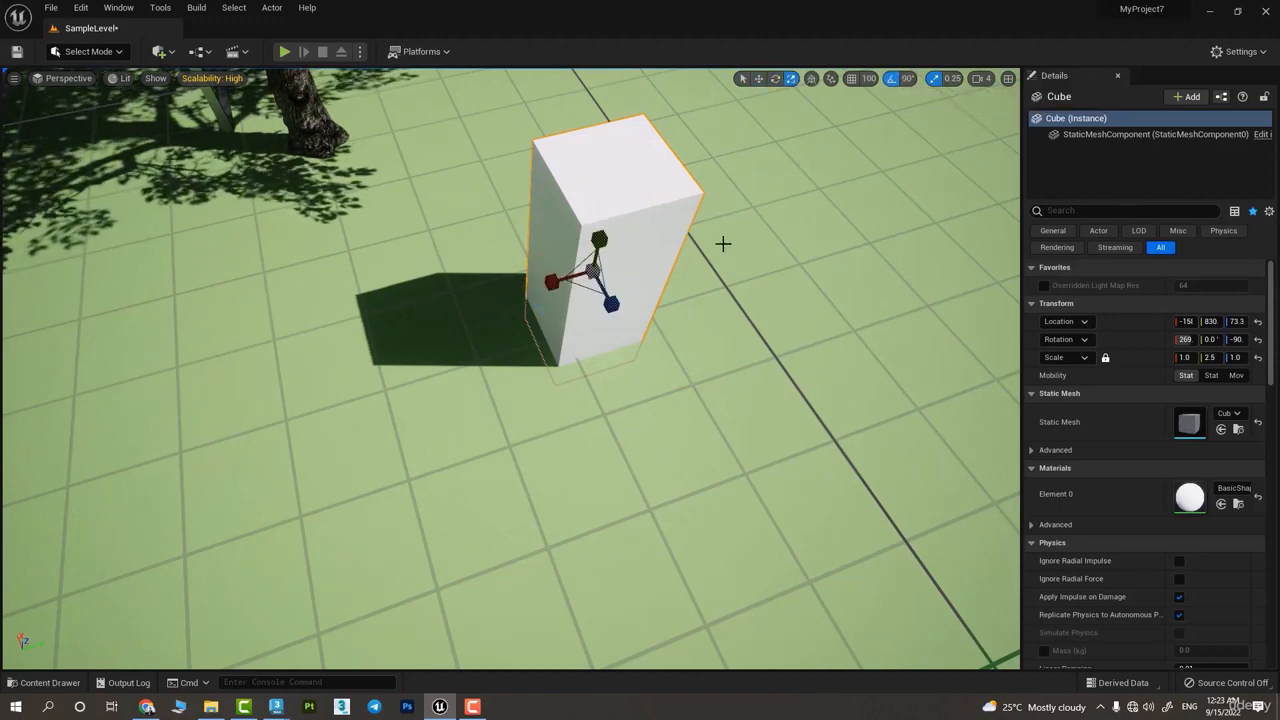
drag(593, 270, 652, 194)
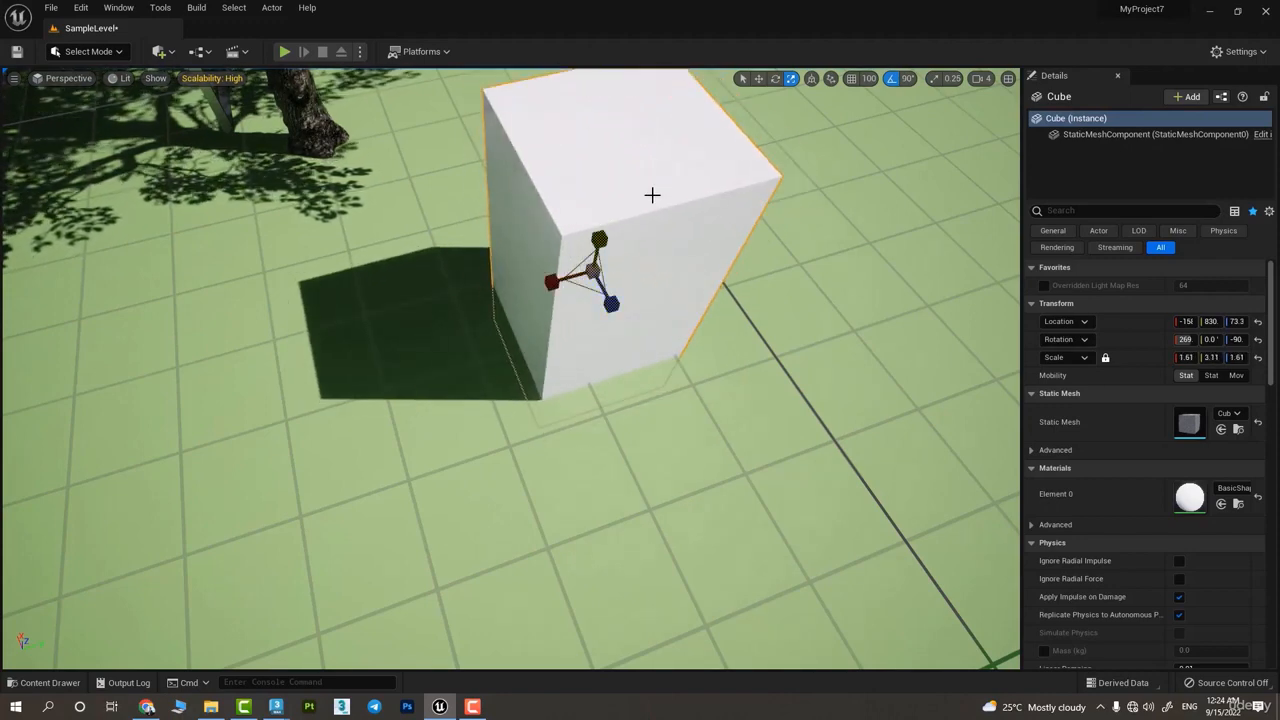
click(934, 78)
mouse_move(592, 283)
mouse_down()
mouse_move(608, 255)
mouse_move(584, 288)
mouse_up()
Set the scale snap to 1 and enlarge the box to a scale of 2.0, 3.0, 2.0
click(955, 82)
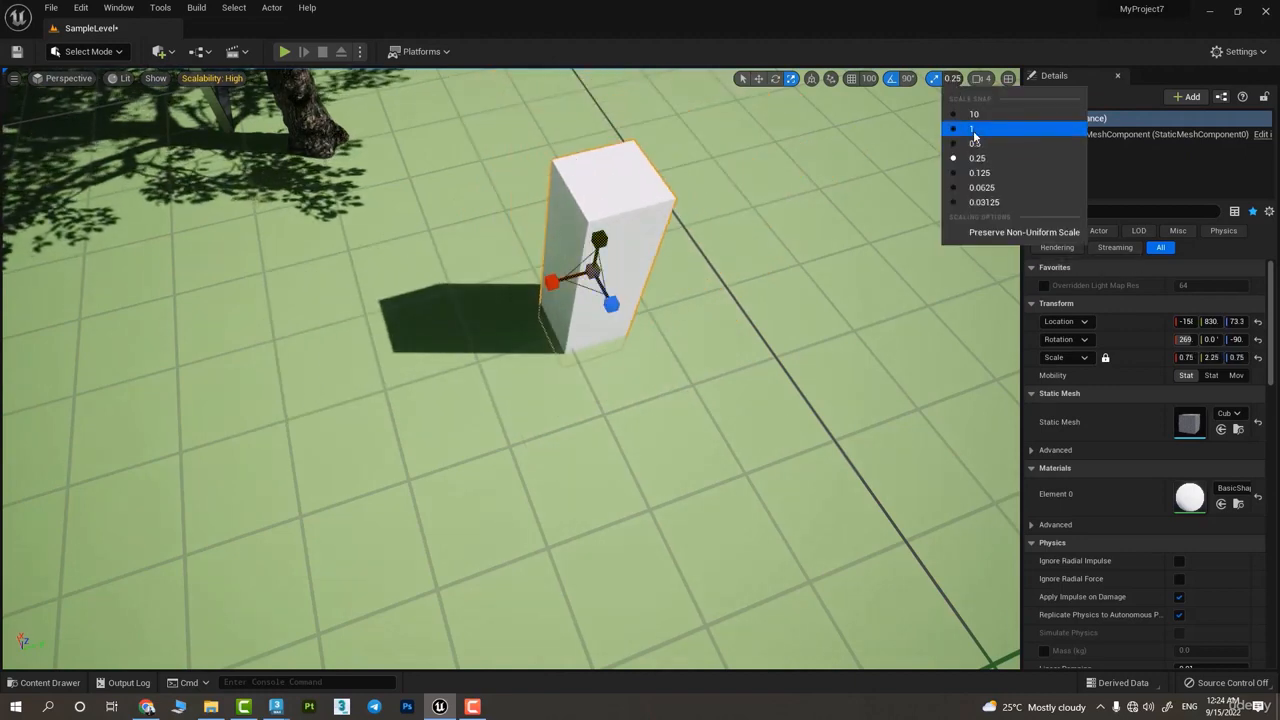
click(974, 134)
right_drag(940, 160, 1000, 110)
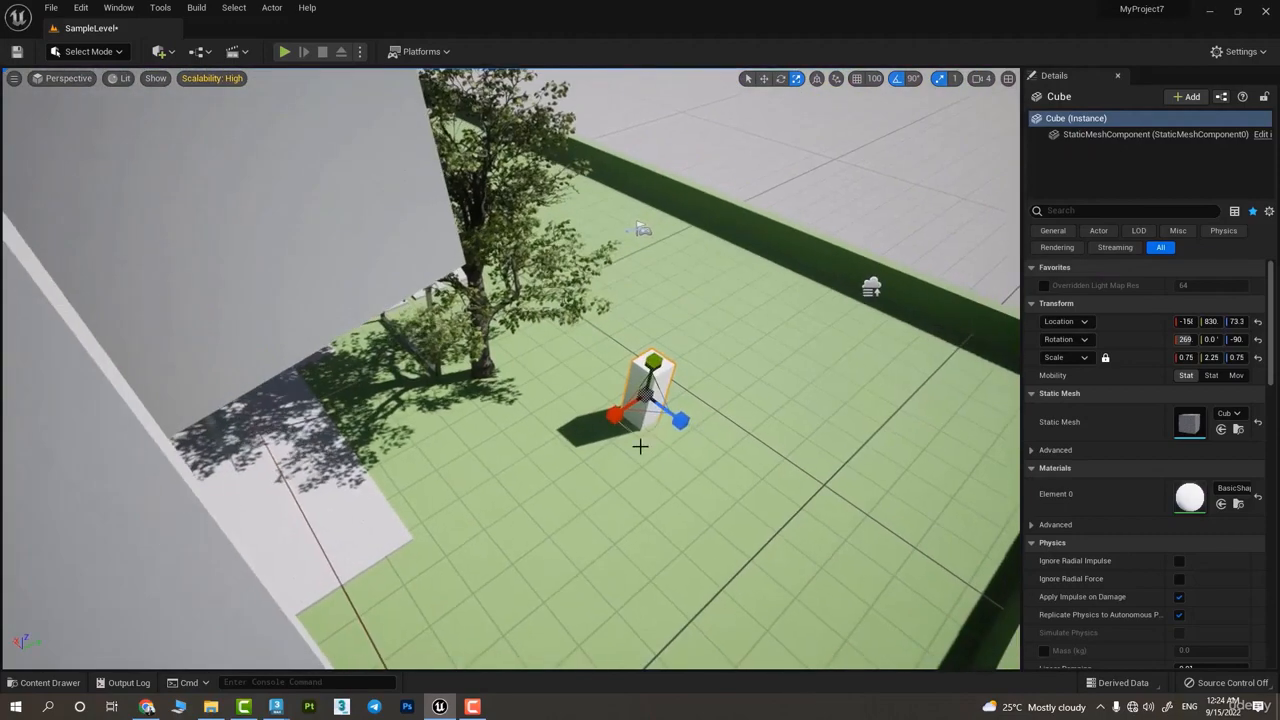
mouse_move(645, 395)
mouse_down()
mouse_move(745, 290)
mouse_move(660, 375)
mouse_up()
Turn off rotation snapping and move the box freely a short distance along the Y axis
key(w)
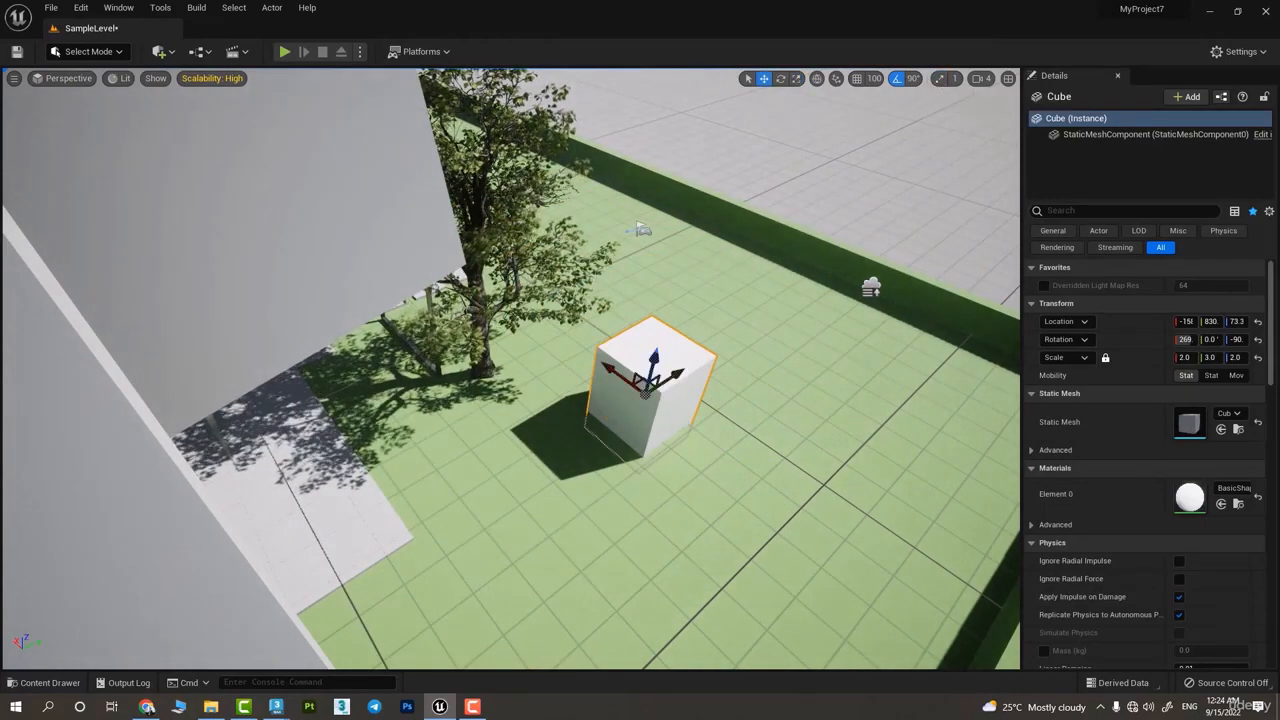
key(f)
alt+drag(600, 340, 520, 395)
right_drag(786, 231, 772, 237)
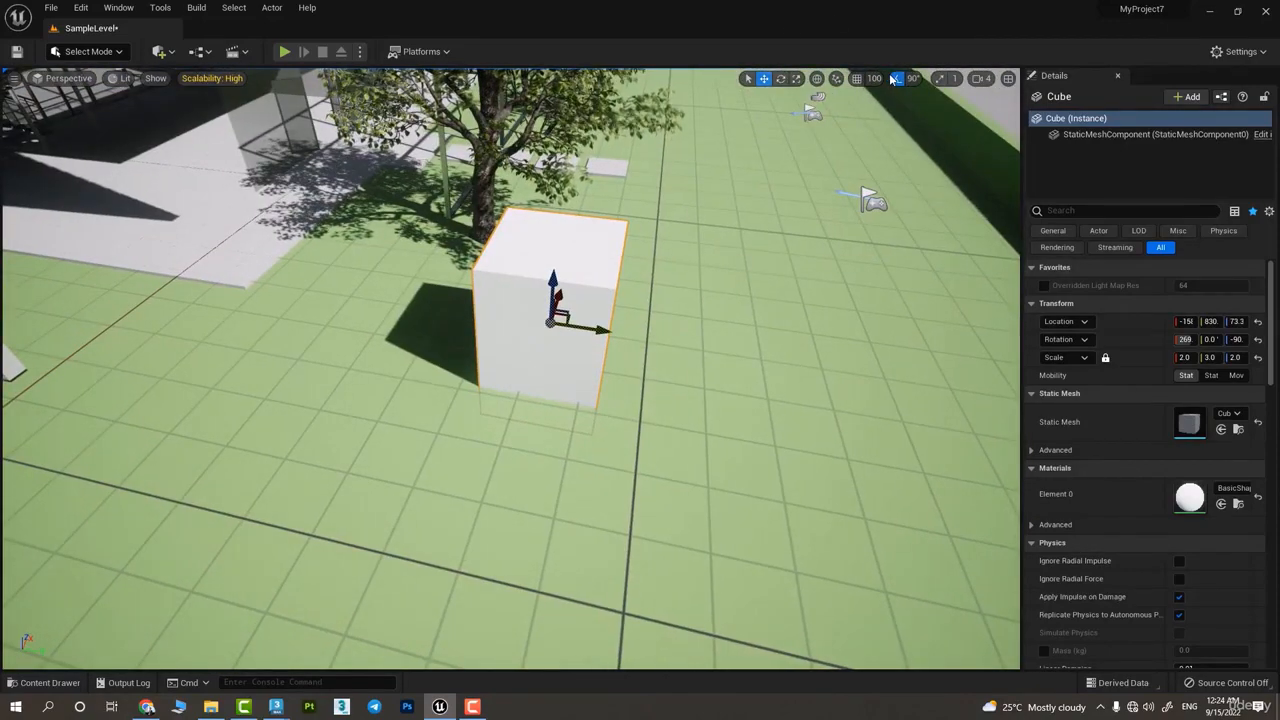
drag(599, 329, 641, 336)
Select the directional light above the building and raise it along the Z axis
scroll(641, 336, up, 1)
right_drag(641, 336, 400, 284)
click(395, 284)
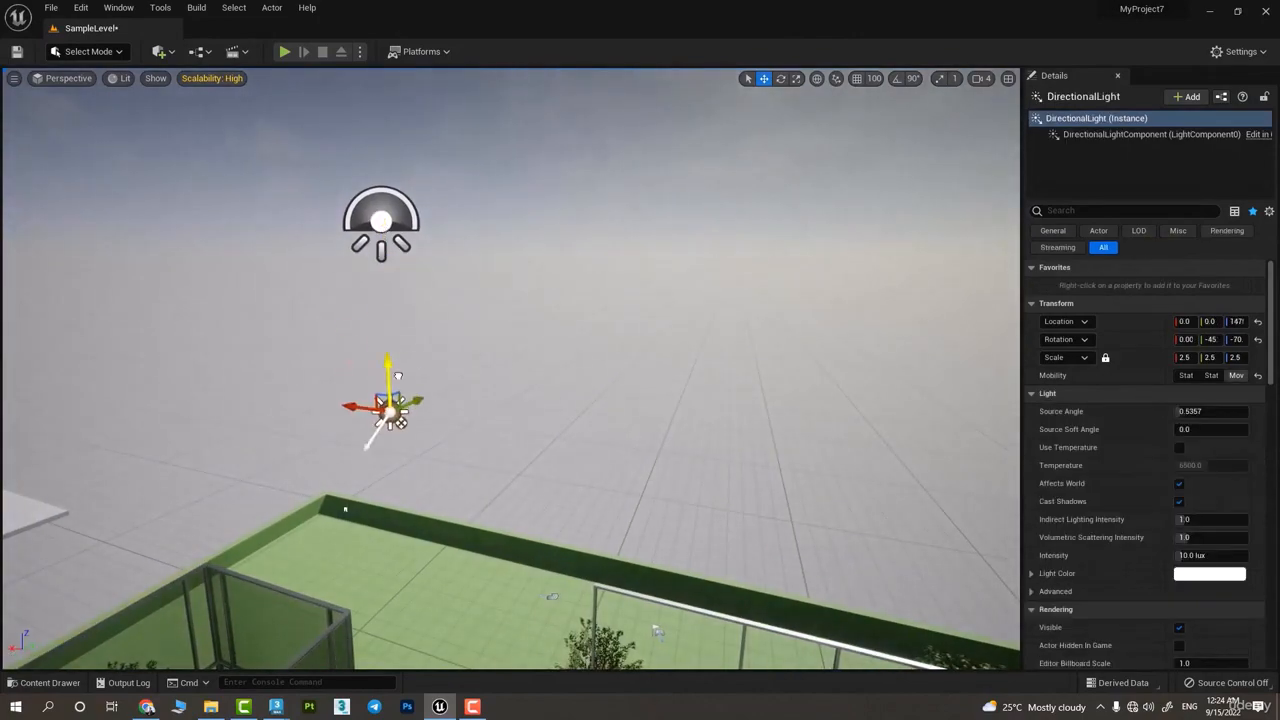
right_drag(471, 228, 450, 274)
Rotate the directional light to about -65° in X and -76° in Y, and turn it about Z
key(e)
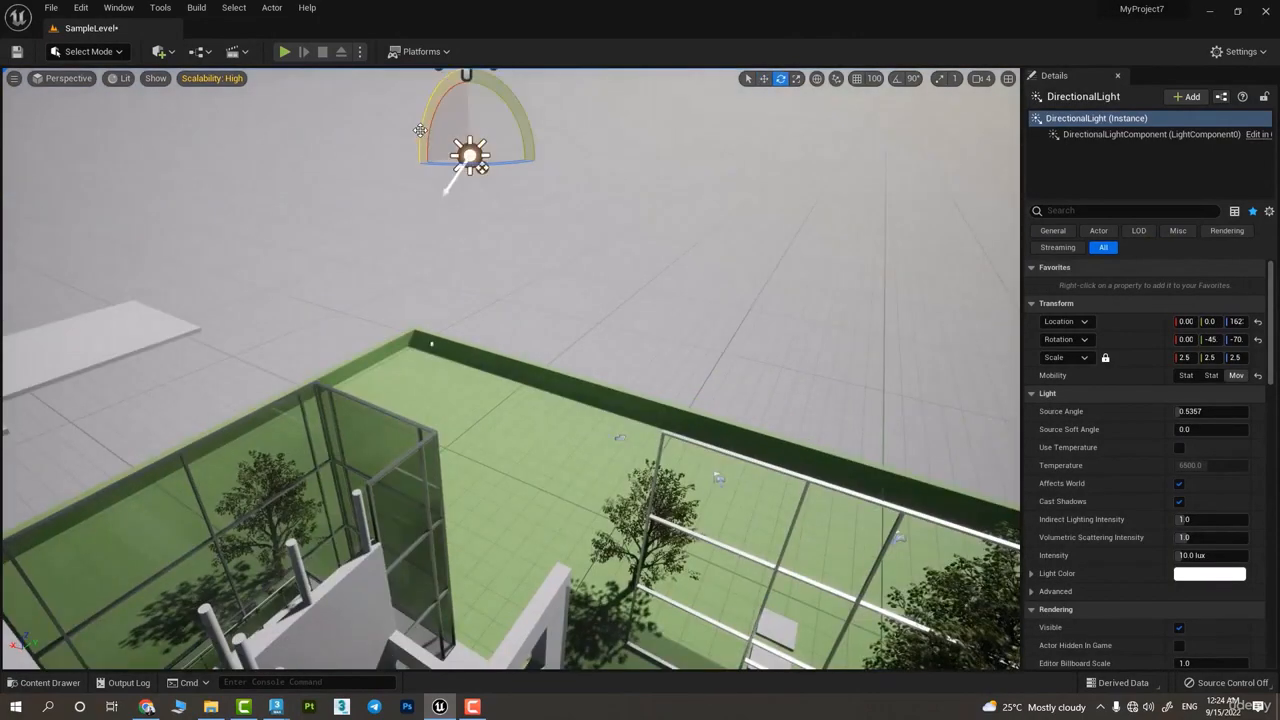
drag(420, 130, 450, 116)
mouse_move(450, 116)
right_down()
mouse_move(560, 60)
mouse_move(410, 160)
mouse_move(400, 150)
mouse_move(470, 105)
mouse_move(450, 112)
right_up()
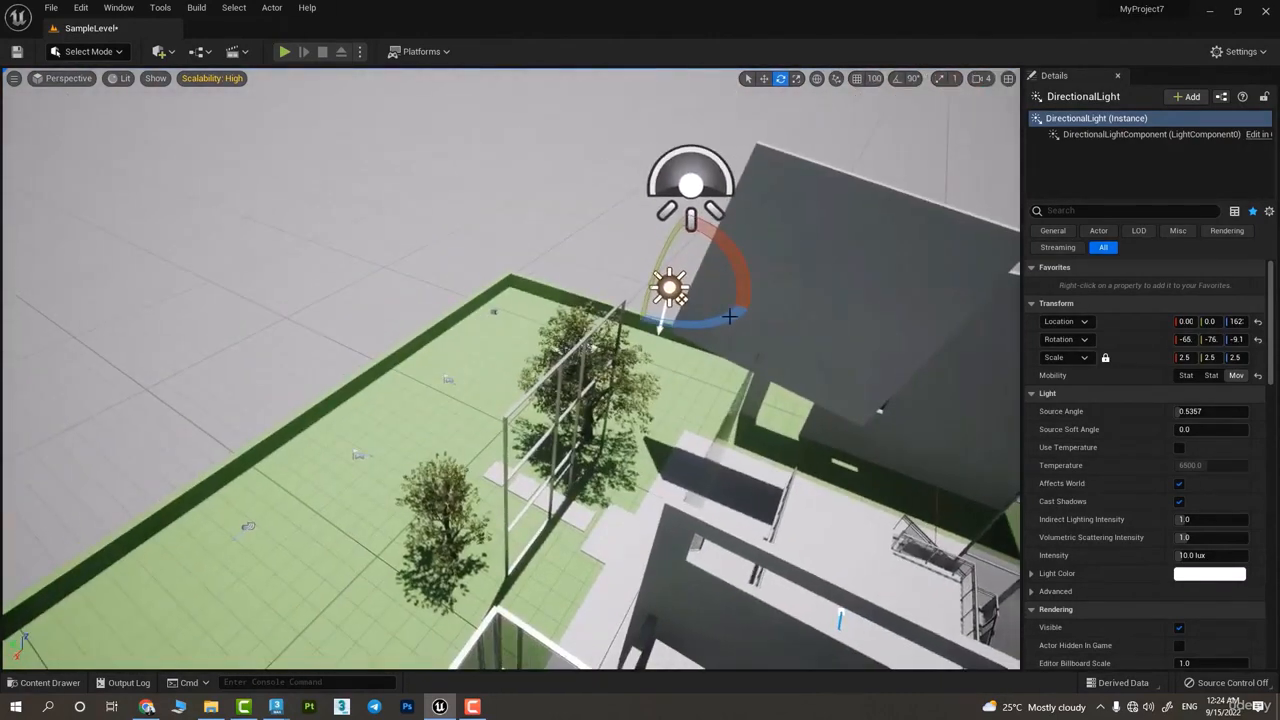
mouse_move(729, 316)
mouse_down()
mouse_move(765, 298)
mouse_move(745, 308)
mouse_move(742, 287)
mouse_move(739, 334)
mouse_move(735, 274)
mouse_move(751, 309)
mouse_up()
Switch the directional light's Move gizmo from world to local coordinates
mouse_move(618, 254)
right_down()
mouse_move(600, 266)
mouse_move(680, 150)
mouse_move(618, 254)
right_up()
key(w)
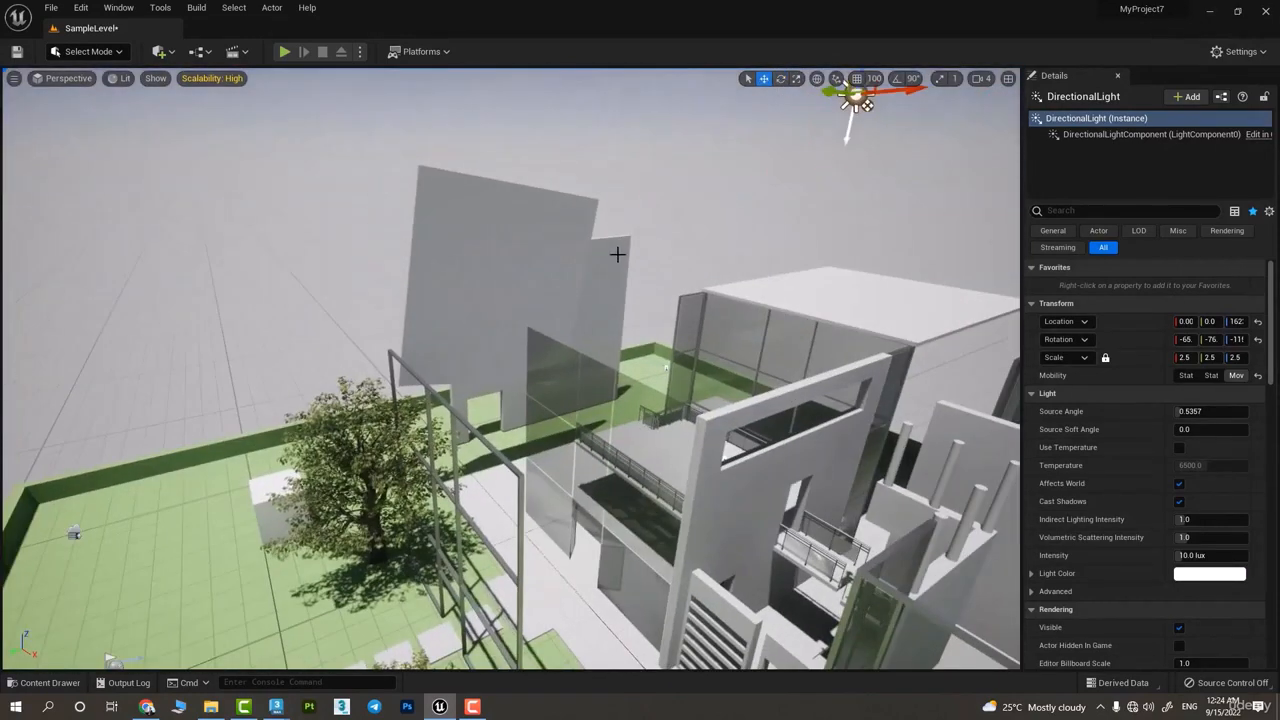
click(817, 79)
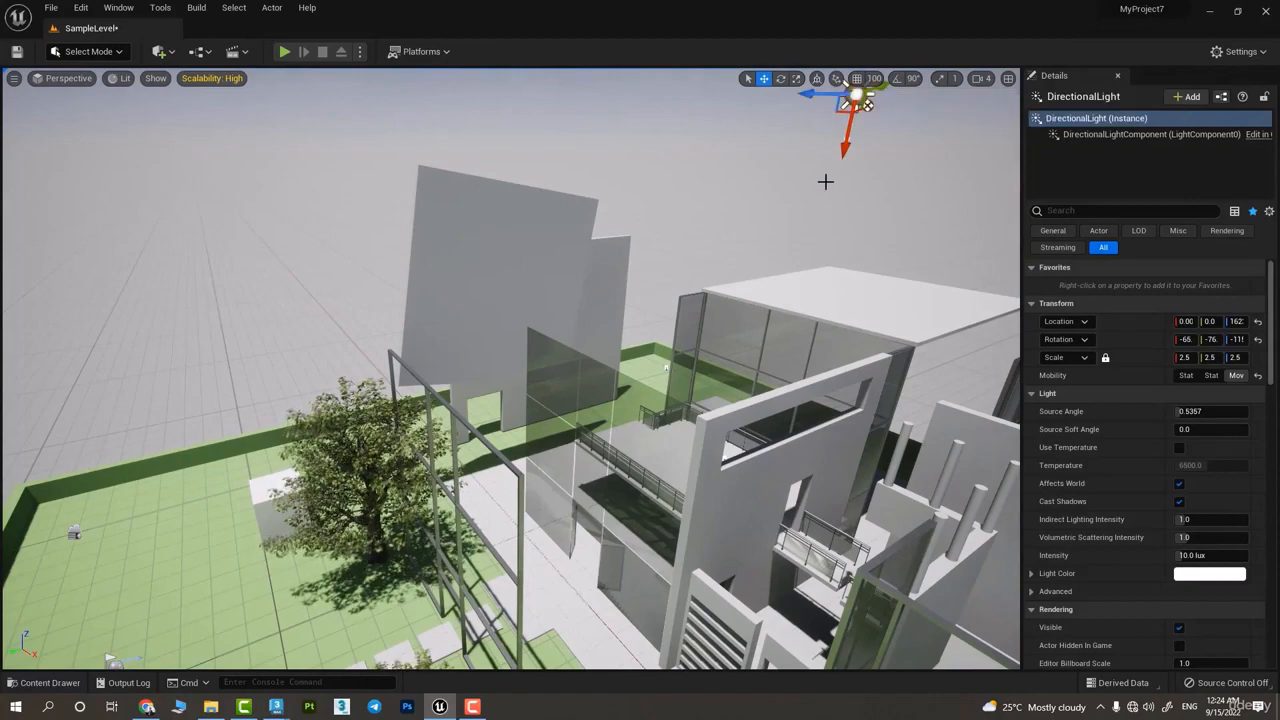
right_drag(322, 310, 430, 335)
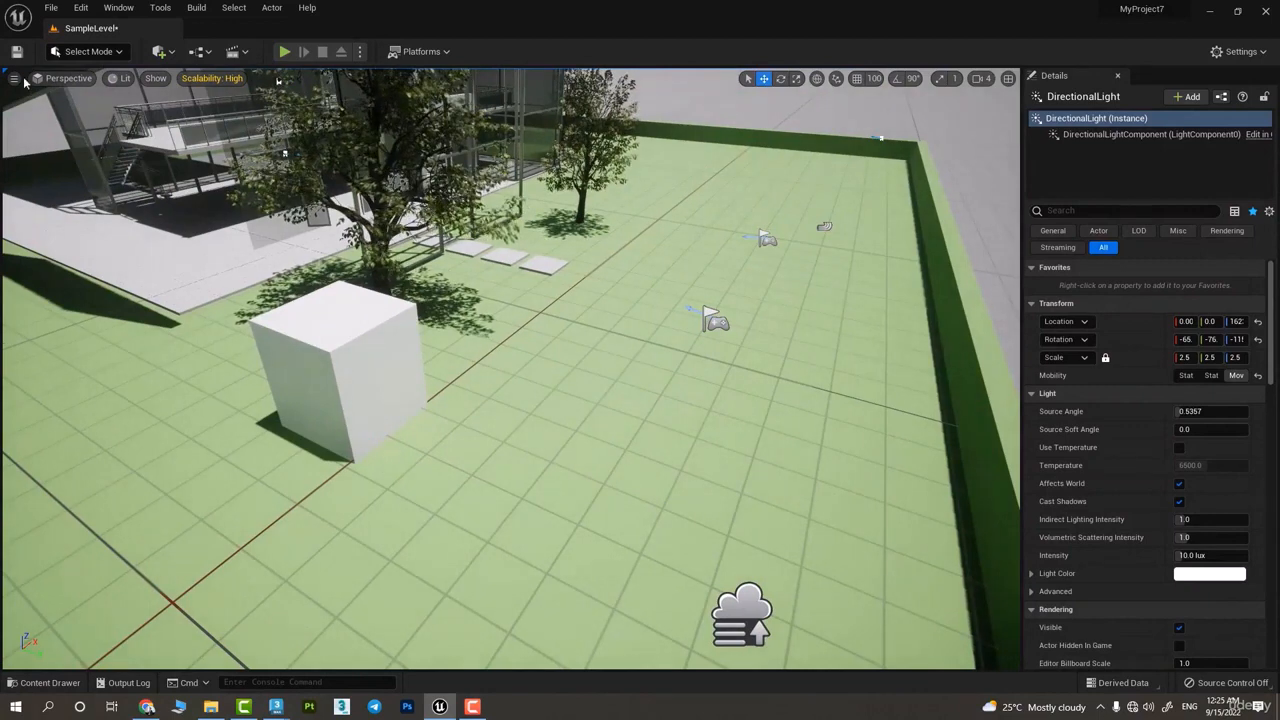
Select the white box and scale it into a tall pillar, about 1.23 in X and 9.73 in Y
click(370, 395)
key(r)
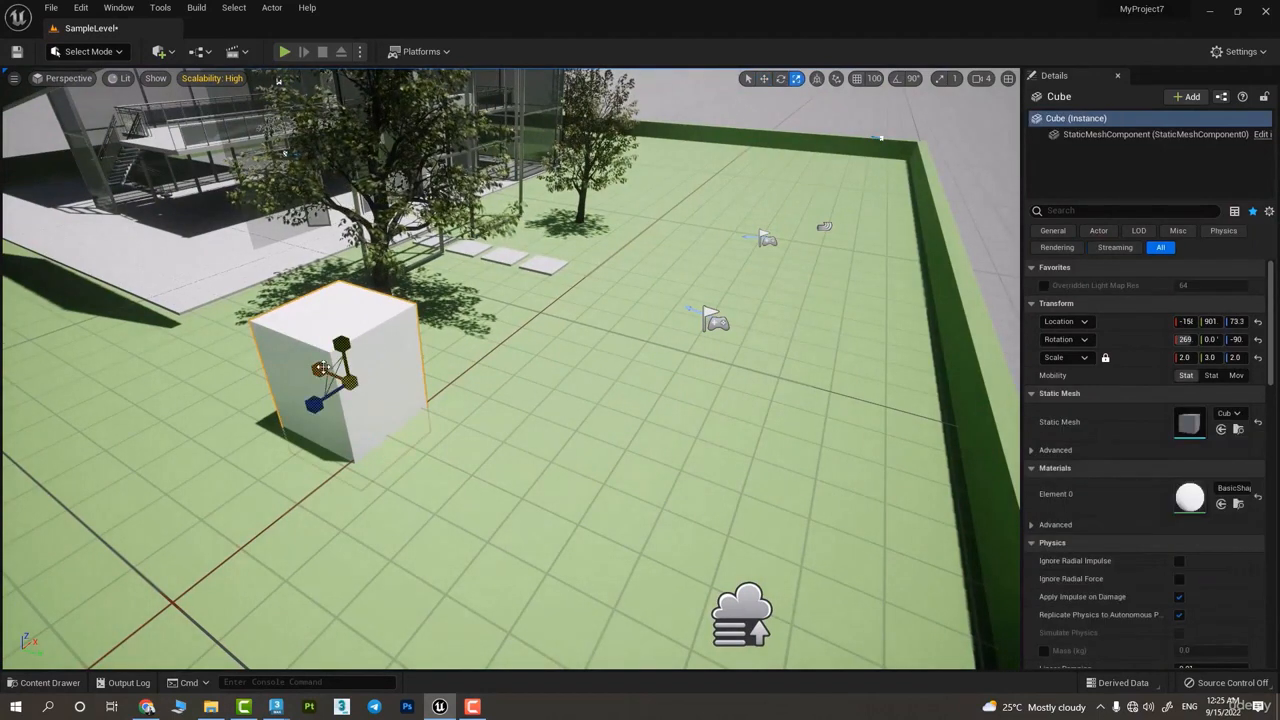
drag(320, 368, 345, 300)
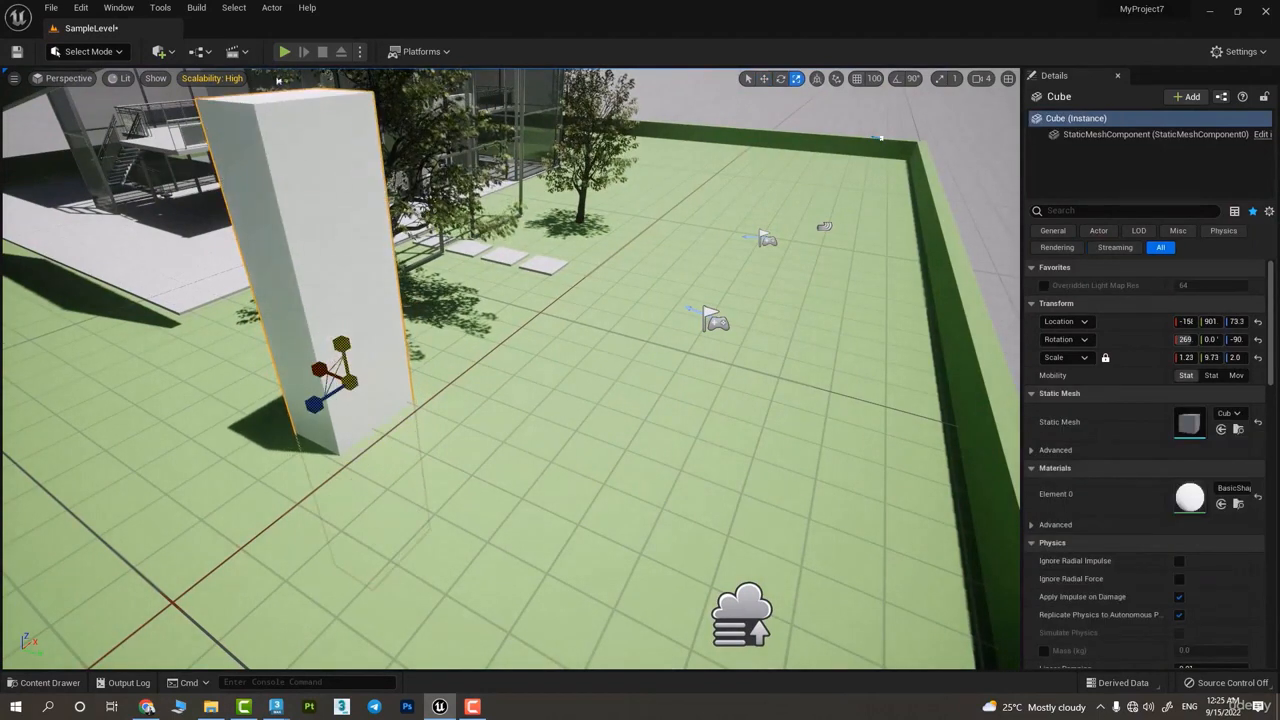
Move the scaled box away from the tree along the Y axis and tilt it to about -41° in Y
drag(372, 390, 570, 427)
key(e)
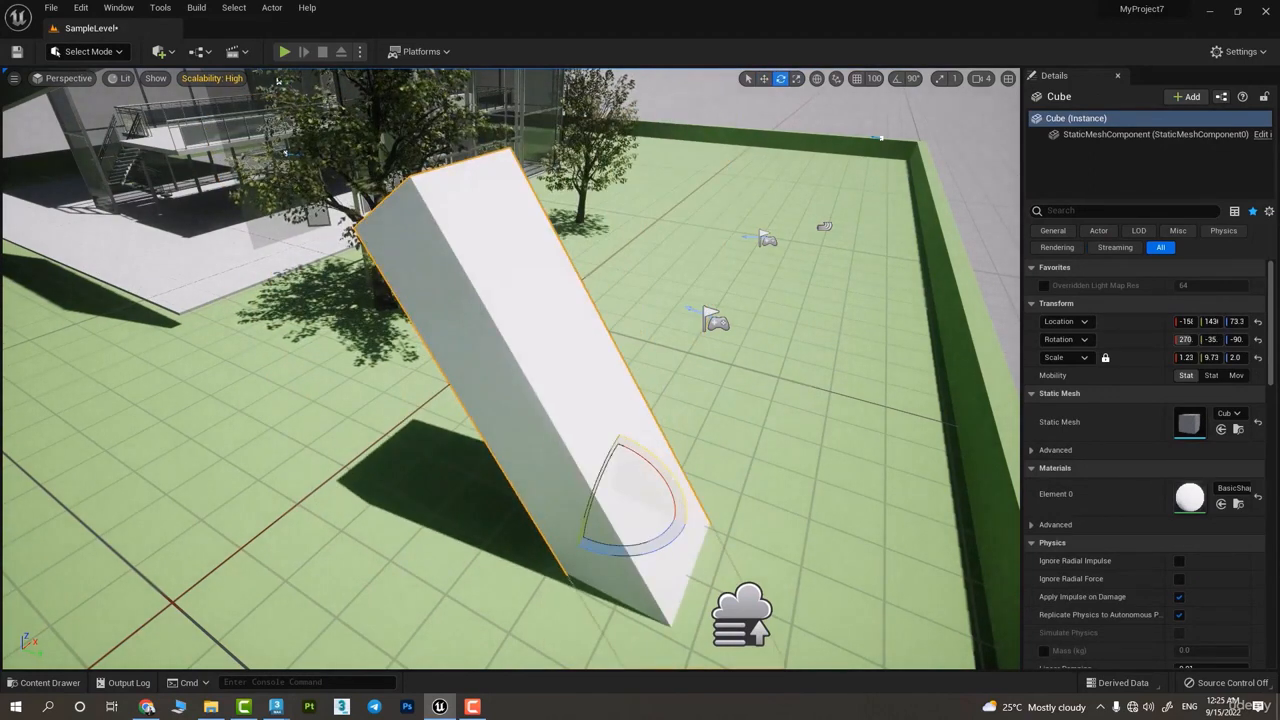
drag(668, 474, 653, 459)
Place a new cube above the leaning box's sloping face and tilt it to about 44.7° in X
click(162, 52)
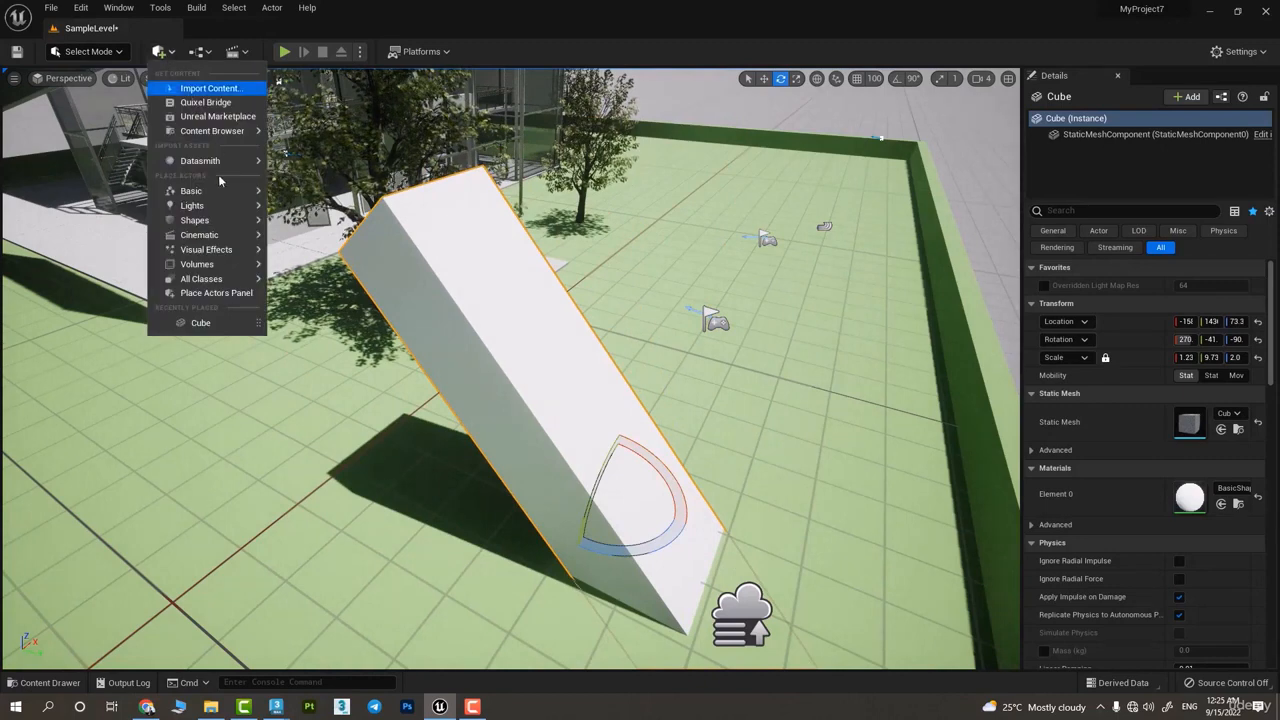
drag(320, 225, 578, 265)
key(w)
key(e)
key(w)
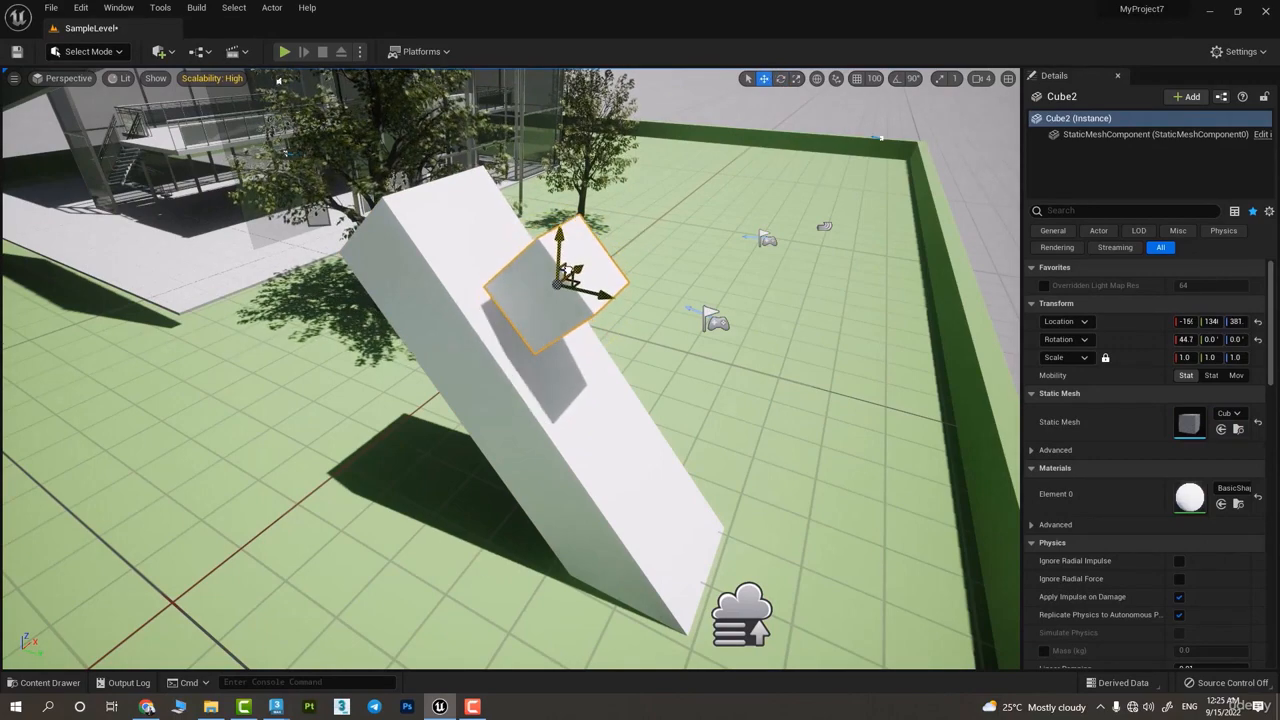
Save the level and shift the small cube slightly in the YZ plane using world coordinates
alt+drag(484, 338, 463, 376)
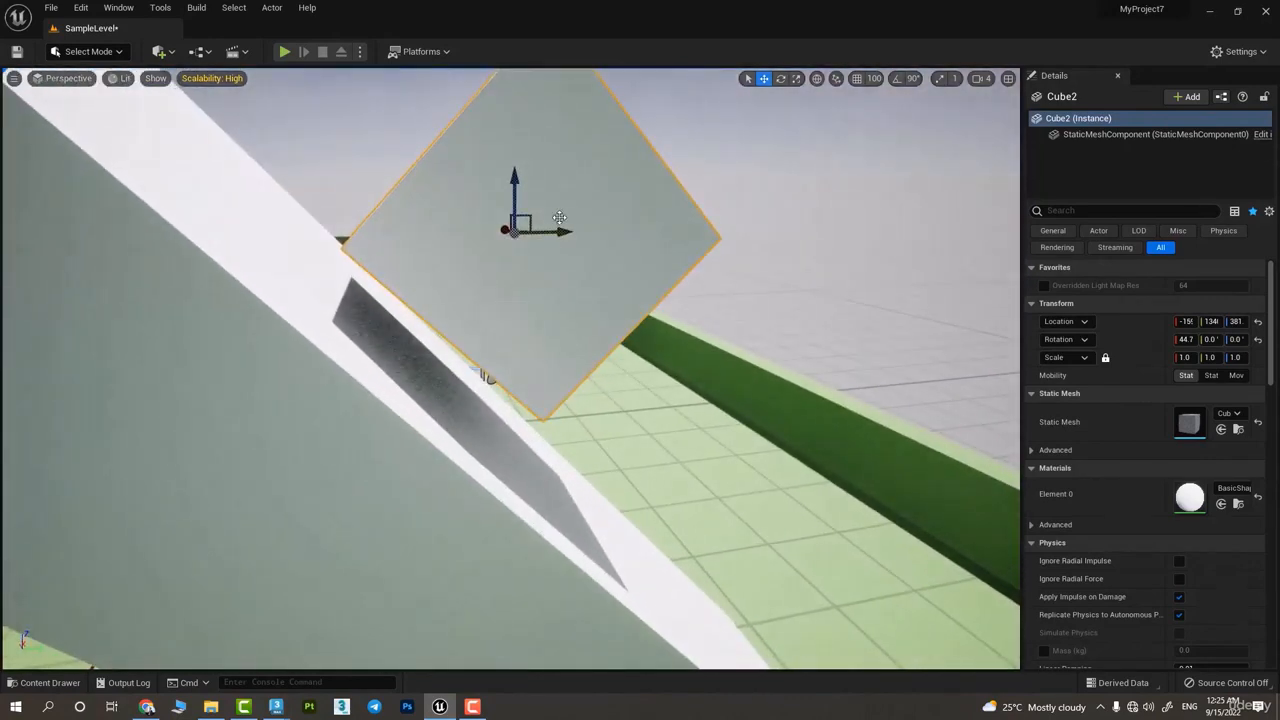
key(ctrl+s)
drag(572, 235, 403, 388)
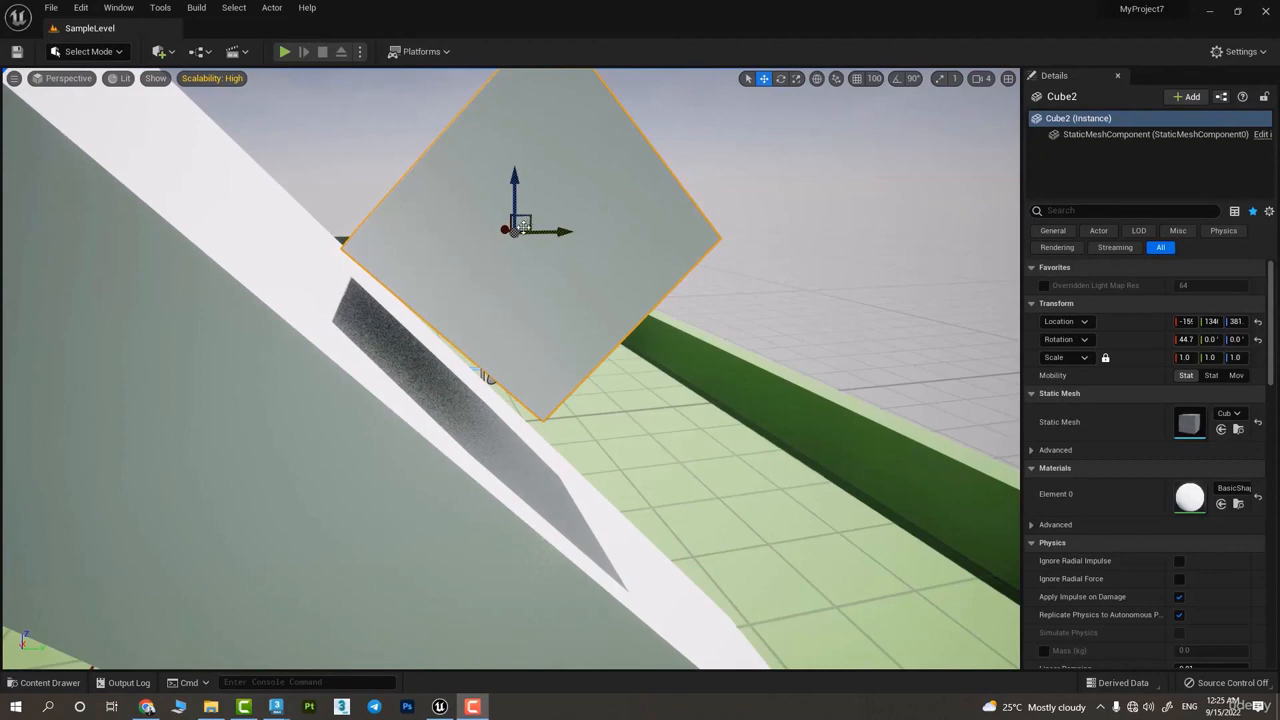
mouse_move(522, 226)
mouse_down()
mouse_move(510, 245)
mouse_move(523, 226)
mouse_move(494, 237)
mouse_move(523, 206)
mouse_move(542, 230)
mouse_move(521, 234)
mouse_up()
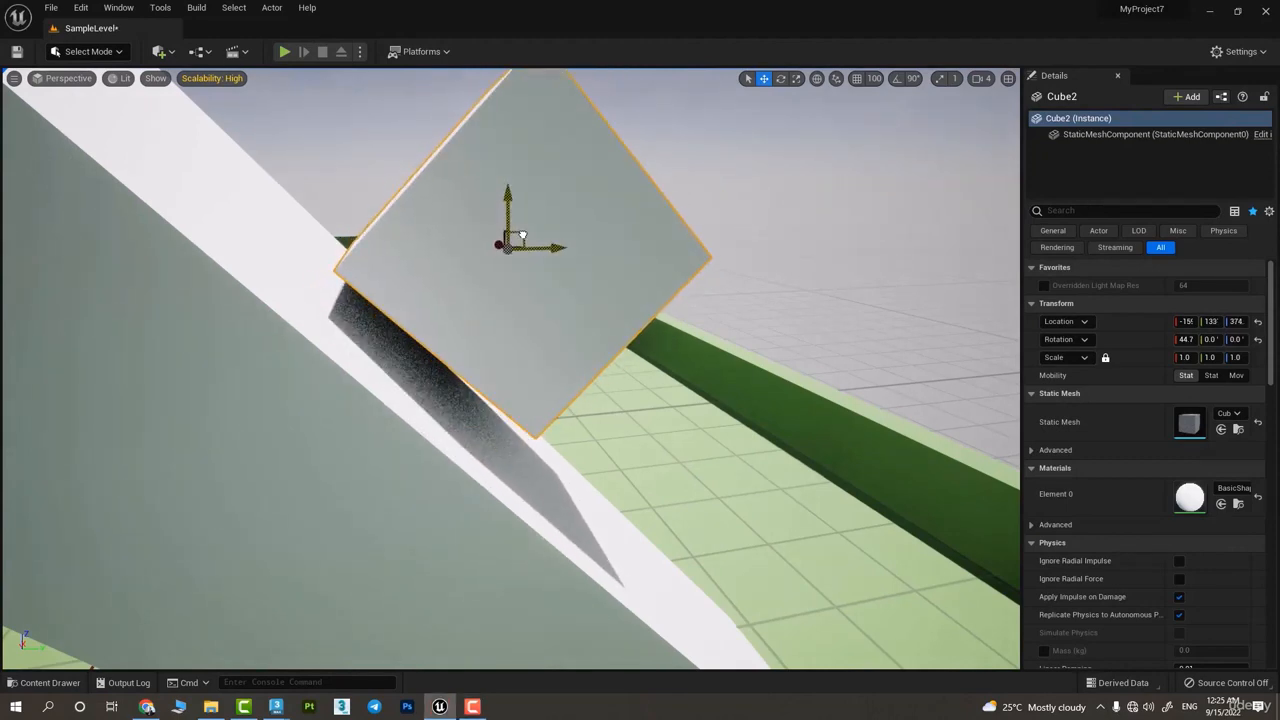
Switch the gizmo to local coordinates and move the small cube closer to the slope along its own Z axis
click(816, 79)
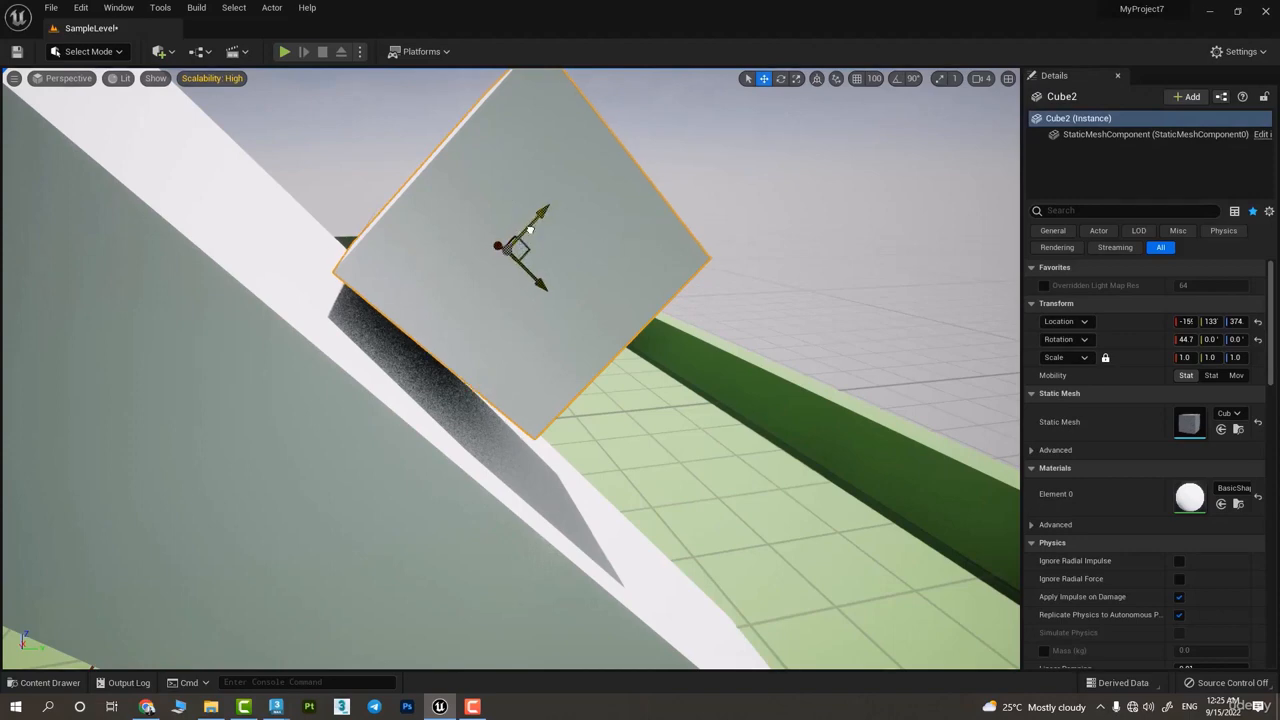
drag(530, 230, 533, 256)
right_drag(516, 334, 512, 315)
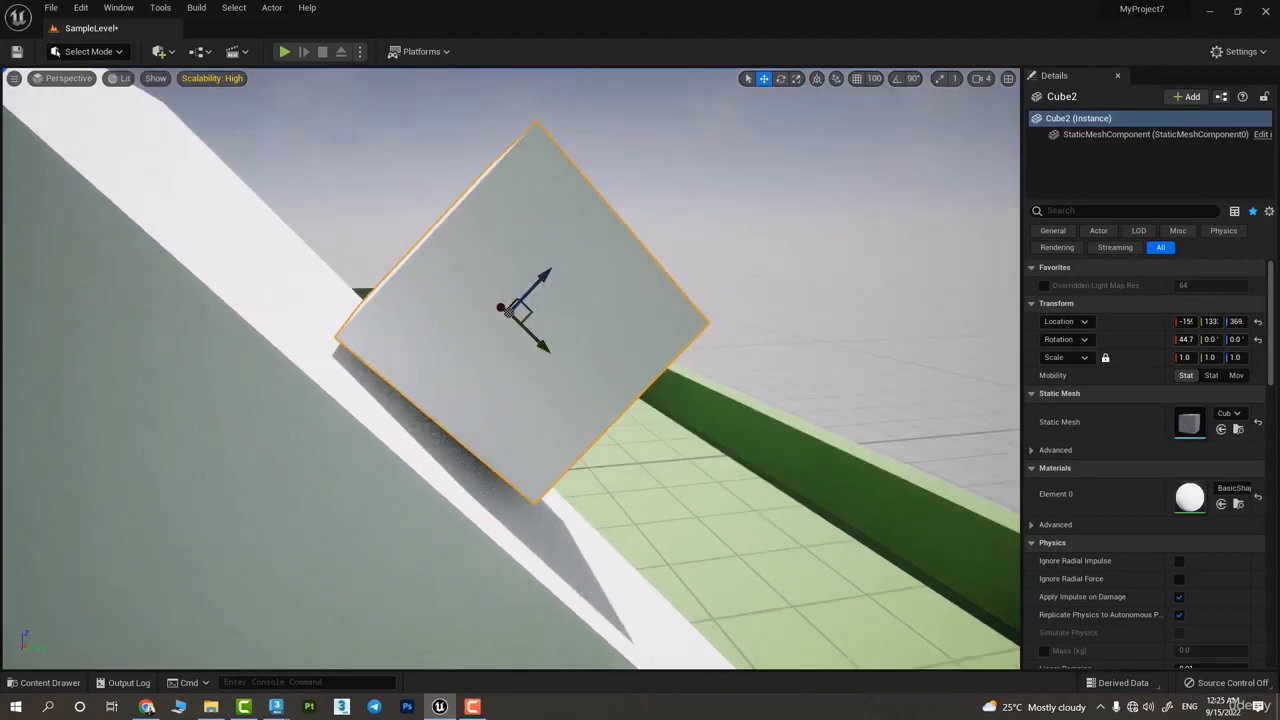
Switch the gizmo back to world coordinates and move the small cube away from the slope in the YZ plane
key(s)
click(817, 79)
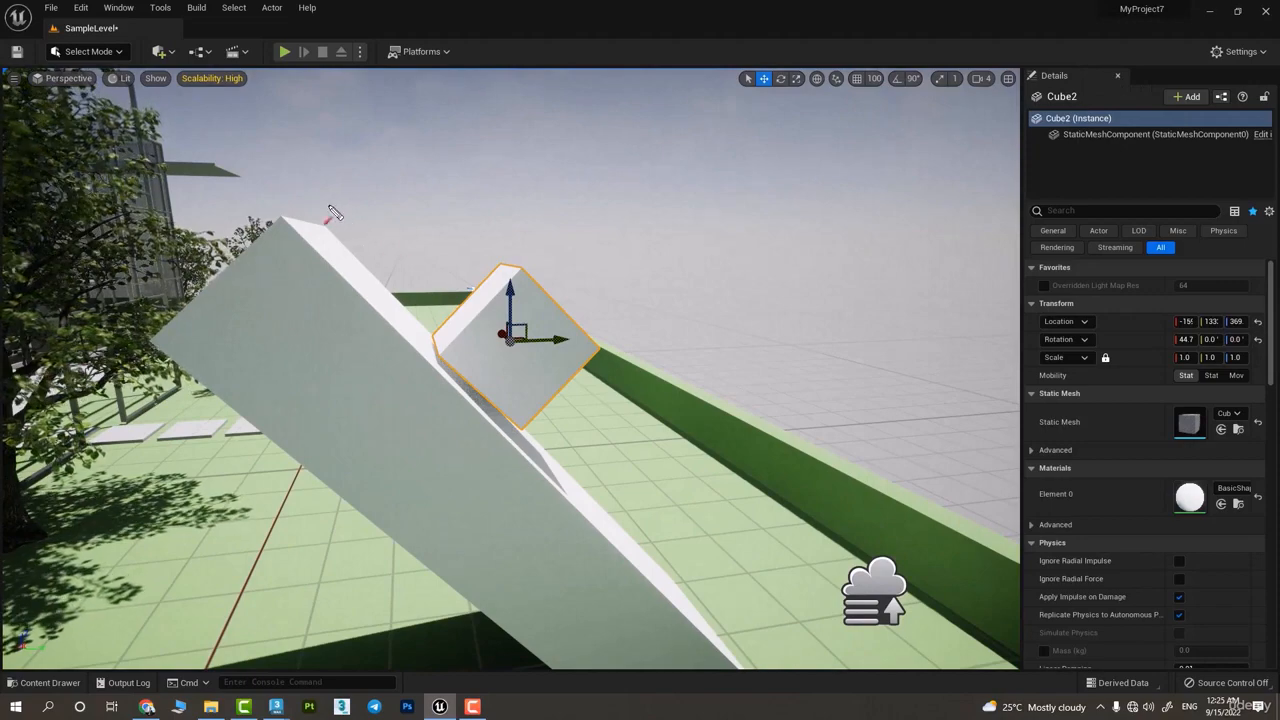
drag(326, 206, 722, 570)
key(Escape)
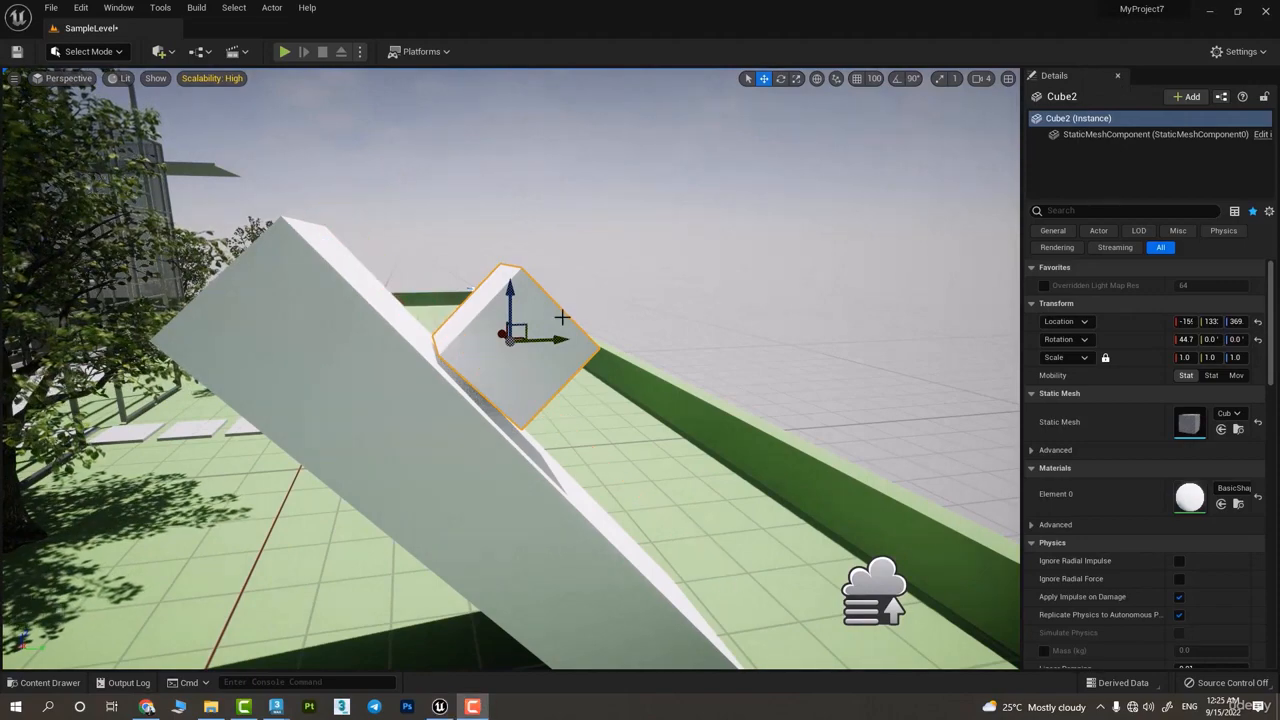
right_drag(637, 557, 603, 523)
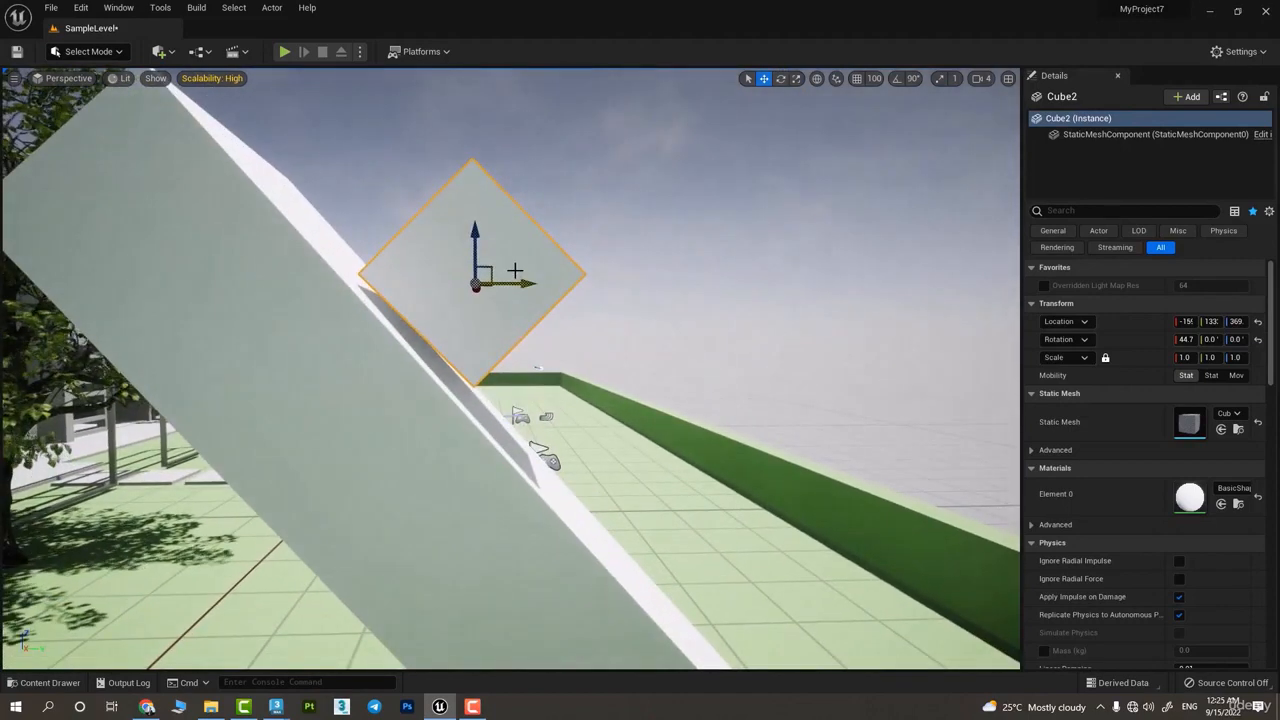
mouse_move(492, 267)
mouse_down()
mouse_move(523, 334)
mouse_move(731, 523)
mouse_move(372, 117)
mouse_move(500, 290)
mouse_move(515, 266)
mouse_up()
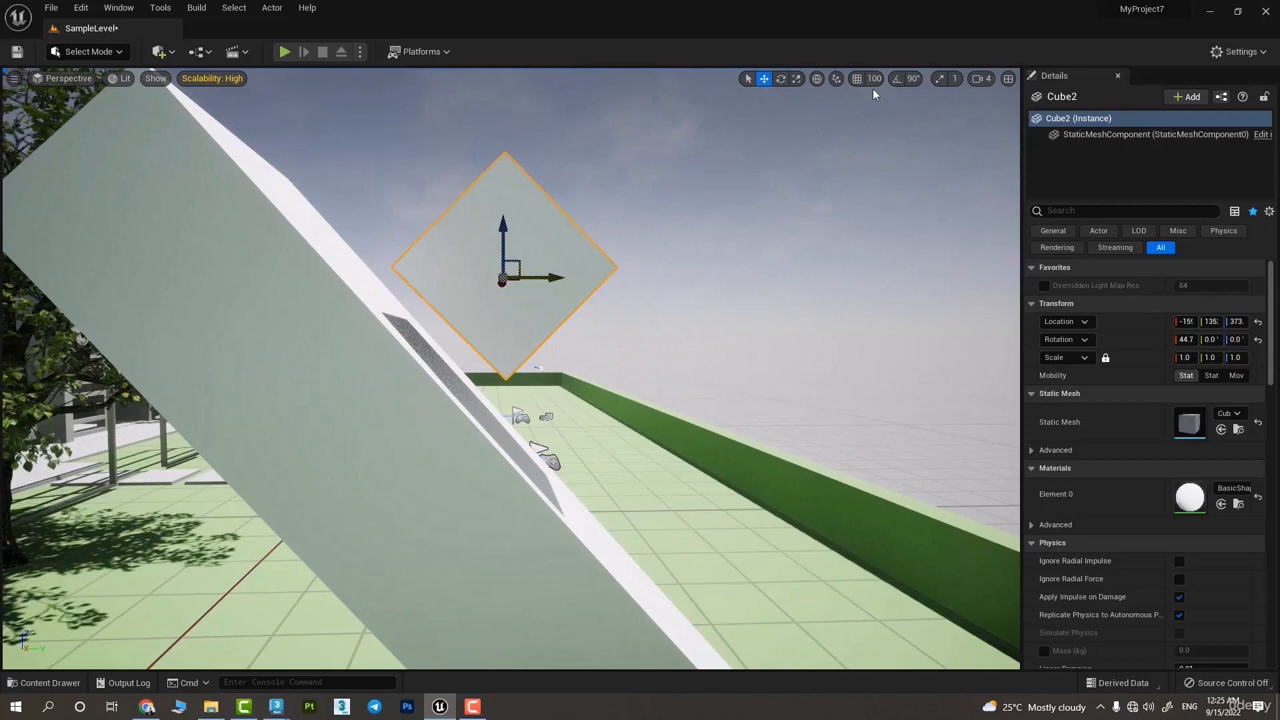
Slide the small cube up and back down along the slope, alternating between local and world coordinates
click(818, 84)
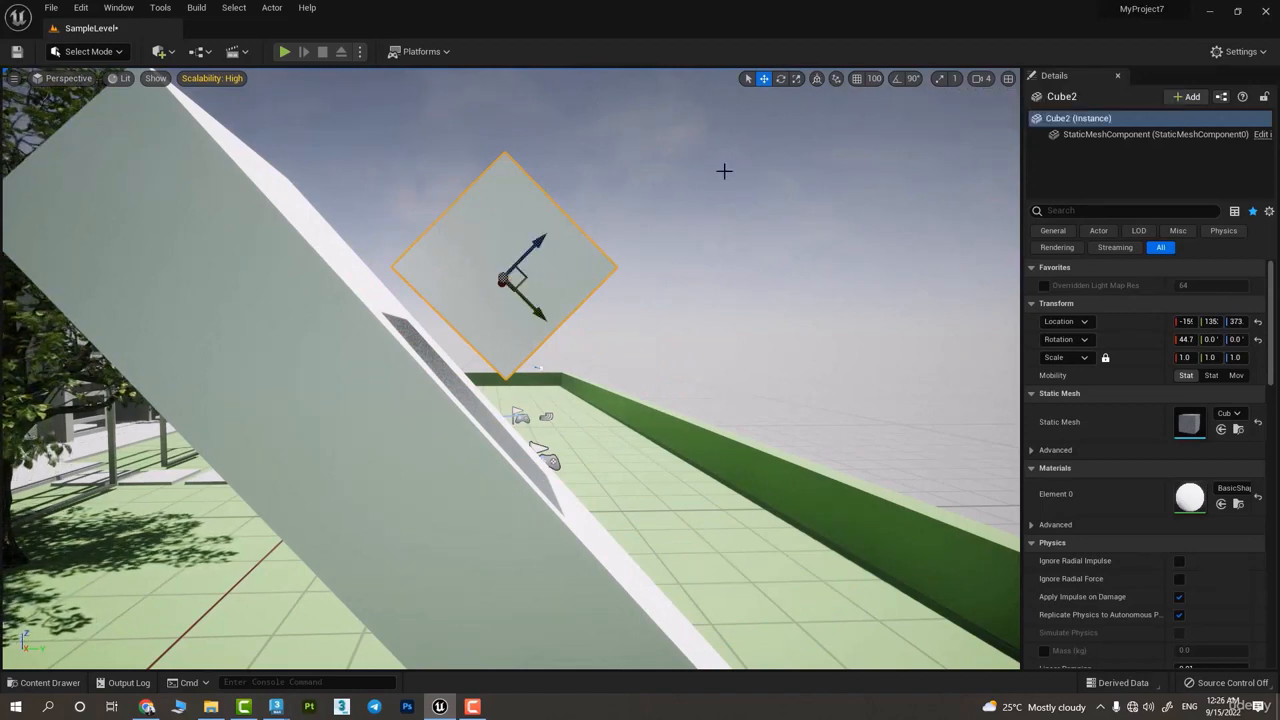
drag(518, 302, 342, 188)
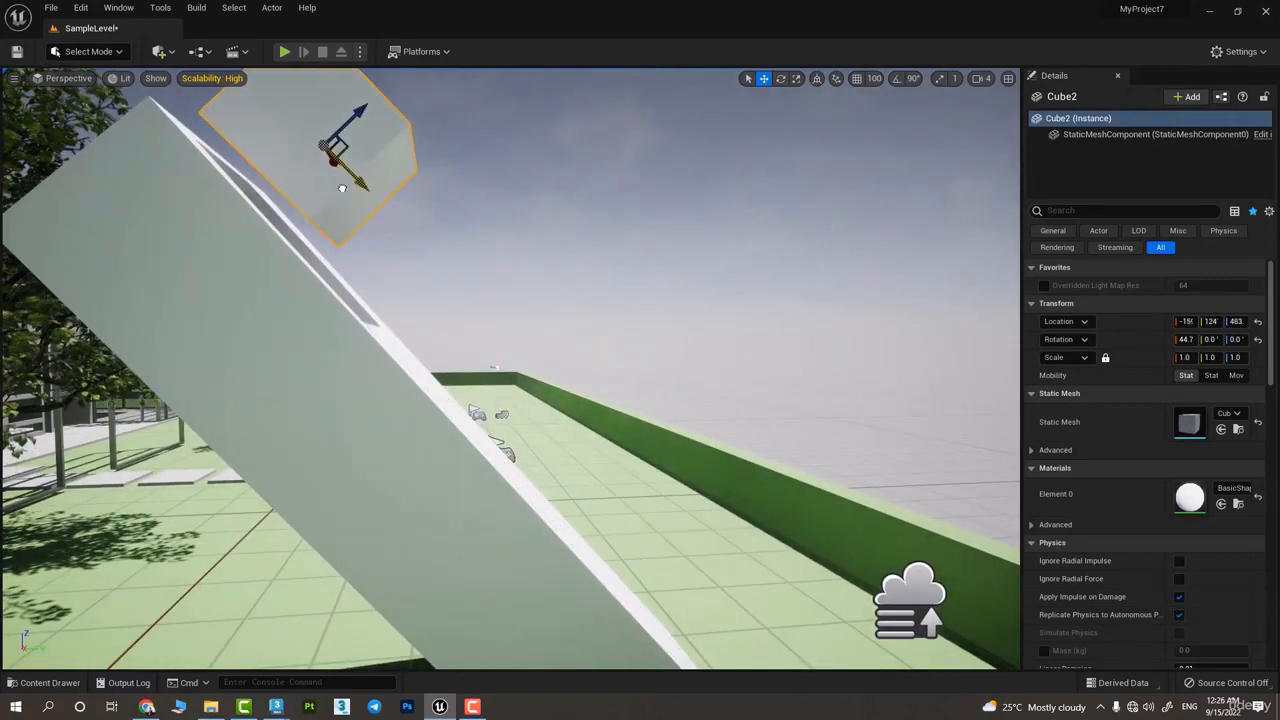
click(814, 80)
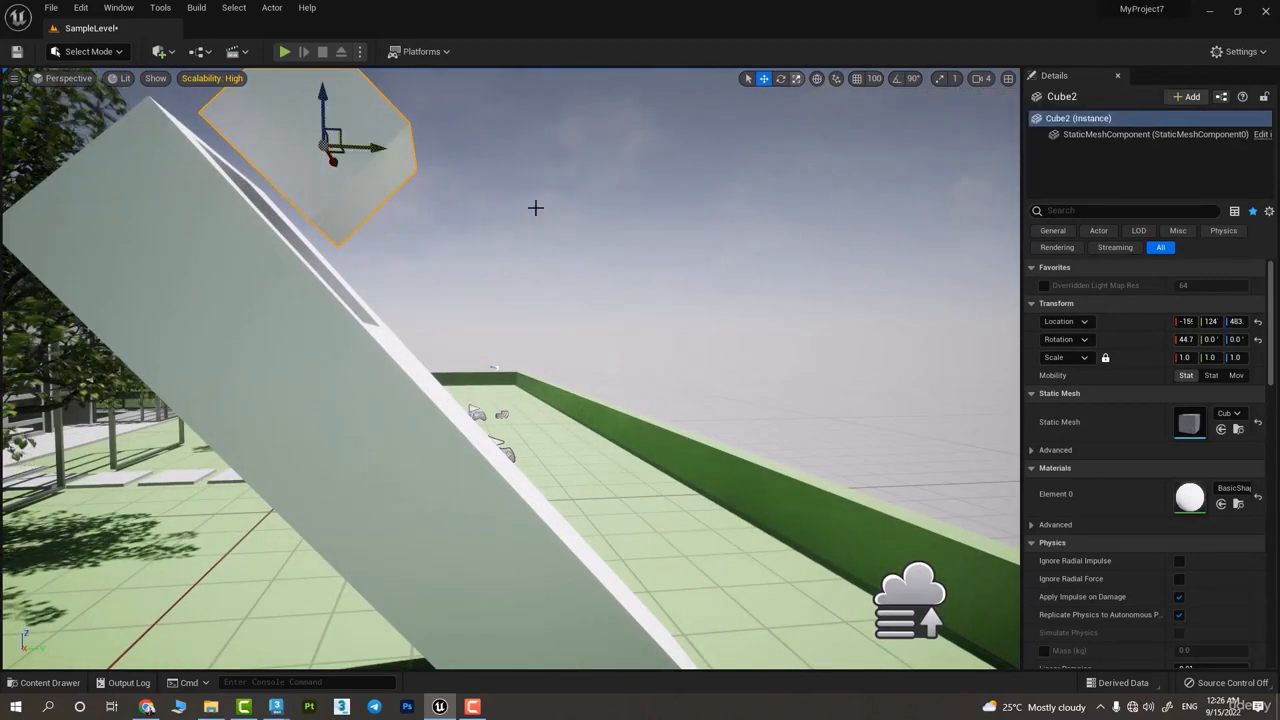
drag(355, 147, 442, 251)
click(816, 78)
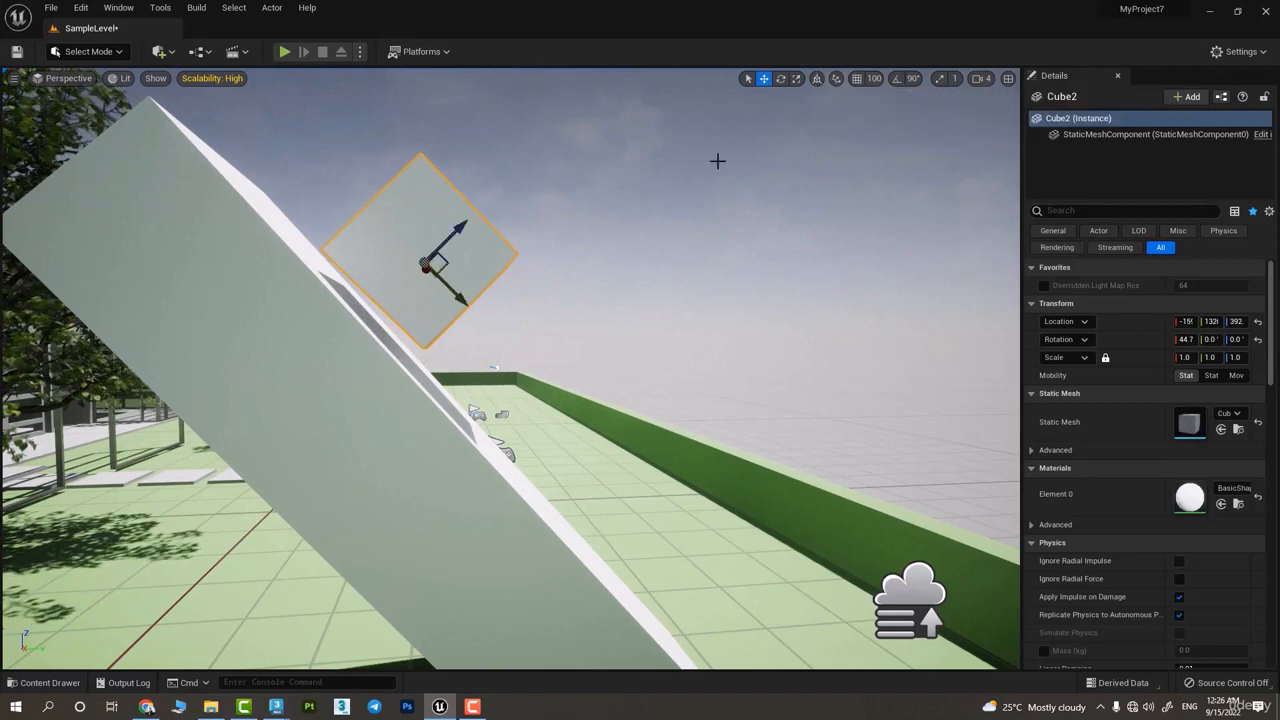
drag(455, 296, 499, 287)
Rotate the small cube to about -53° in X, 63° in Y and -49° in Z, and move it away from the slope
key(e)
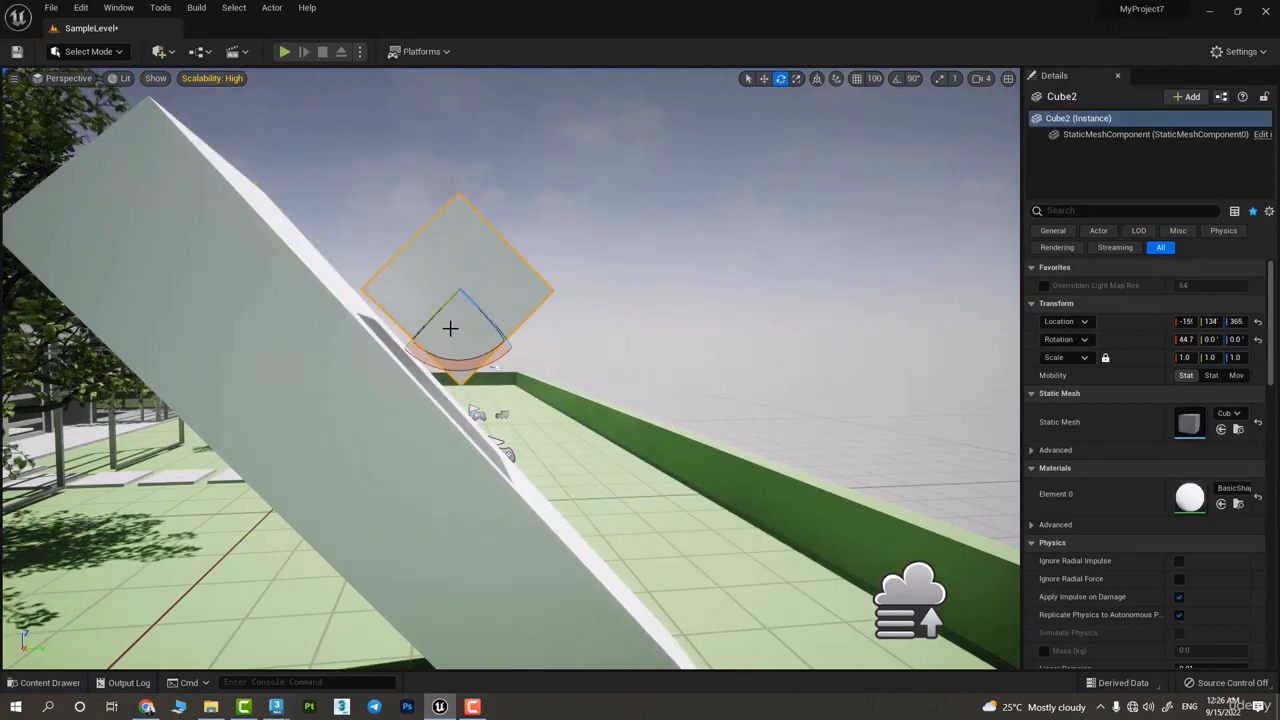
drag(451, 348, 451, 201)
key(w)
key(e)
key(w)
drag(481, 275, 724, 148)
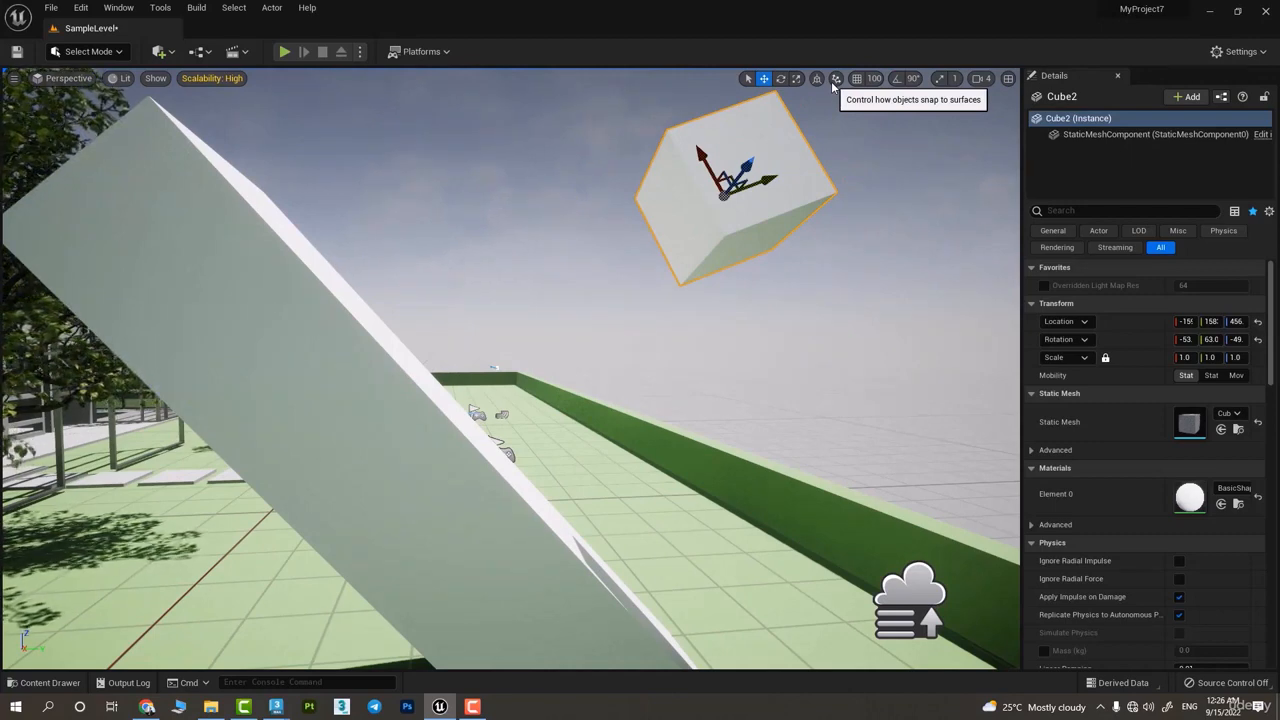
Delete the rotated small cube and place a new cube on the ground beside the base of the leaning box
key(Delete)
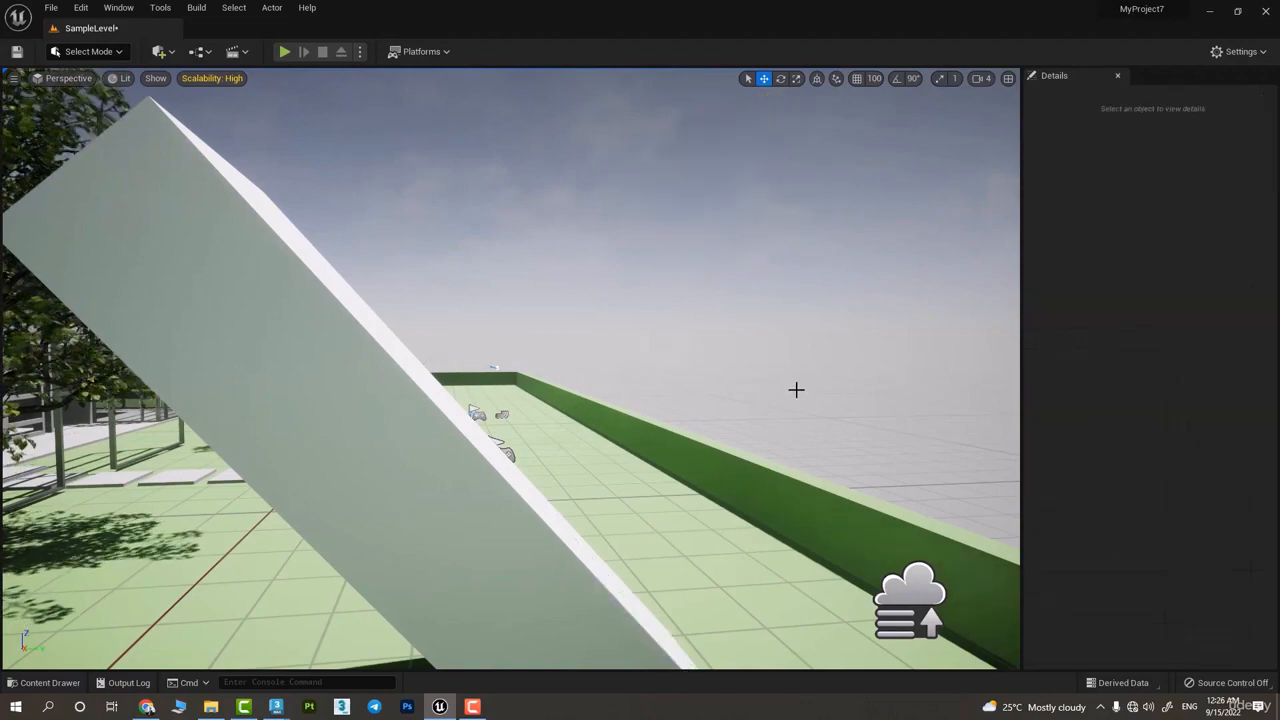
right_drag(795, 389, 730, 450)
key(w)
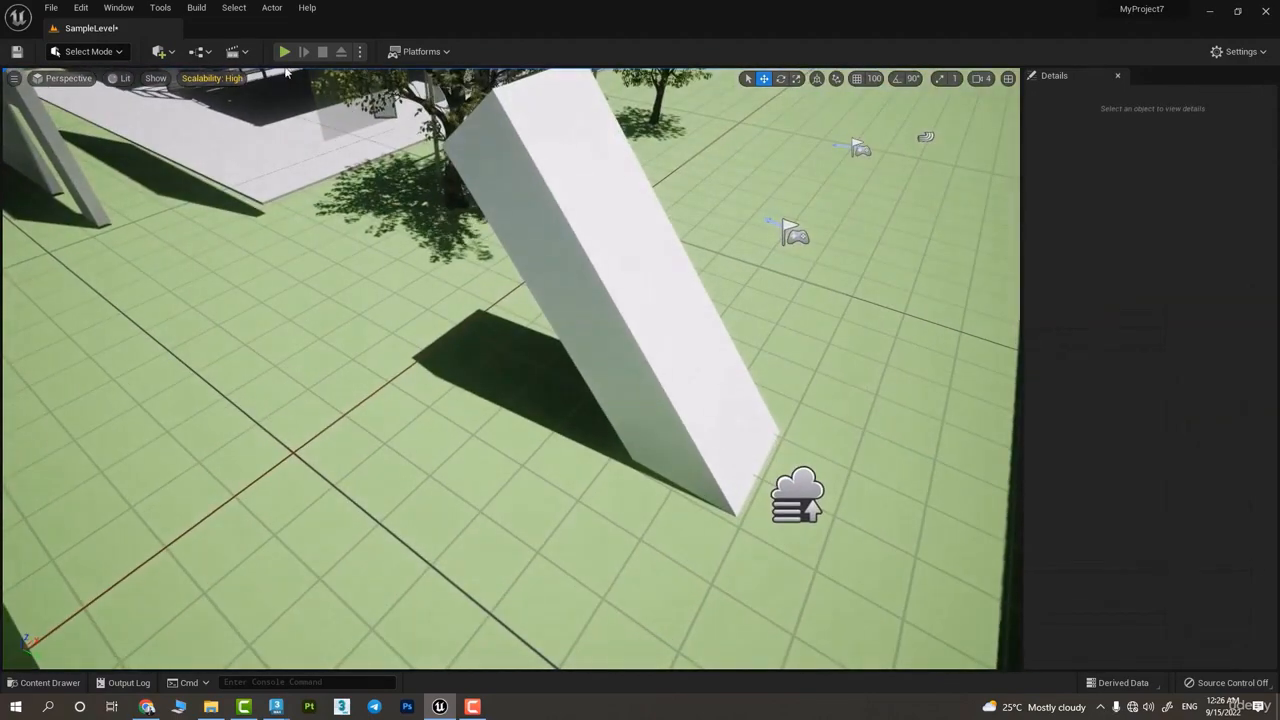
click(158, 51)
mouse_move(218, 222)
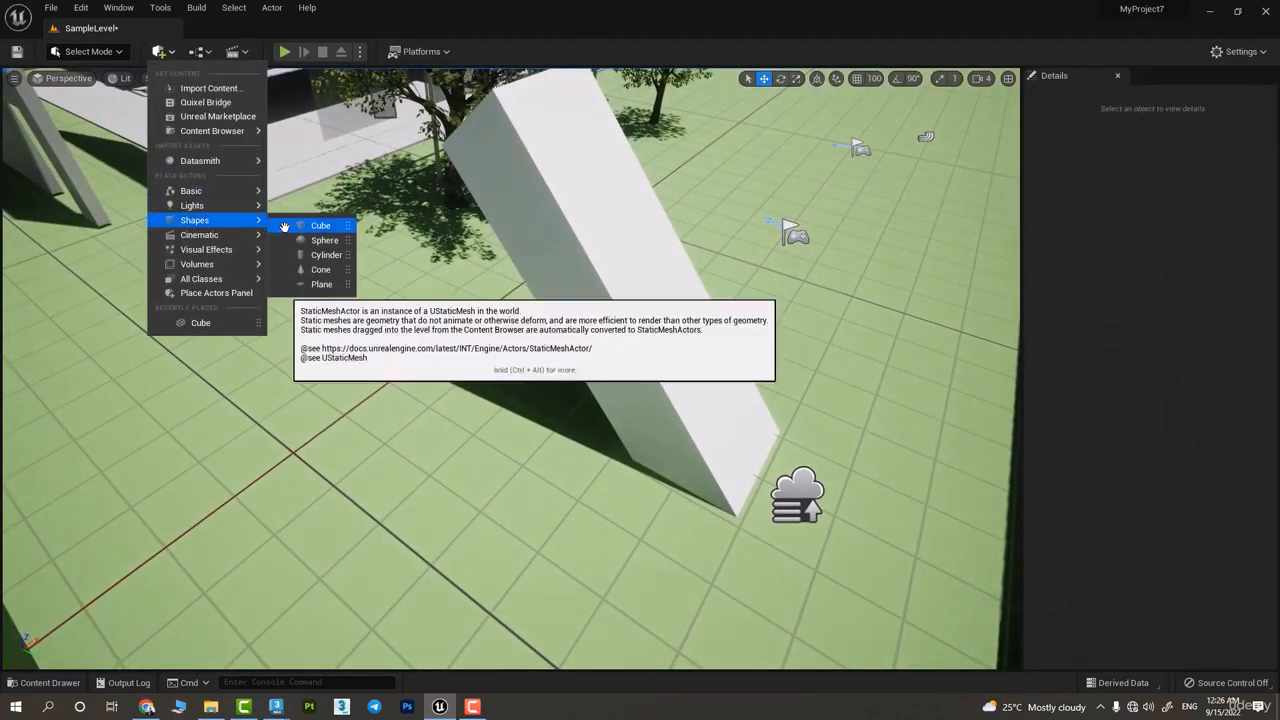
drag(318, 223, 893, 5)
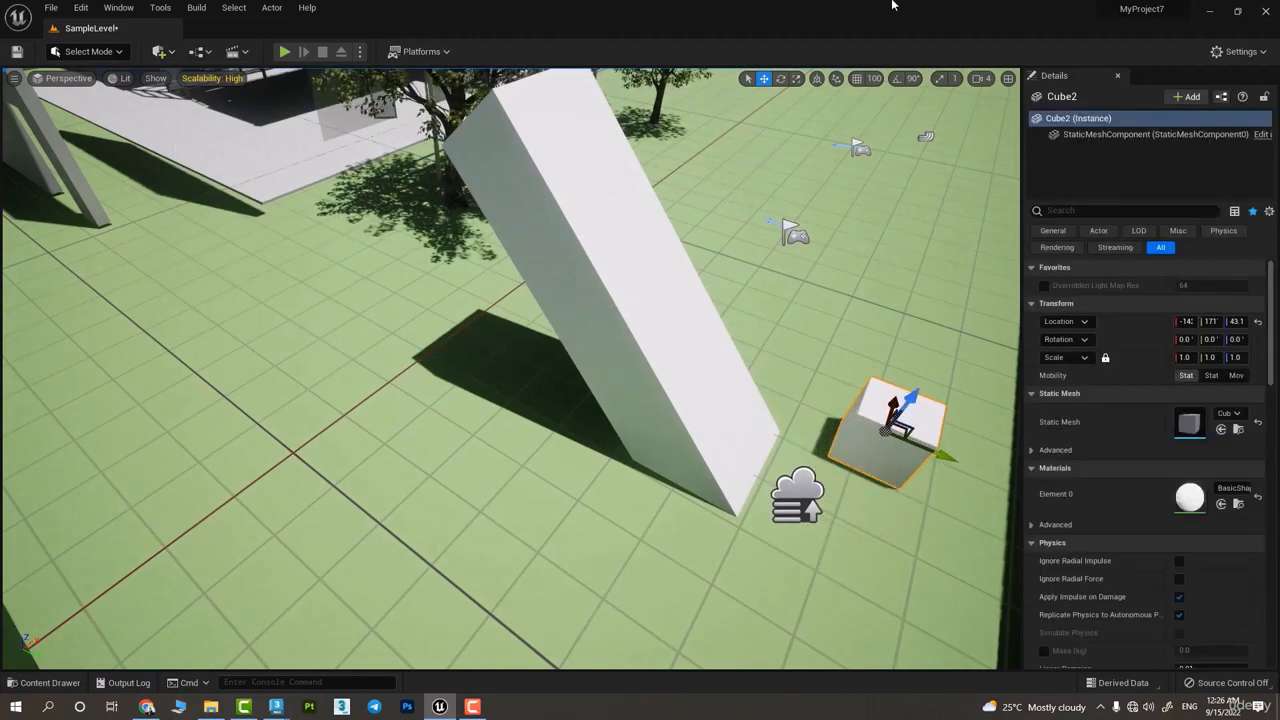
Turn on Surface Snapping for dragged actors and check that Rotate to Surface Normal is enabled
click(835, 80)
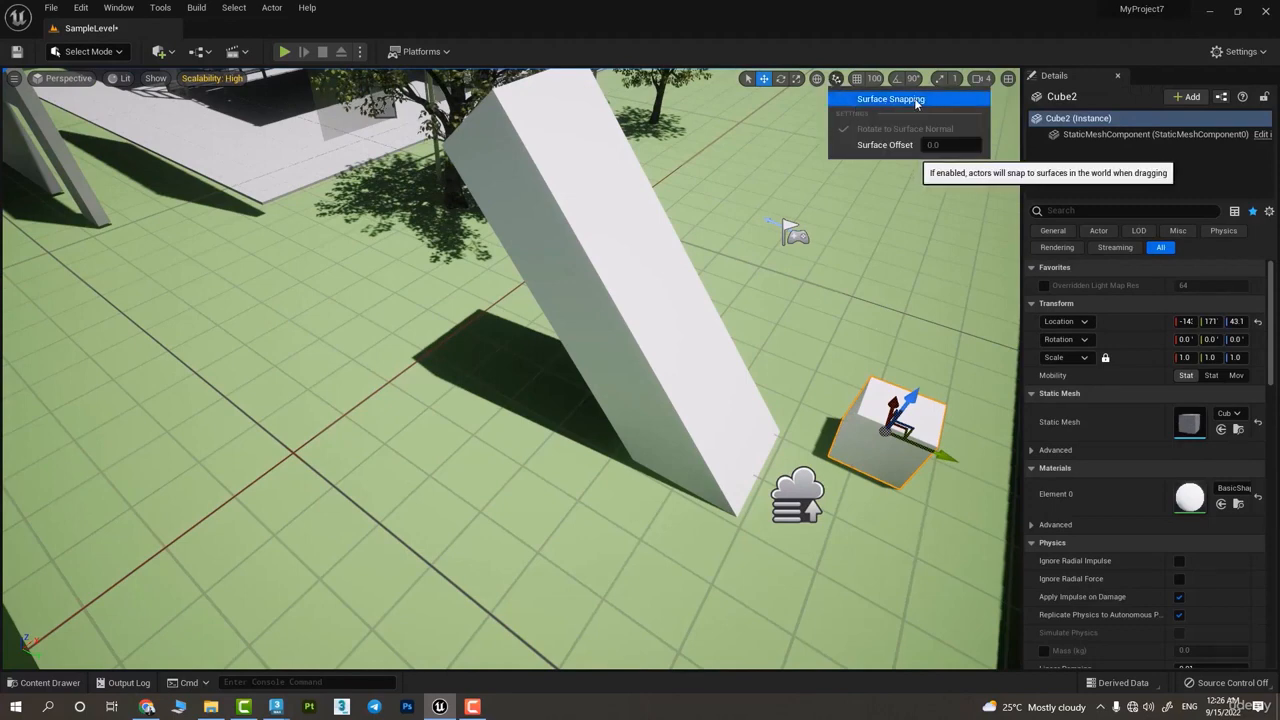
click(915, 100)
click(835, 80)
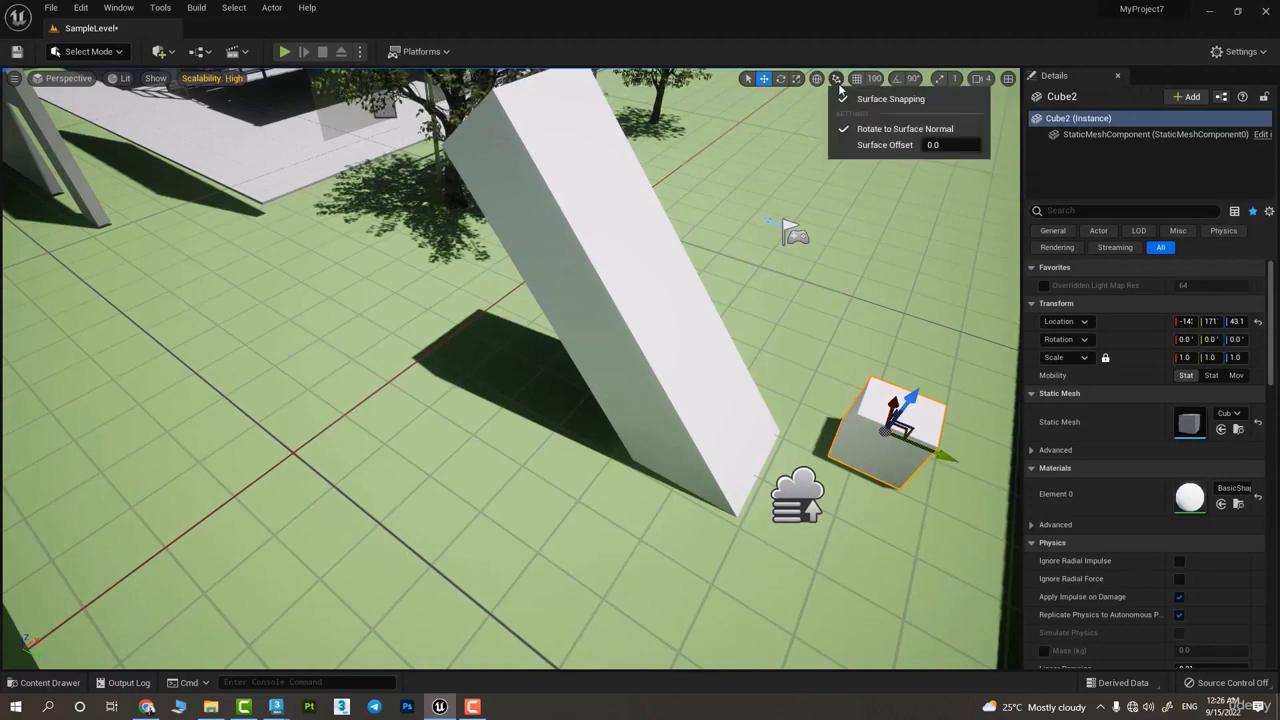
click(840, 254)
Move the new cube freely with surface snapping onto the leaning box's slope, rotated to about 48.1° in X
drag(893, 437, 411, 190)
drag(243, 168, 716, 368)
right_drag(554, 449, 605, 400)
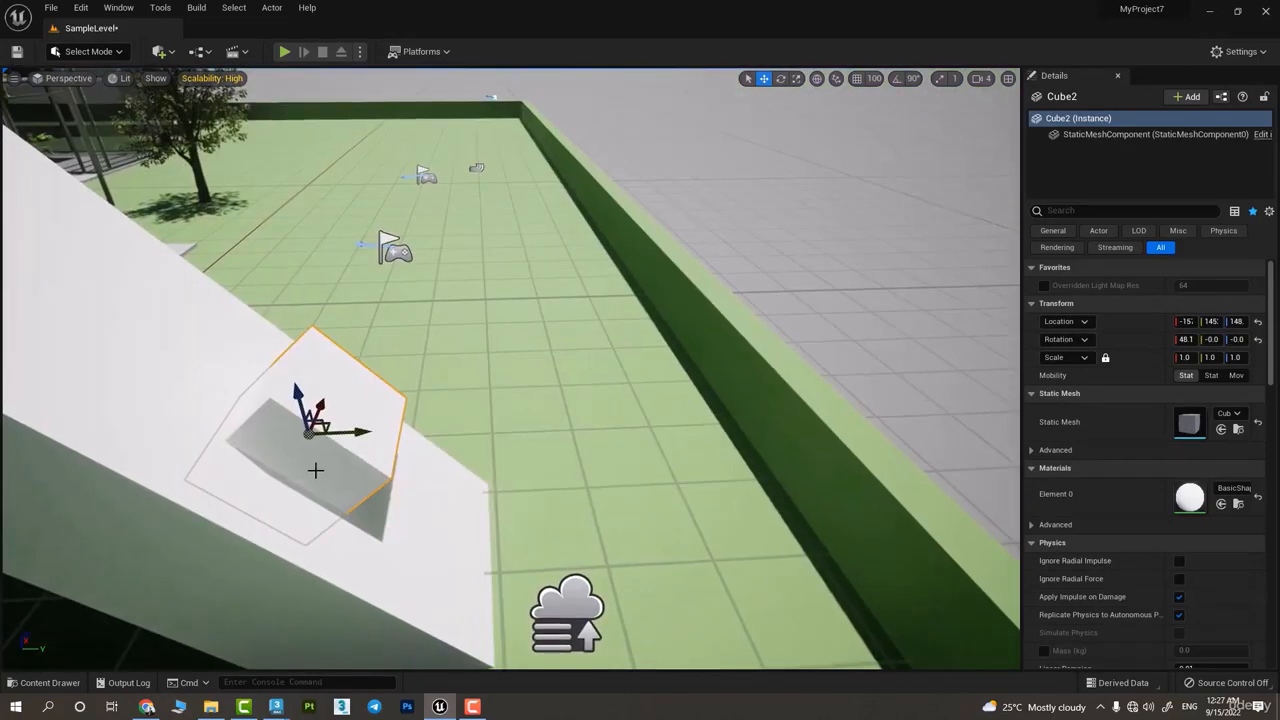
Move the cube off the slope and snap it onto the ground between the leaning box and the boundary wall
drag(309, 430, 776, 321)
right_drag(776, 321, 663, 389)
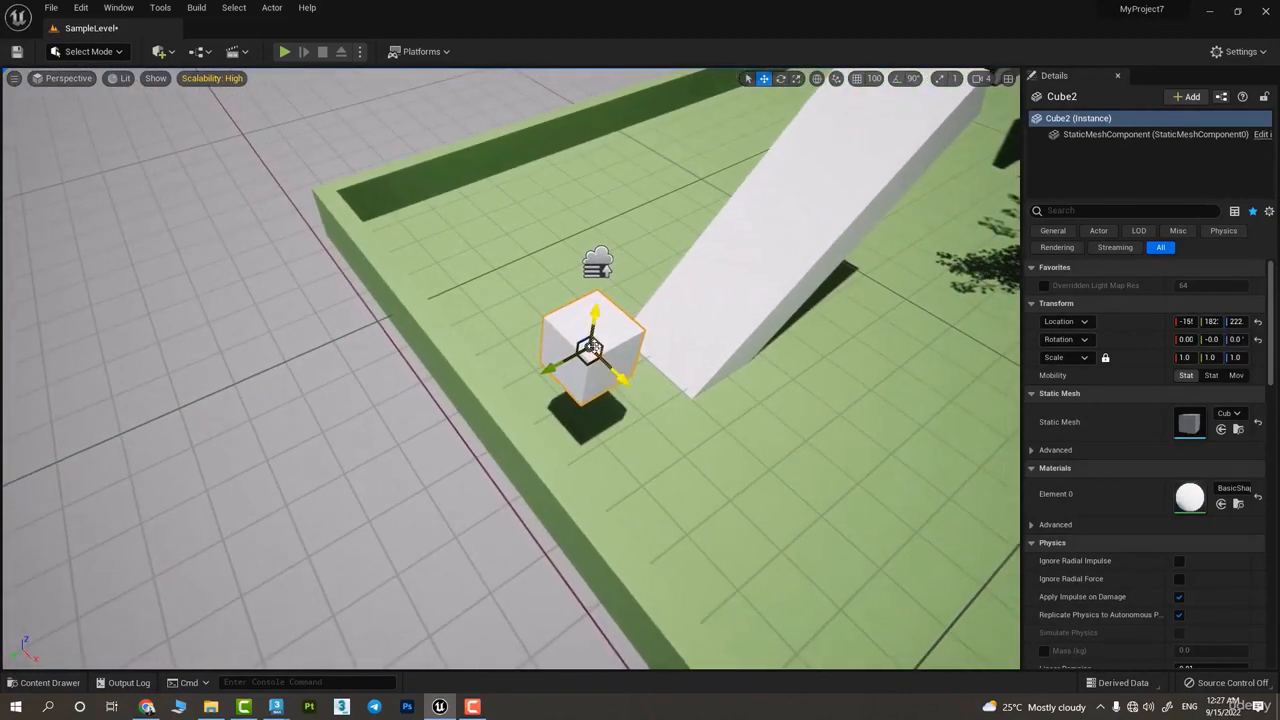
drag(589, 350, 553, 360)
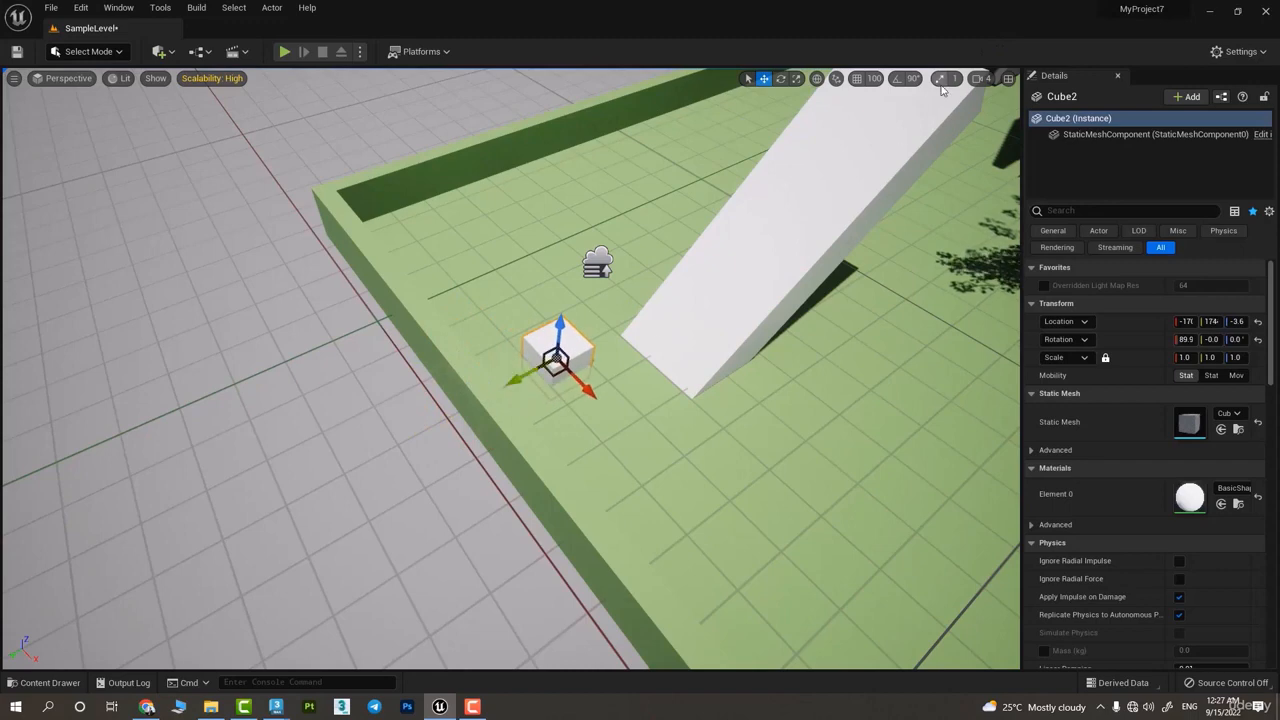
Adjust the Surface Offset and move the cube across the ground so that it rests on the surface
click(835, 79)
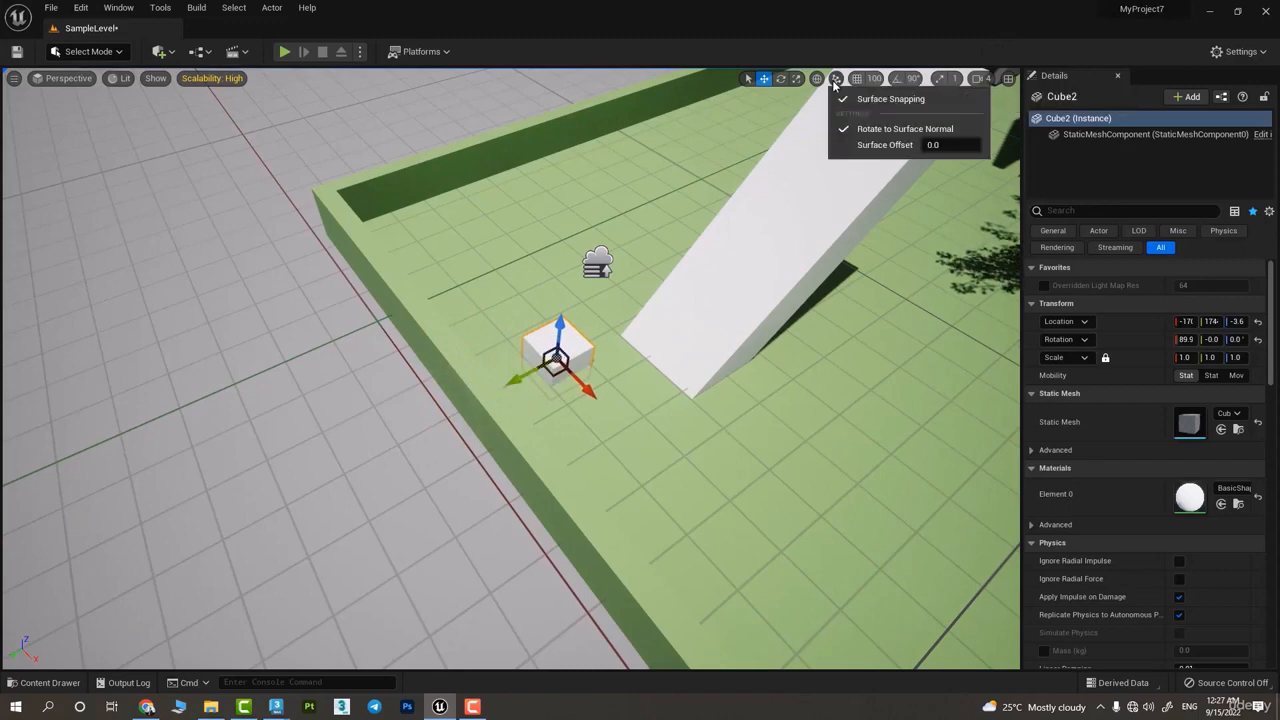
click(929, 145)
right_drag(458, 359, 577, 470)
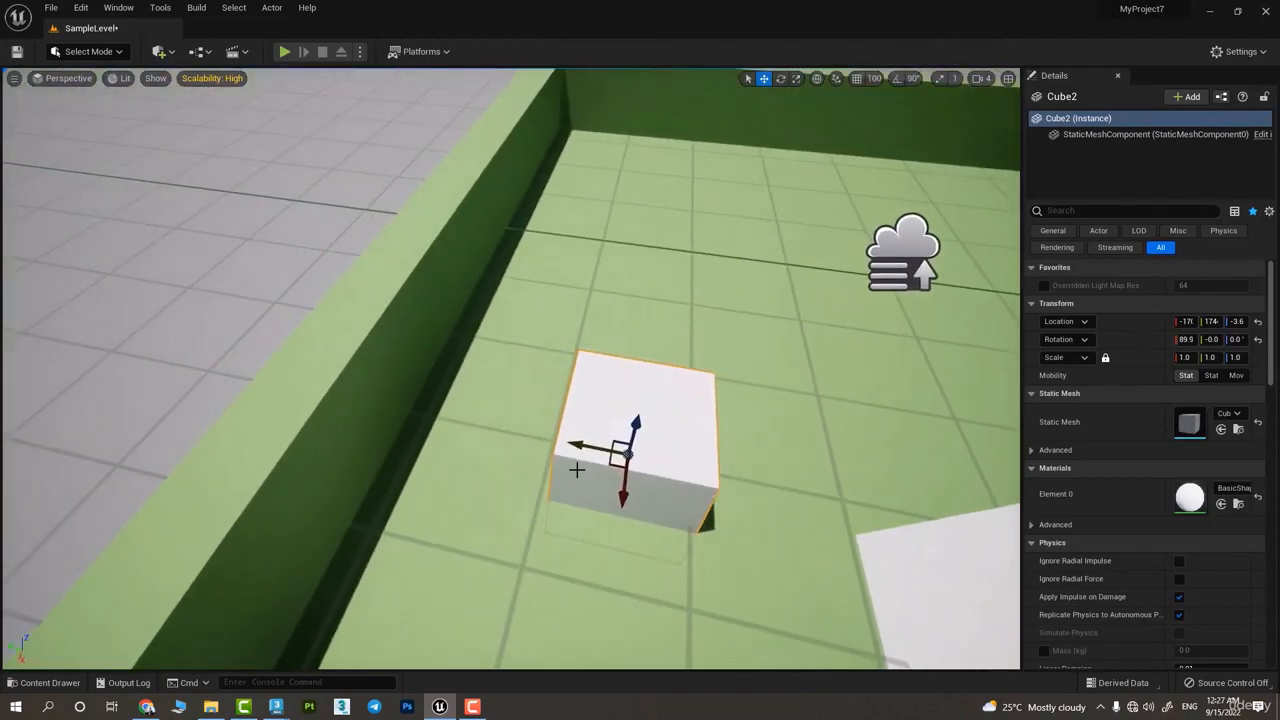
drag(625, 456, 411, 327)
right_drag(411, 327, 608, 383)
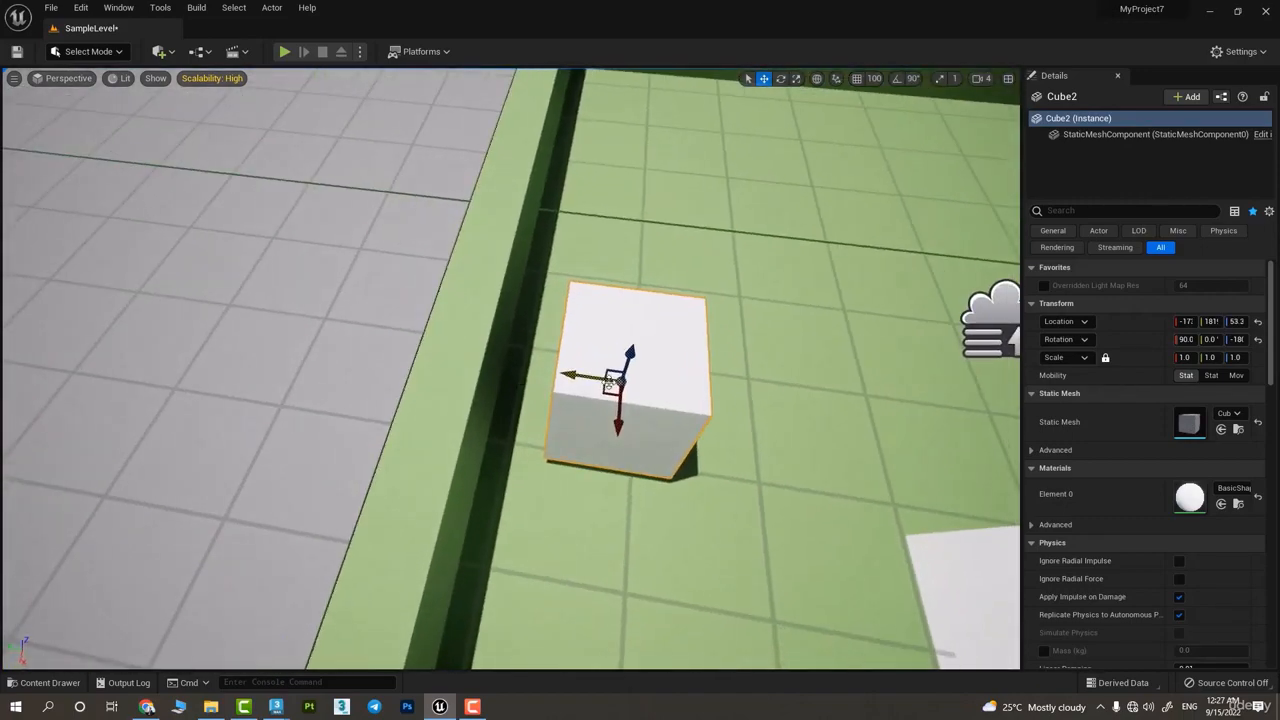
Snap the cube onto the top of the green boundary wall and then onto the wall's inner side
drag(619, 381, 466, 310)
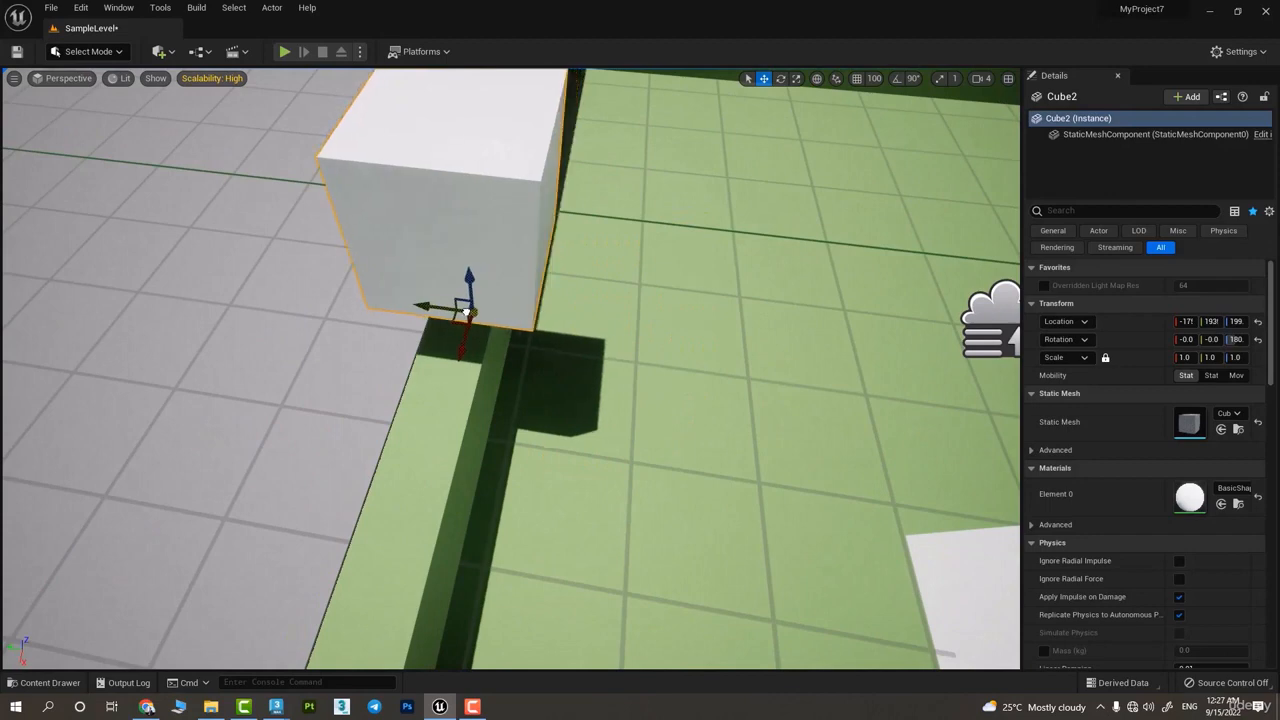
right_drag(466, 310, 517, 340)
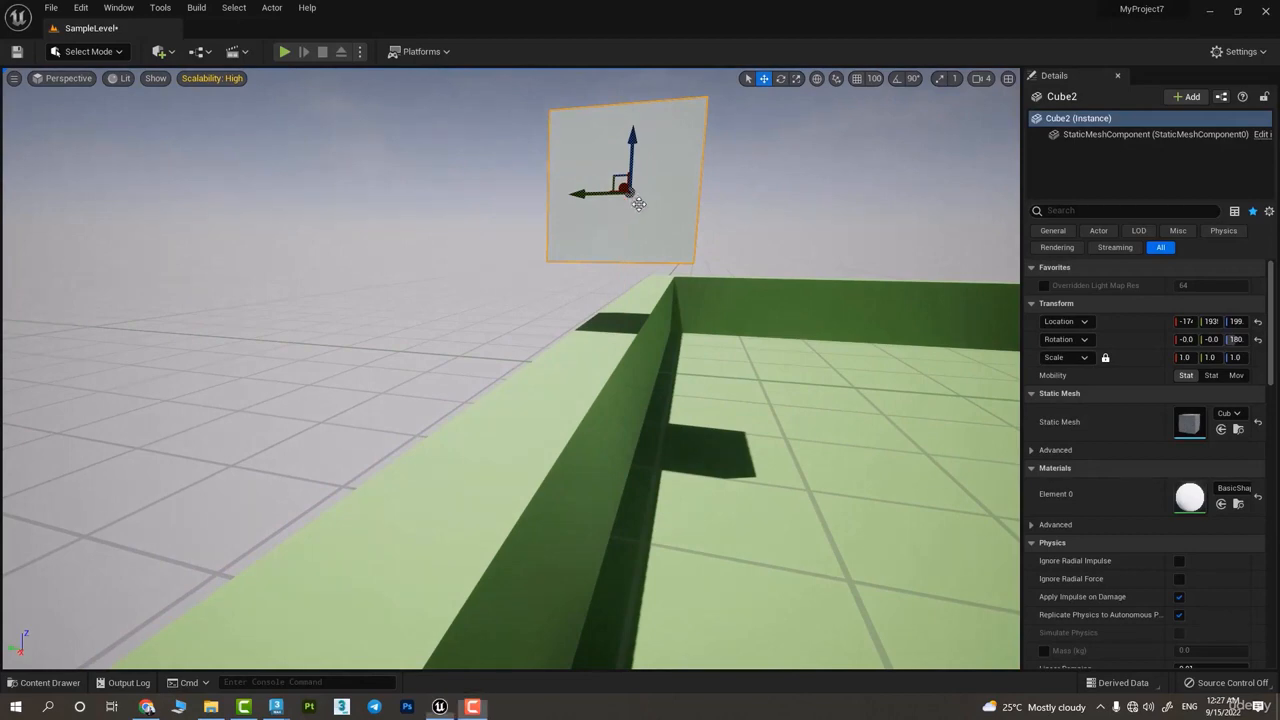
drag(638, 203, 620, 464)
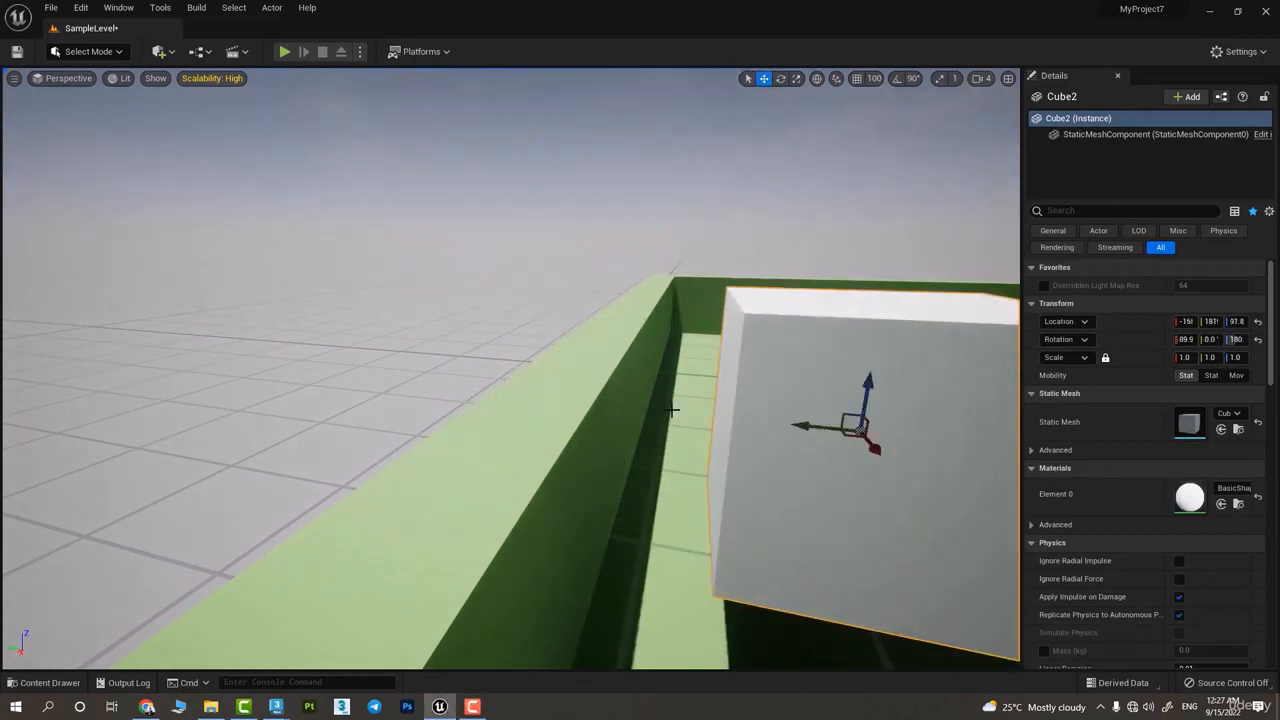
Turn off Rotate to Surface Normal and move the cube with surface snapping along the leaning box's slope
right_drag(671, 409, 772, 30)
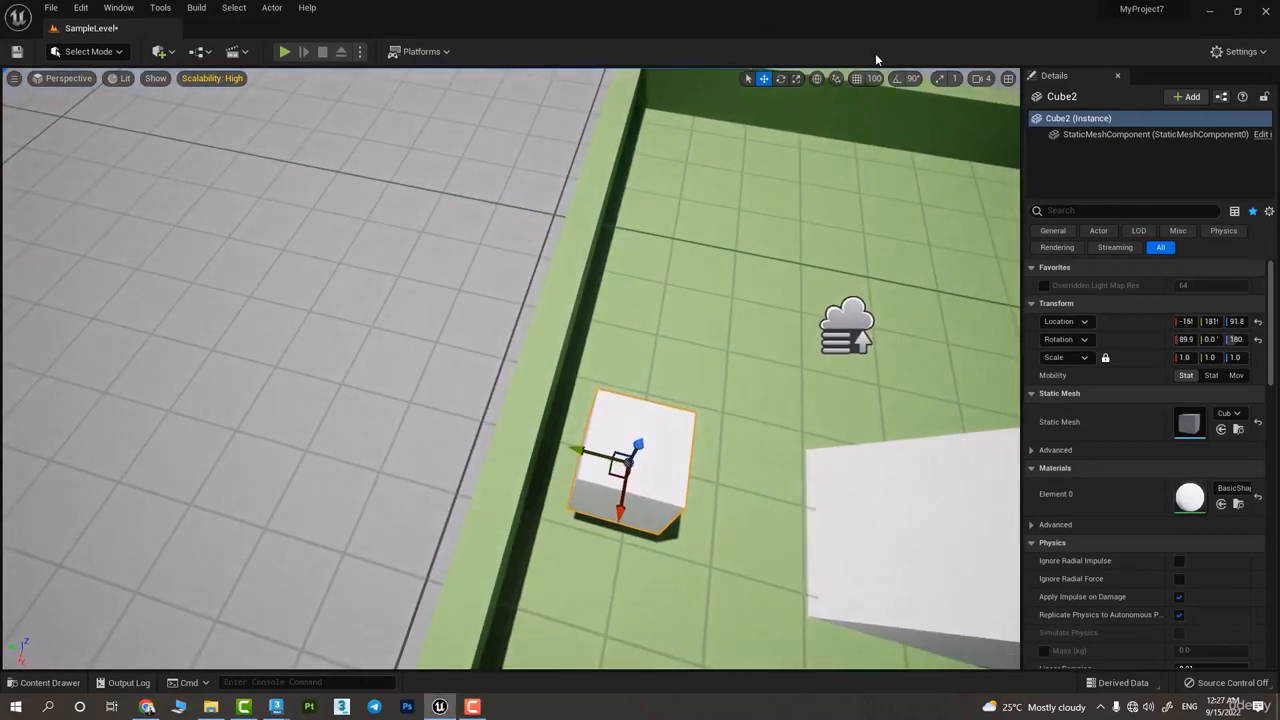
click(827, 82)
click(836, 80)
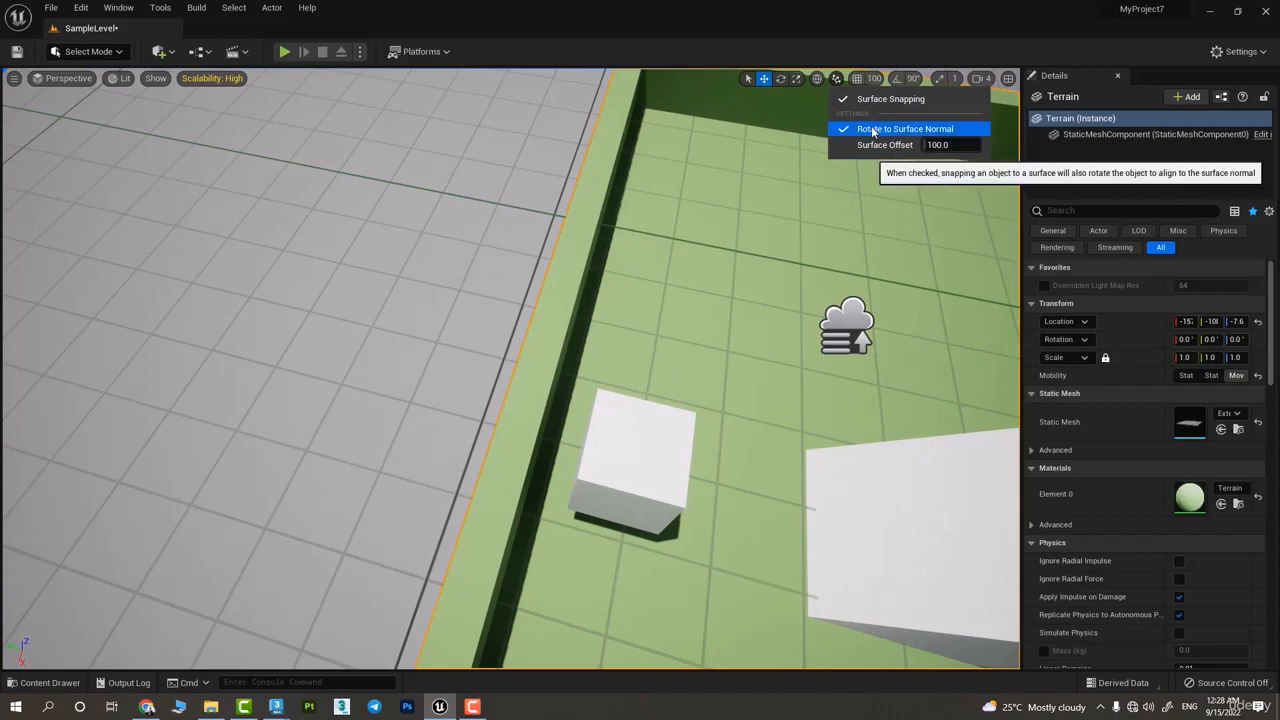
click(714, 391)
click(641, 480)
drag(626, 465, 968, 462)
alt+drag(886, 483, 1010, 370)
alt+drag(640, 370, 864, 378)
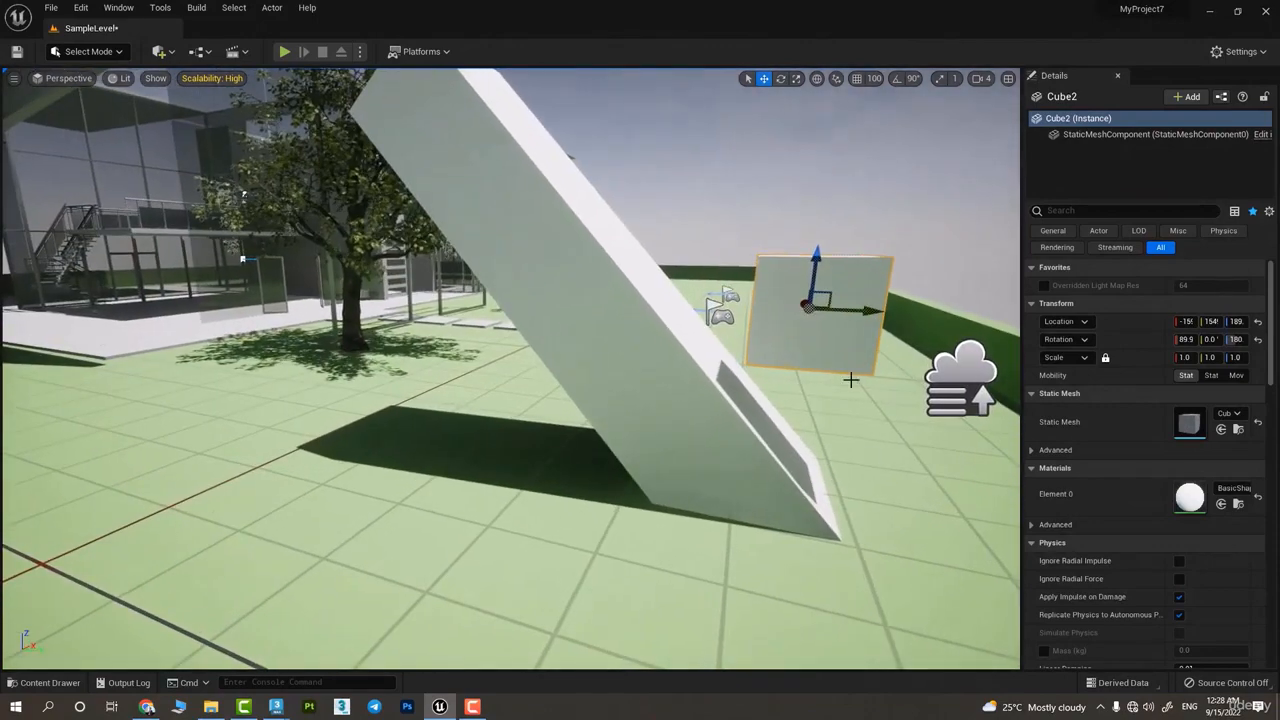
right_drag(874, 306, 742, 327)
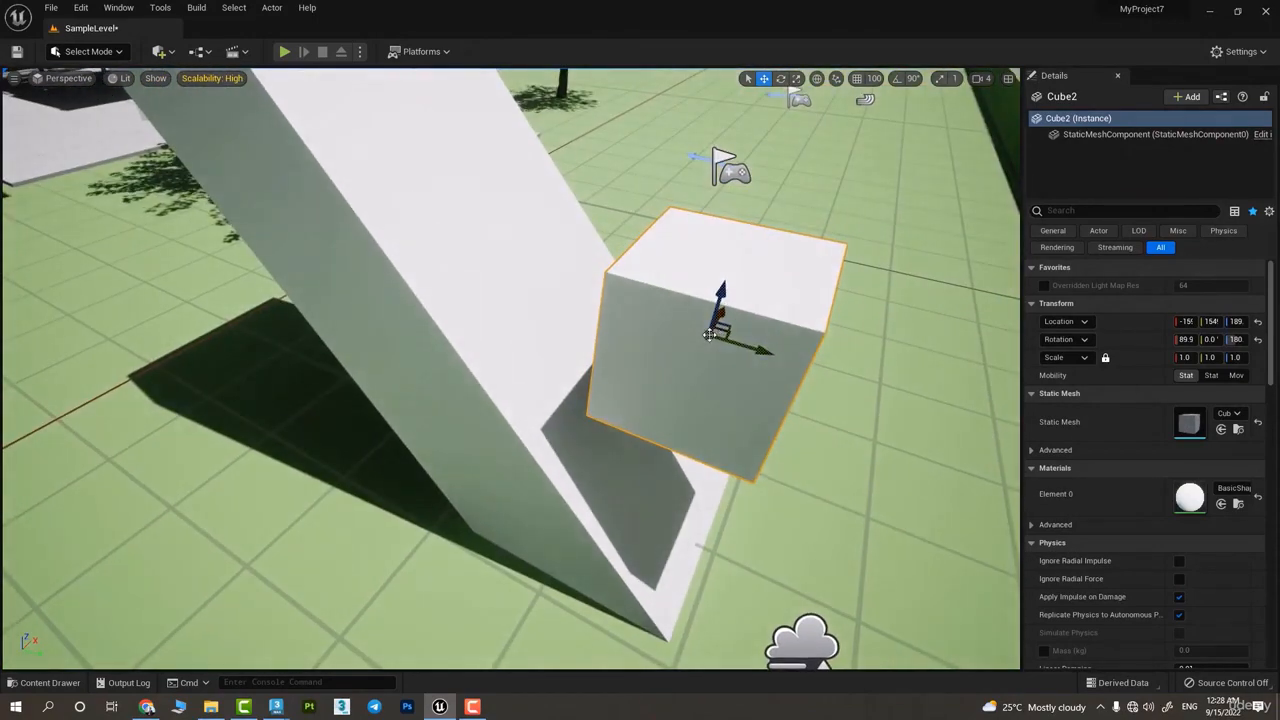
drag(709, 335, 618, 196)
Set the Surface Offset to 0.0 and move the unrotated cube onto the ground and then onto the leaning box's slope
click(838, 84)
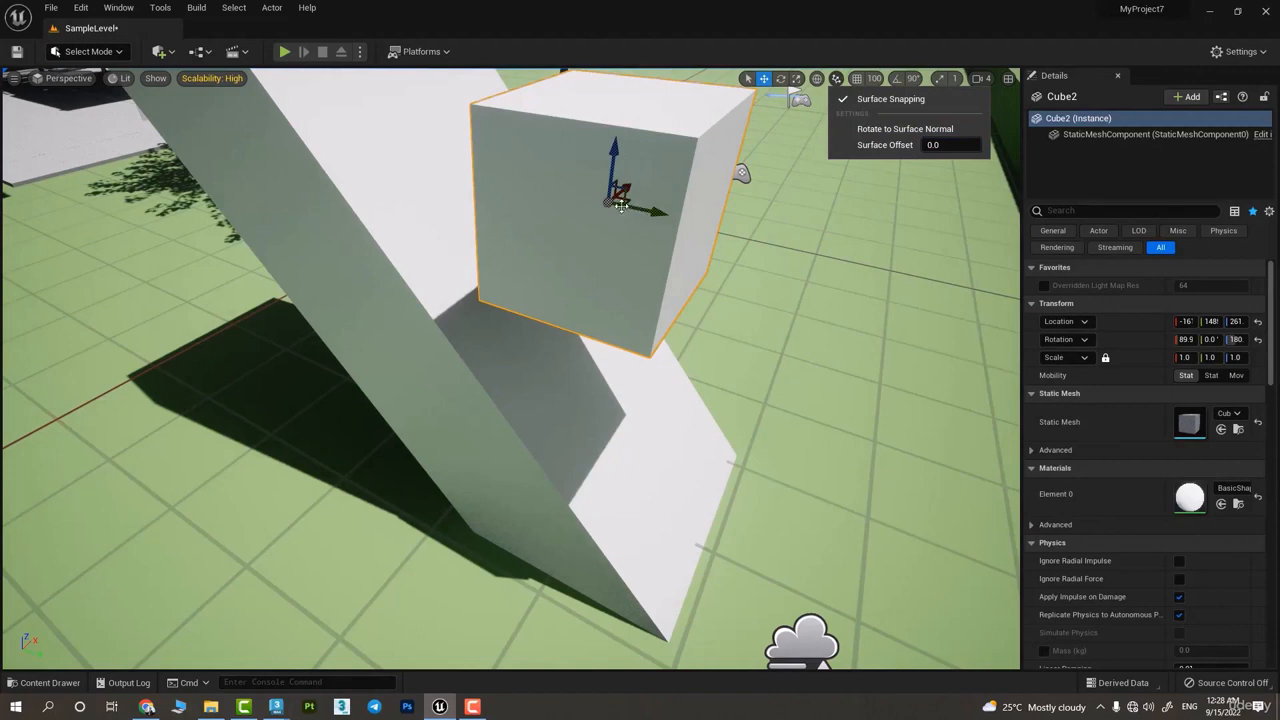
drag(620, 204, 863, 341)
right_drag(781, 377, 857, 346)
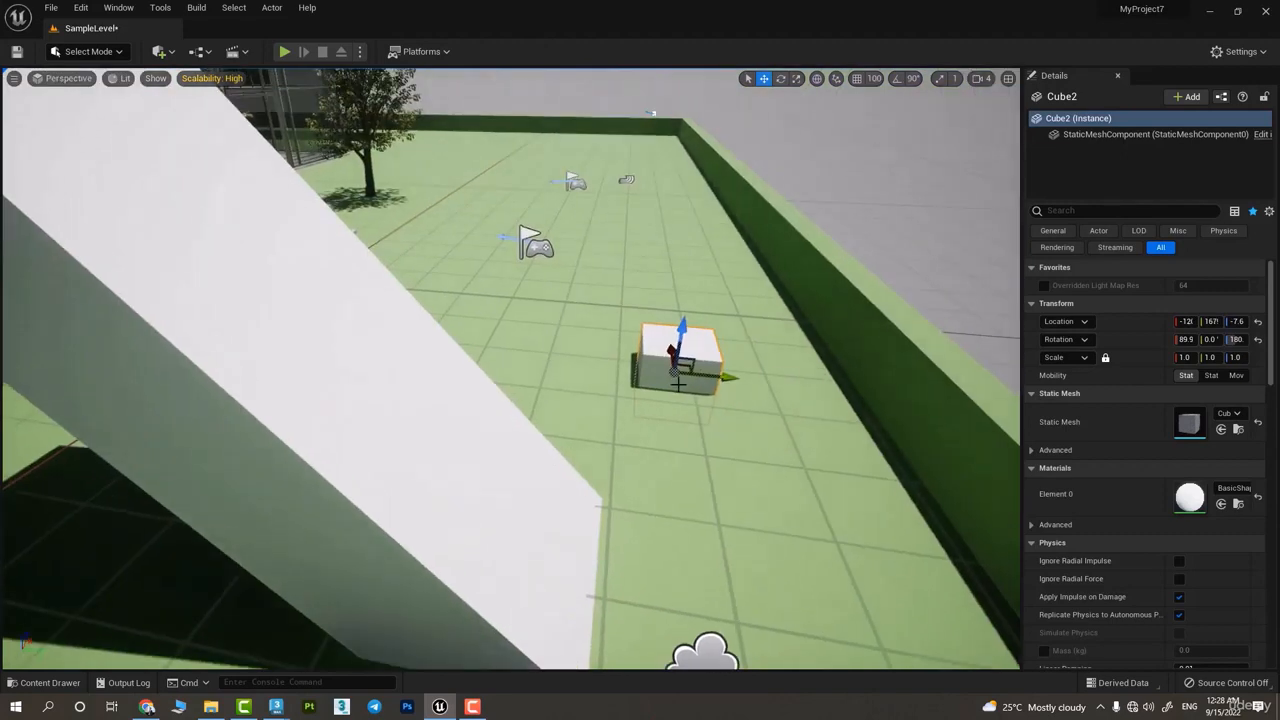
drag(670, 374, 487, 470)
Turn on Rotate to Surface Normal and move the cube along the slope so that it aligns with the surface
click(836, 78)
click(904, 129)
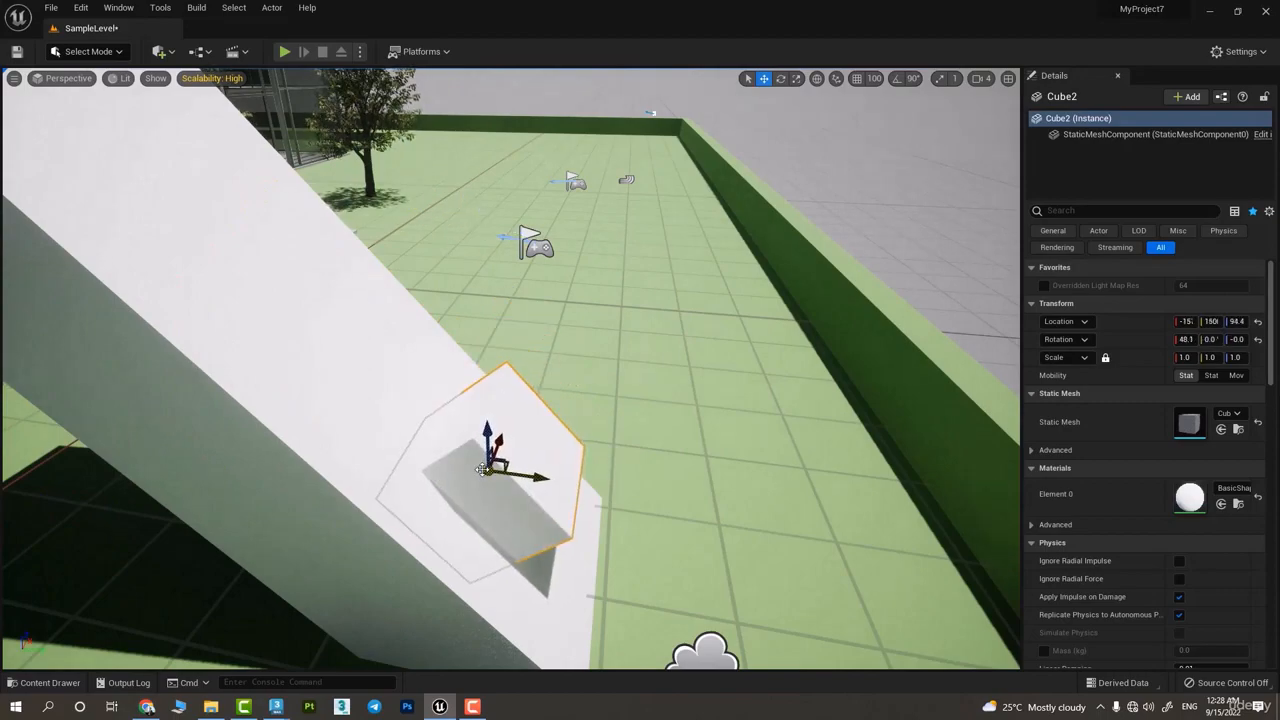
right_drag(482, 463, 450, 452)
Delete the small cube and the leaning box
key(Delete)
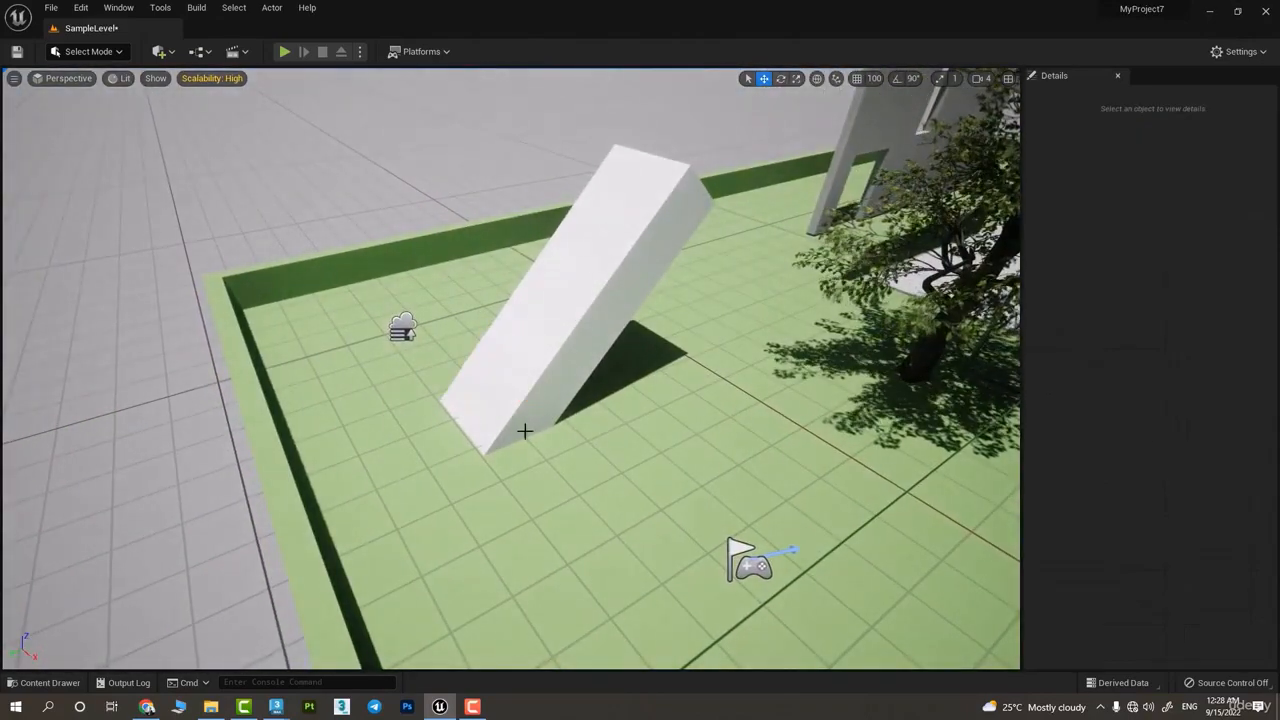
click(580, 300)
key(Delete)
Add a cube shape on the open ground and stretch it along Y to a scale of about 4.85
click(158, 51)
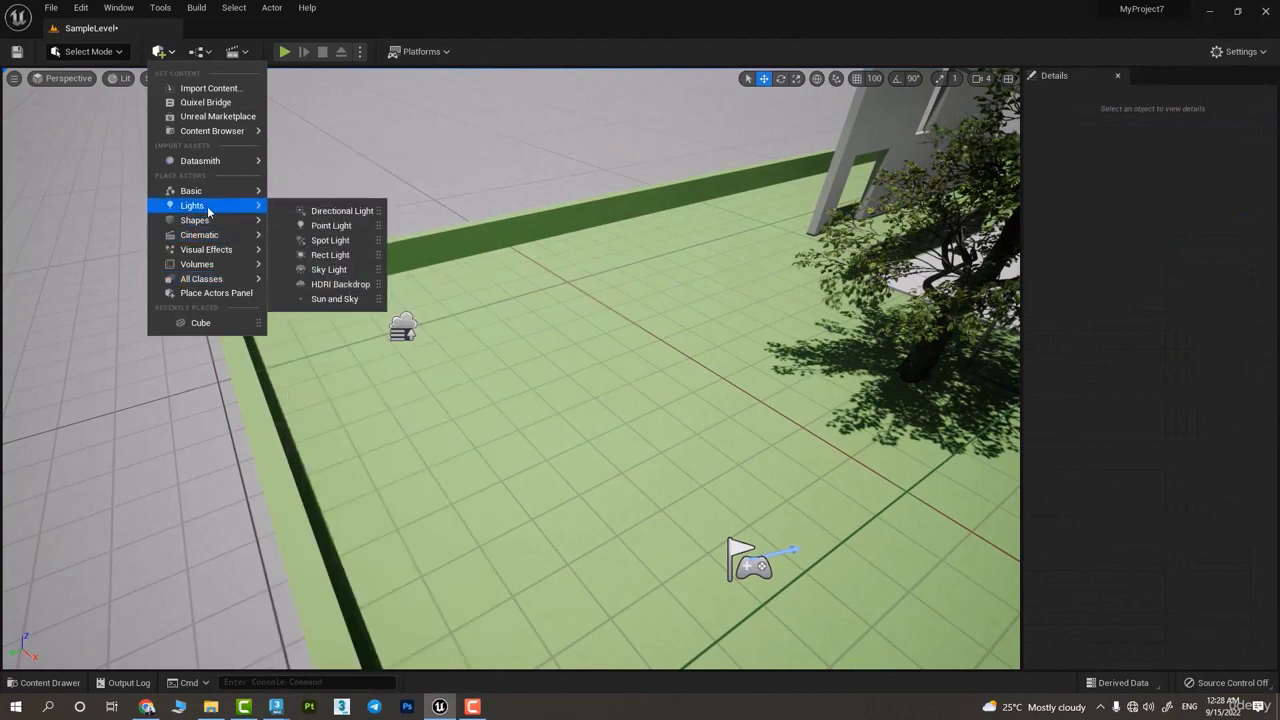
mouse_move(228, 221)
click(320, 225)
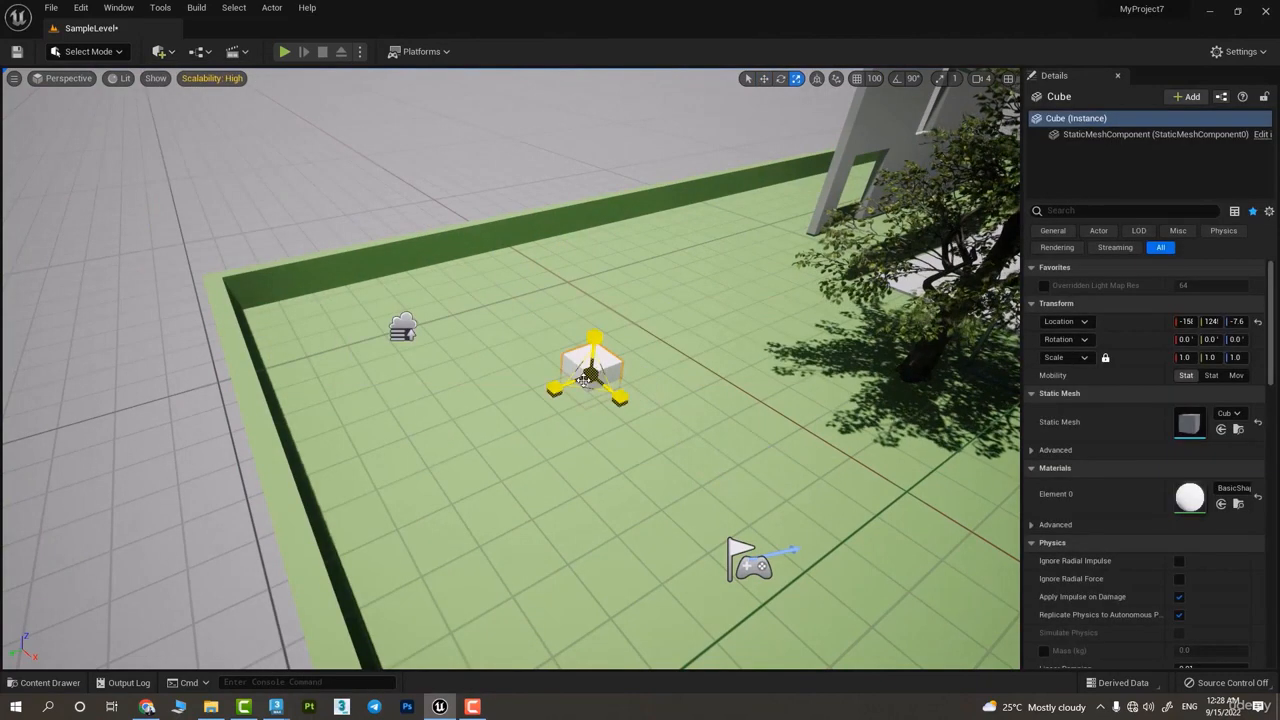
drag(555, 388, 478, 424)
key(w)
mouse_move(640, 351)
right_down()
mouse_move(660, 405)
mouse_move(637, 357)
right_up()
right_drag(606, 411, 740, 430)
right_drag(560, 405, 596, 380)
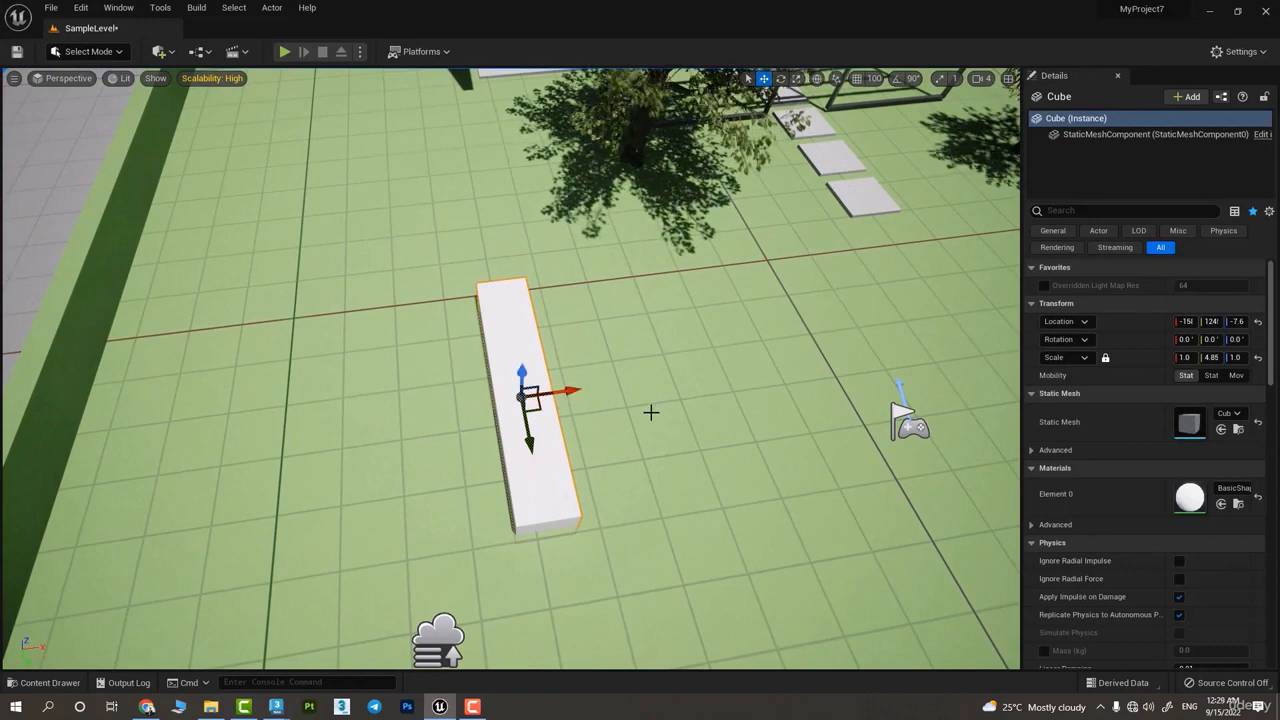
Try rotating the long cube around its default pivot, then undo the rotation
key(ctrl+e)
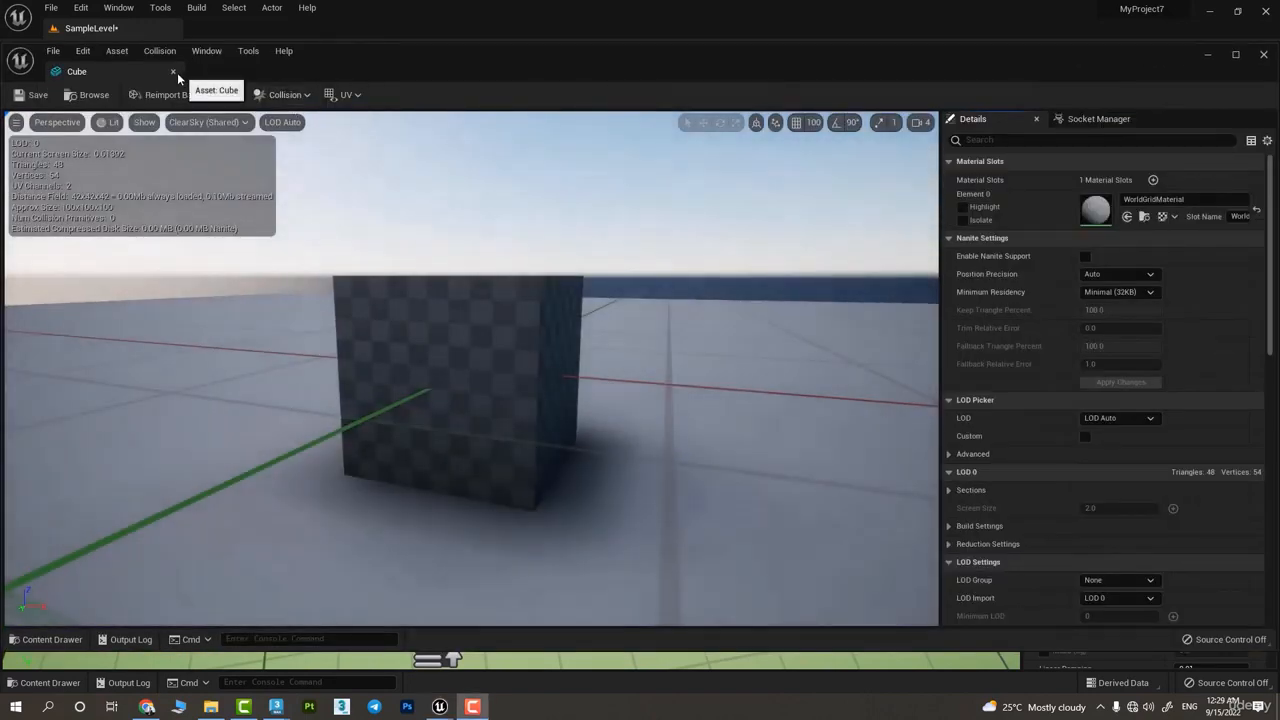
click(174, 72)
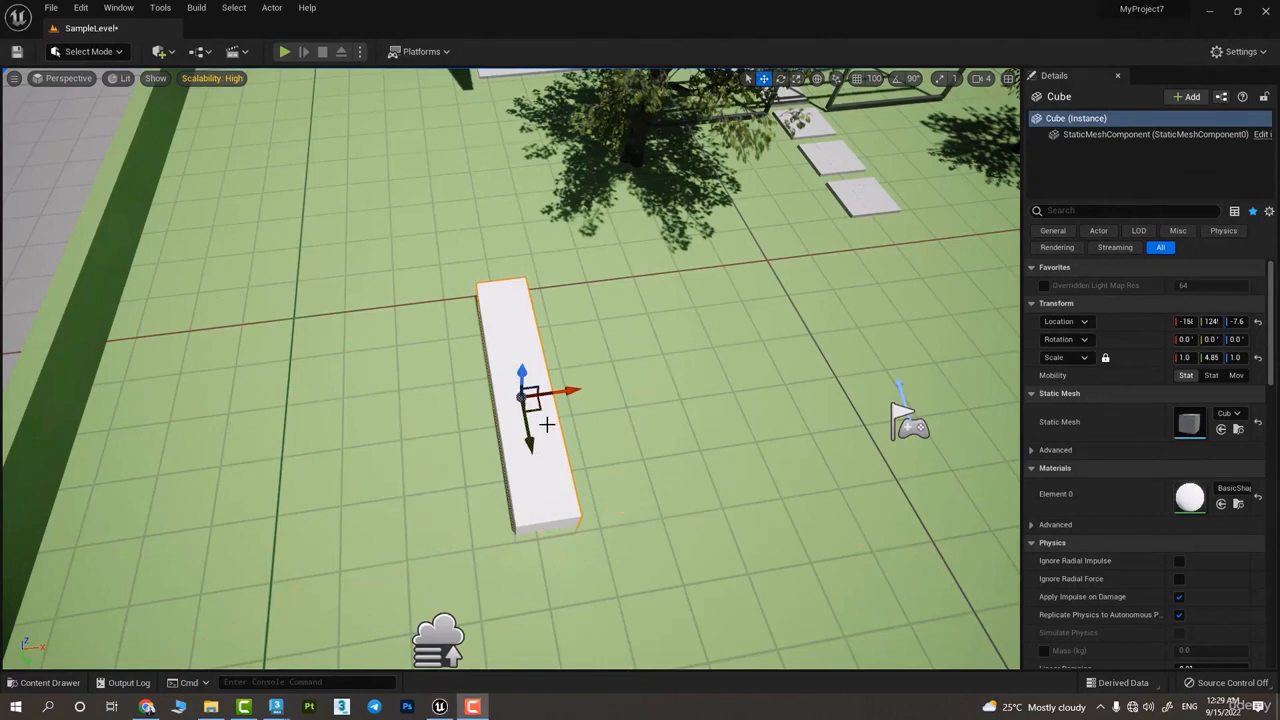
key(e)
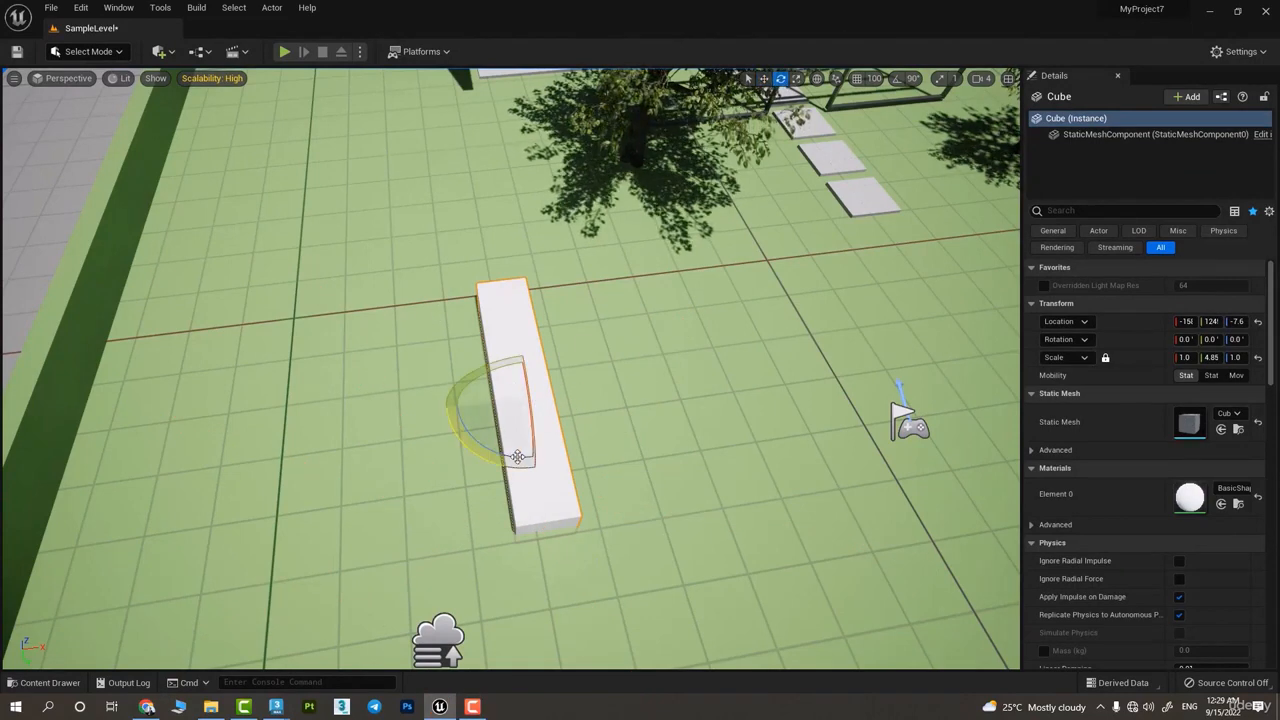
drag(460, 440, 211, 574)
key(ctrl+z)
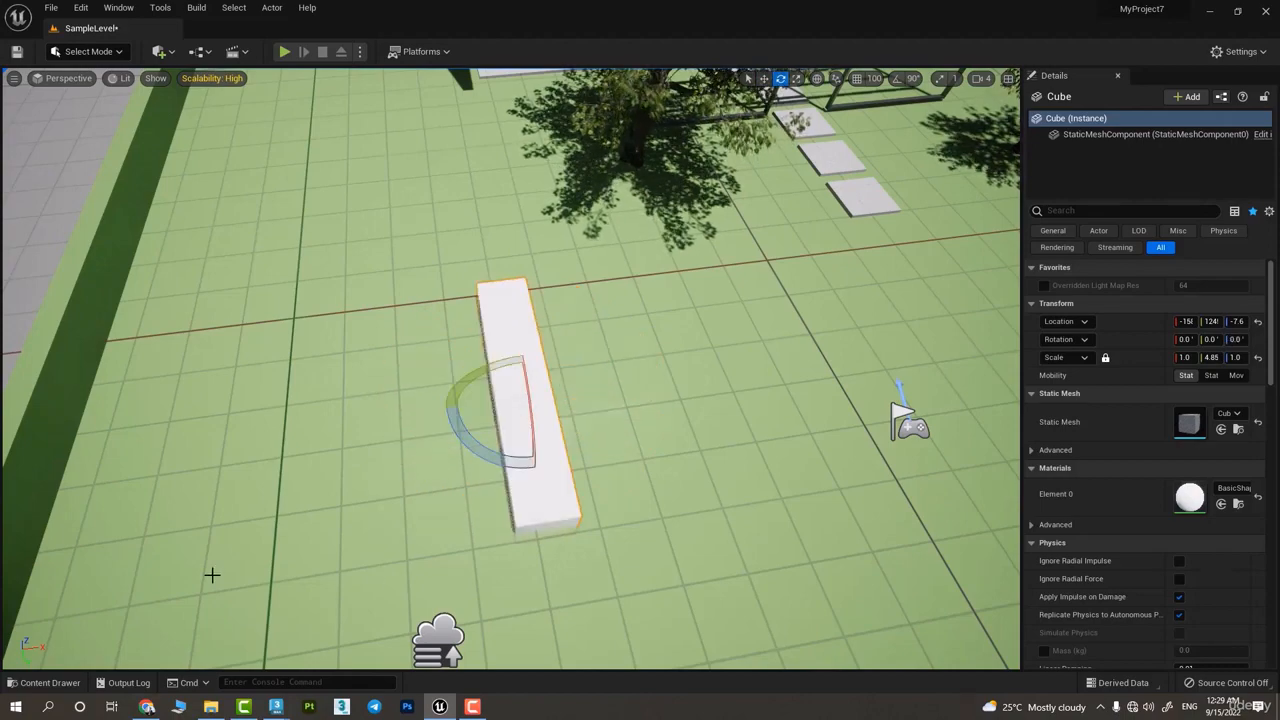
Temporarily move the long cube's pivot to its end corner, deselecting and reselecting the cube in between
key(w)
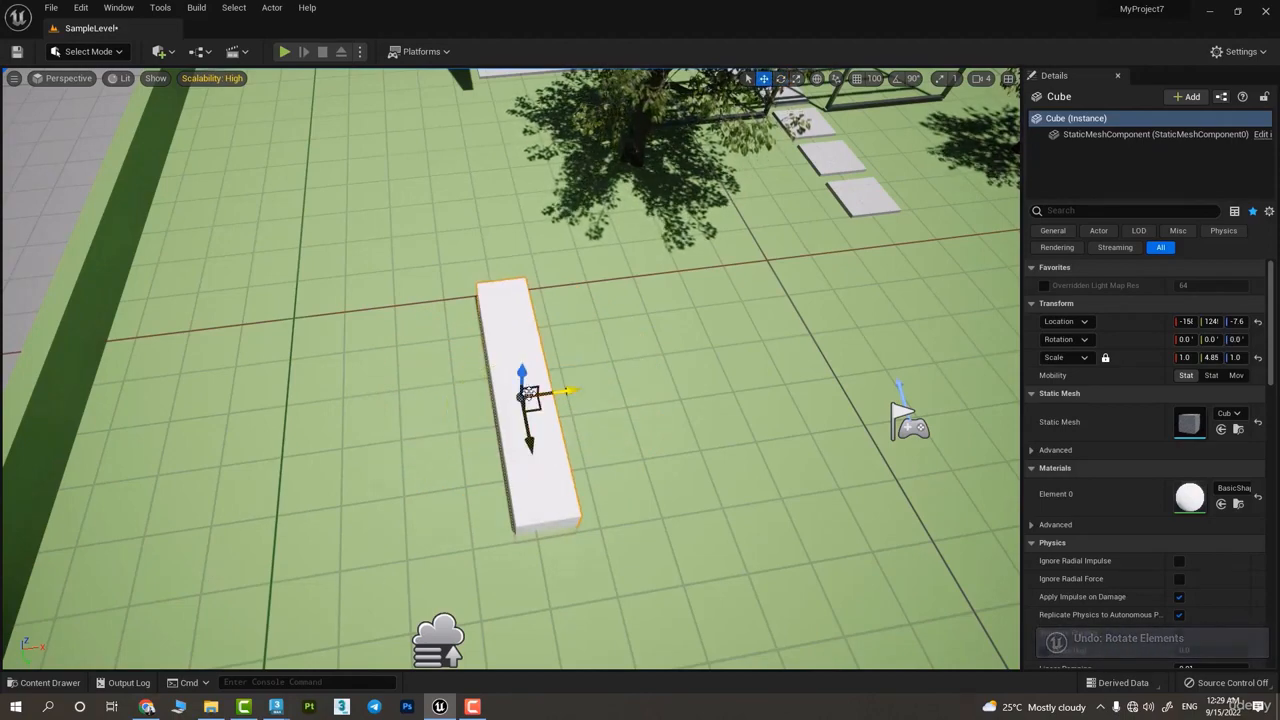
alt+drag(527, 393, 700, 398)
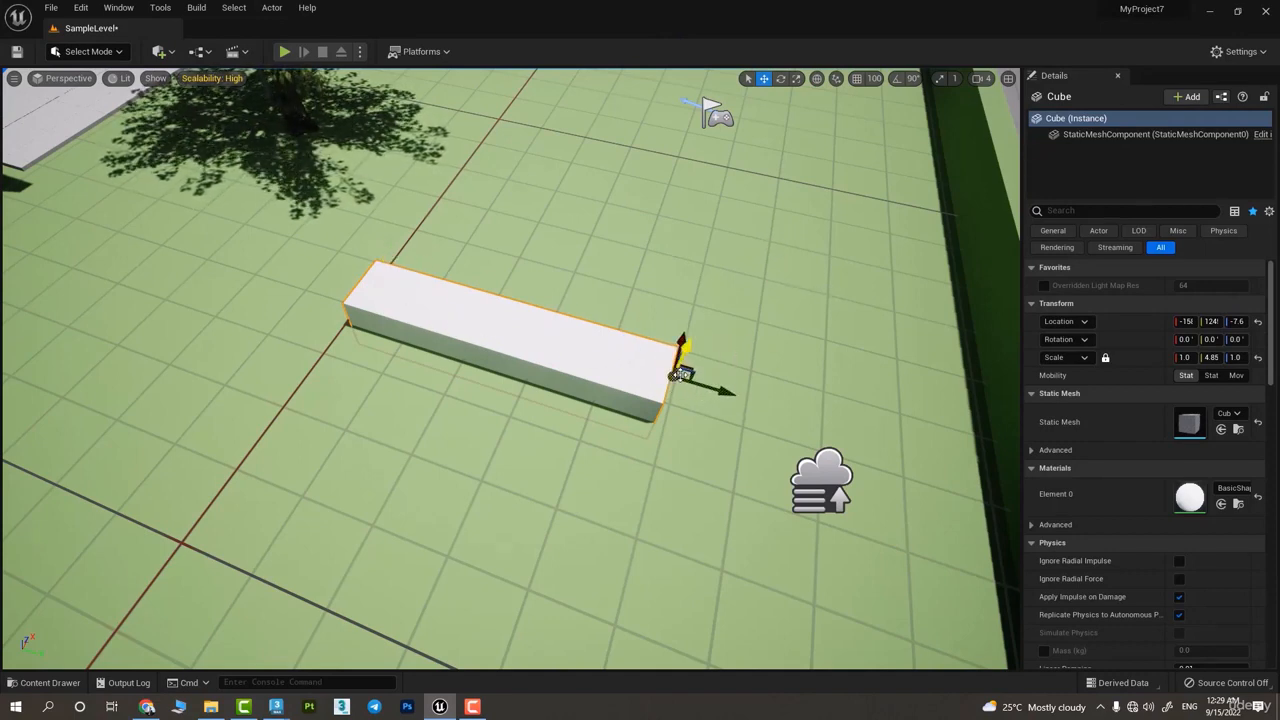
click(657, 295)
click(582, 366)
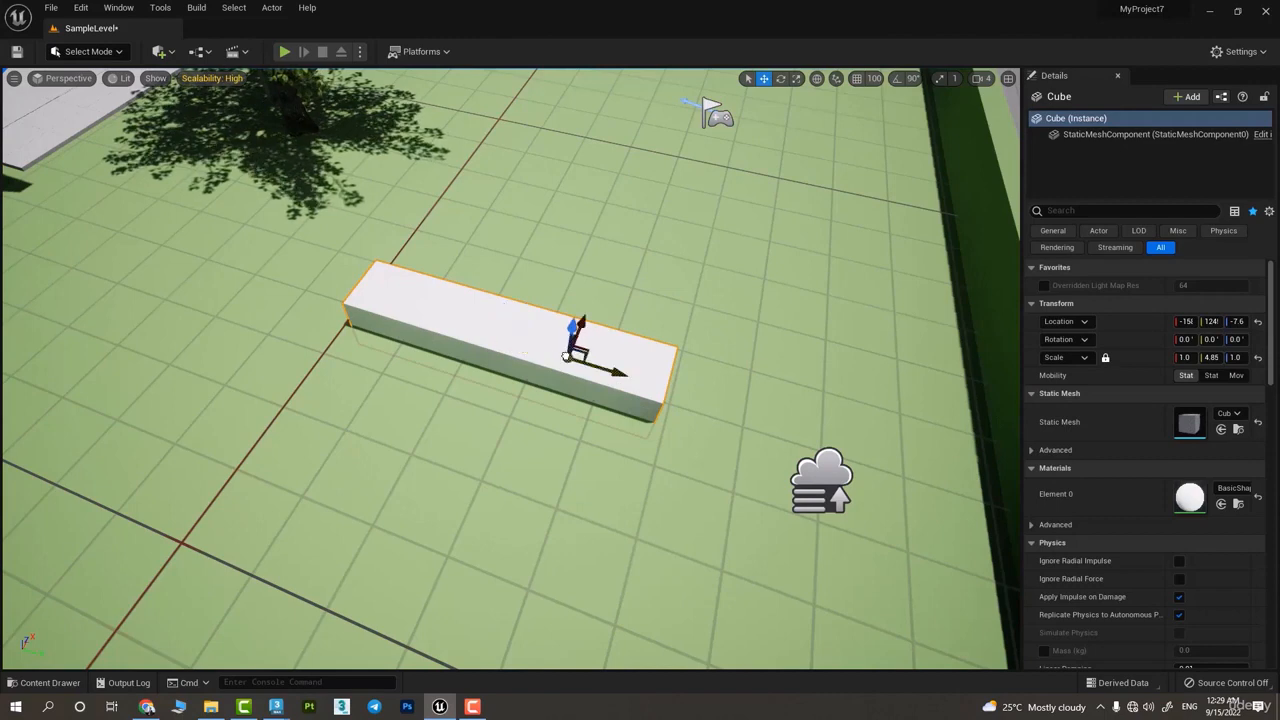
click(618, 322)
drag(588, 366, 582, 366)
click(588, 366)
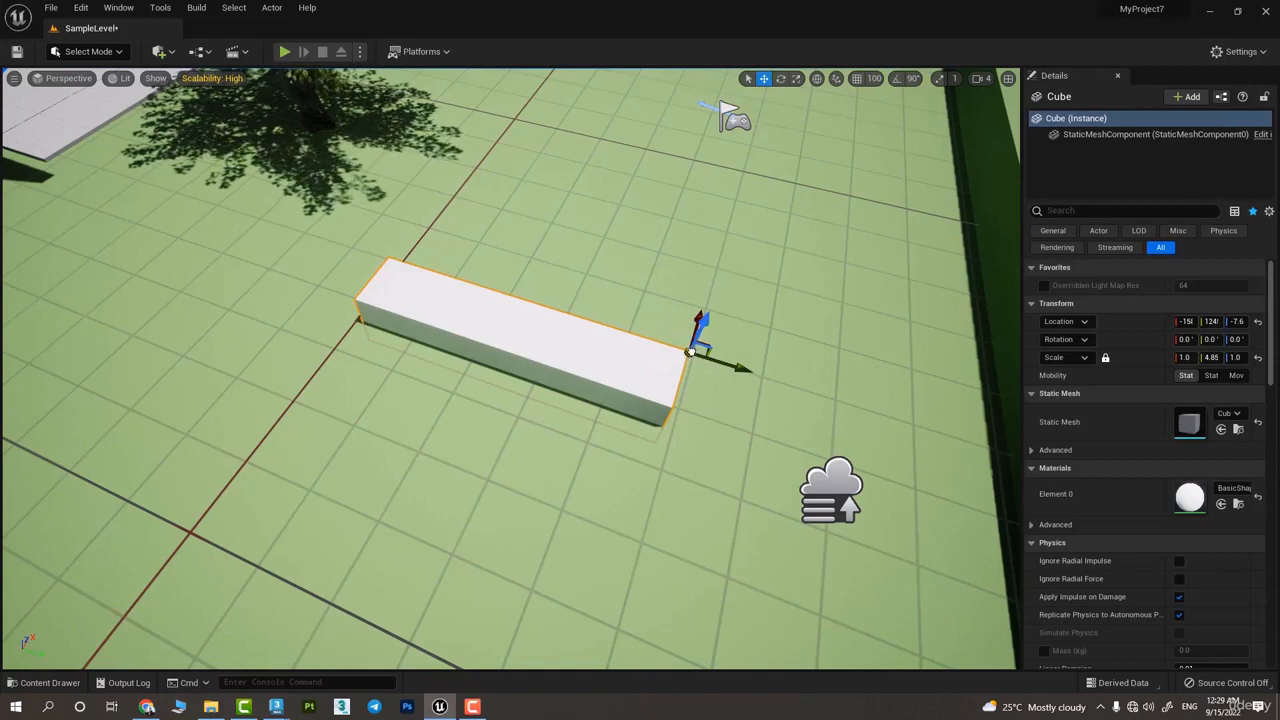
right_click(690, 352)
click(676, 372)
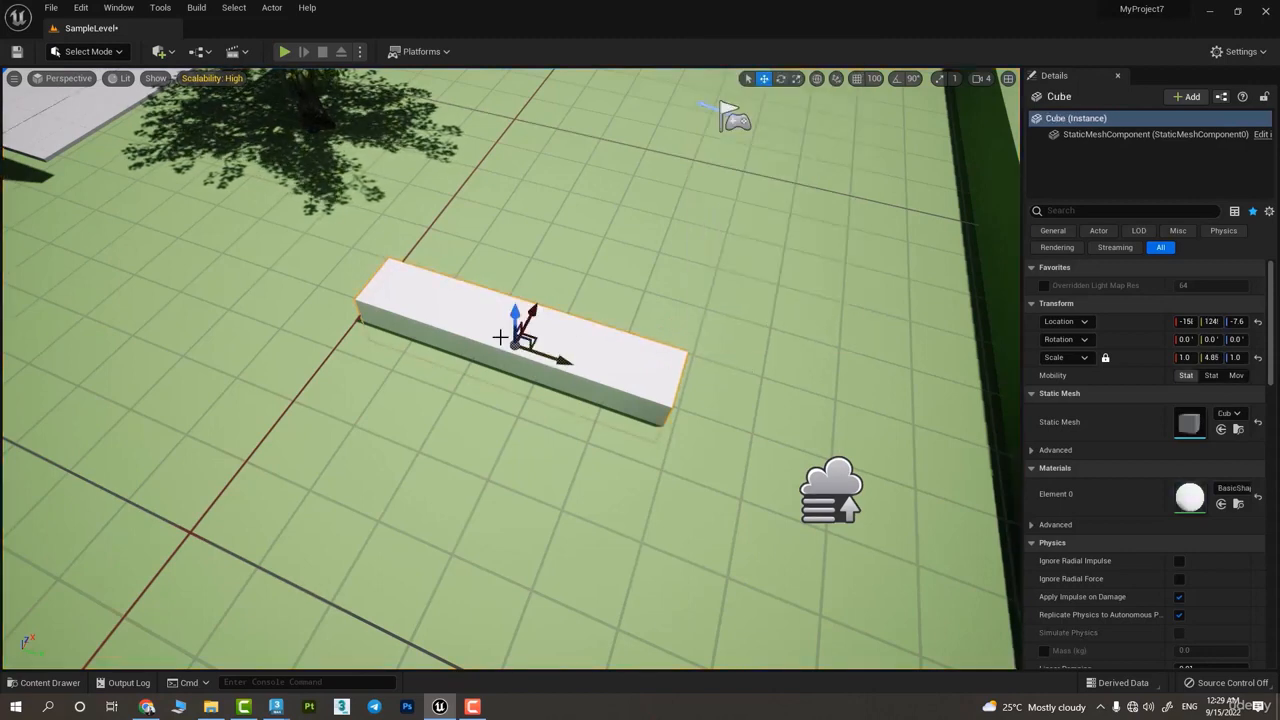
Set the pivot placed near the long cube's end as its pivot offset, then deselect and reselect the cube
right_click(633, 363)
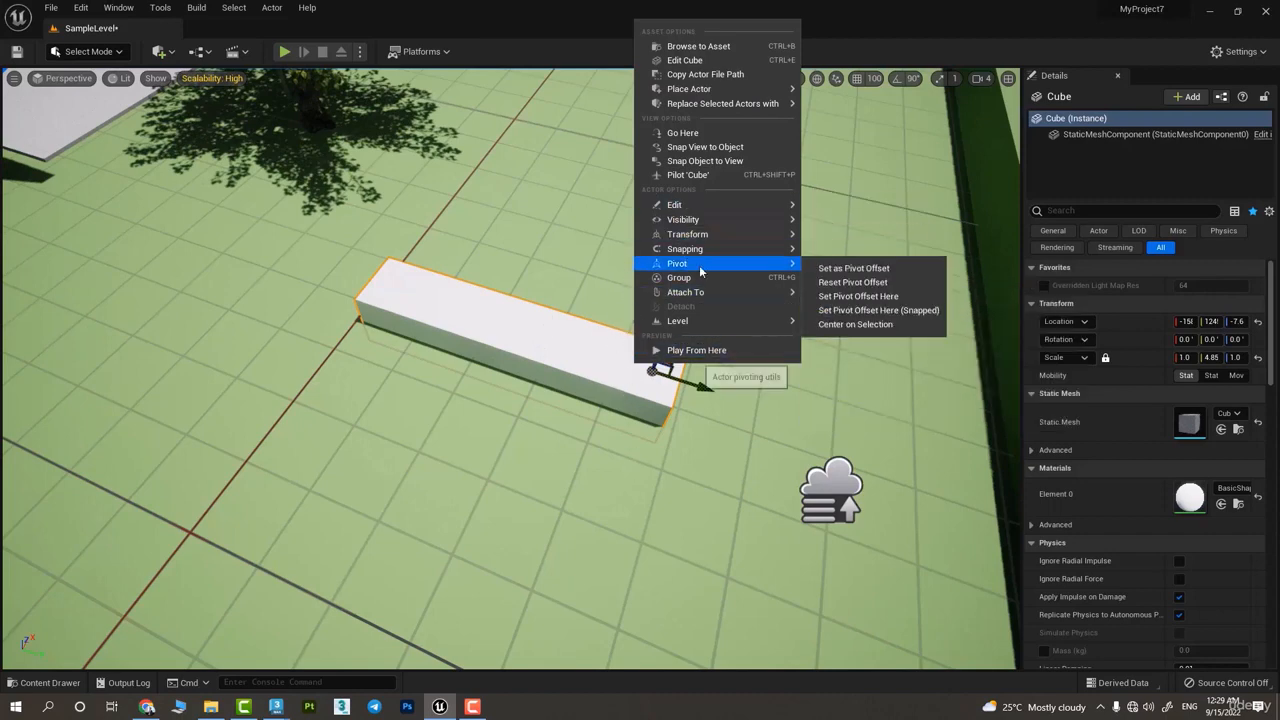
mouse_move(680, 266)
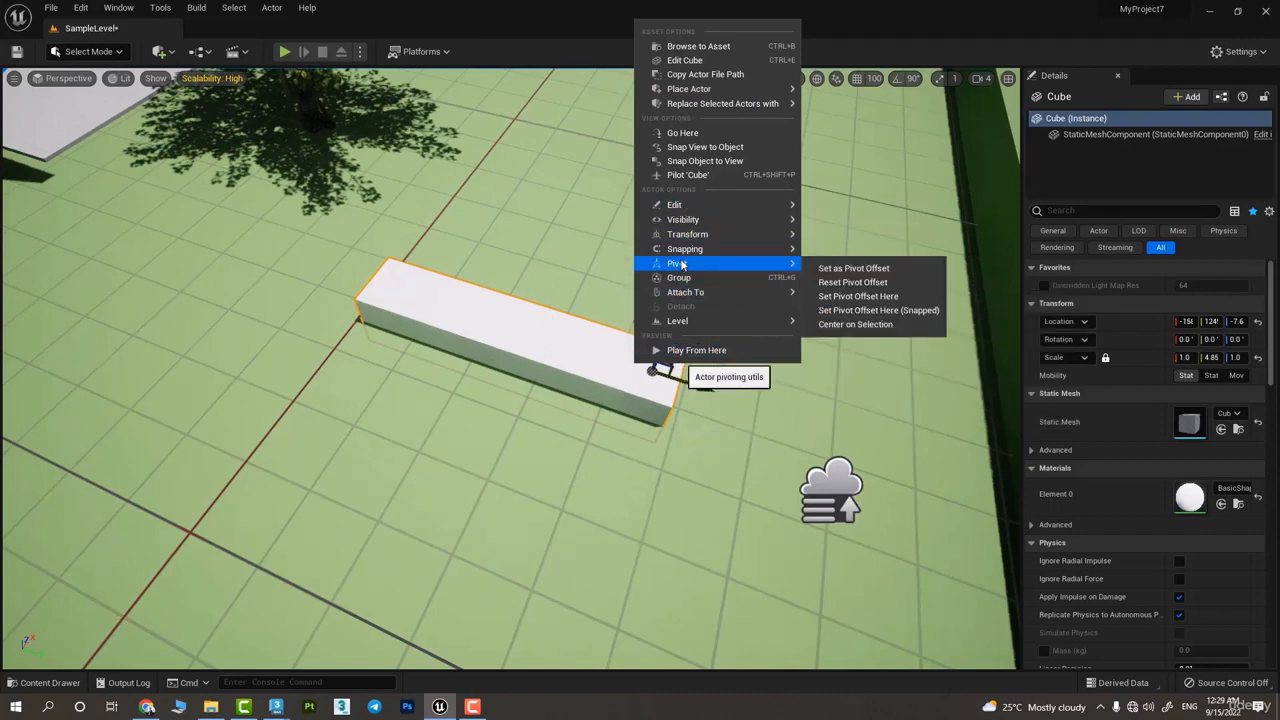
click(871, 277)
click(367, 407)
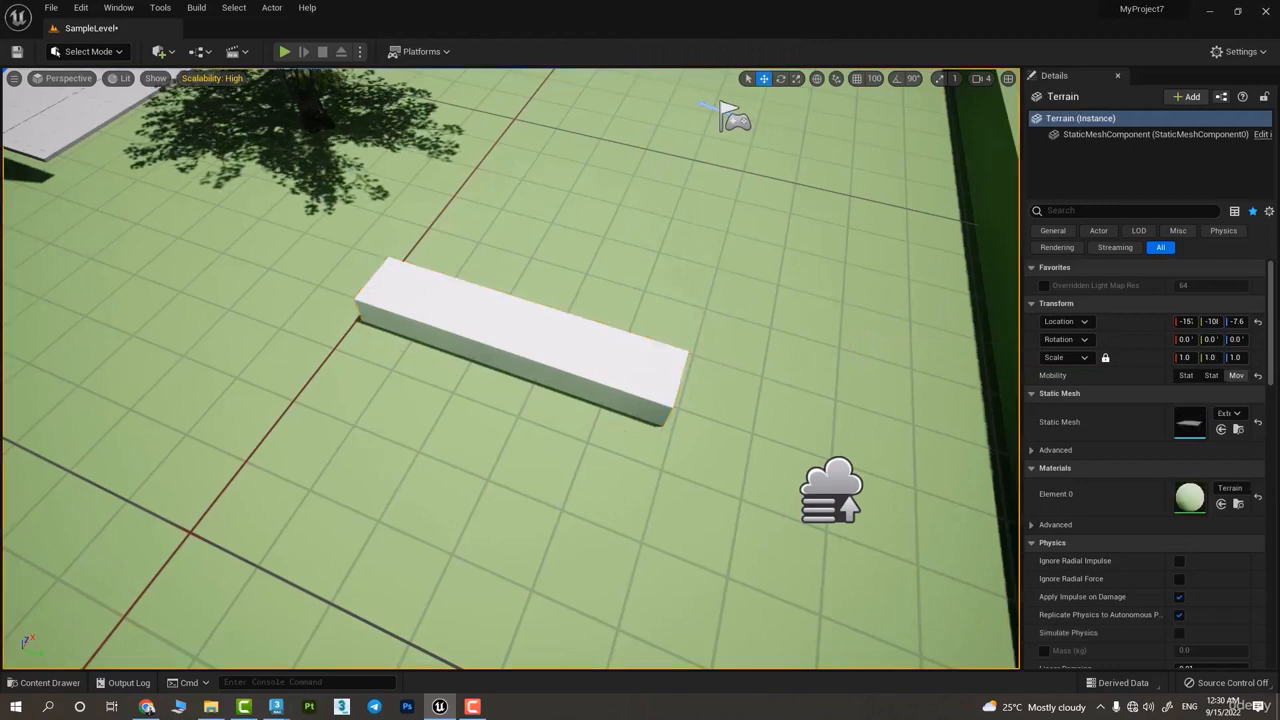
click(503, 343)
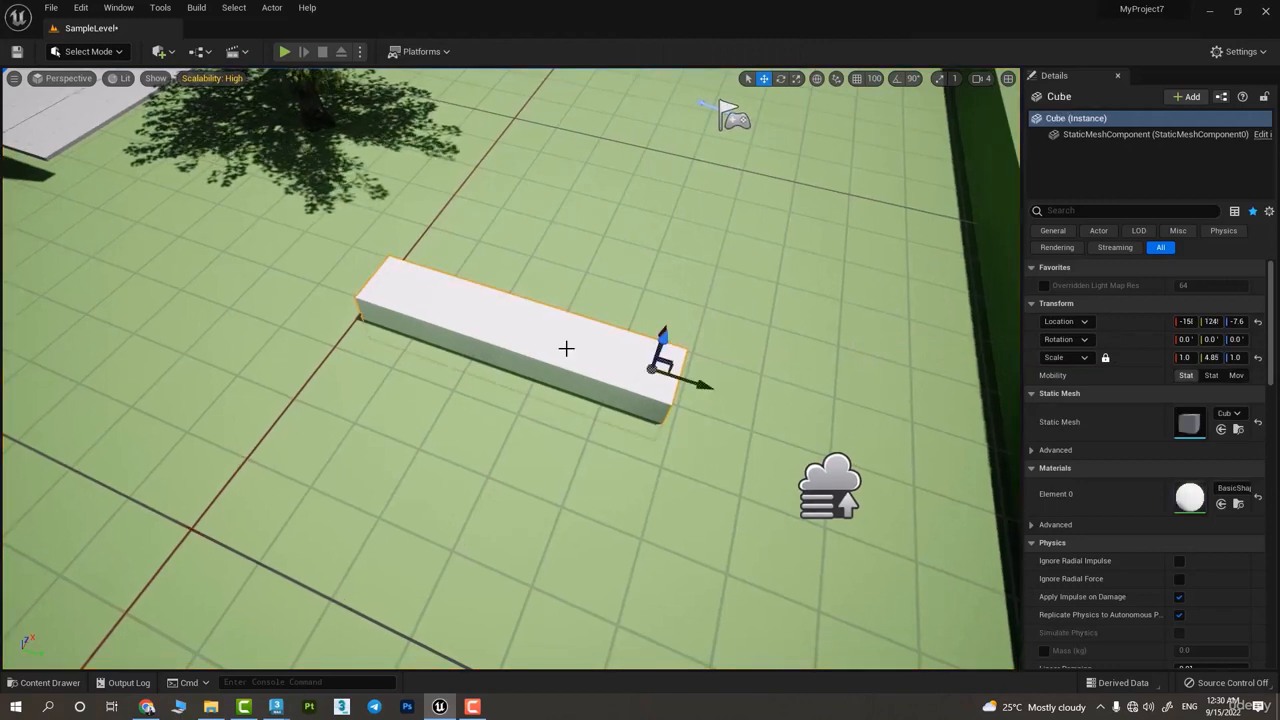
Move the pivot off the long cube onto the open ground and raise the cube to about 21.7 in Z
middle_drag(660, 372, 584, 172)
right_click(548, 340)
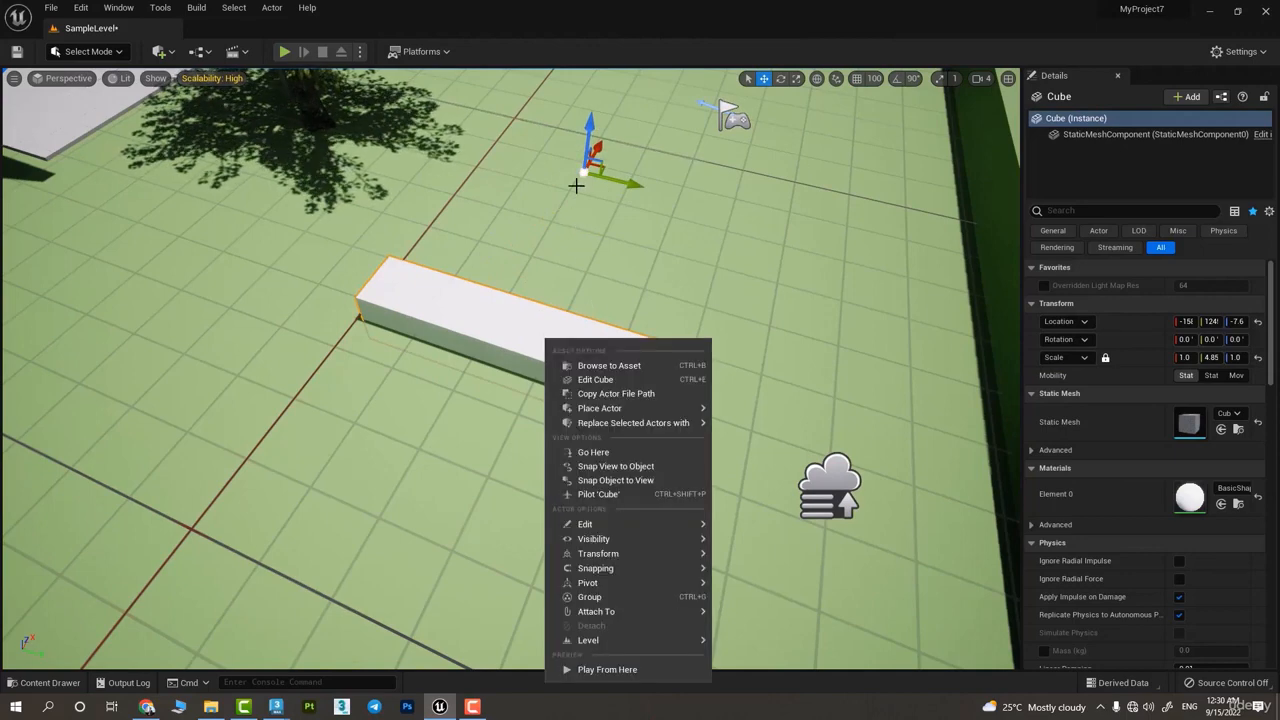
mouse_move(660, 583)
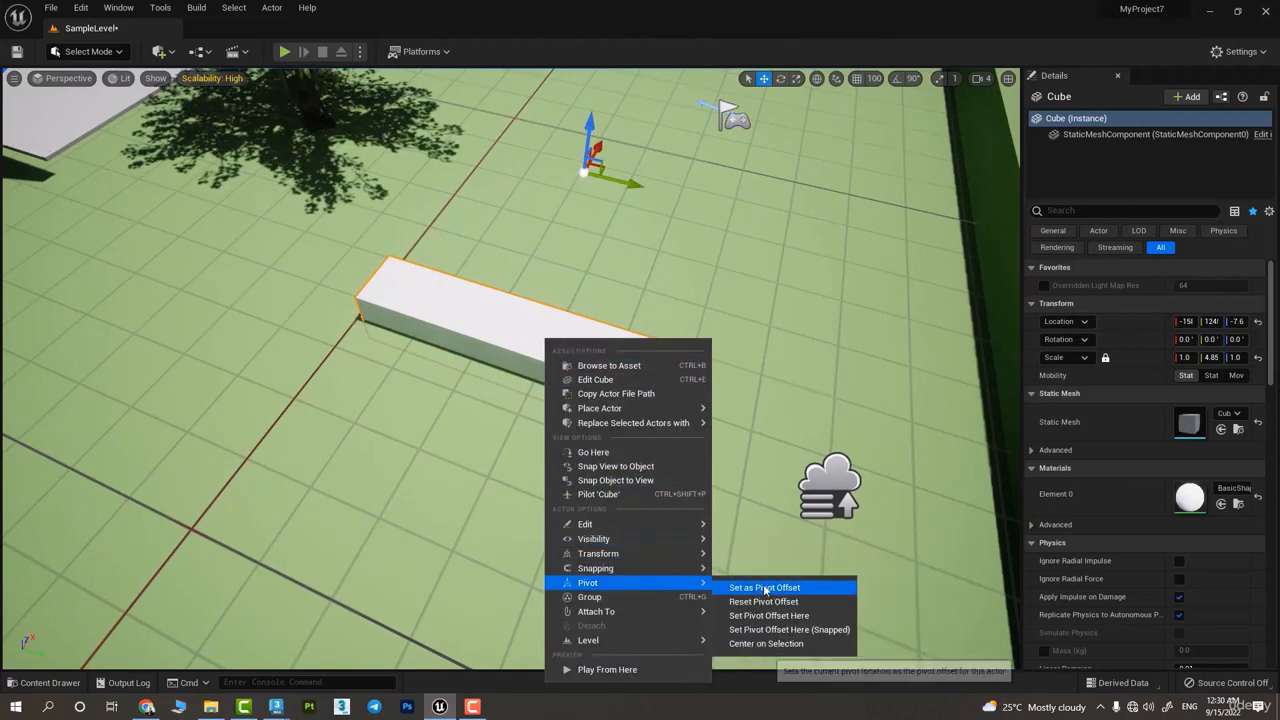
click(745, 335)
right_drag(745, 335, 634, 354)
click(634, 354)
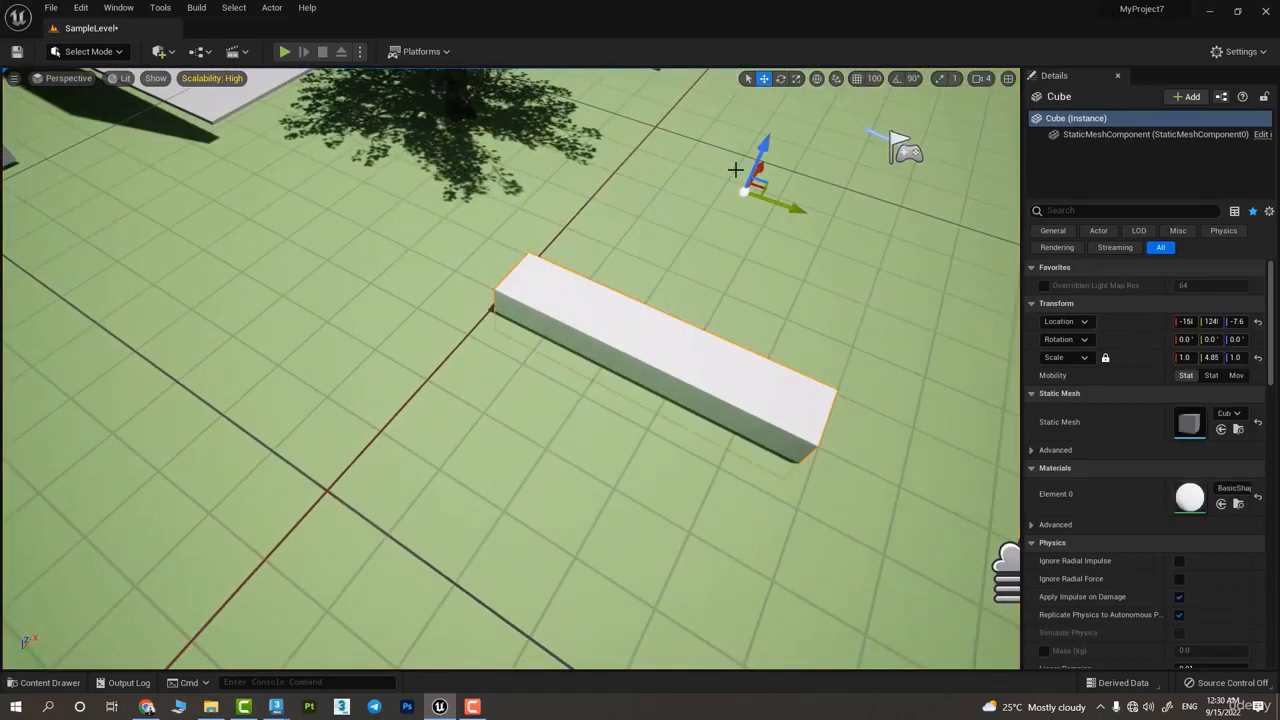
mouse_move(763, 147)
mouse_down()
mouse_move(785, 100)
mouse_move(770, 130)
mouse_up()
Move the pivot back onto the end of the long cube and set it as the pivot offset
right_drag(770, 130, 474, 171)
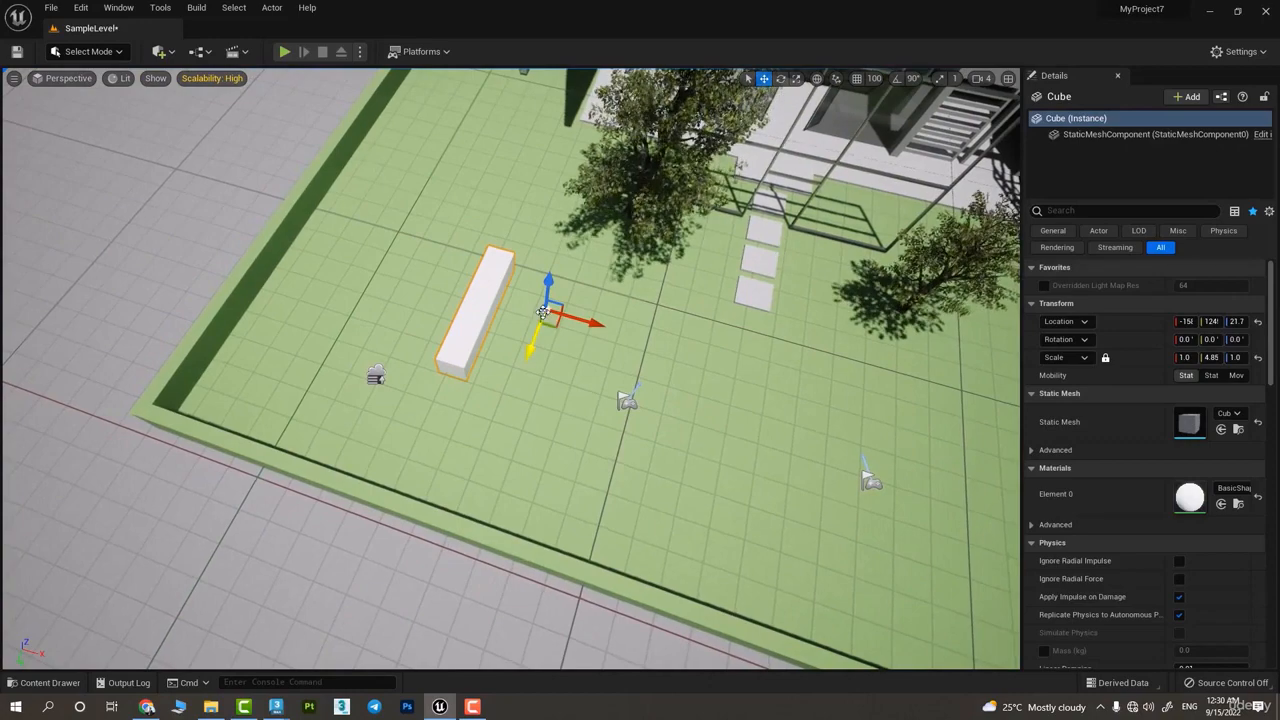
right_drag(531, 344, 514, 350)
right_drag(549, 299, 577, 301)
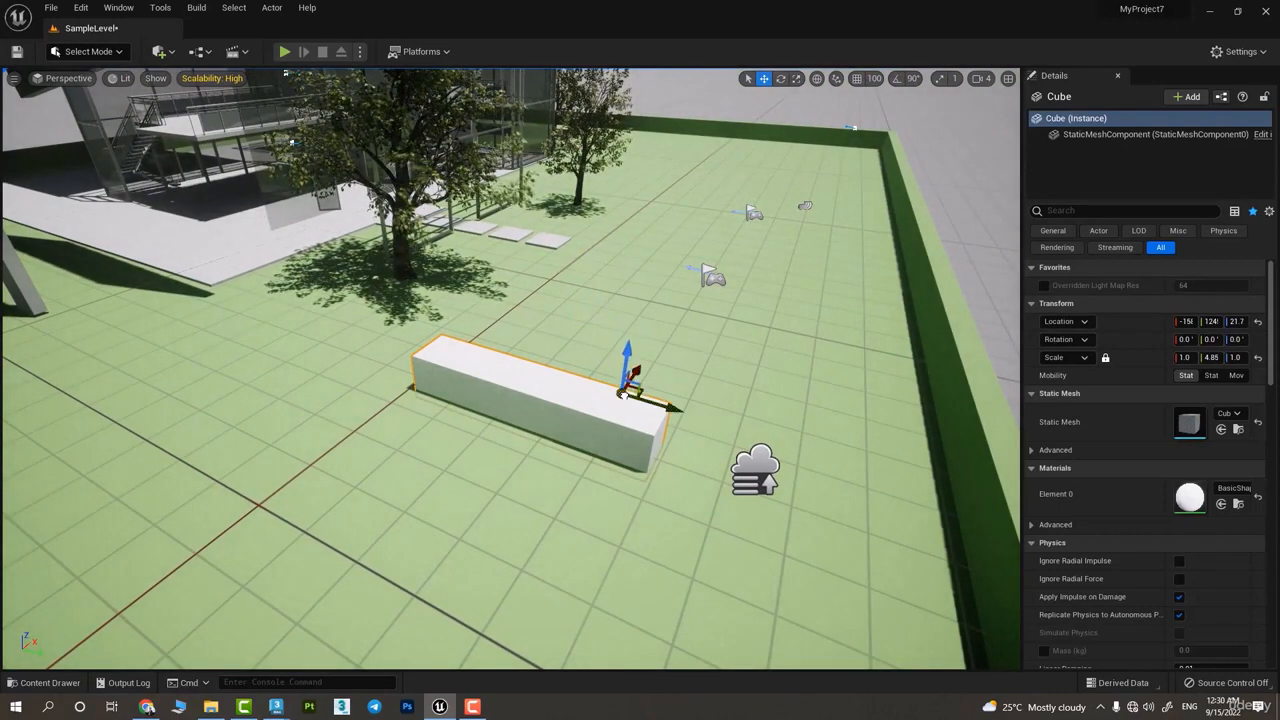
right_click(645, 422)
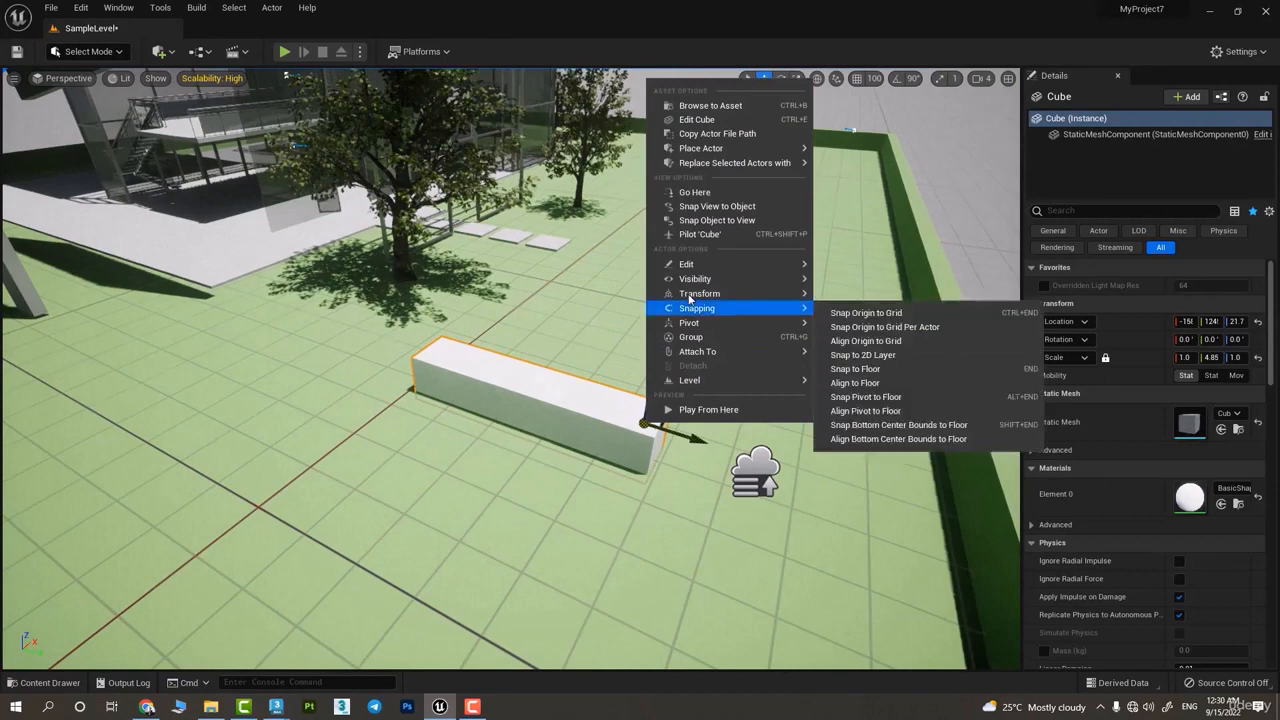
mouse_move(732, 322)
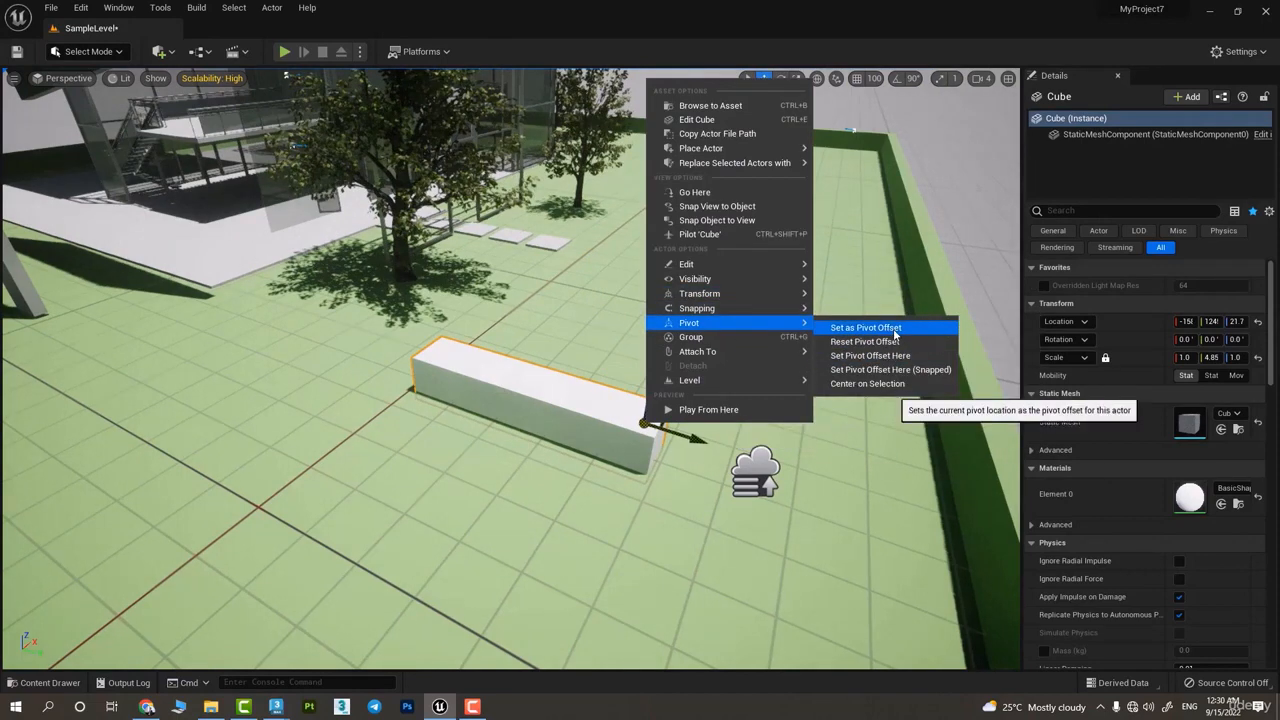
click(866, 328)
Rotate duplicates of the long cube around its offset pivot to create several copies at different angles
right_drag(662, 427, 662, 435)
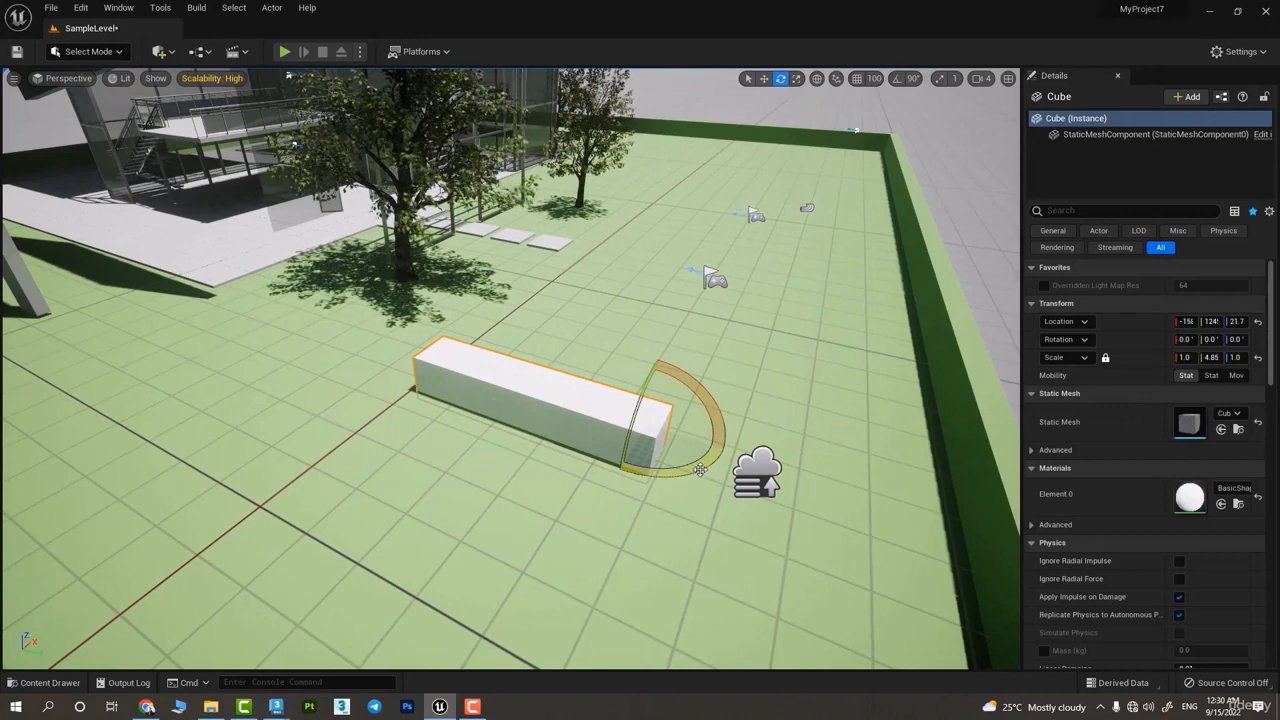
alt+drag(700, 470, 696, 455)
alt+drag(804, 402, 1134, 185)
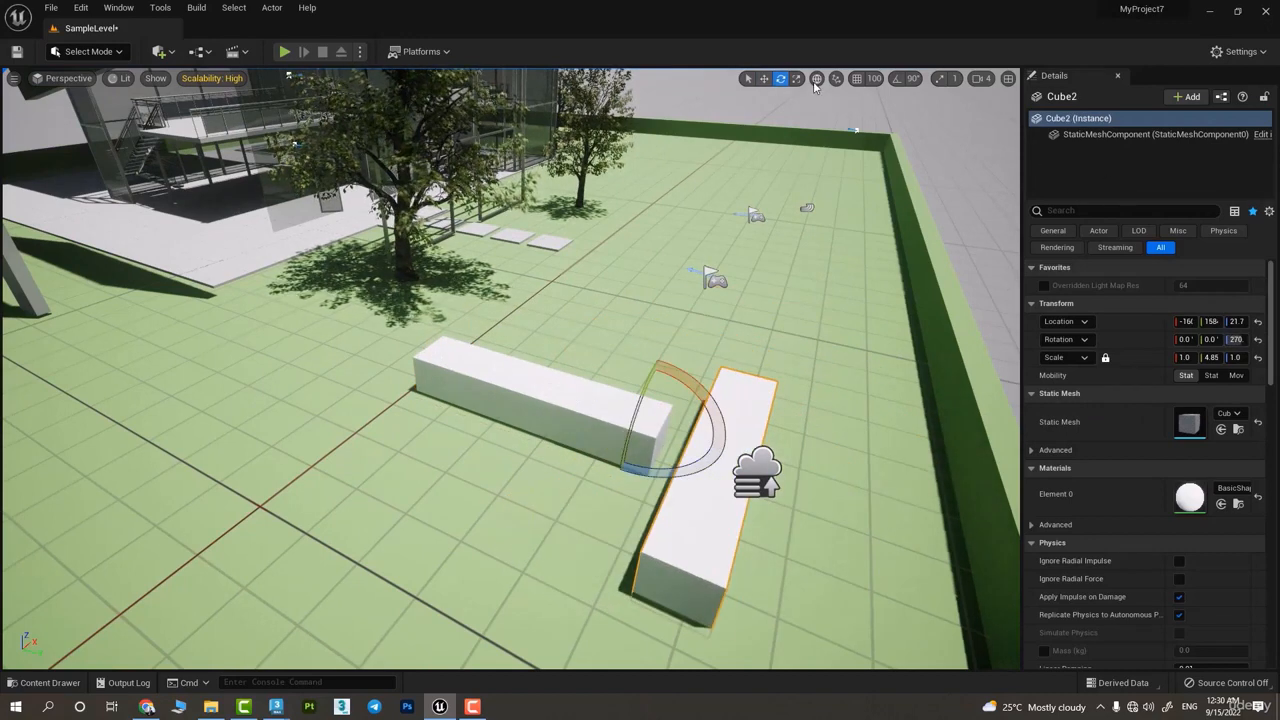
drag(682, 474, 840, 435)
alt+drag(661, 424, 719, 468)
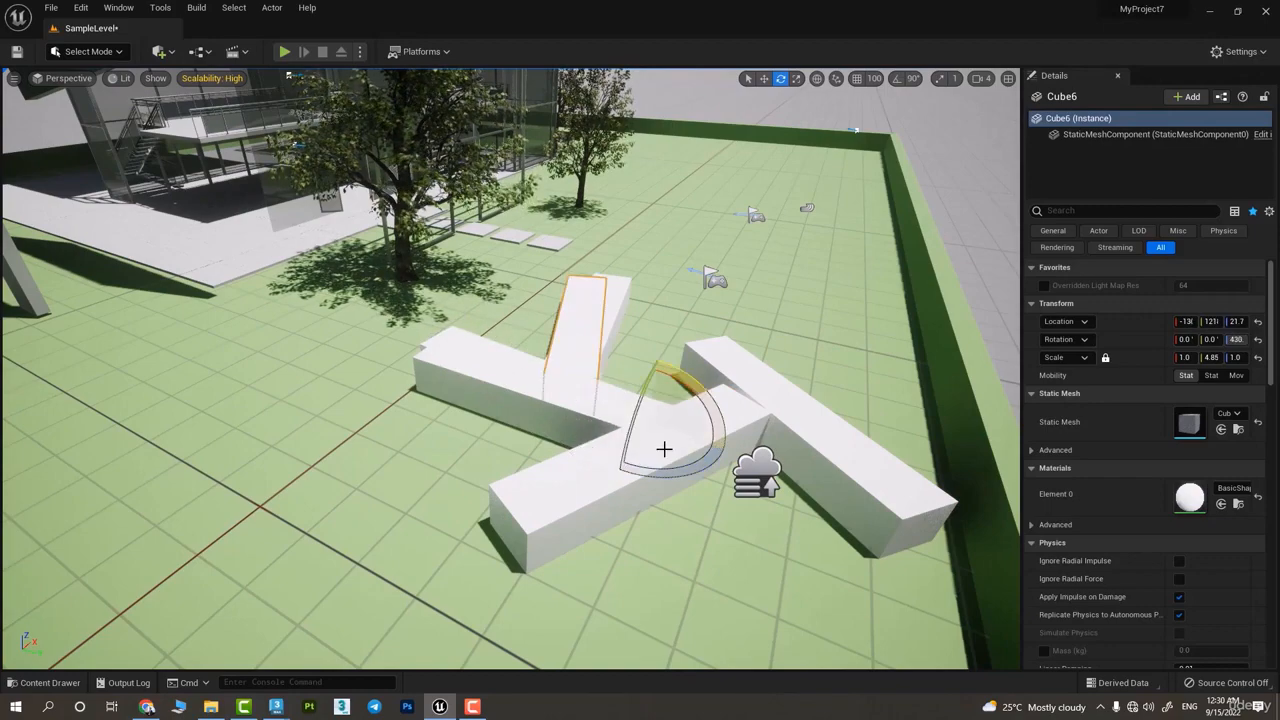
Duplicate the long cube by moving copies across the ground to form a row beside the boundary wall
click(735, 374)
alt+drag(735, 374, 948, 538)
scroll(498, 340, down, 6)
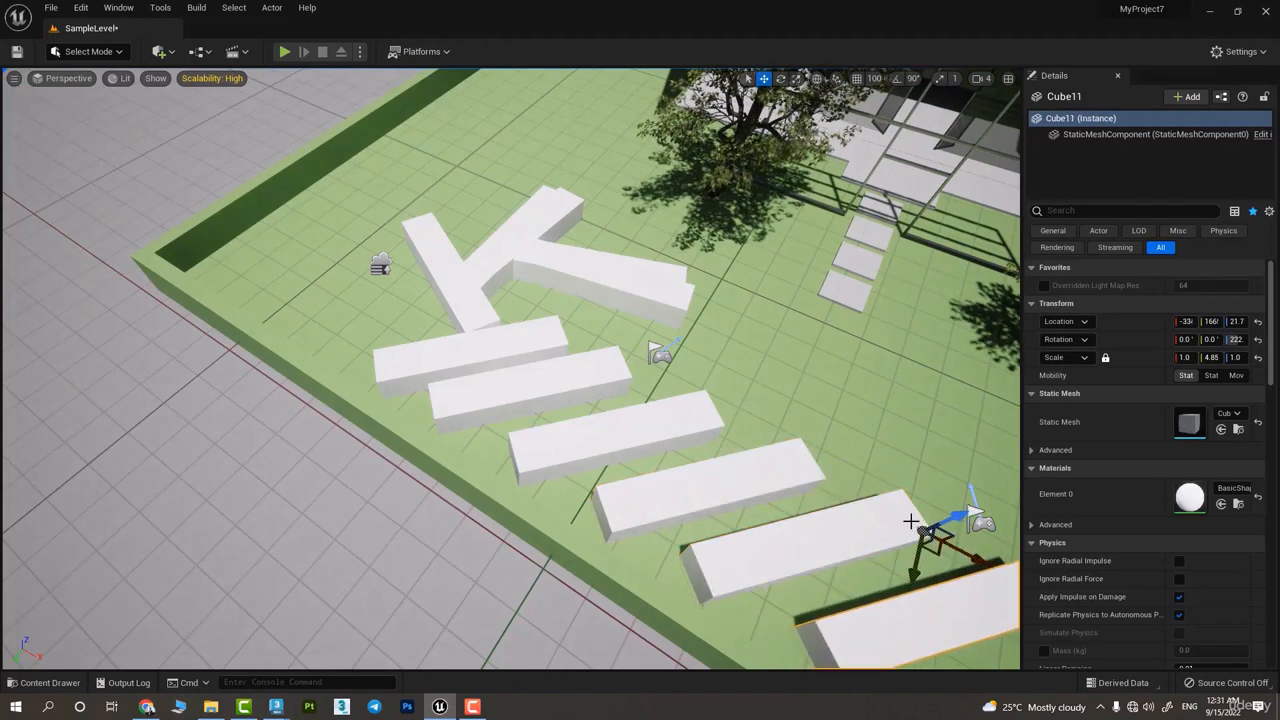
Scale the last cube of the row along its X axis to about 0.6, keeping the offset pivot
key(e)
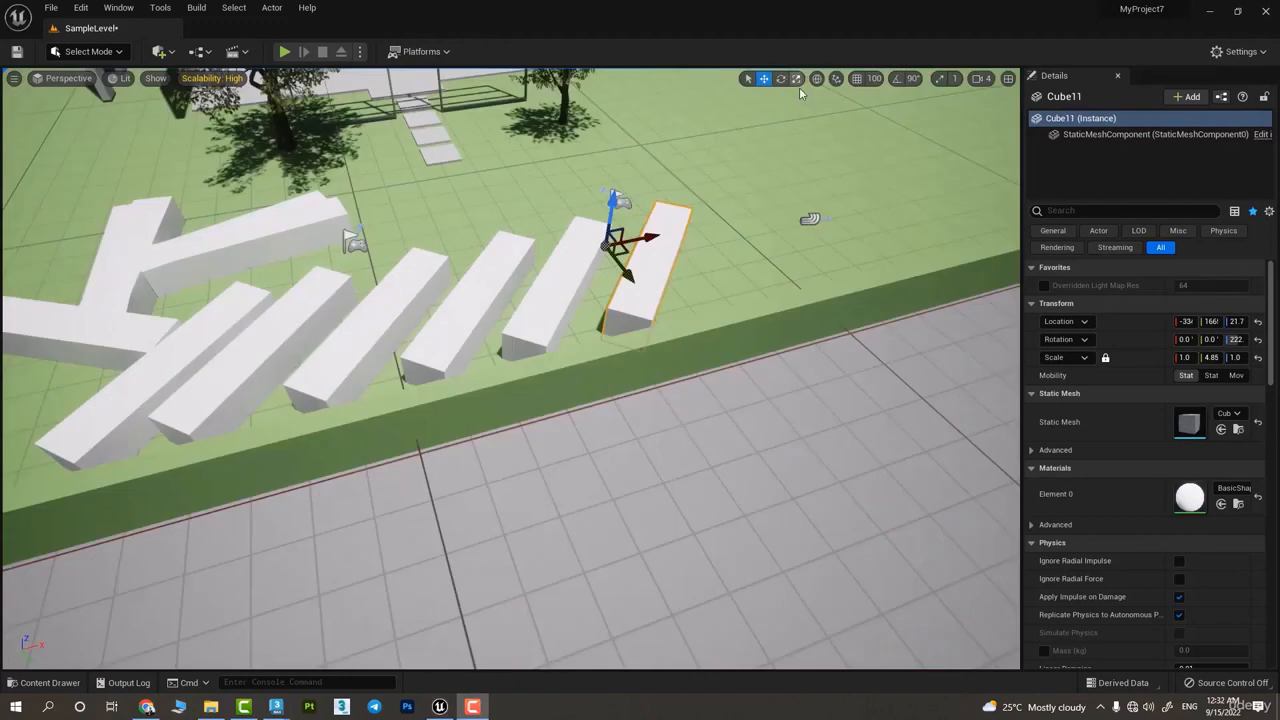
click(798, 80)
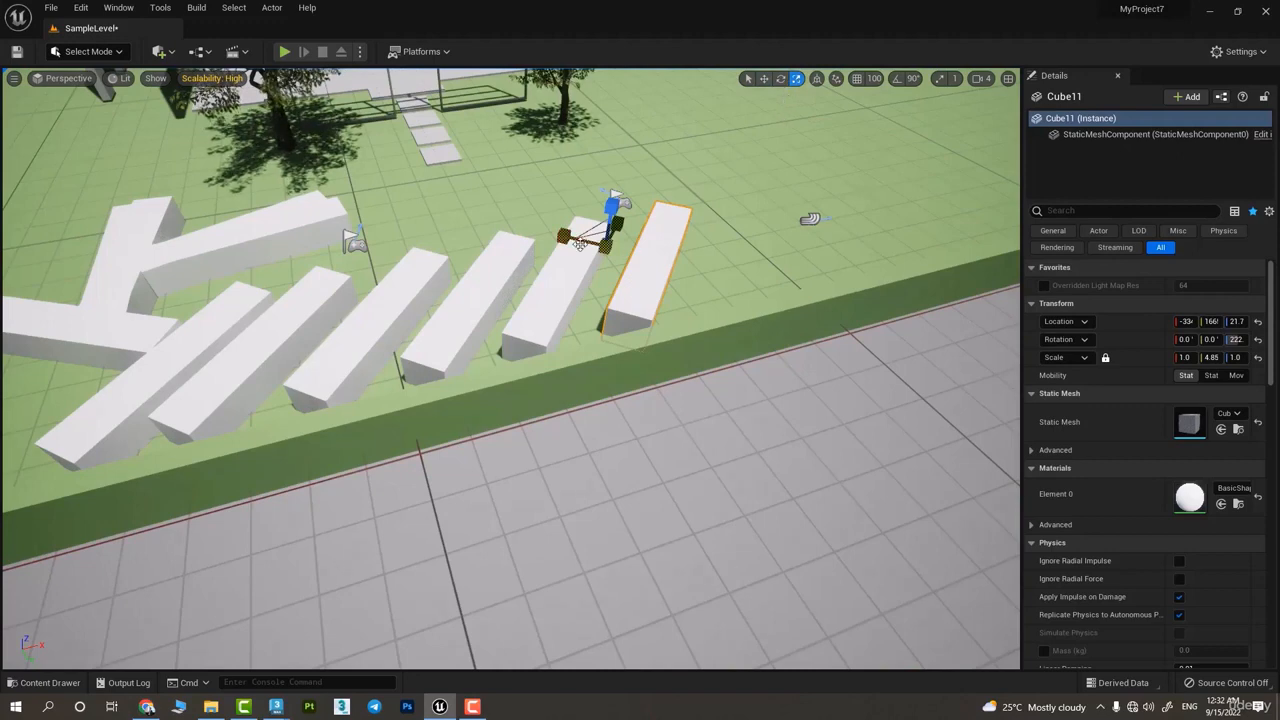
mouse_move(580, 244)
mouse_down()
mouse_move(490, 224)
mouse_move(571, 239)
mouse_up()
right_click(614, 281)
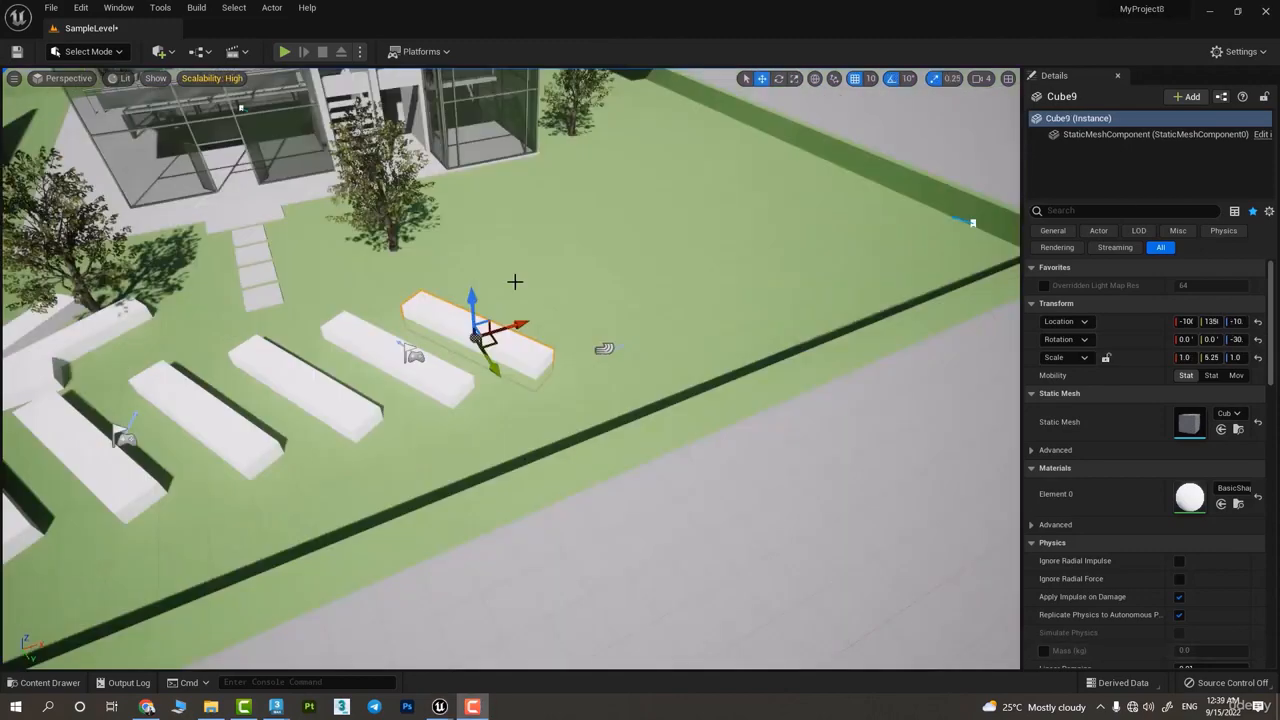
right_drag(515, 282, 480, 238)
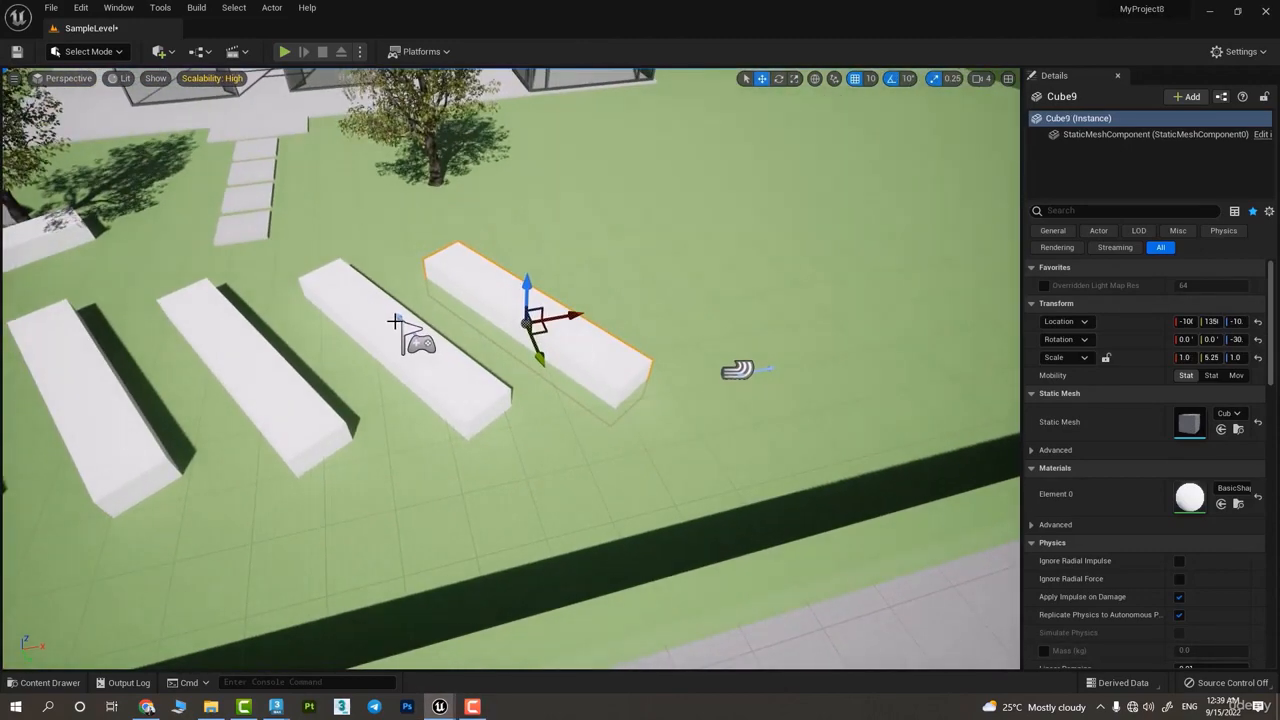
Add the two neighbouring long cubes to the selection and group all three
ctrl+click(377, 294)
ctrl+click(252, 362)
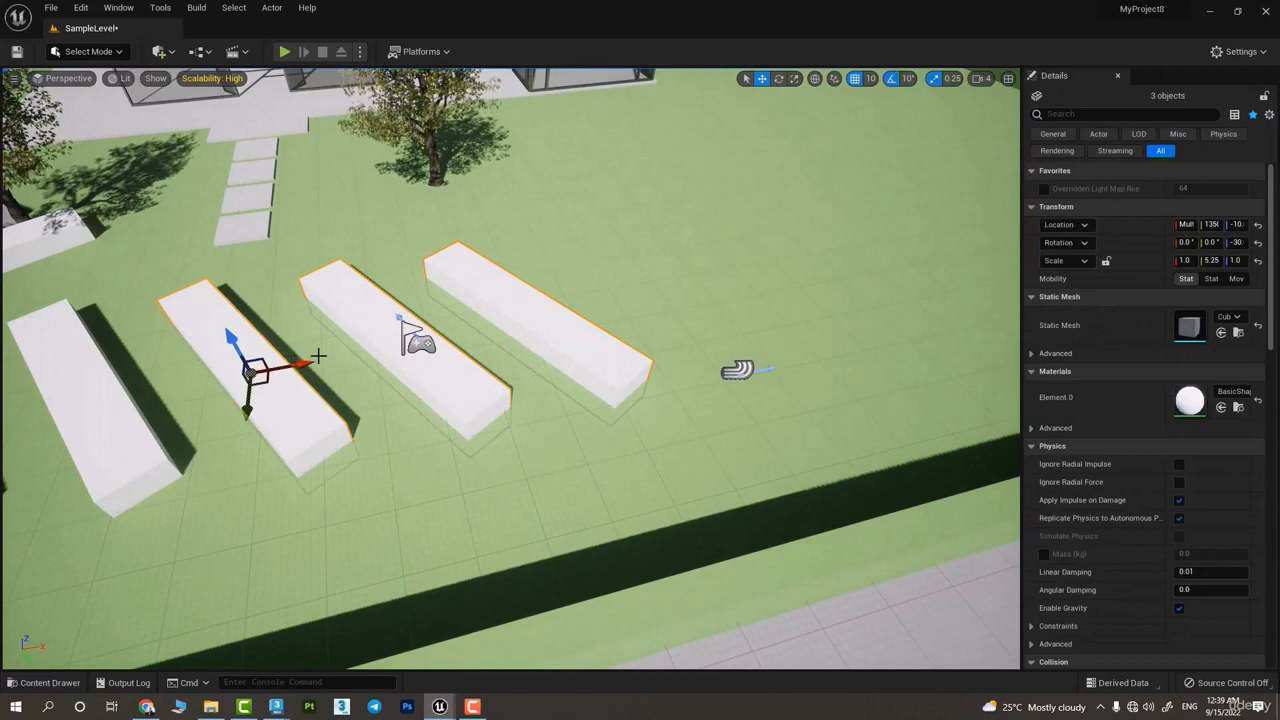
key(ctrl+g)
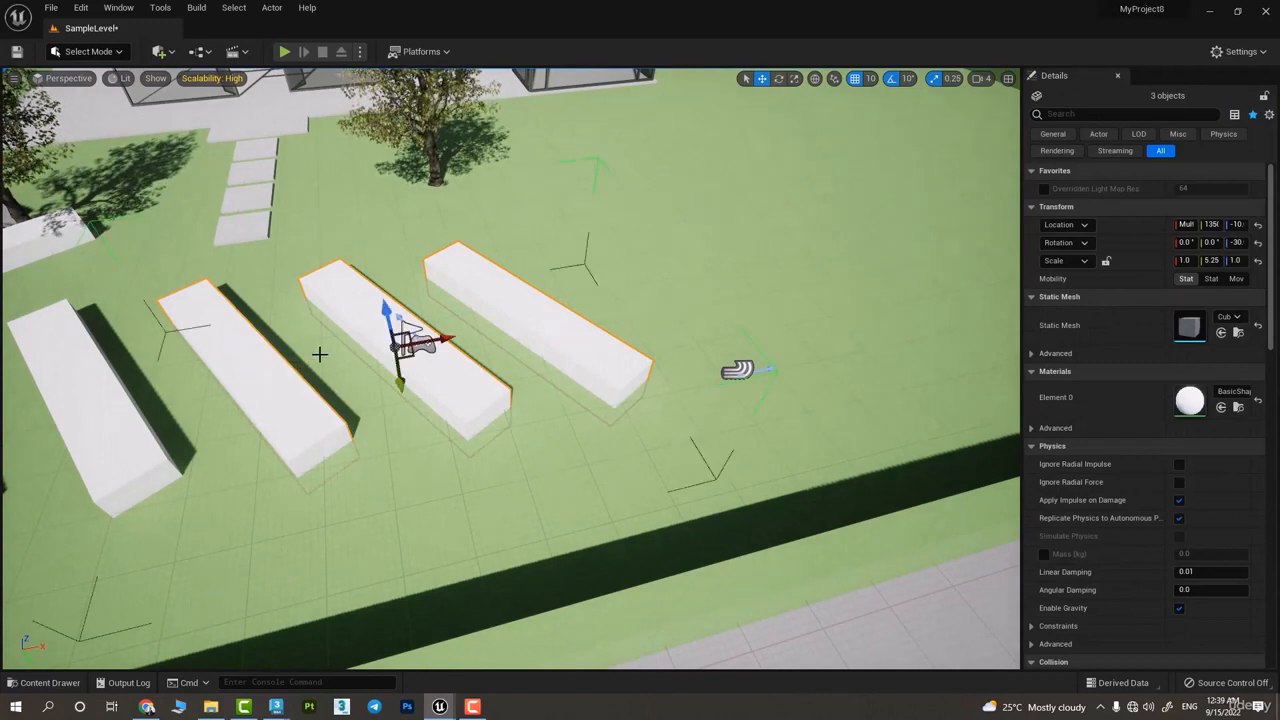
Move the grouped cubes along X and Y across the lawn to open ground beside the glass building
scroll(517, 420, down, 3)
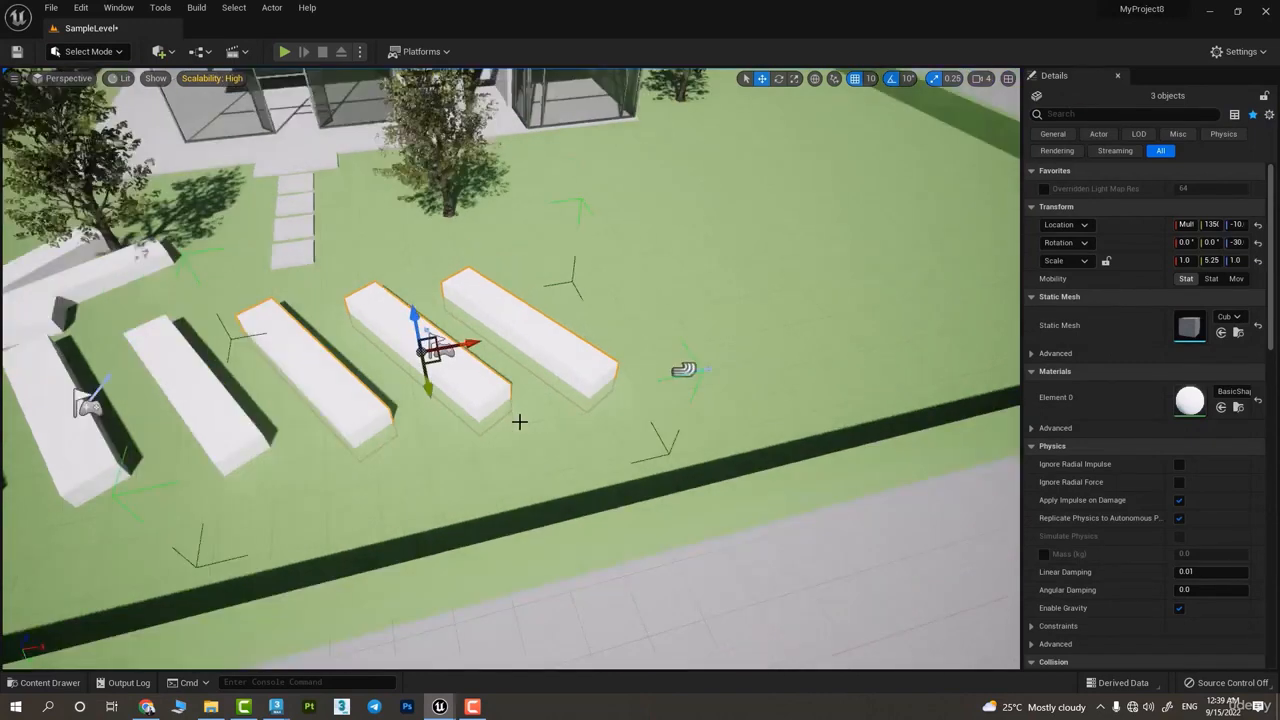
drag(481, 350, 802, 292)
right_drag(802, 292, 945, 330)
mouse_move(751, 303)
right_down()
mouse_move(755, 345)
mouse_move(751, 303)
right_up()
drag(633, 275, 430, 263)
click(392, 294)
mouse_move(374, 326)
right_down()
mouse_move(500, 315)
mouse_move(384, 327)
right_up()
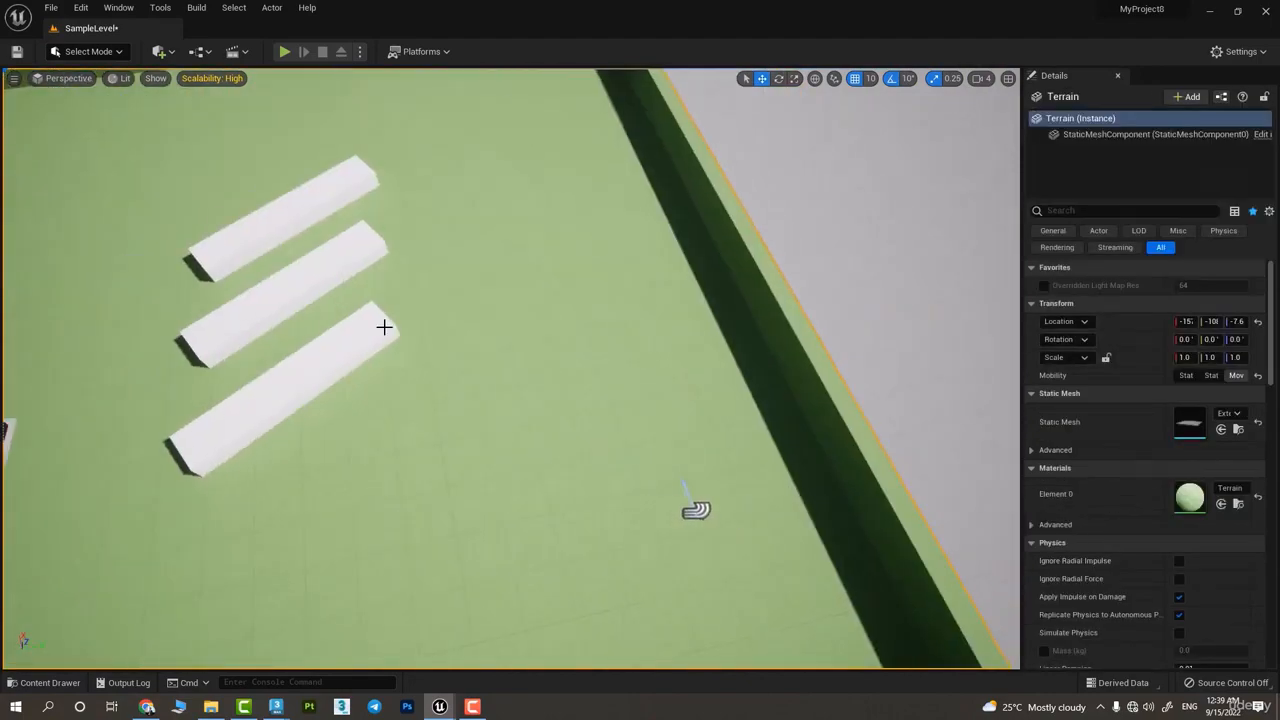
click(347, 319)
drag(324, 290, 218, 312)
right_drag(414, 317, 529, 351)
Ungroup the three long cubes
right_click(589, 343)
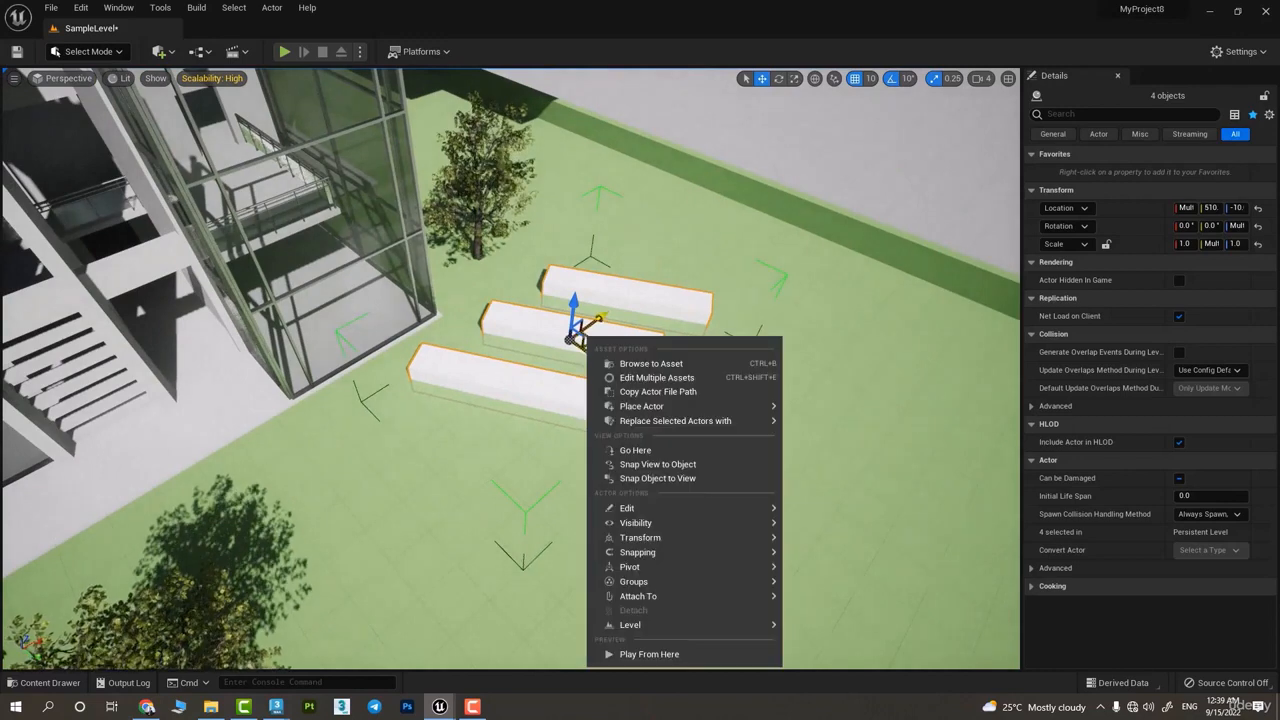
mouse_move(660, 569)
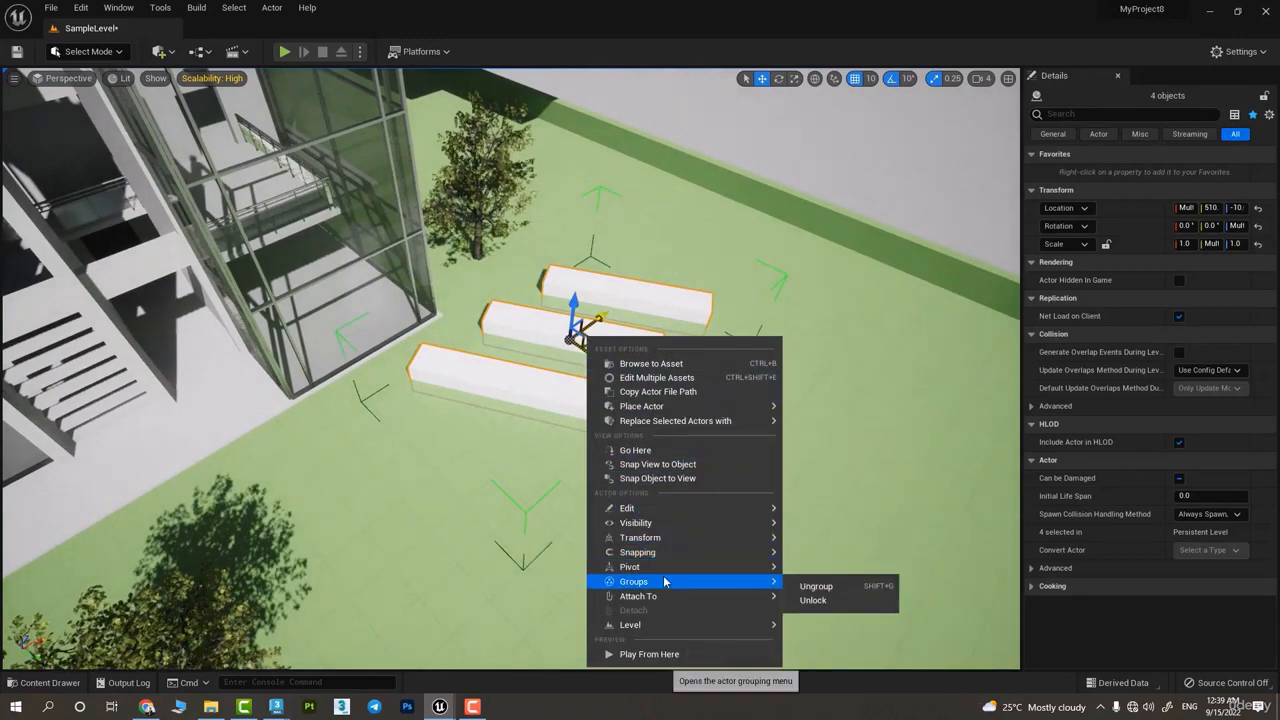
click(834, 592)
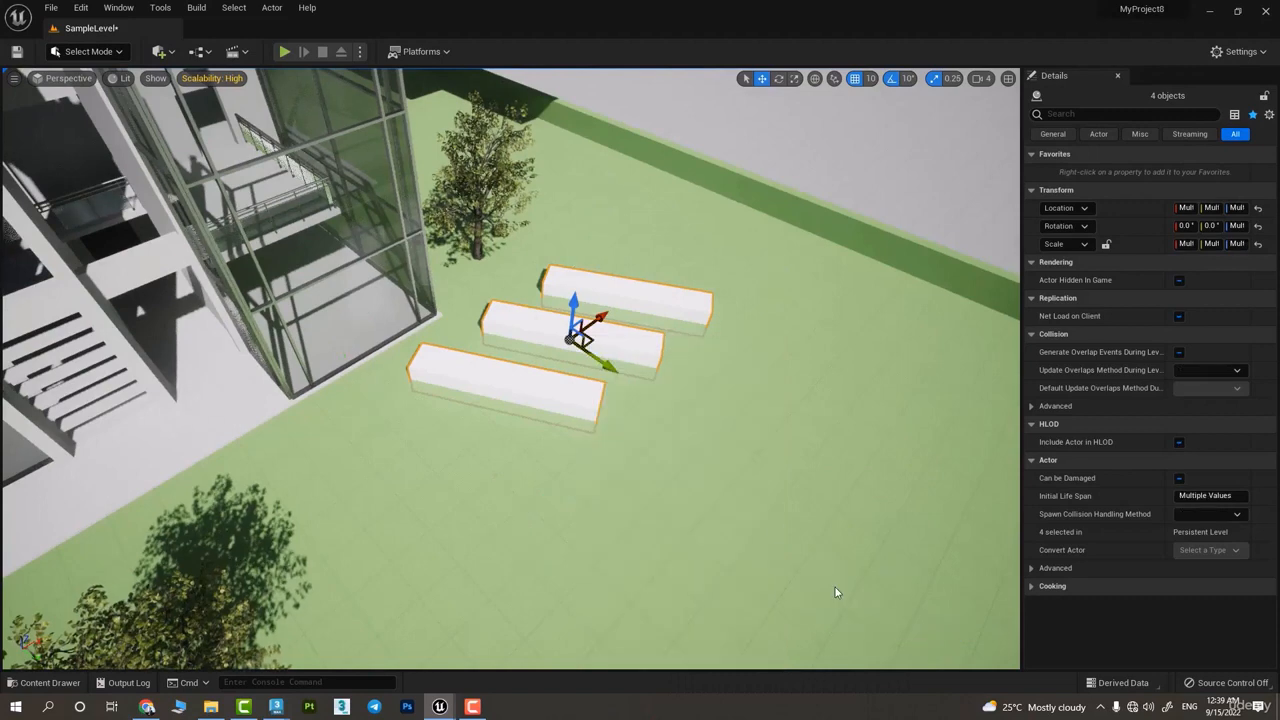
Select only the cube nearest the boundary wall and move it along Y, away from the other two
click(643, 314)
click(625, 300)
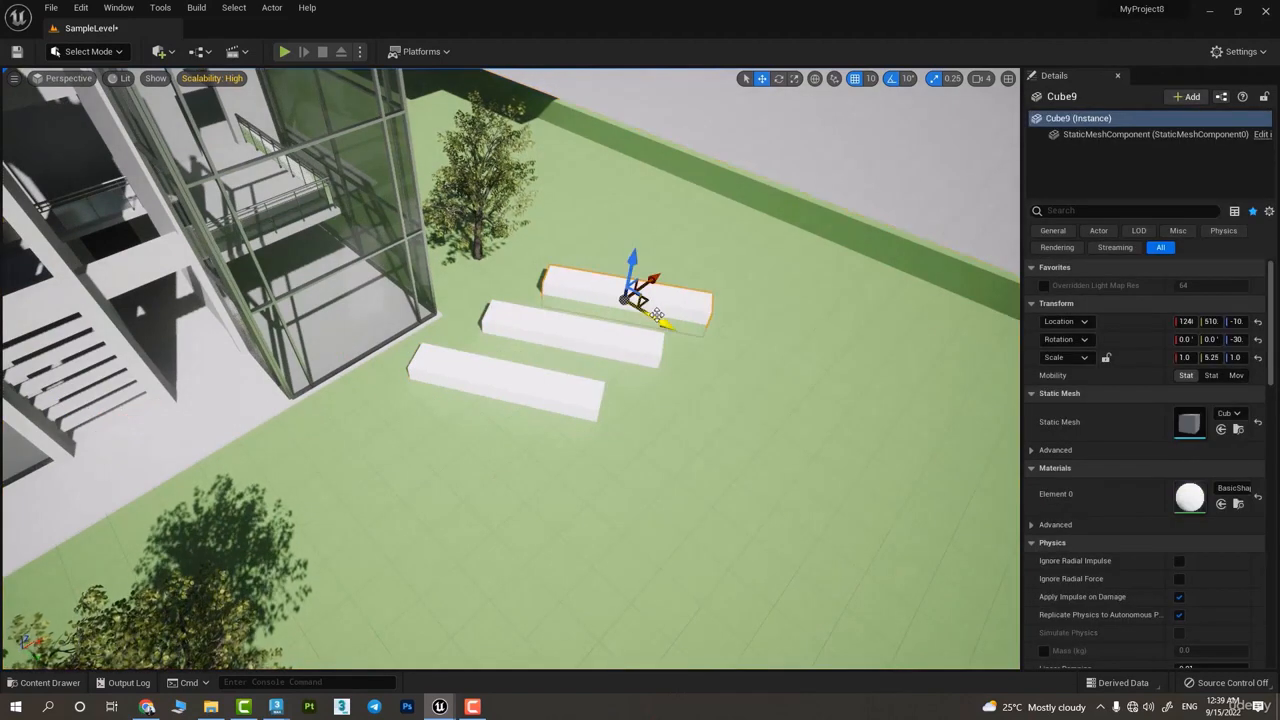
drag(666, 320, 808, 412)
right_drag(808, 412, 821, 418)
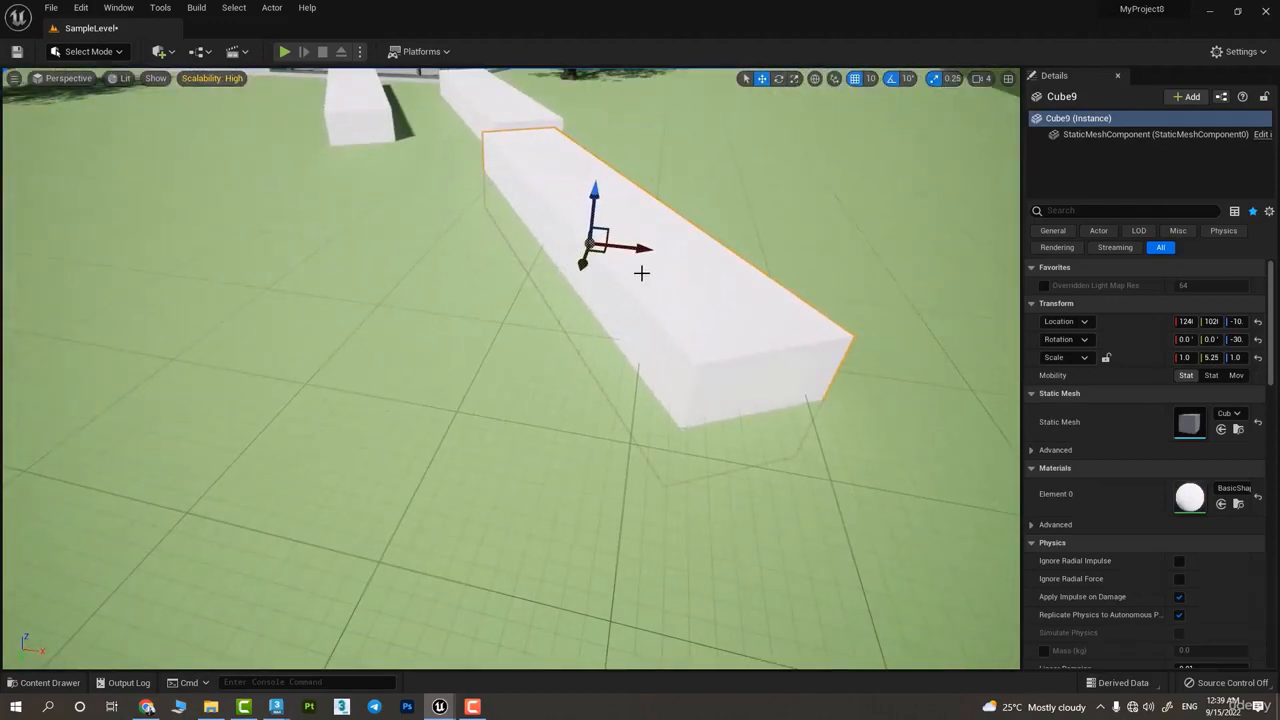
Lock the separated cube's actor movement and try to select and move it
right_click(621, 259)
mouse_move(692, 489)
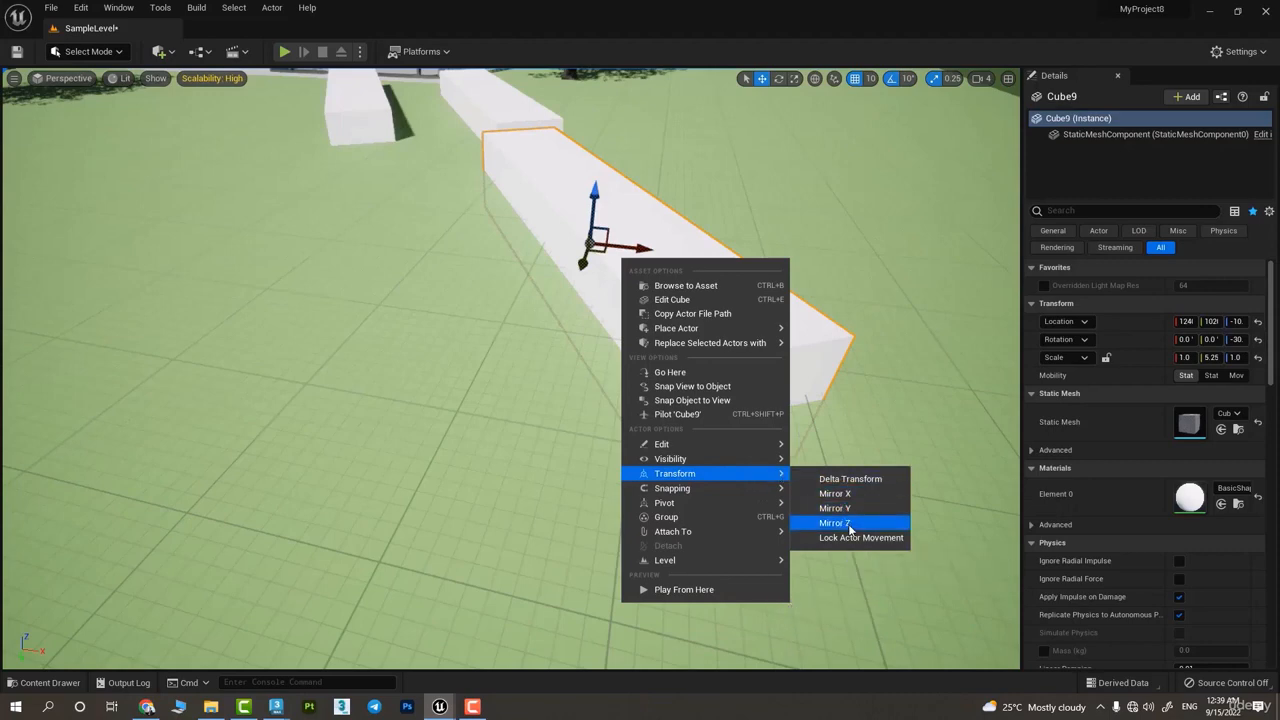
click(856, 540)
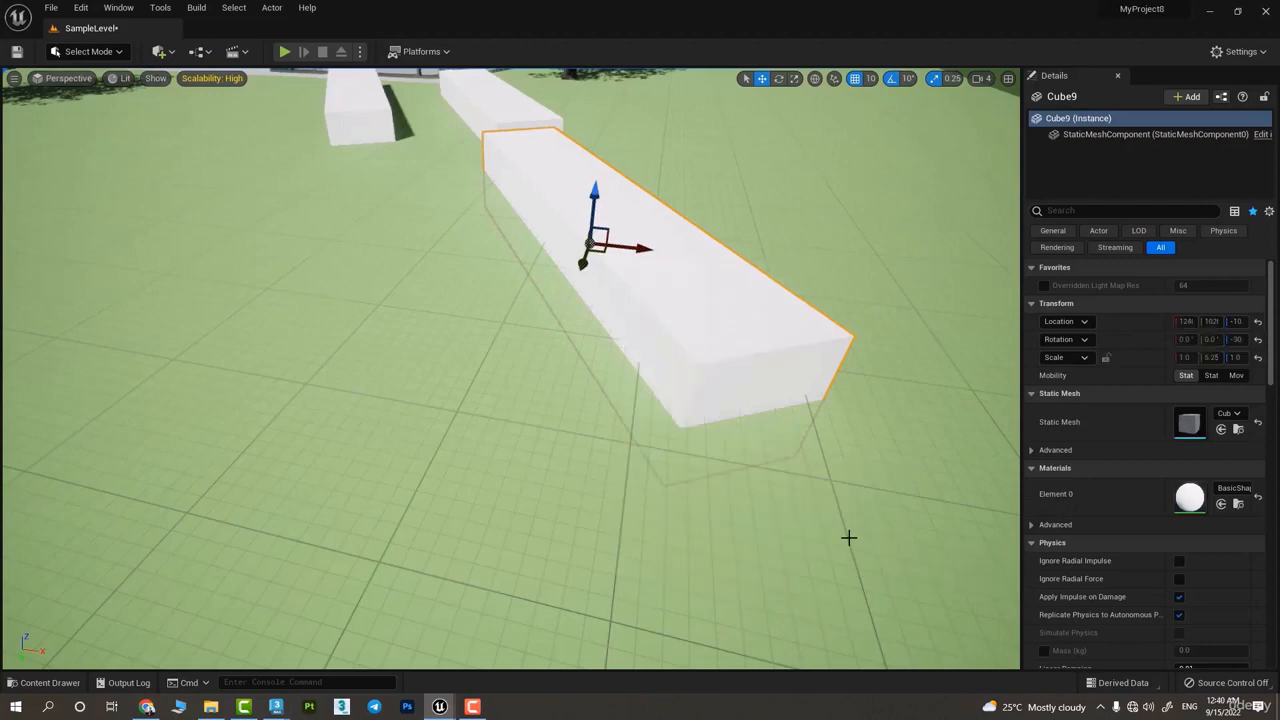
click(474, 408)
right_drag(474, 408, 480, 380)
click(613, 306)
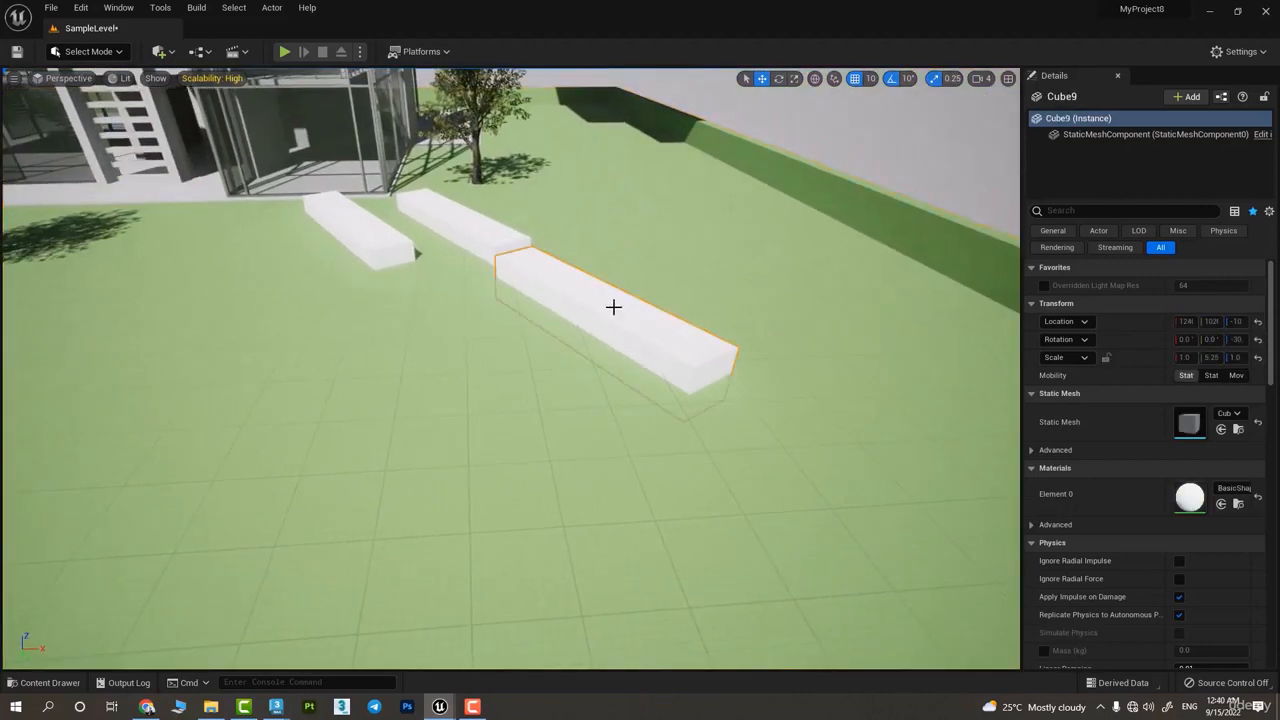
right_drag(613, 306, 663, 312)
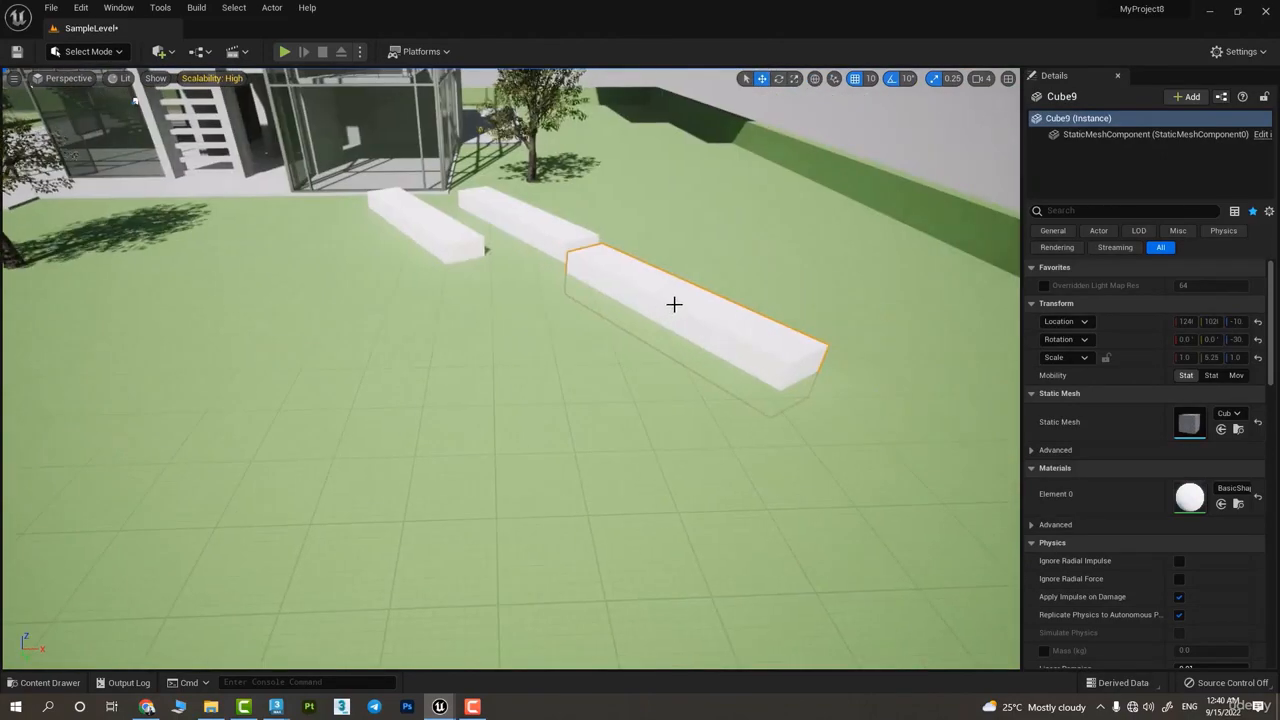
Turn off Lock Actor Movement for the cube and move it along X, farther from the other two
right_click(674, 304)
mouse_move(762, 503)
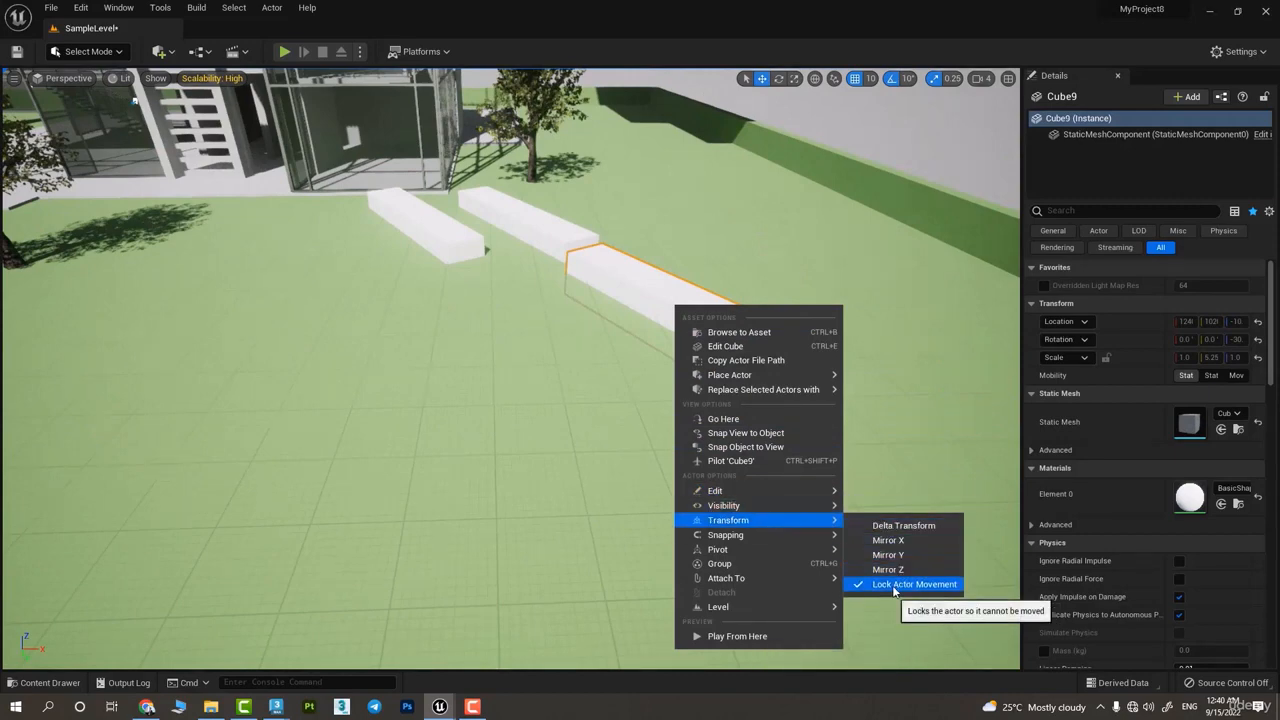
click(894, 588)
right_drag(746, 437, 723, 526)
click(763, 549)
drag(677, 455, 755, 401)
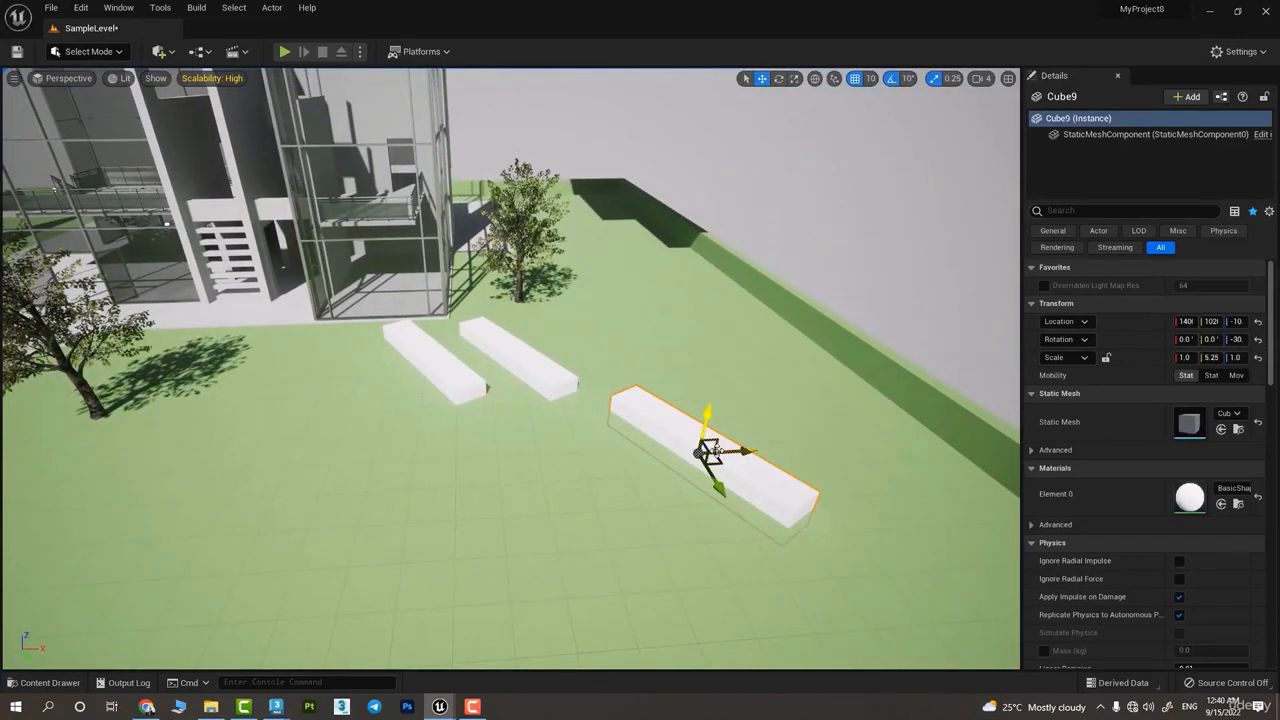
right_drag(716, 452, 672, 416)
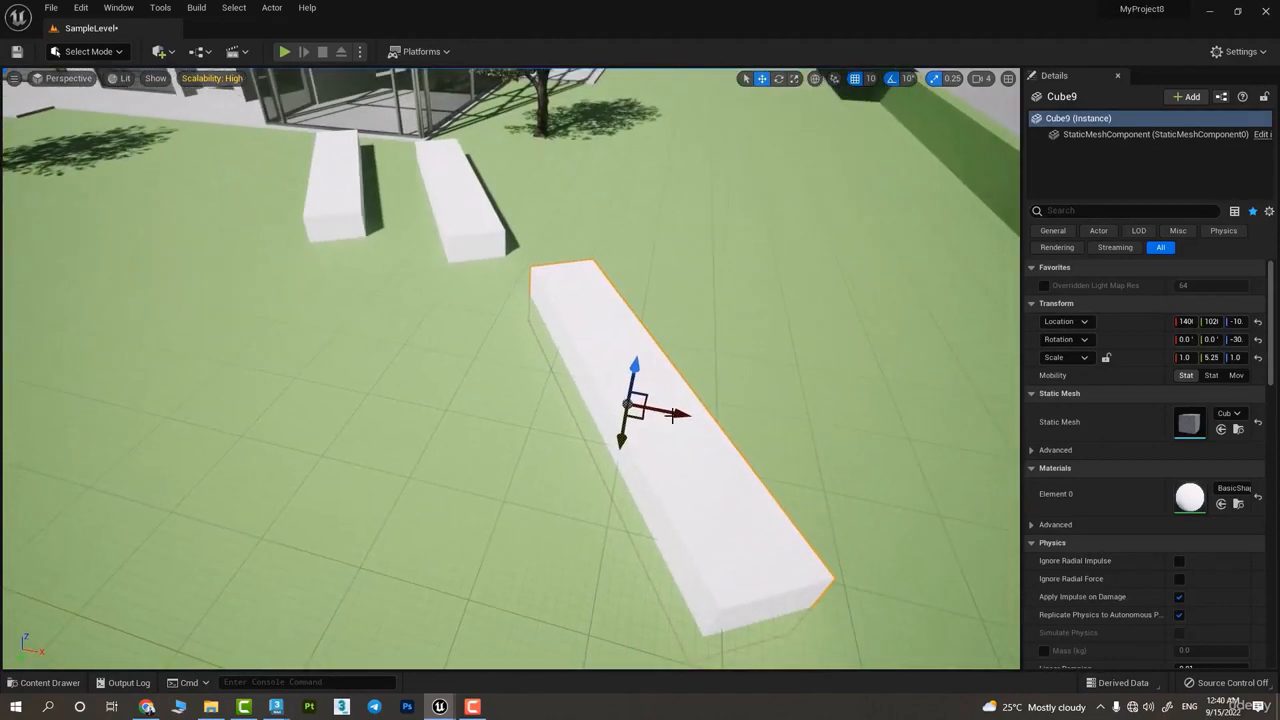
Shift the cube about 200 units along X with a Delta Transform
right_click(672, 416)
mouse_move(722, 287)
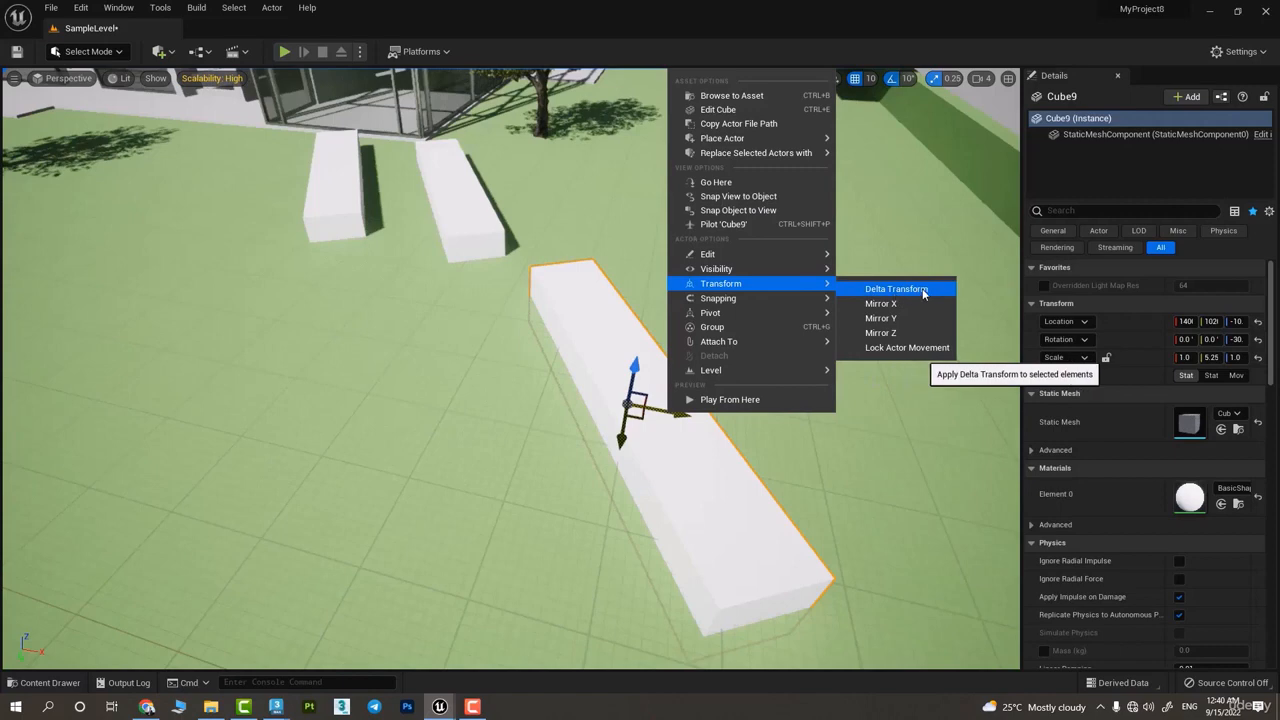
click(887, 291)
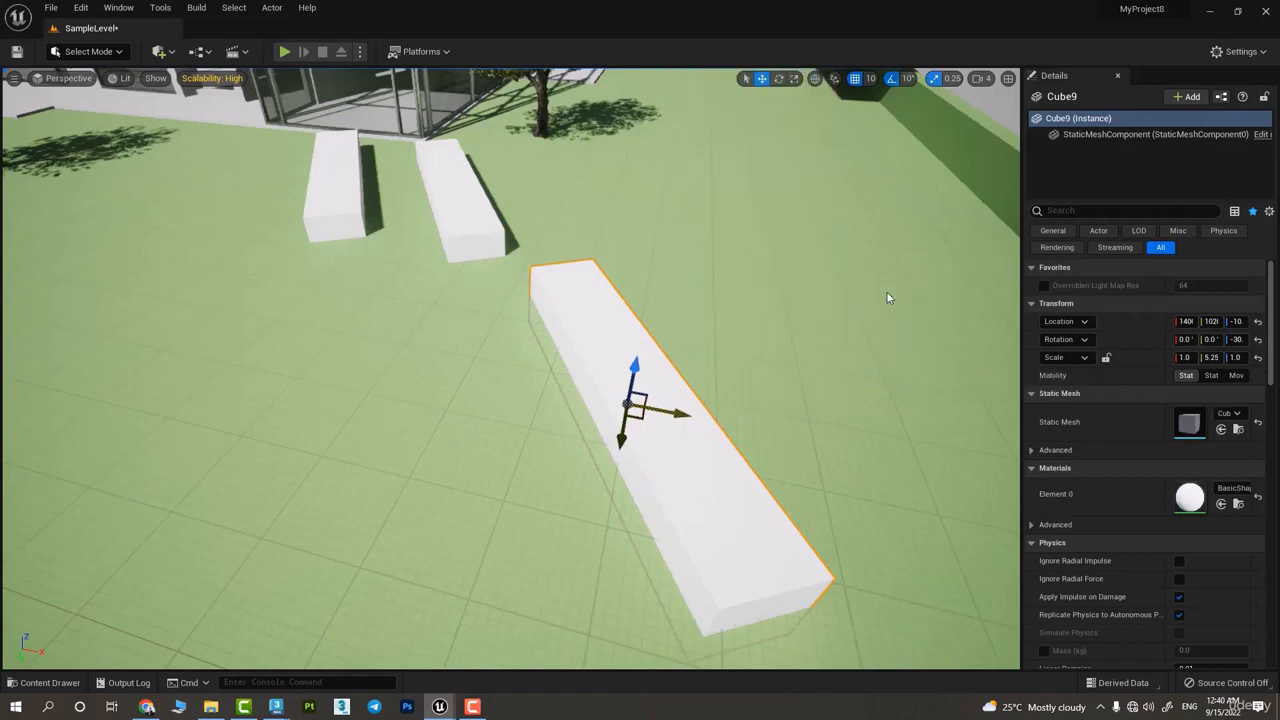
drag(648, 309, 699, 161)
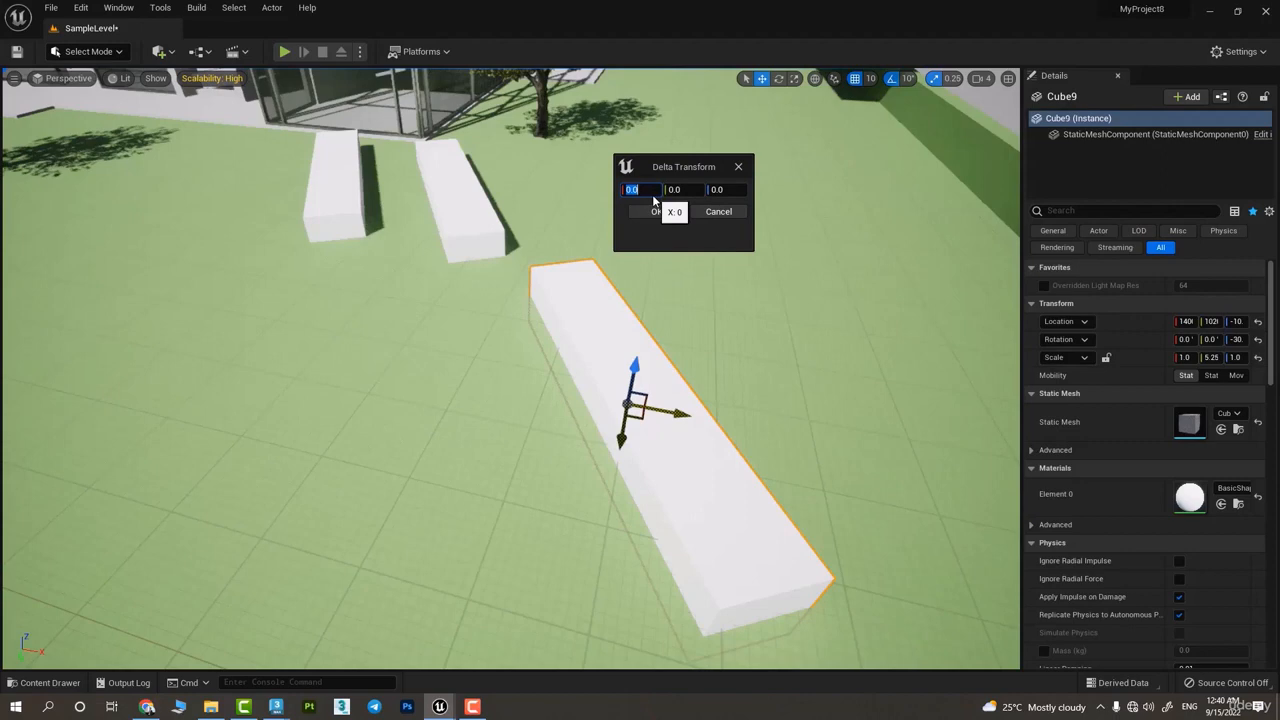
click(652, 216)
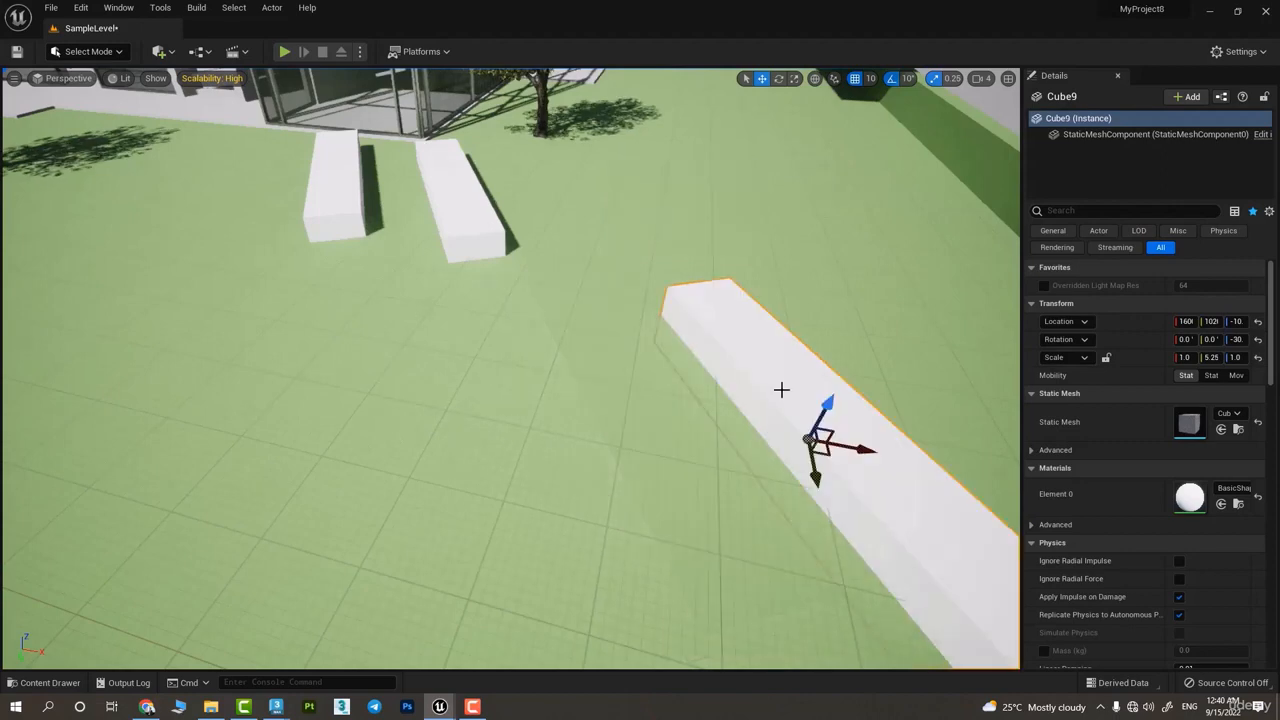
right_drag(780, 391, 804, 414)
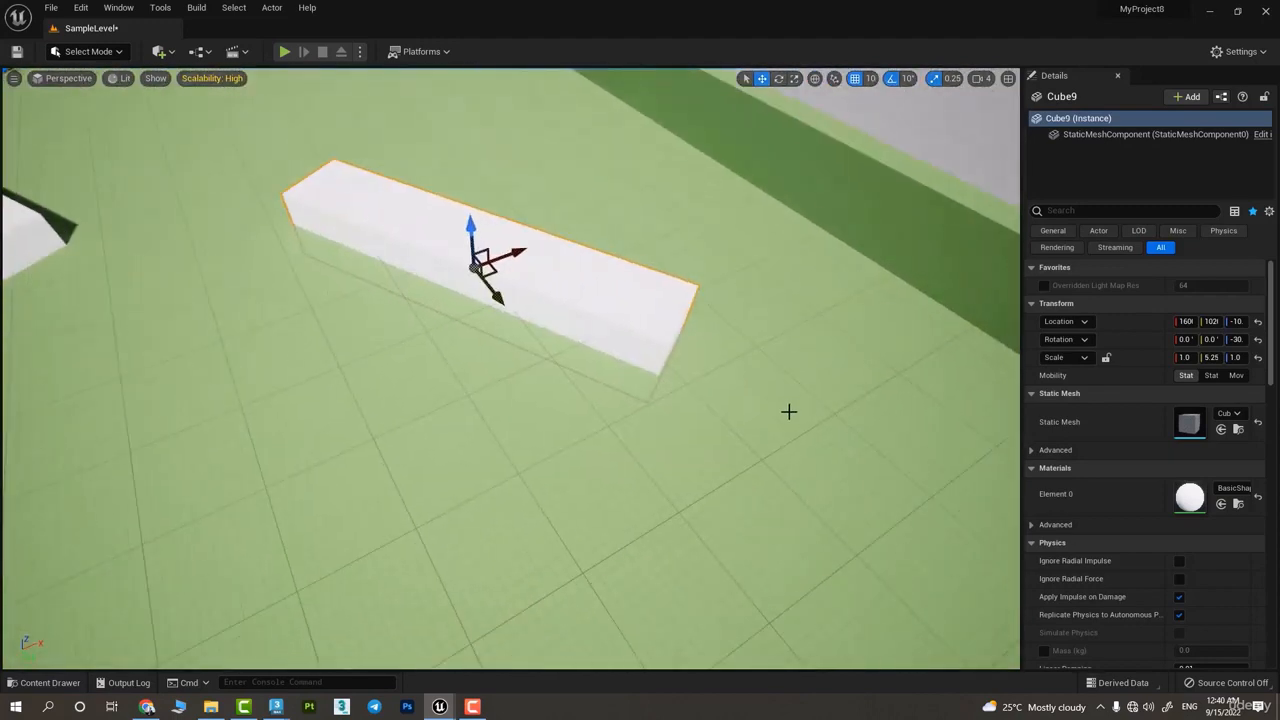
Mirror the cube along the X axis and again along the Y axis
right_click(535, 271)
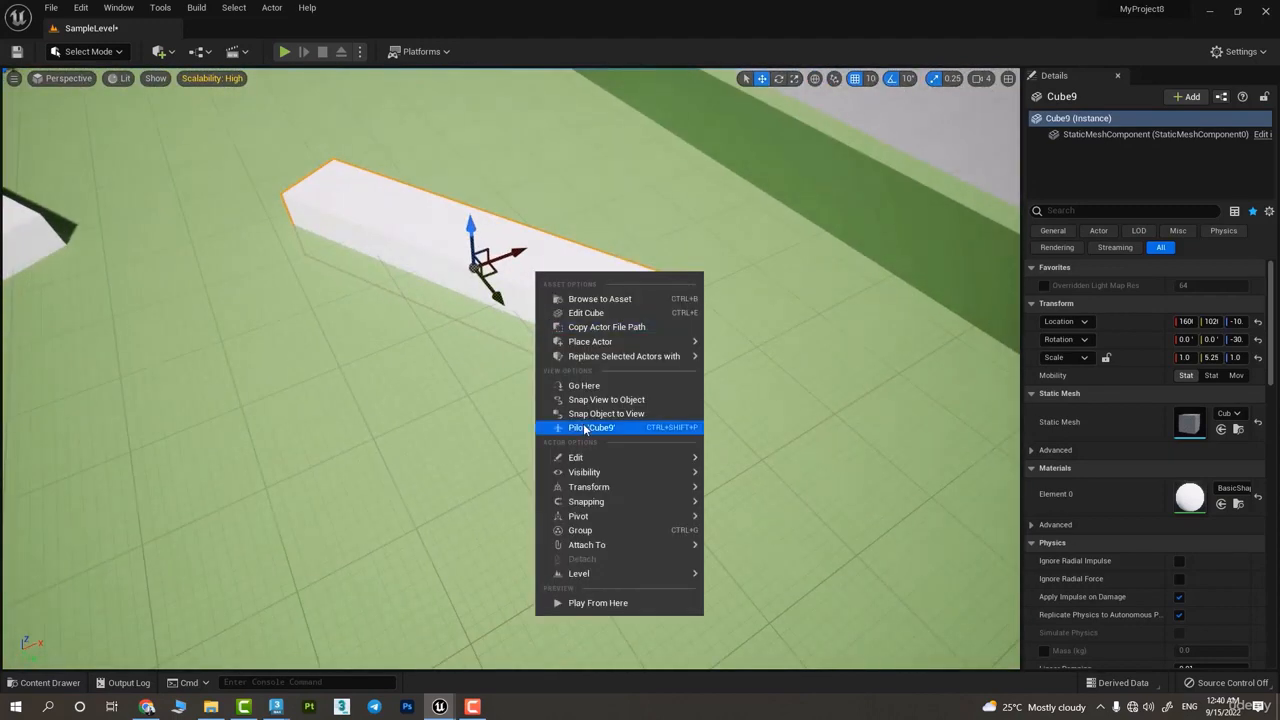
mouse_move(634, 491)
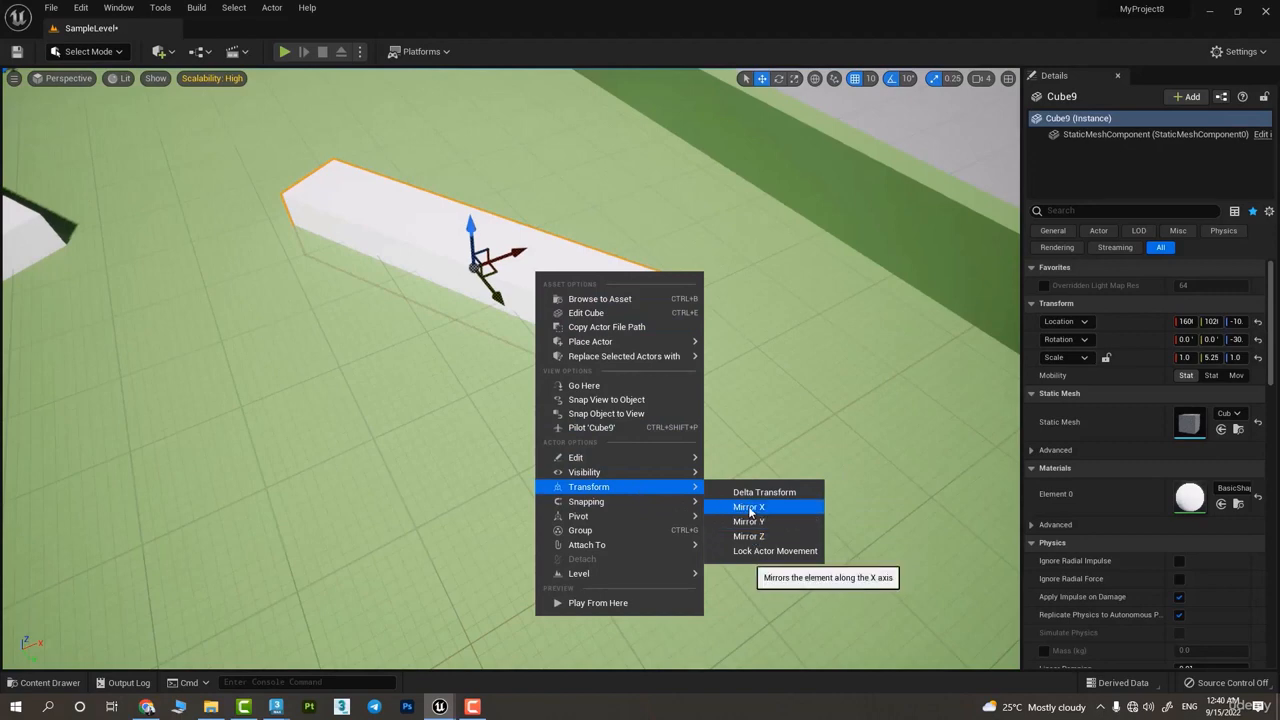
click(749, 508)
right_click(471, 247)
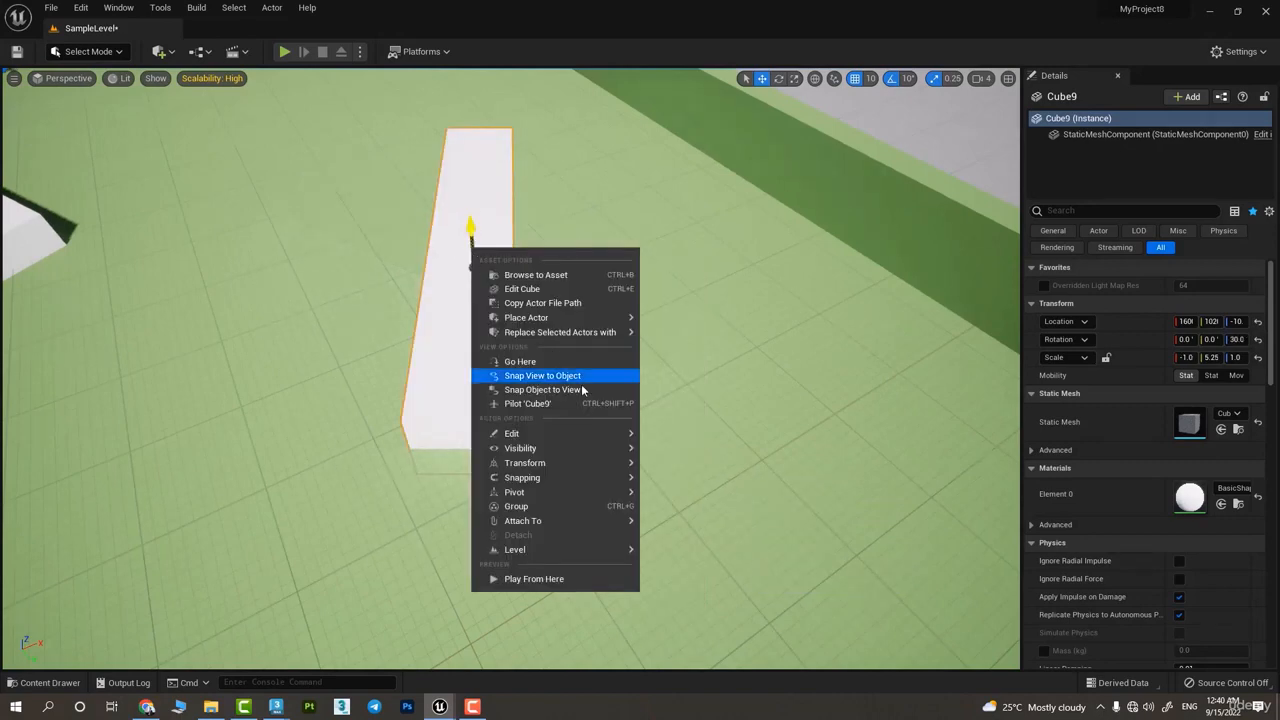
mouse_move(620, 463)
click(676, 498)
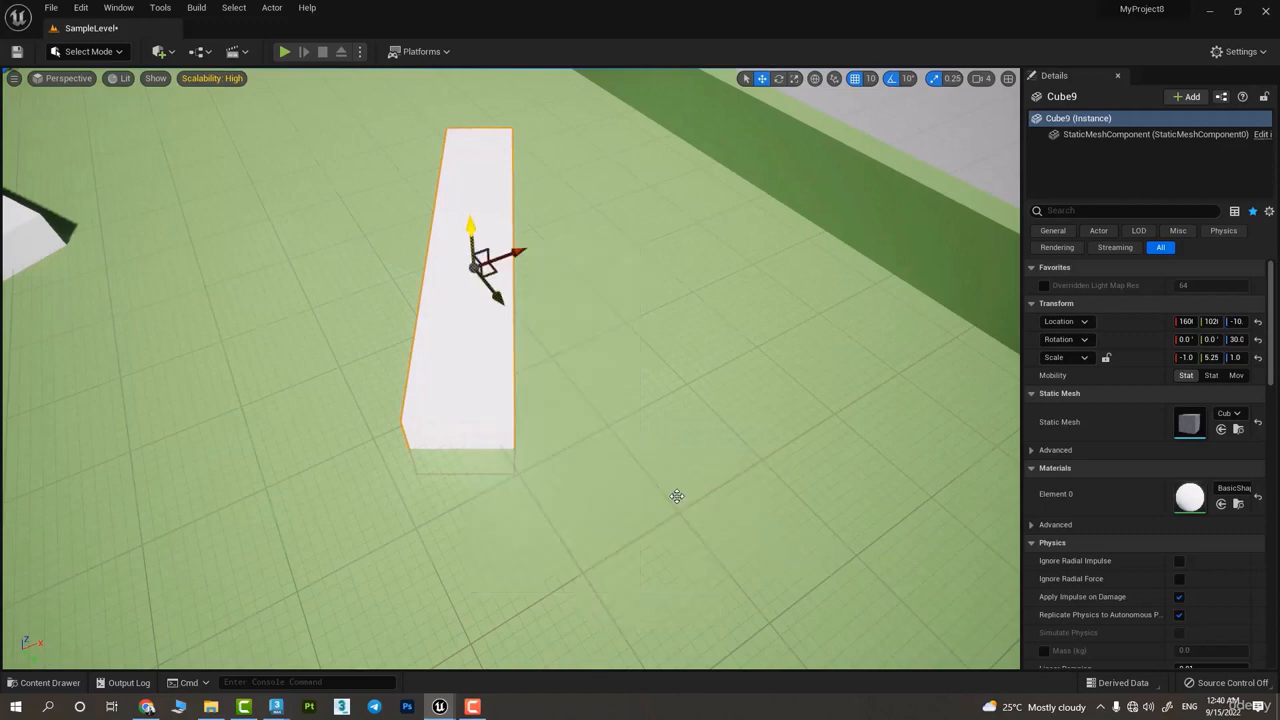
Copy the mirrored cube and move the original along Y to about 980
right_click(520, 263)
mouse_move(639, 492)
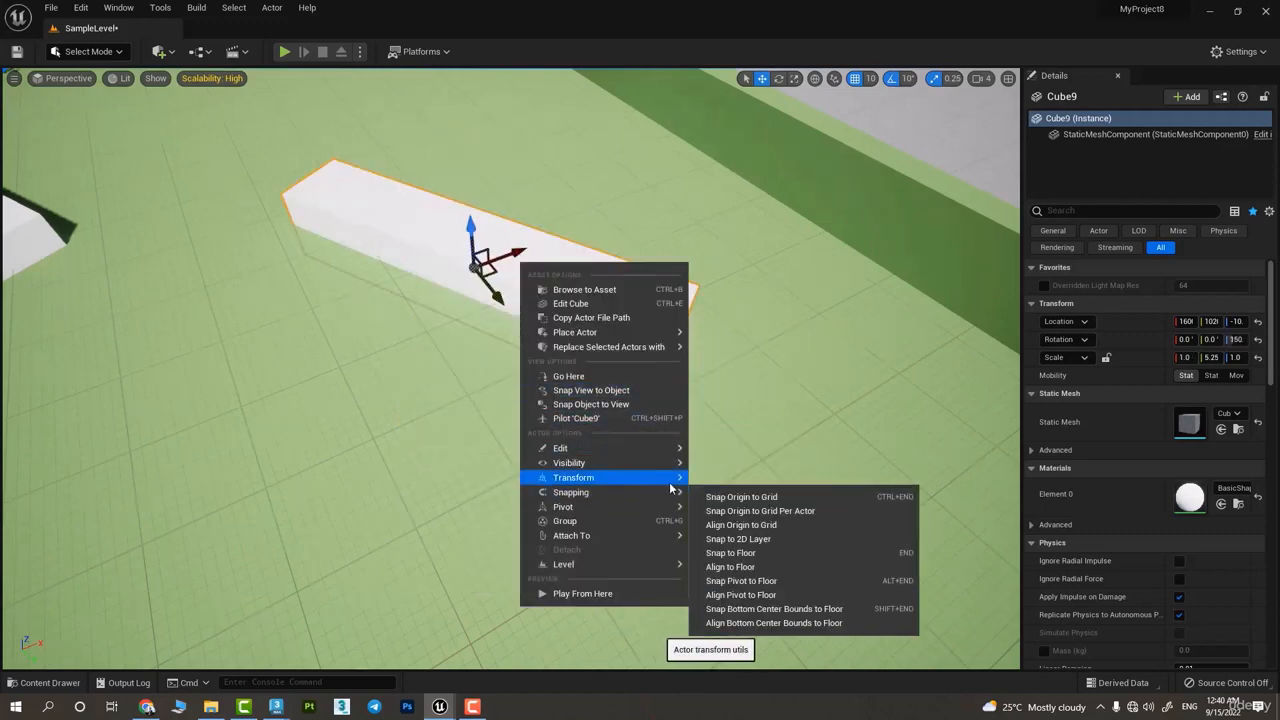
mouse_move(676, 480)
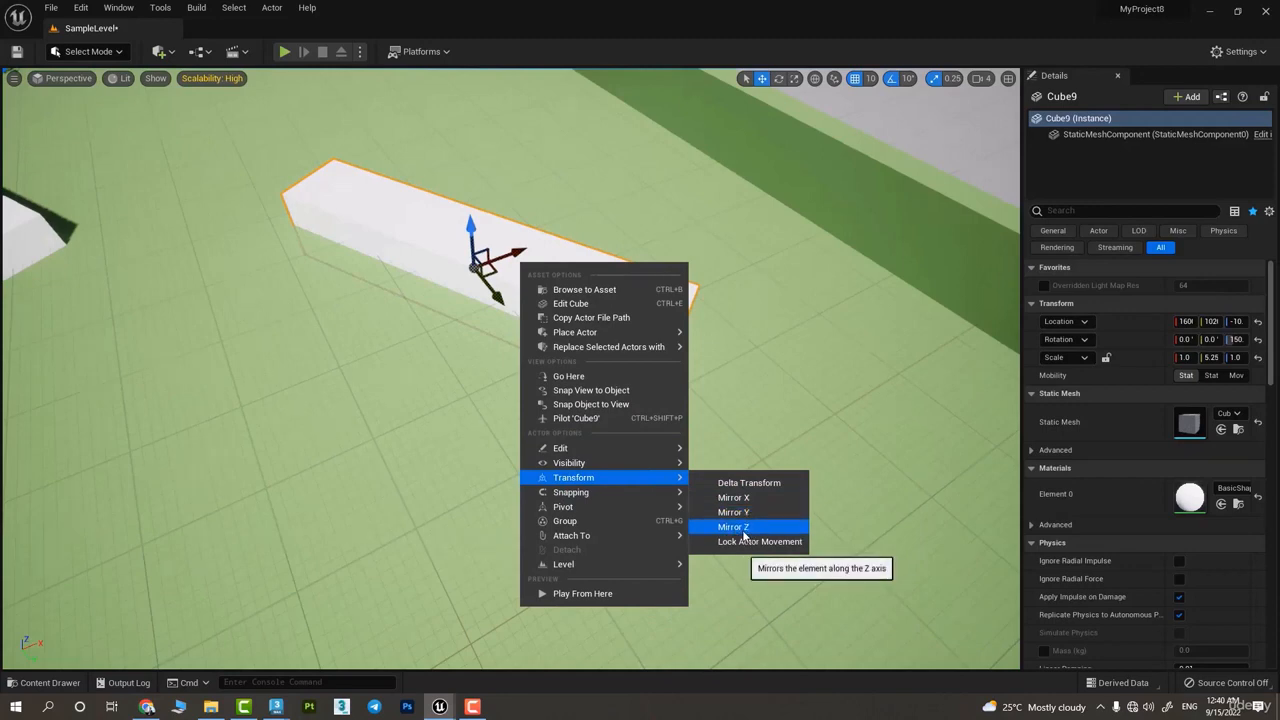
mouse_move(618, 456)
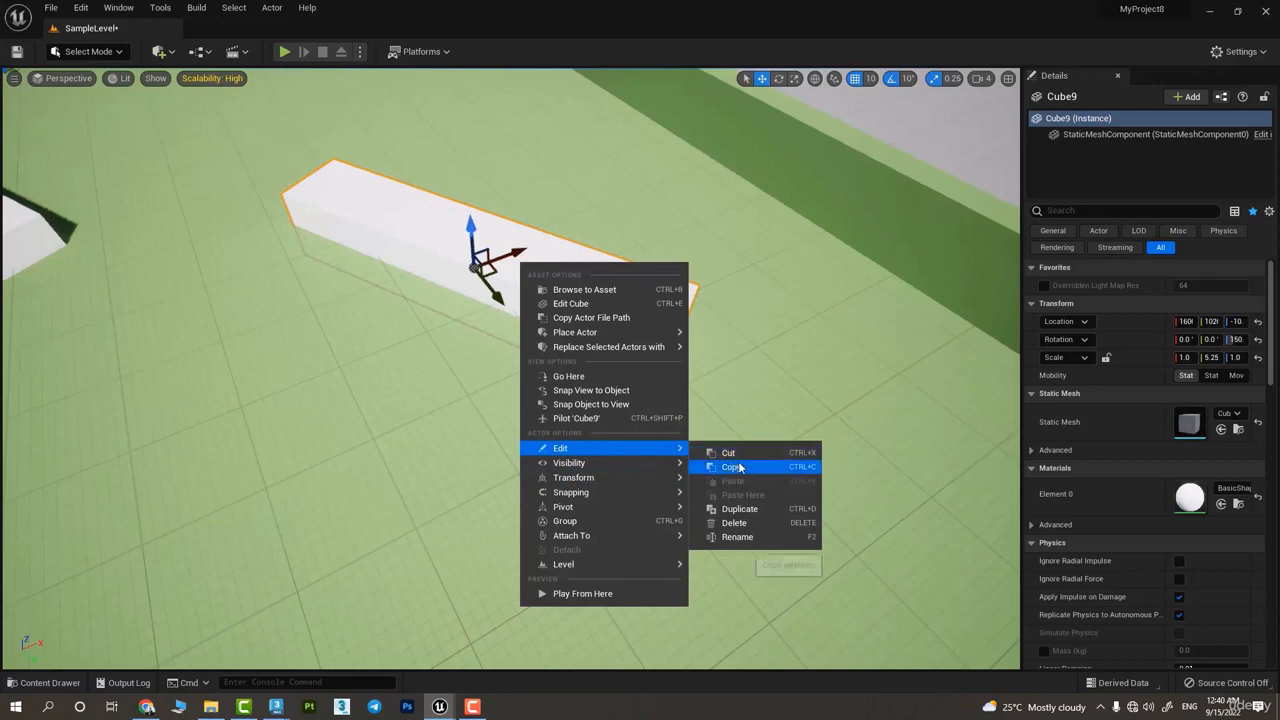
click(735, 467)
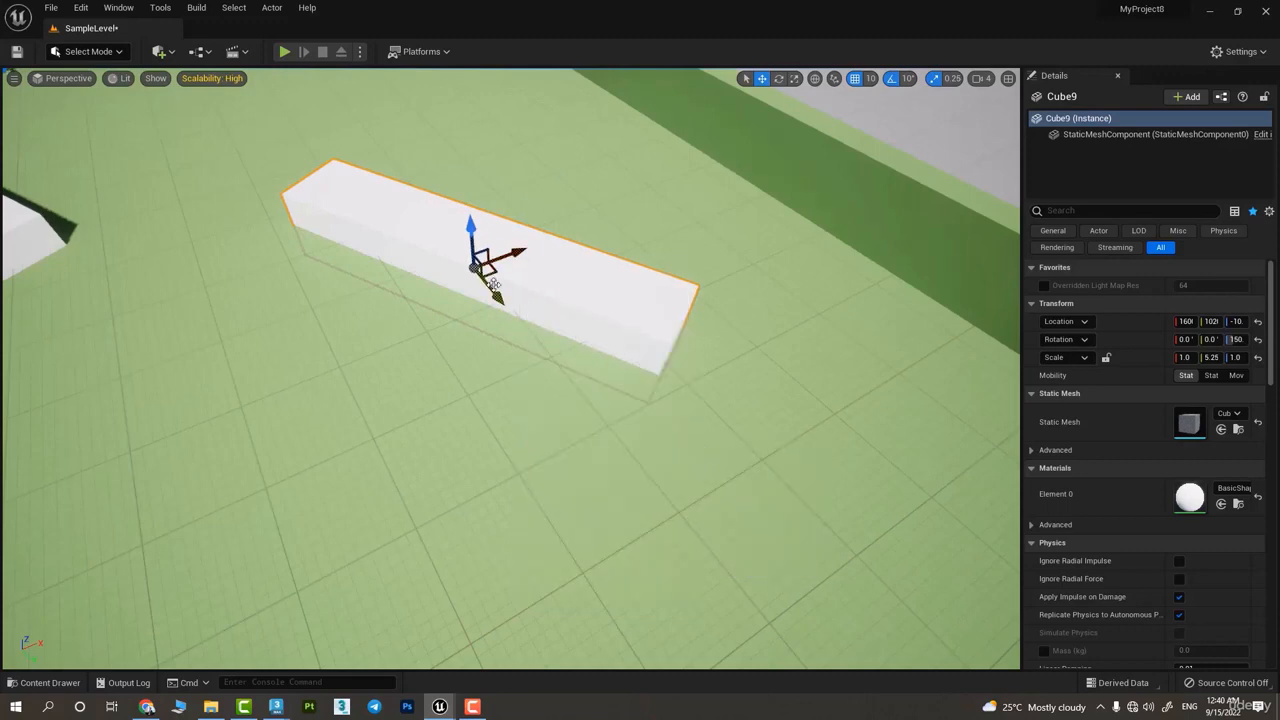
drag(494, 285, 471, 262)
right_click(471, 262)
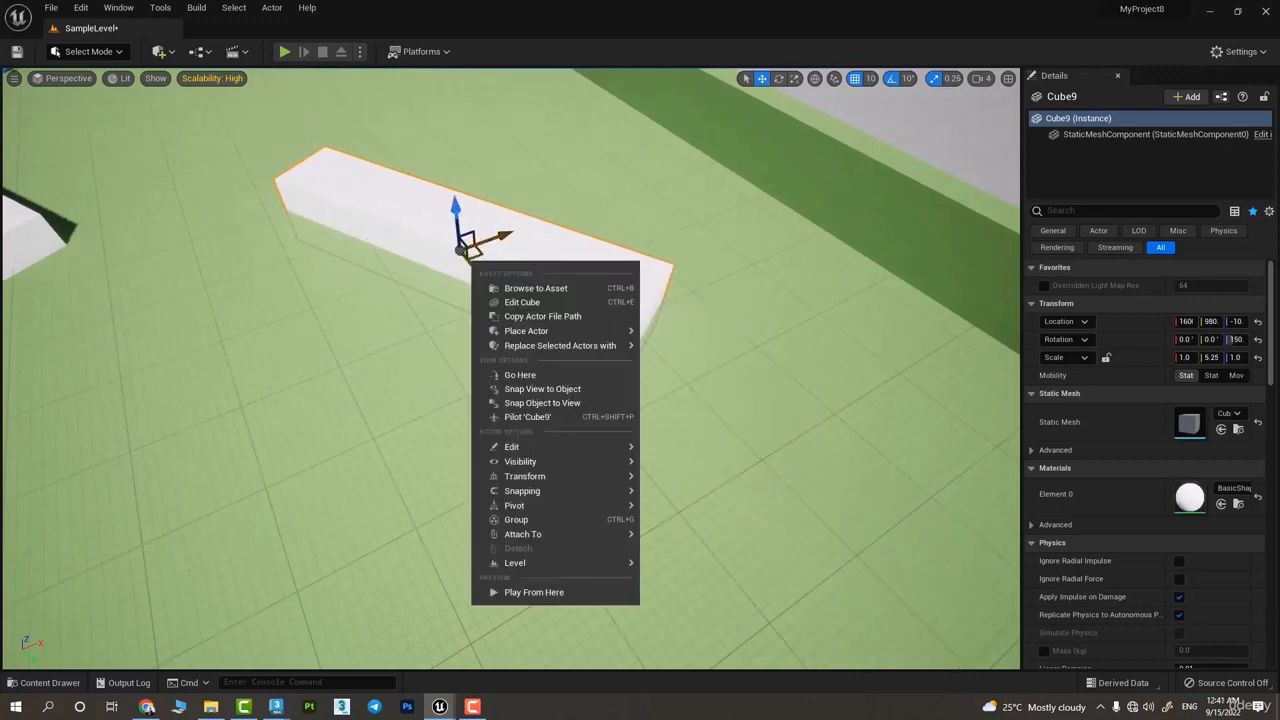
Paste the copied cube into the level and move it to about X 1300, Y 1190, clear of the original
click(289, 377)
click(243, 423)
right_click(245, 425)
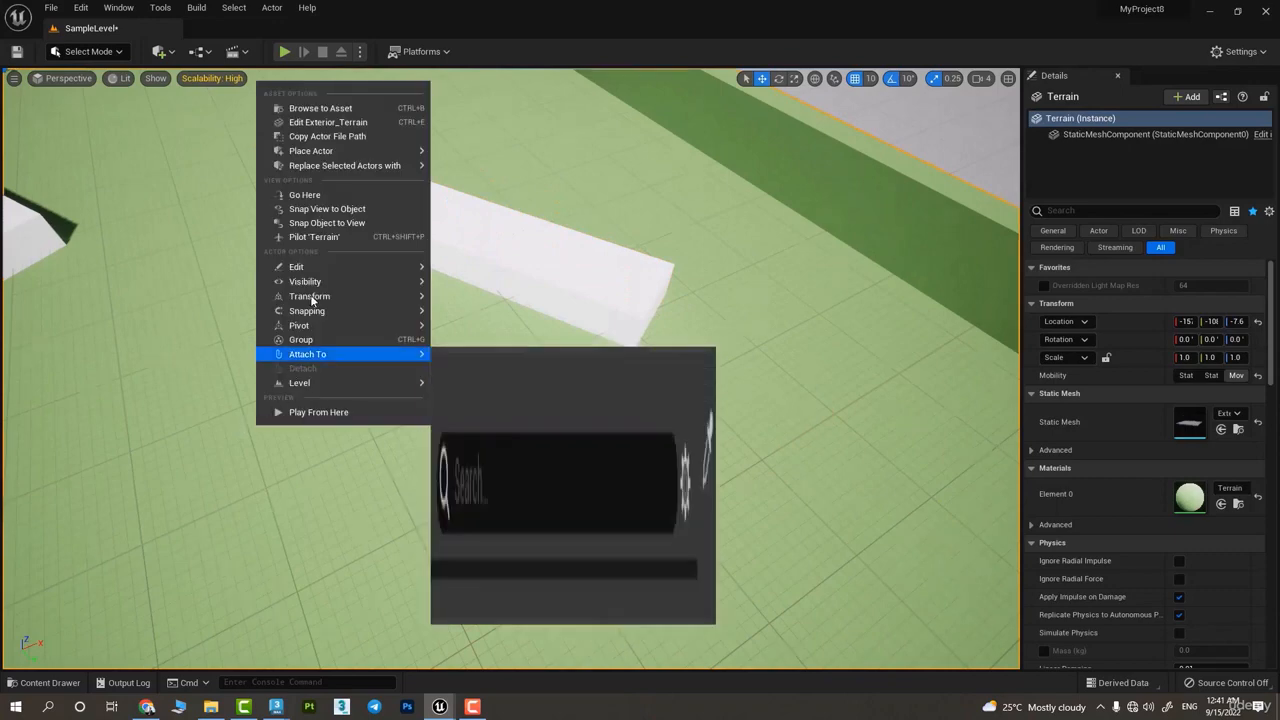
mouse_move(313, 266)
click(474, 299)
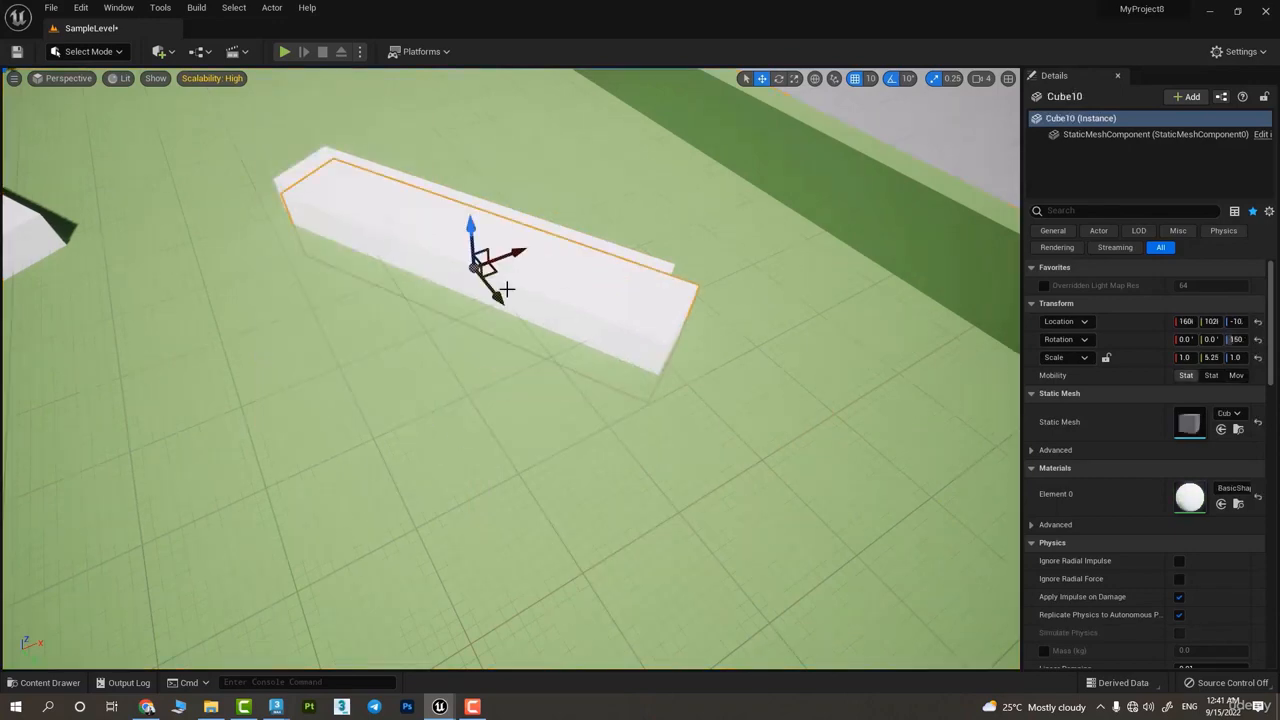
drag(495, 268, 293, 493)
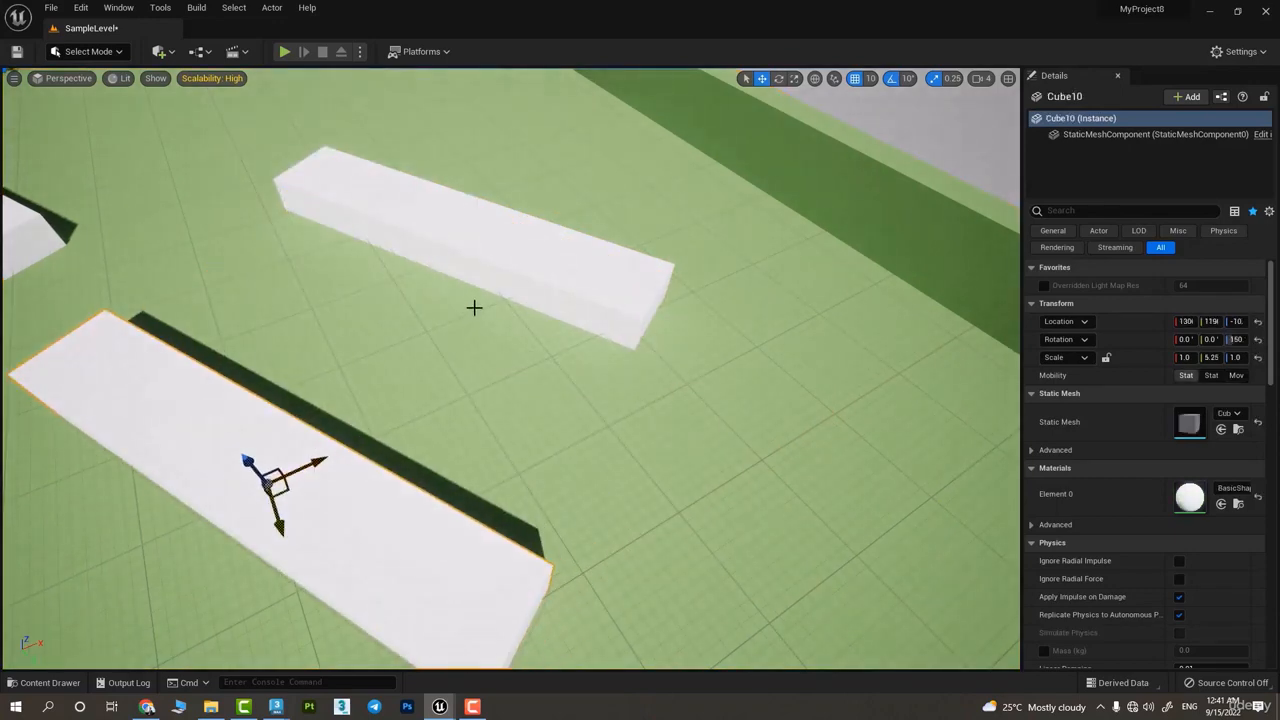
Paste another copy of the cube and move it to about X 1850, Y 1570
right_click(601, 172)
mouse_move(752, 362)
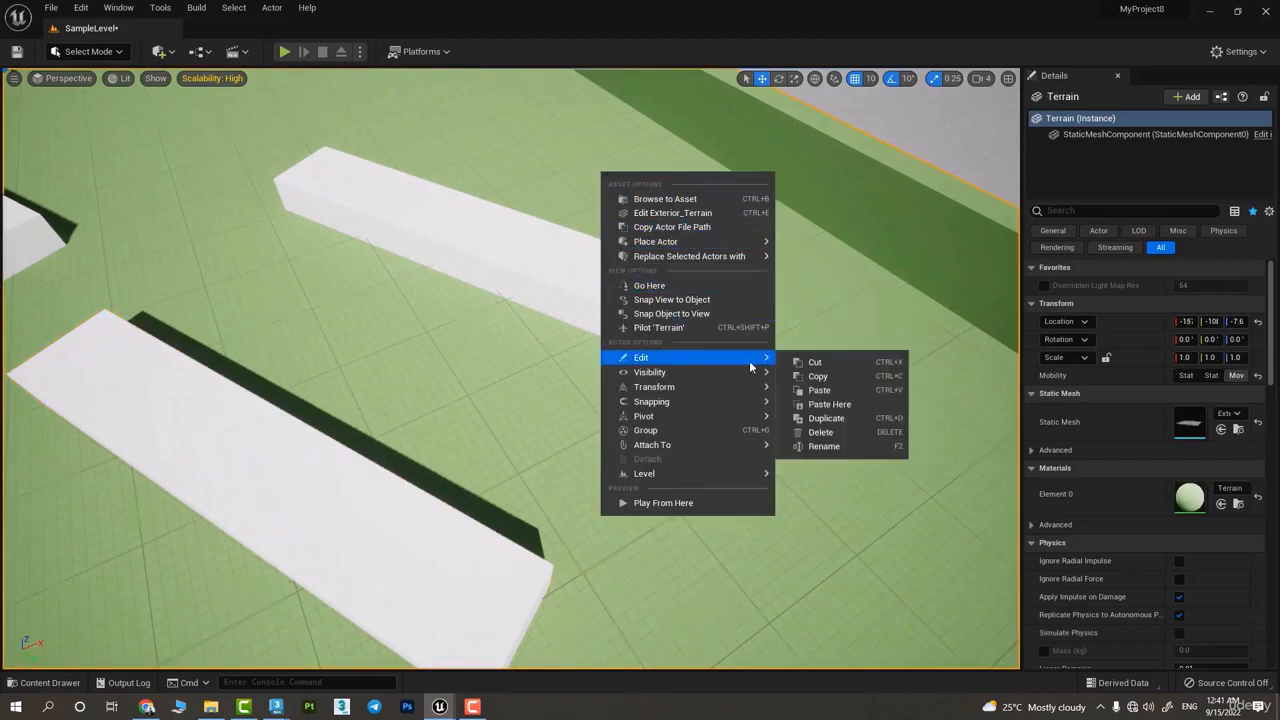
click(851, 390)
scroll(515, 305, down, 3)
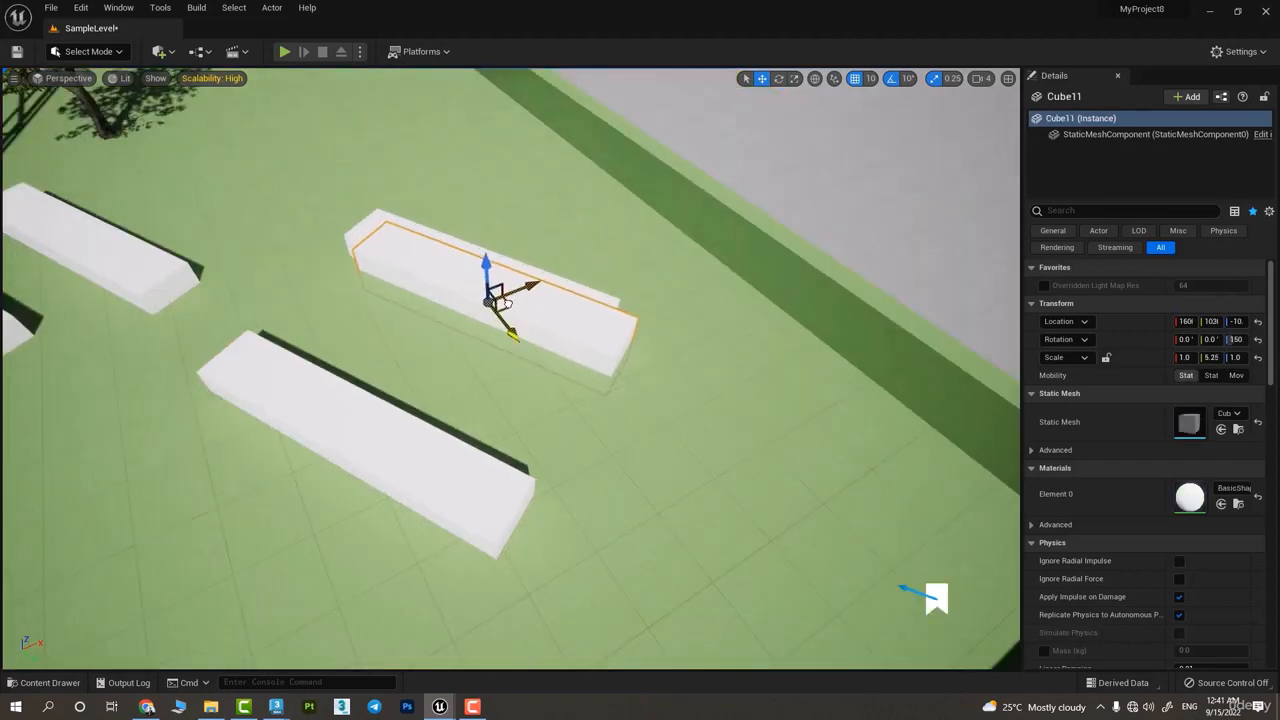
drag(503, 303, 830, 470)
Cut the newly pasted cube and paste it back in place, and repeat the cut and paste once
right_click(799, 471)
mouse_move(869, 314)
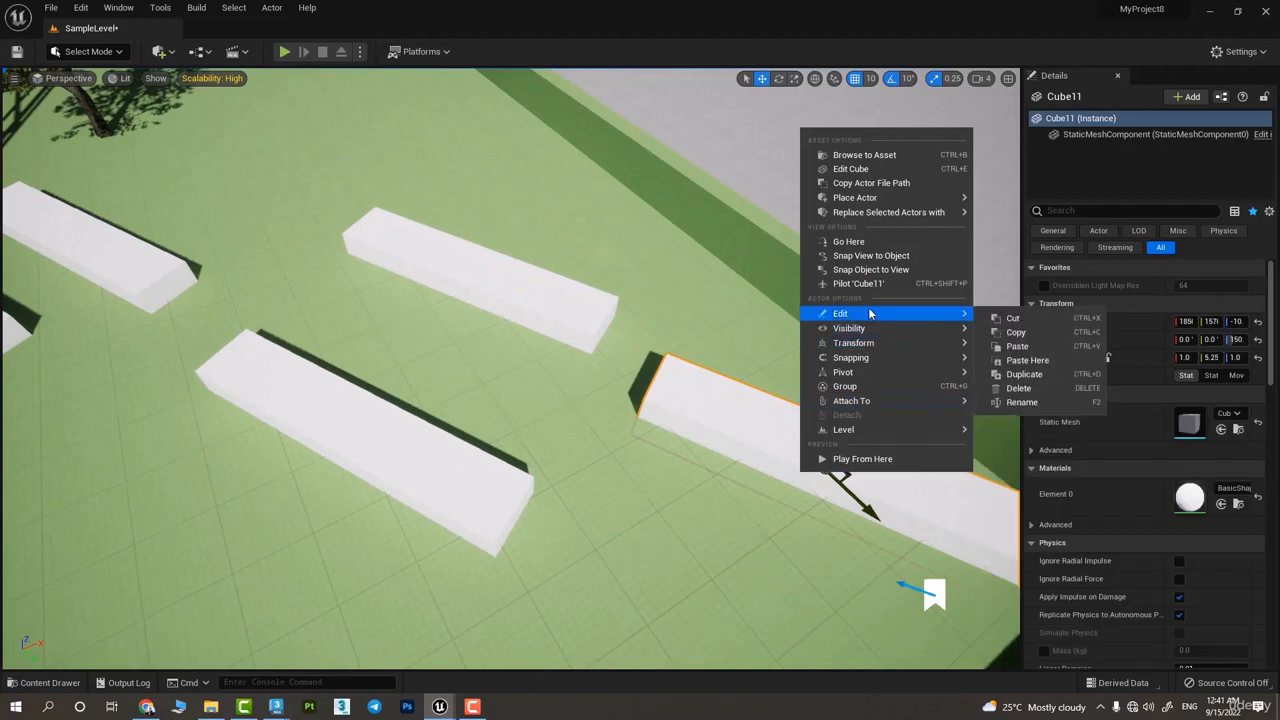
click(1012, 318)
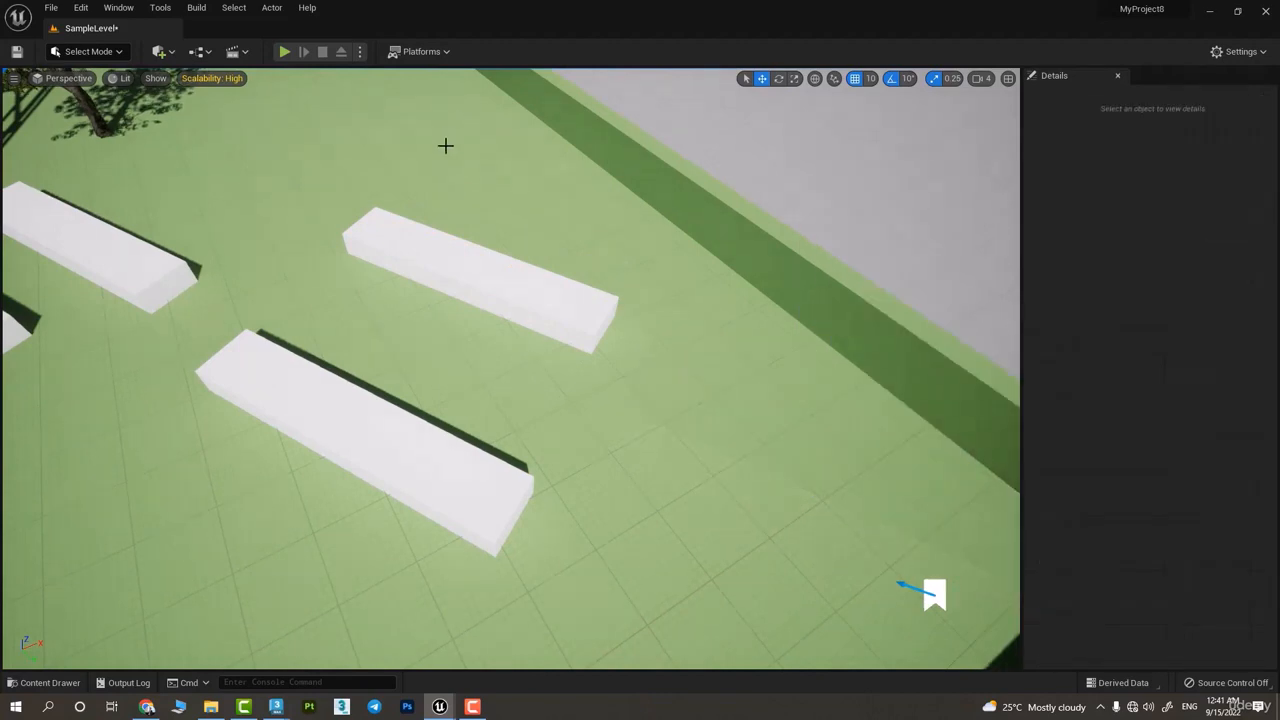
key(ctrl+v)
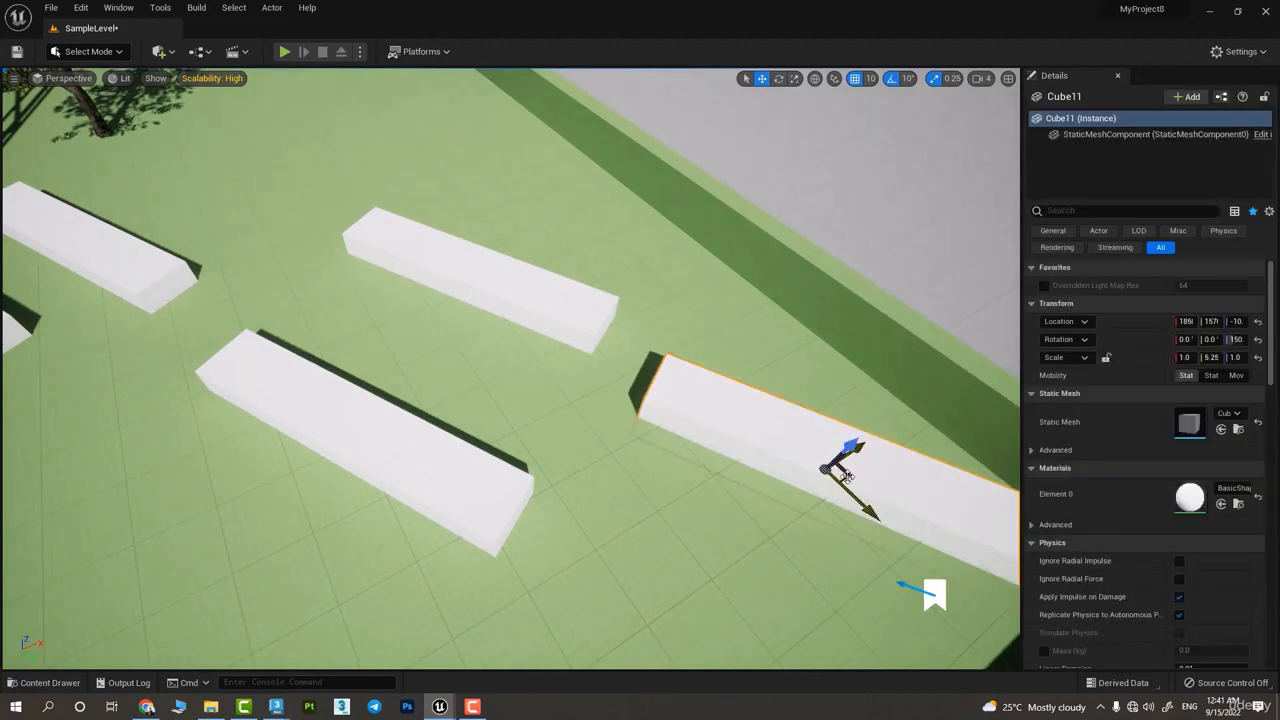
right_drag(844, 477, 842, 476)
key(ctrl+x)
key(ctrl+v)
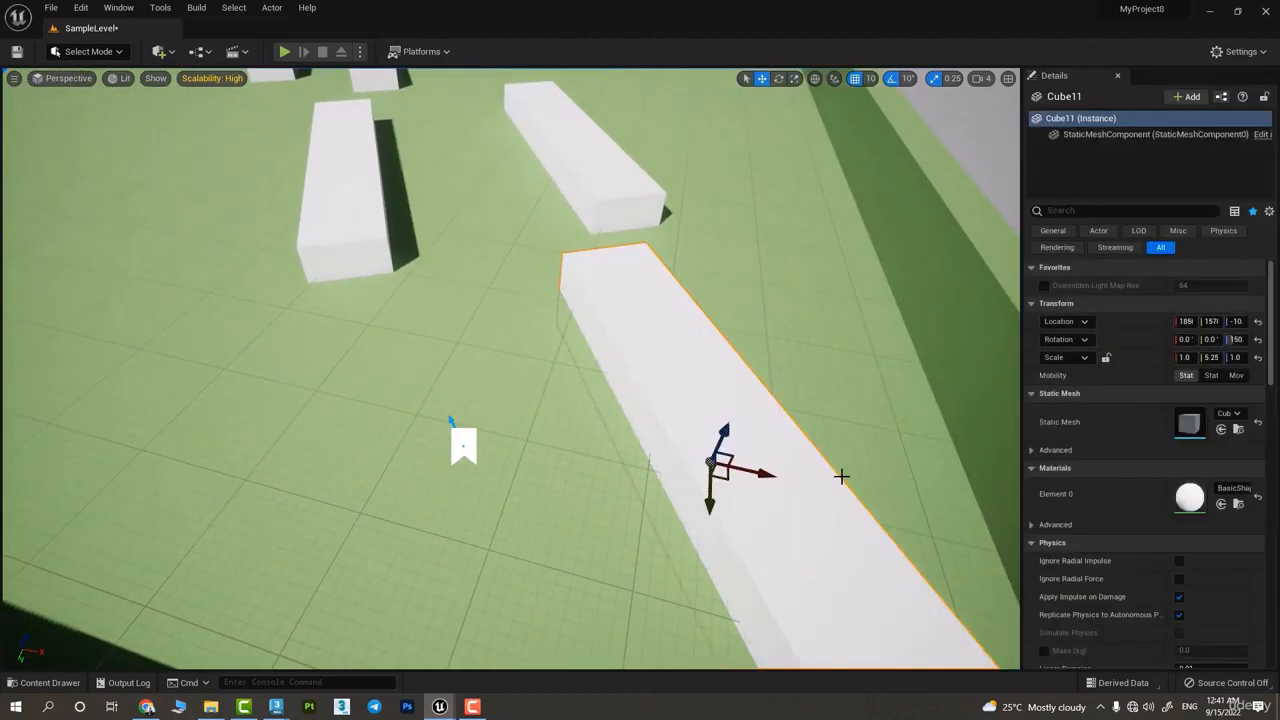
Duplicate the tree at the corner of the glass building and move the copy along X to about 1600
right_drag(566, 389, 566, 389)
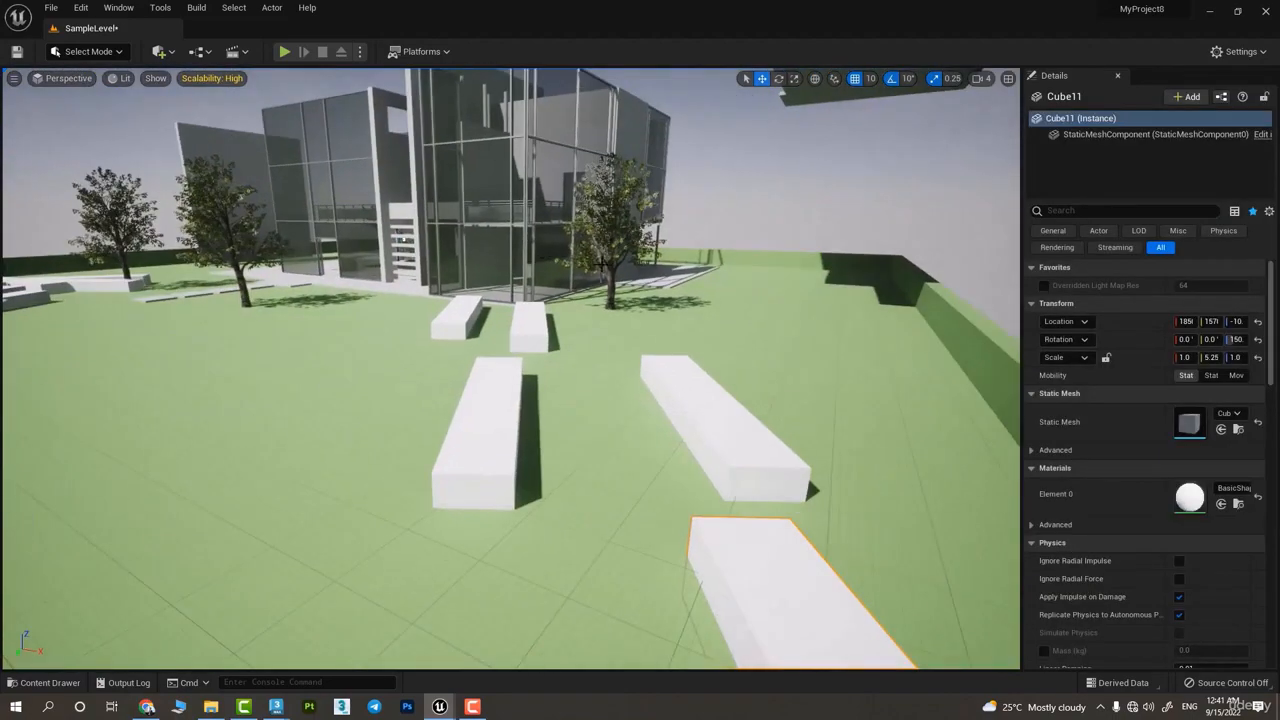
click(603, 213)
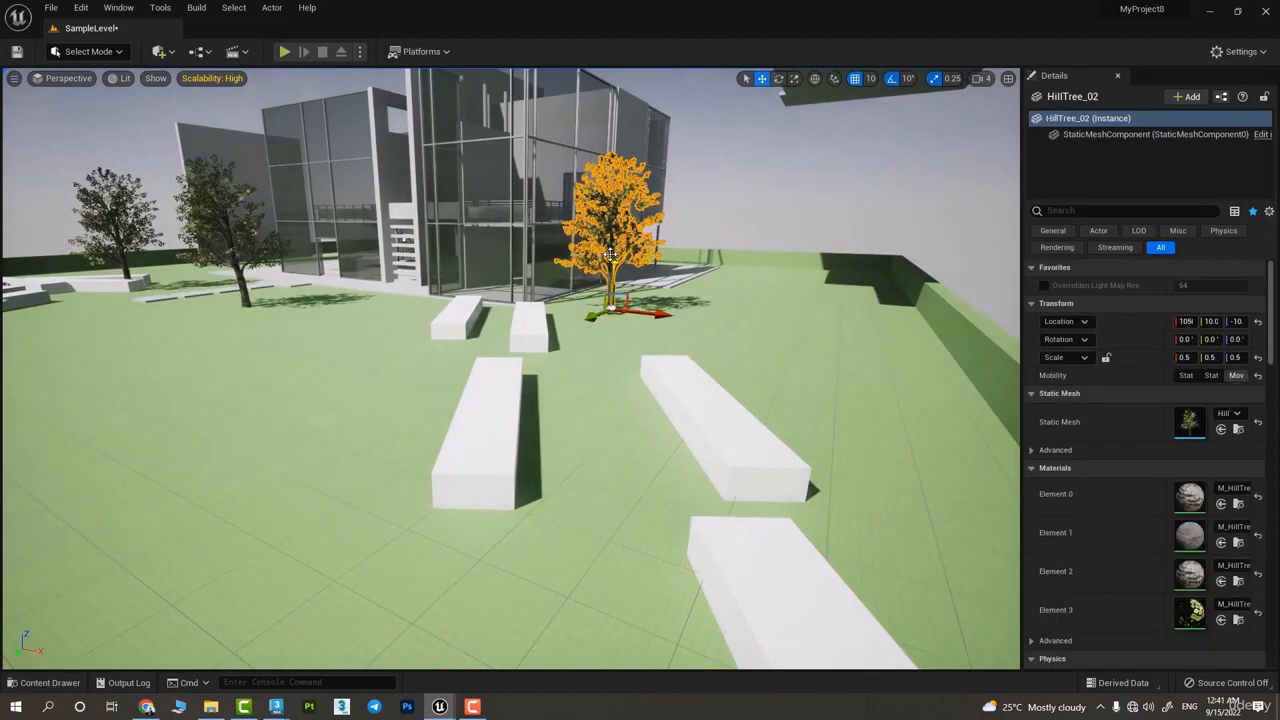
key(Delete)
key(ctrl+z)
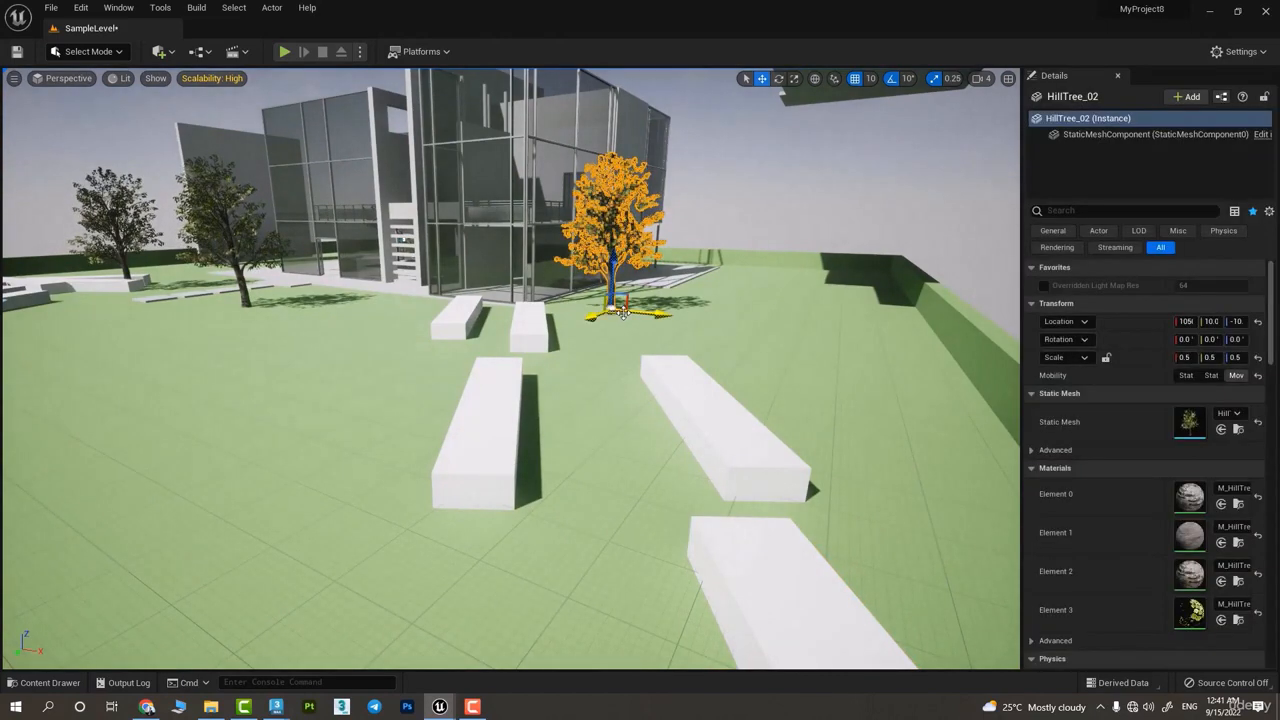
right_drag(631, 341, 672, 341)
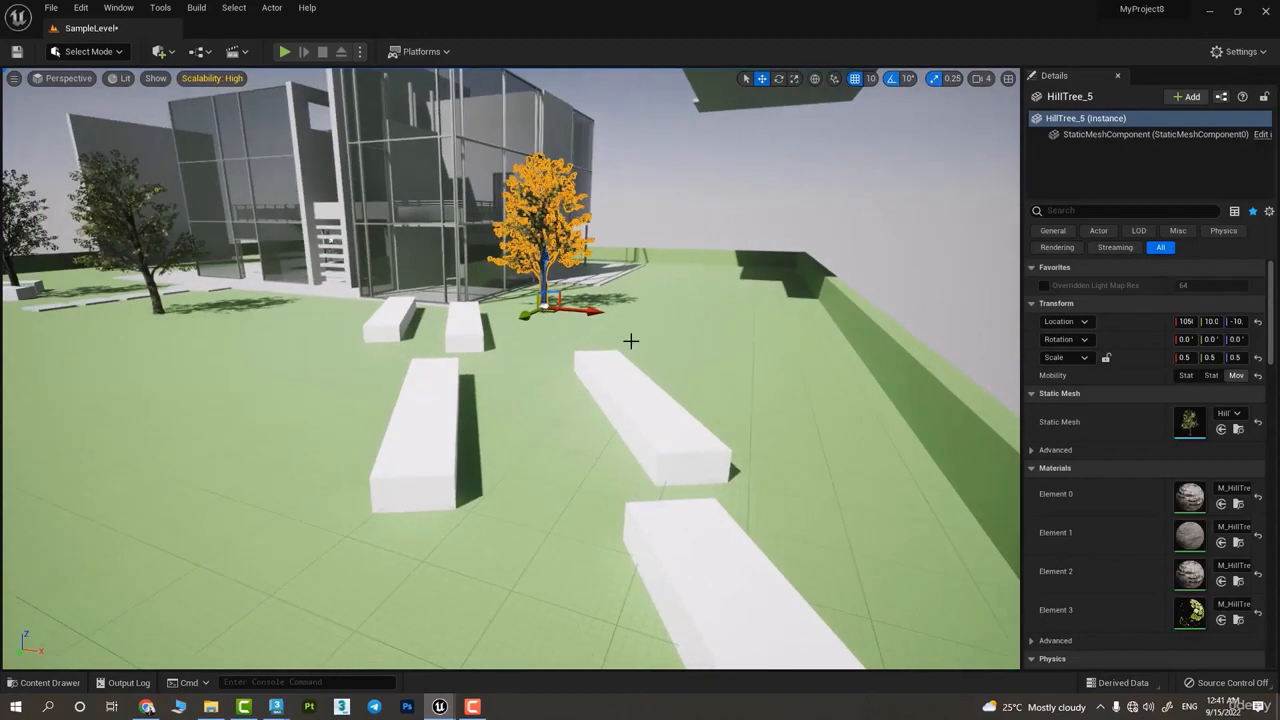
drag(713, 315, 752, 317)
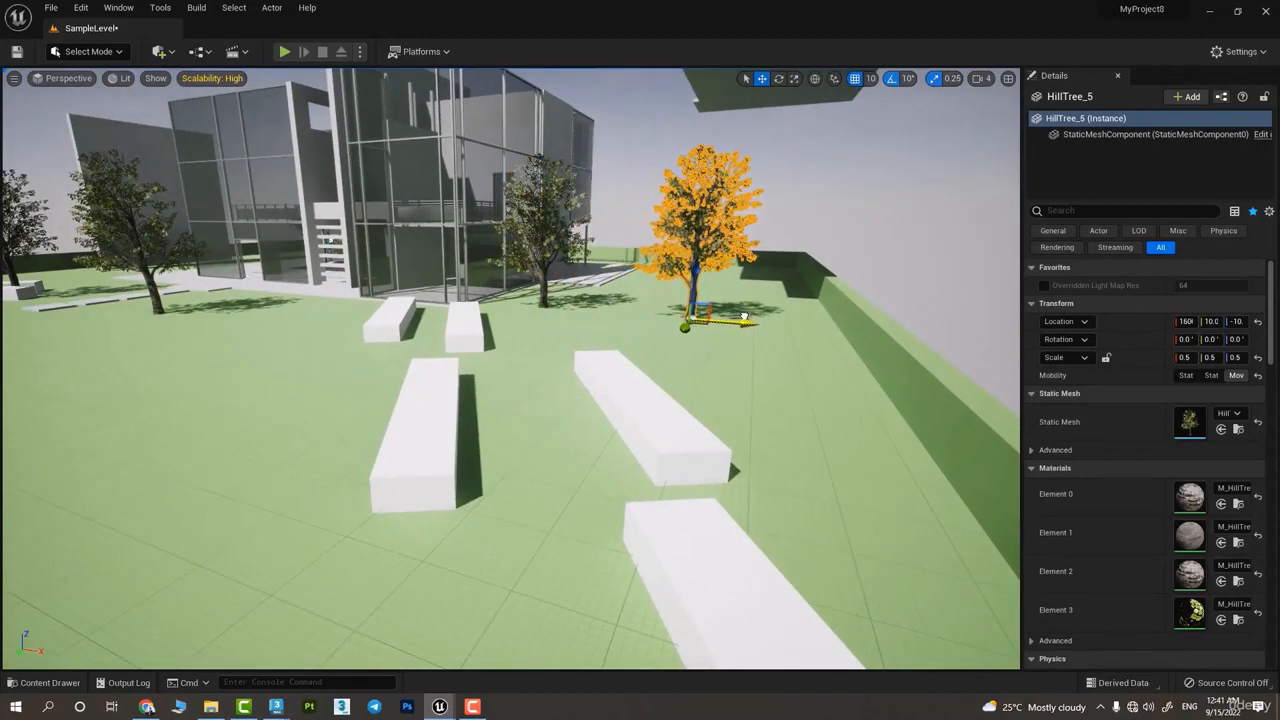
Make a second duplicate of the corner tree and place it between the other two at about X 1340
key(w)
mouse_move(752, 317)
right_down()
mouse_move(752, 520)
mouse_move(752, 322)
right_up()
key(s)
click(508, 345)
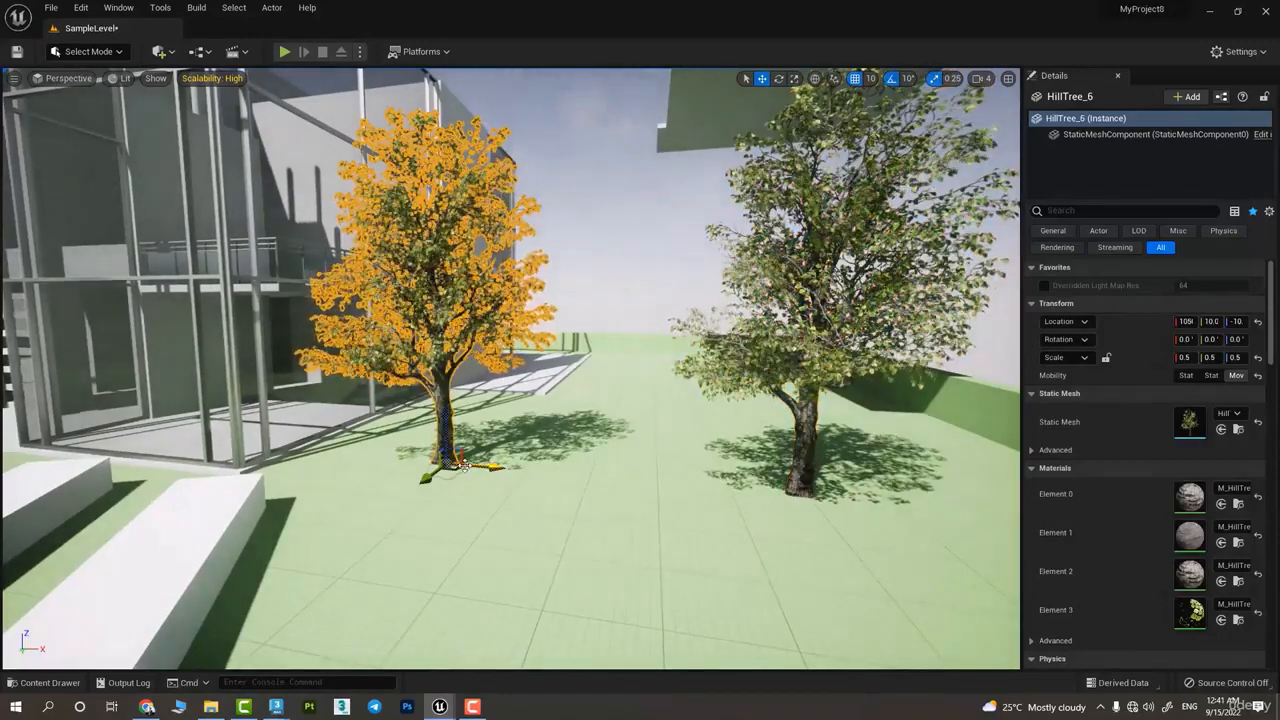
alt+drag(489, 466, 649, 490)
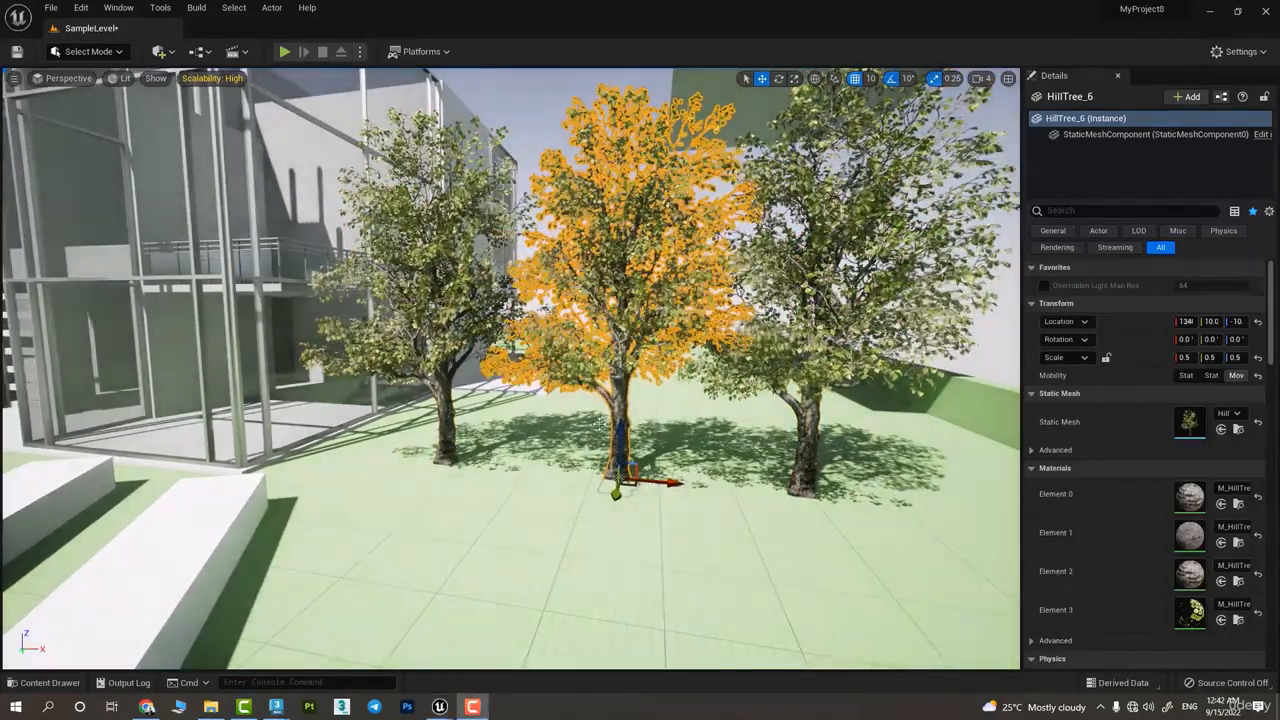
Review the middle tree's Edit and Visibility options and delete both duplicated trees
right_click(614, 480)
mouse_move(655, 237)
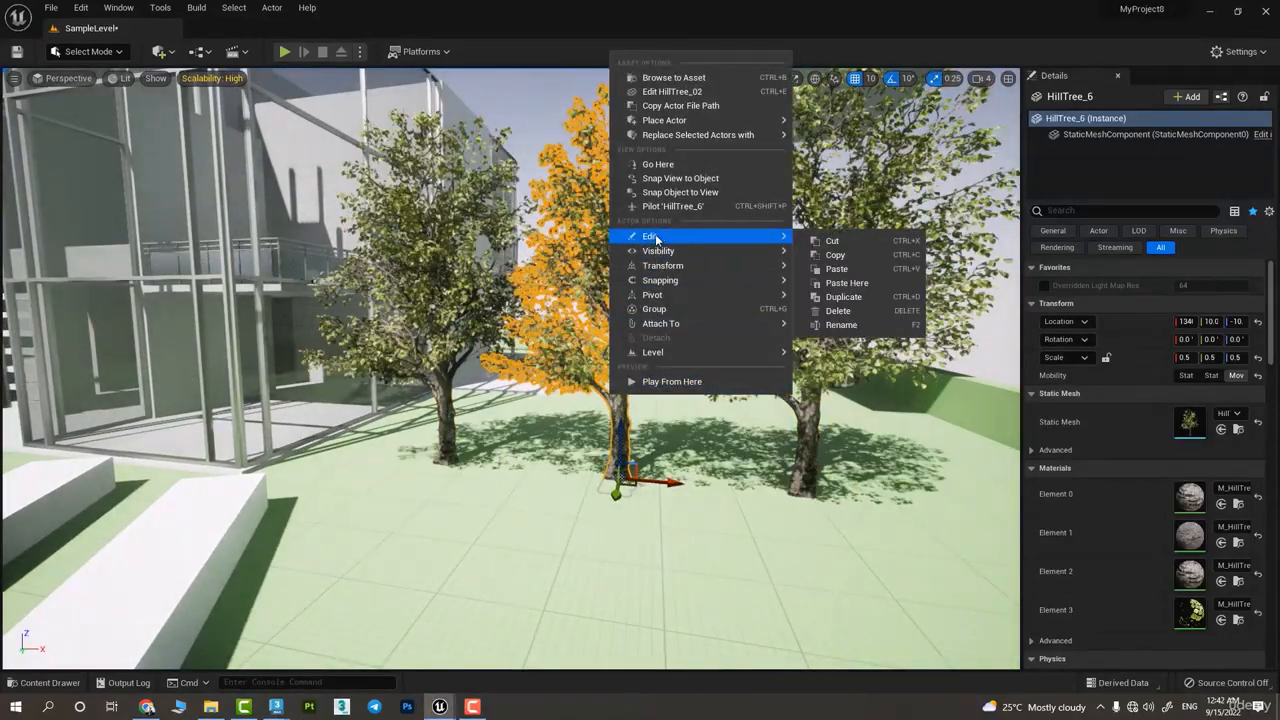
mouse_move(675, 257)
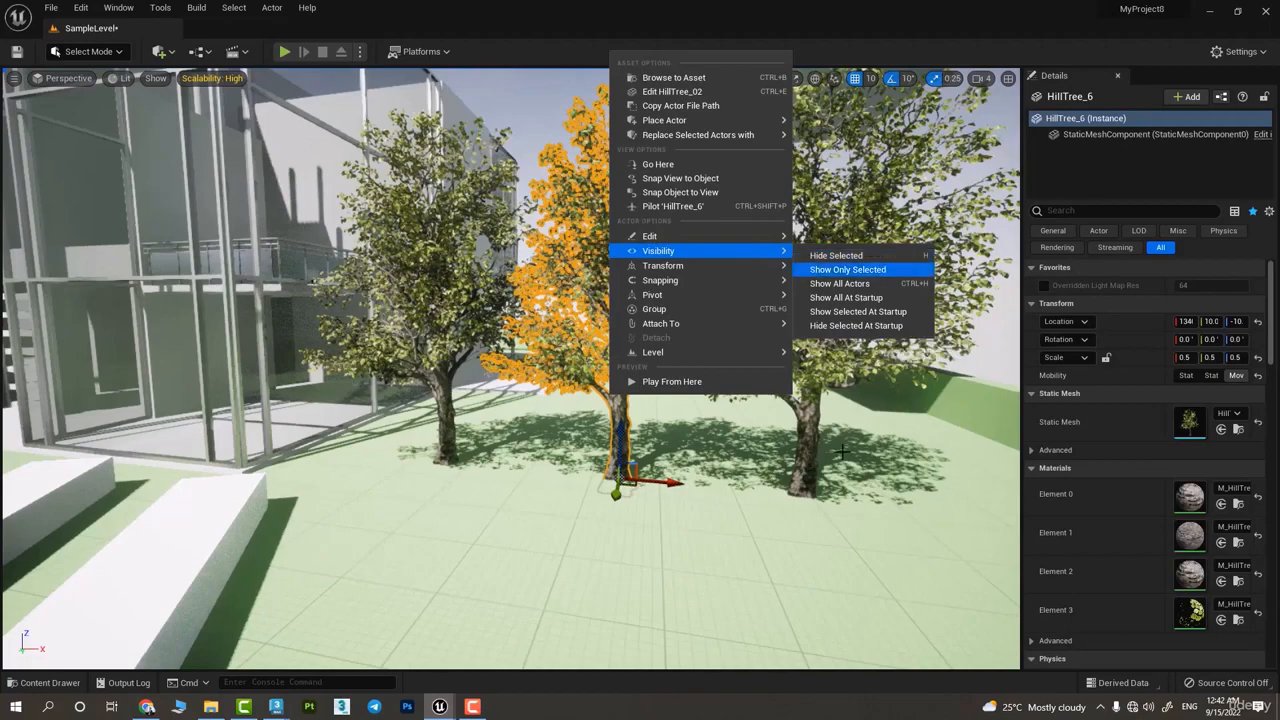
right_drag(680, 530, 703, 463)
key(Delete)
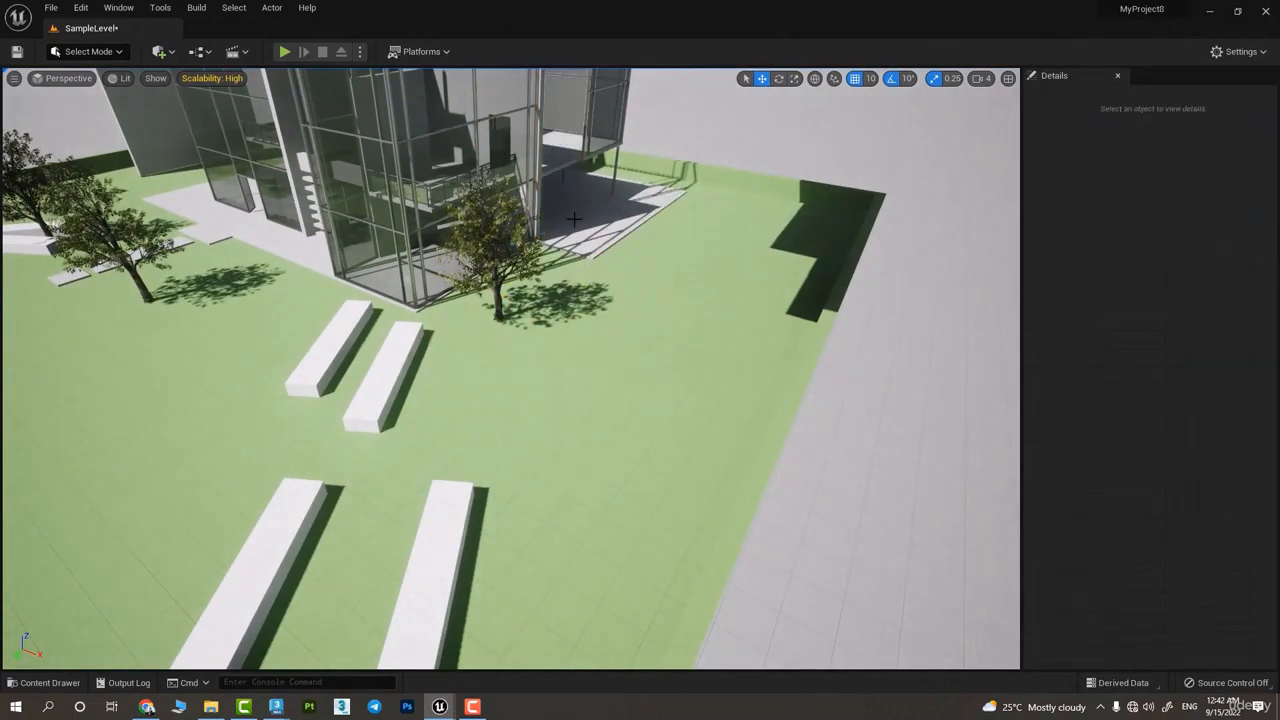
Remove the Floor_2_4 slab from the upper level of the building
click(497, 246)
right_drag(497, 246, 400, 305)
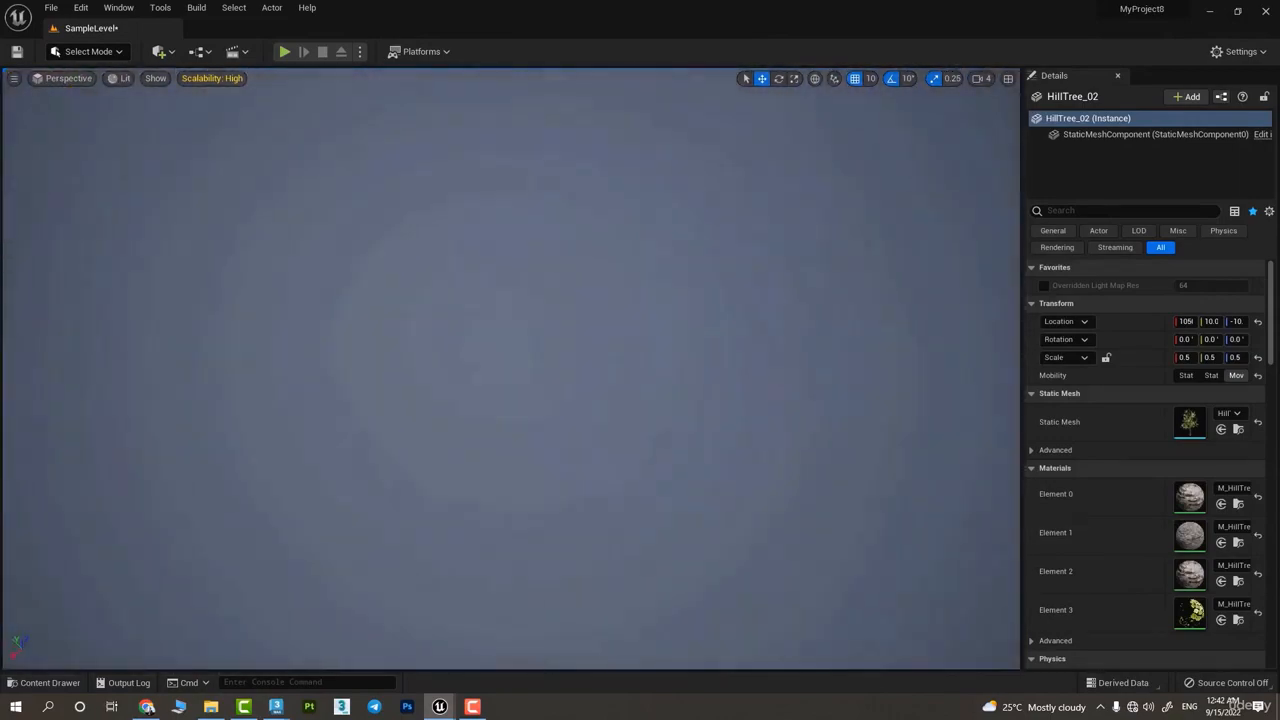
click(580, 201)
scroll(580, 201, down, 8)
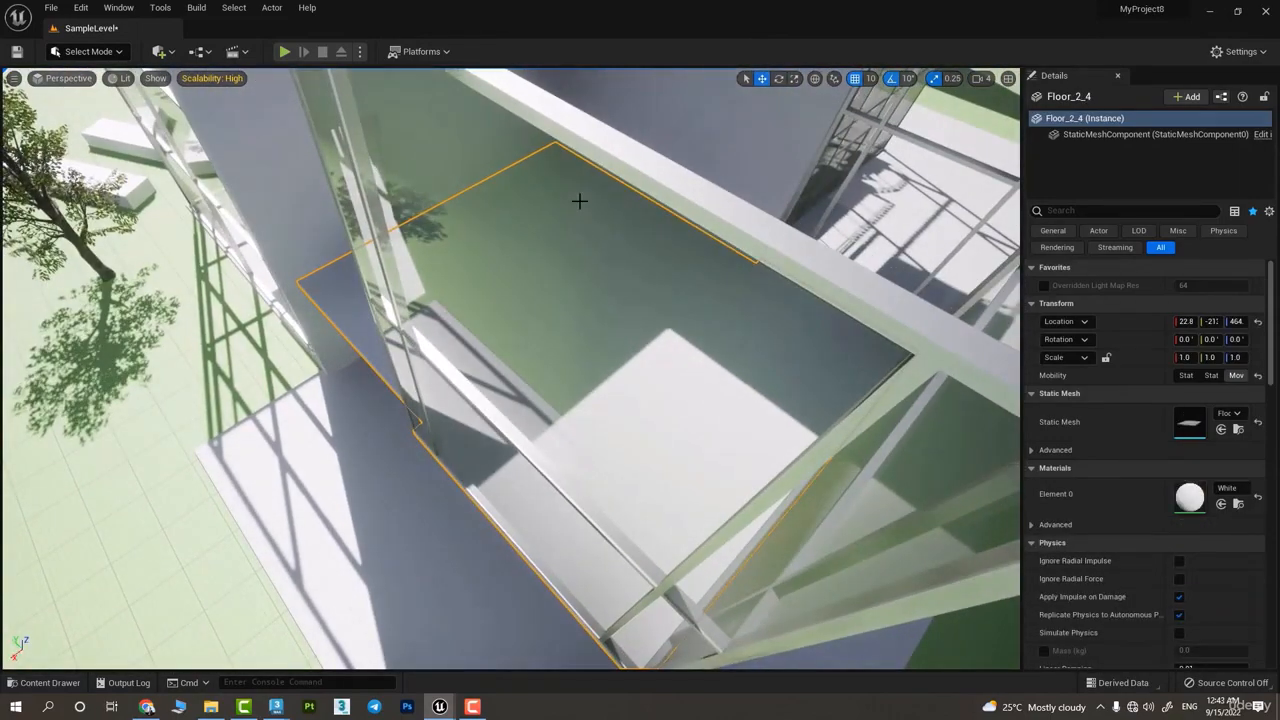
key(Delete)
right_drag(580, 201, 674, 128)
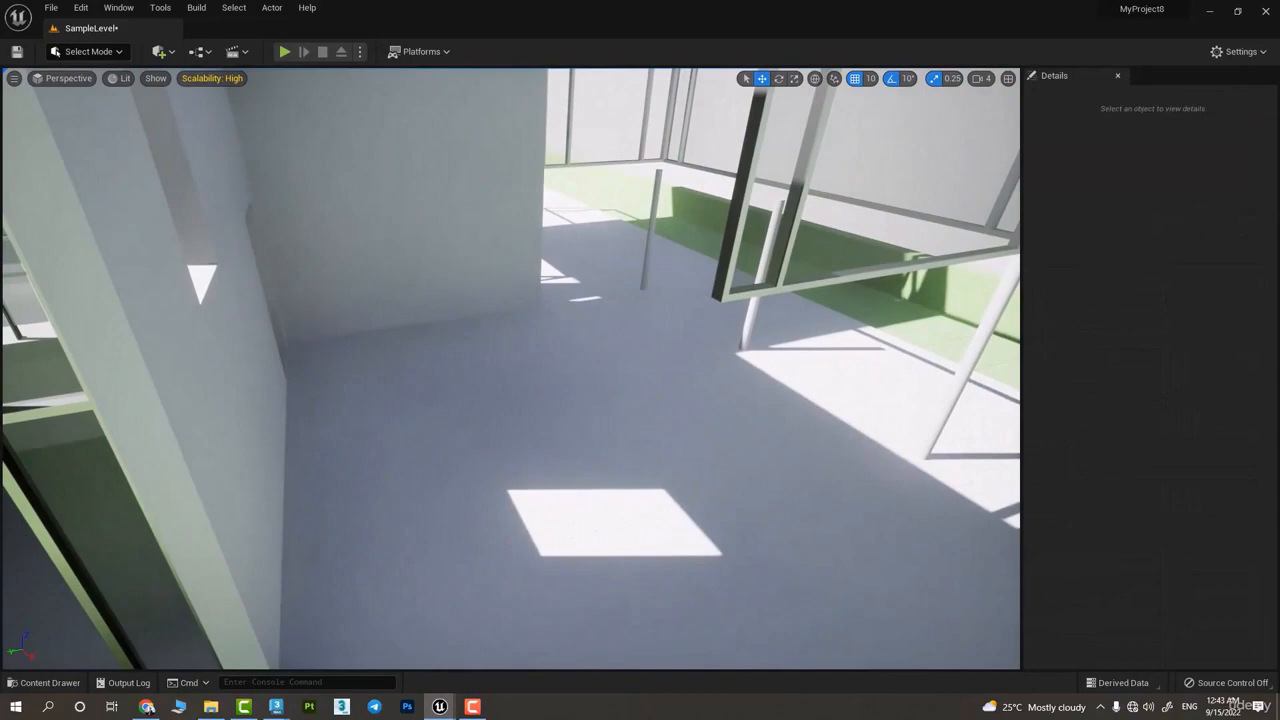
Remove two large interior walls to look inside the building, and bring them back
click(449, 236)
key(Delete)
right_drag(449, 236, 458, 242)
click(450, 238)
key(Delete)
right_drag(502, 280, 522, 196)
right_drag(575, 419, 575, 419)
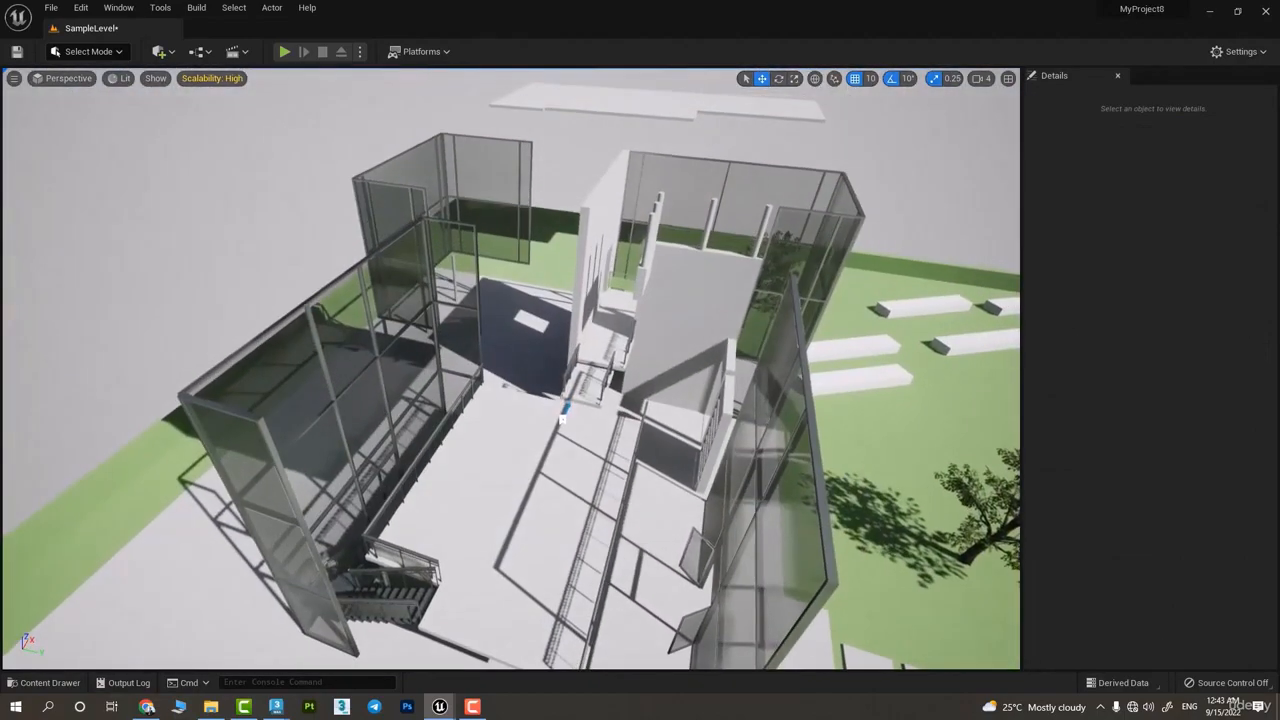
key(ctrl+z)
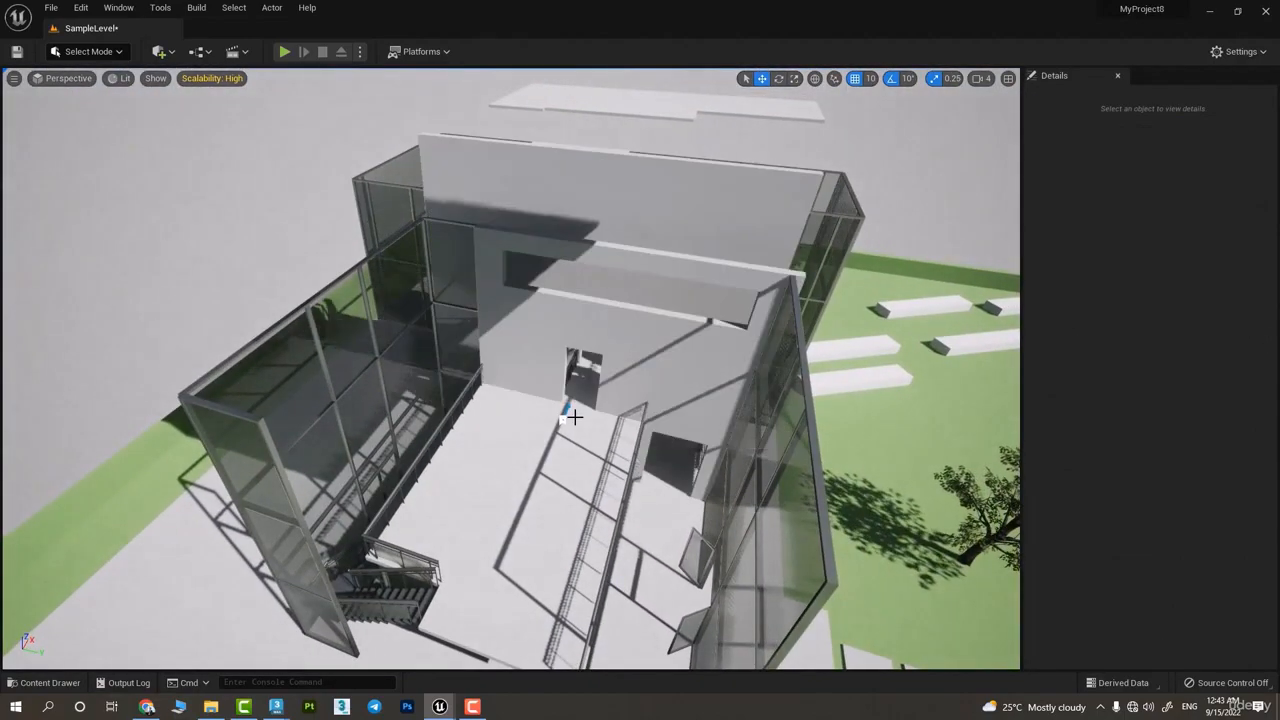
Examine the Visibility options available for the wall Wall_002
right_click(558, 368)
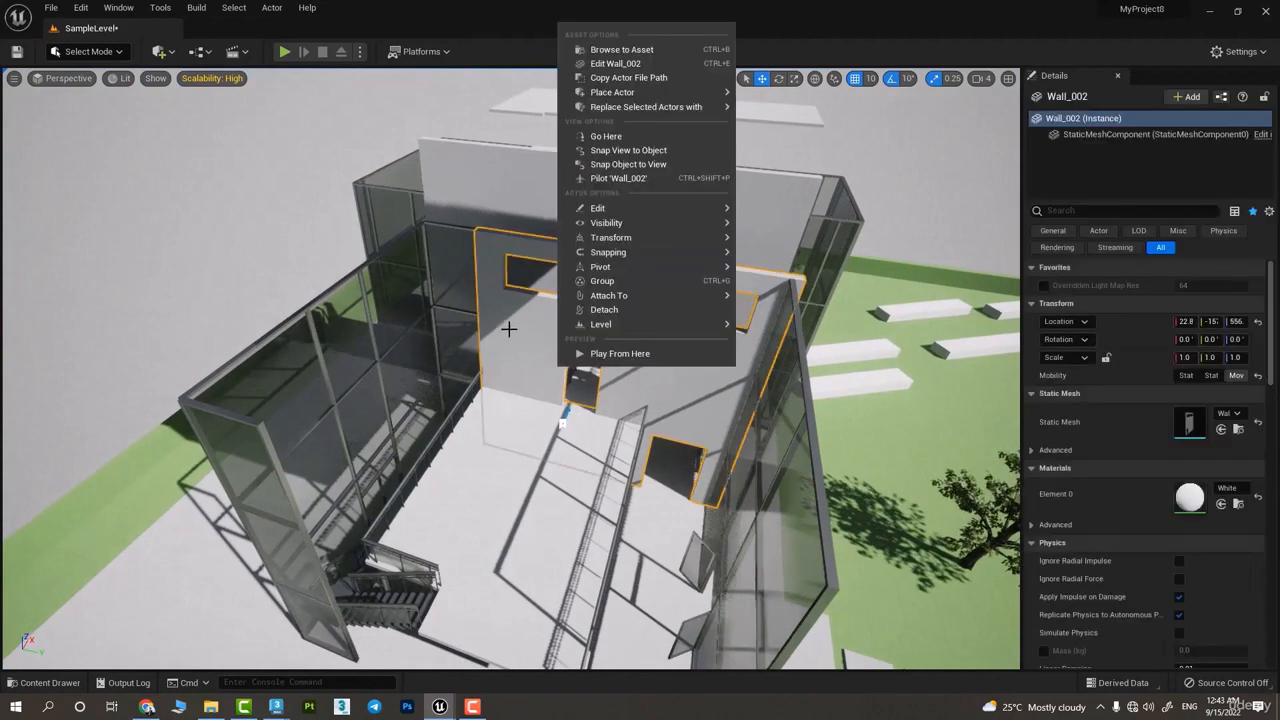
key(Escape)
right_click(545, 317)
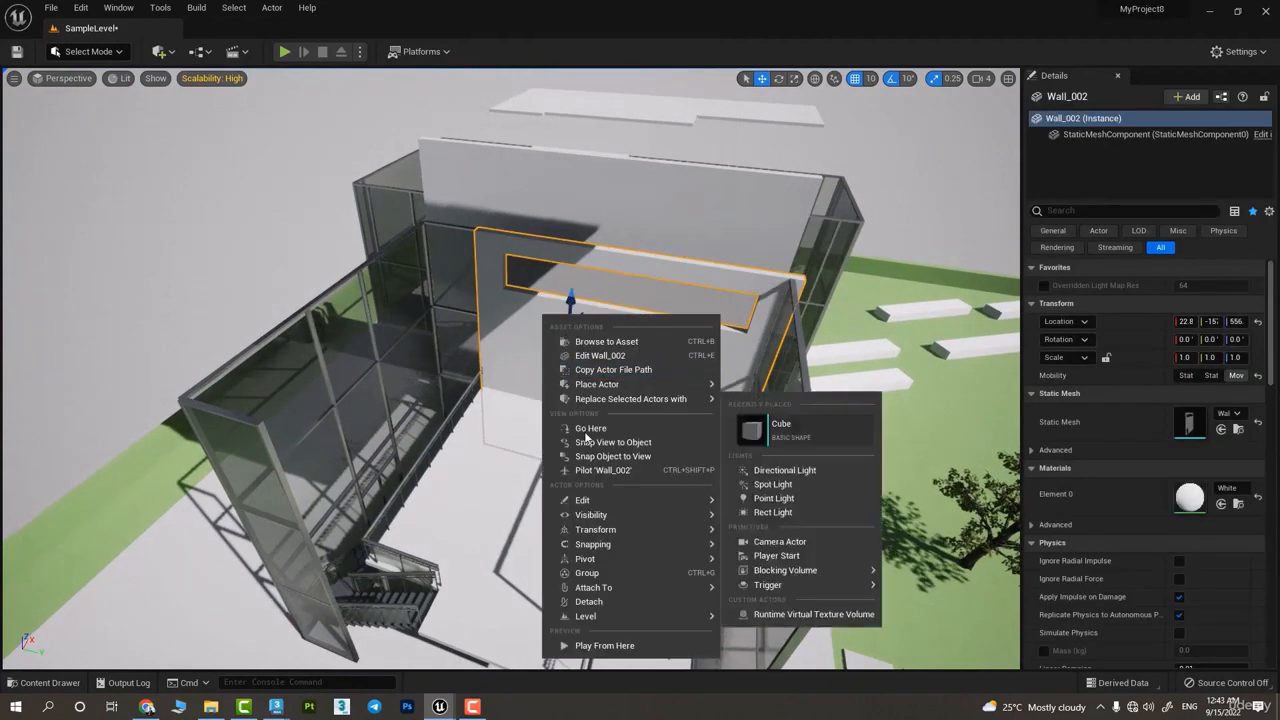
mouse_move(618, 518)
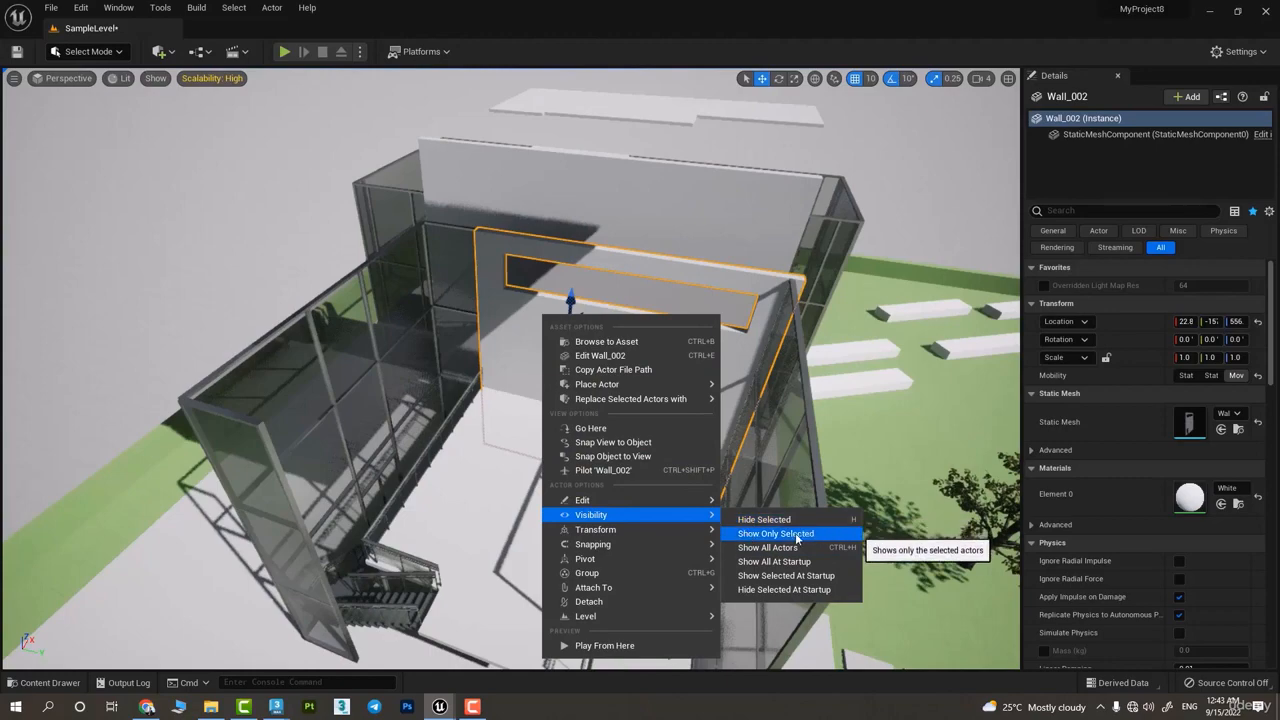
click(757, 321)
mouse_move(757, 321)
right_down()
mouse_move(640, 325)
mouse_move(800, 290)
mouse_move(860, 300)
mouse_move(775, 308)
right_up()
Isolate the tree HillTree_4 with Show Only Selected and inspect it on its own
click(772, 302)
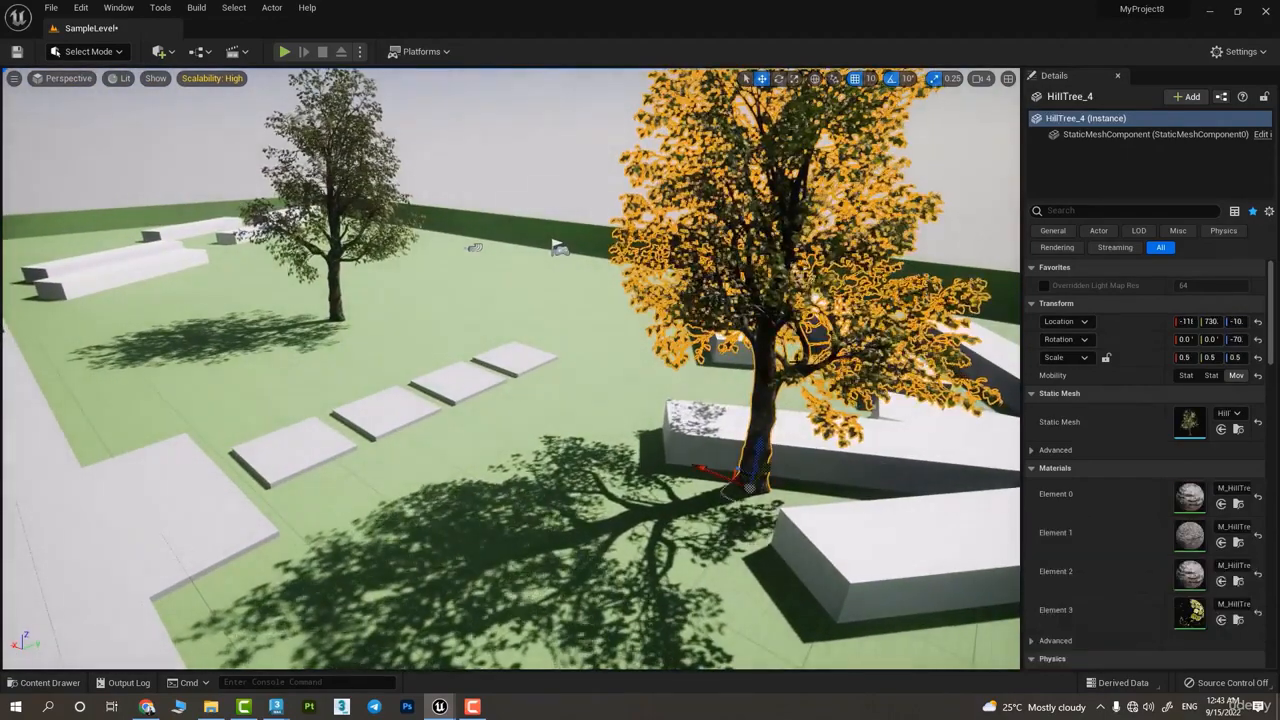
right_click(772, 302)
mouse_move(852, 507)
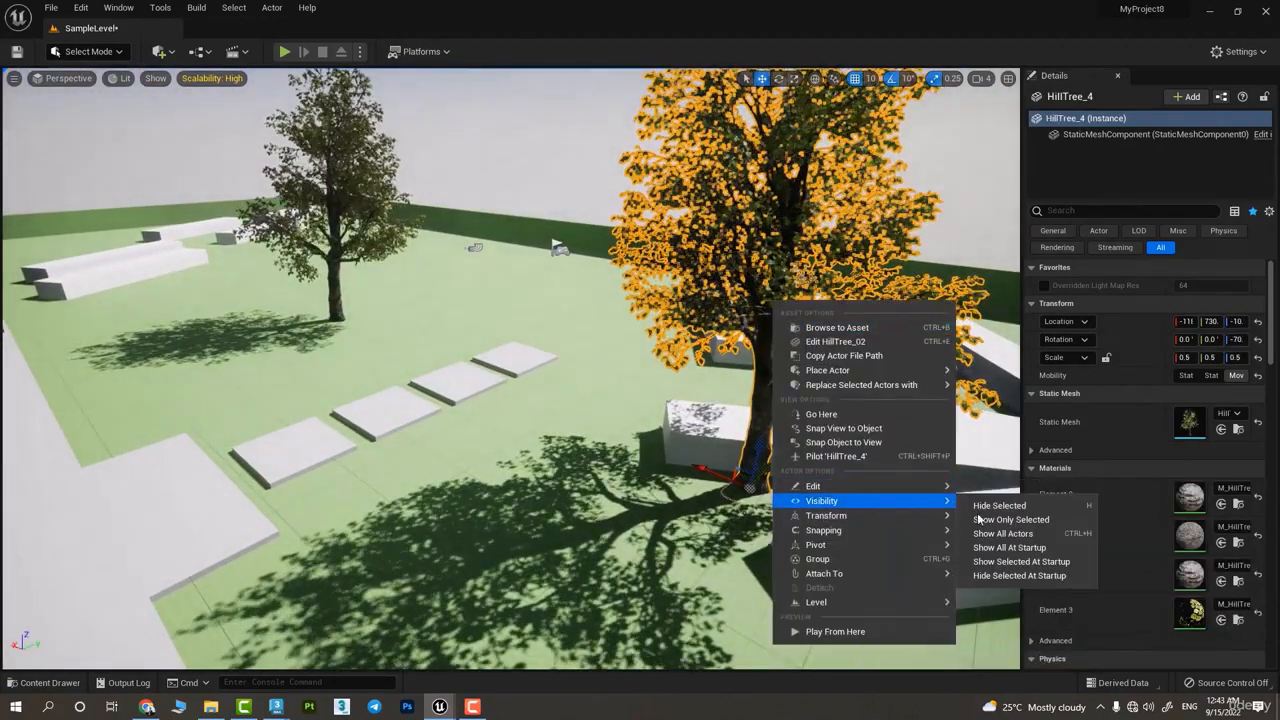
click(1037, 527)
key(f)
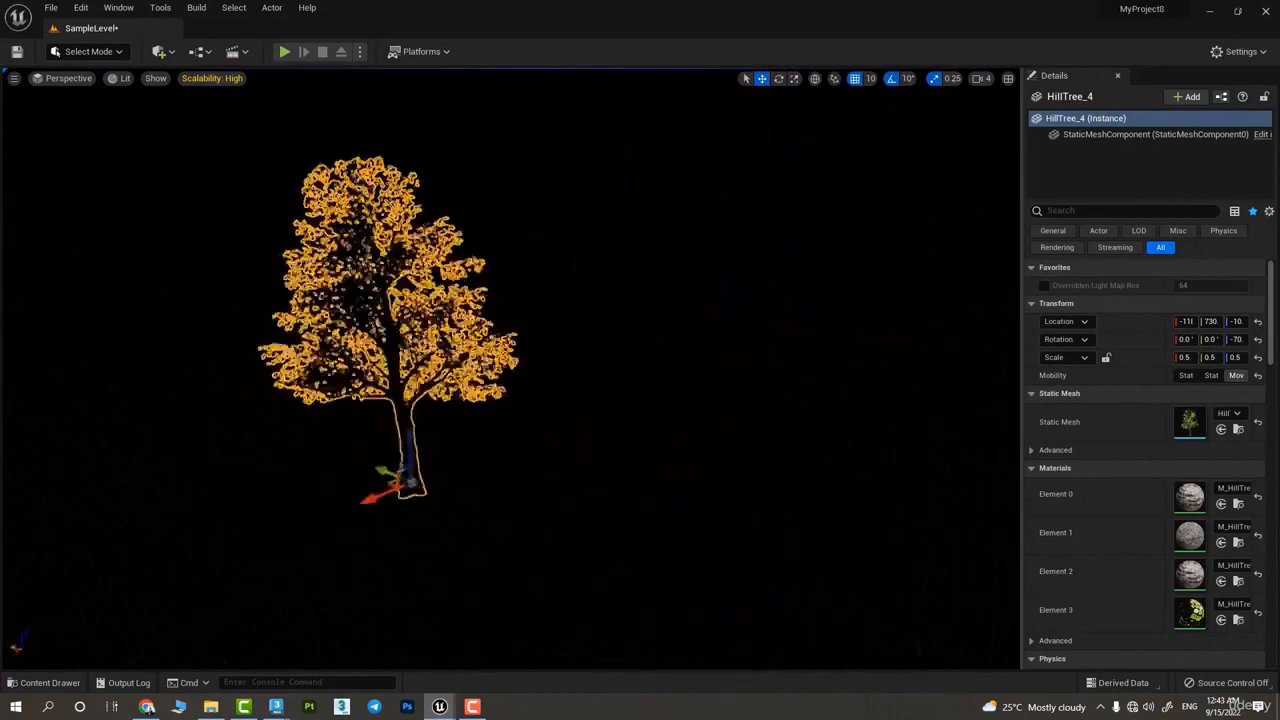
right_drag(740, 320, 734, 322)
click(734, 322)
key(ctrl+z)
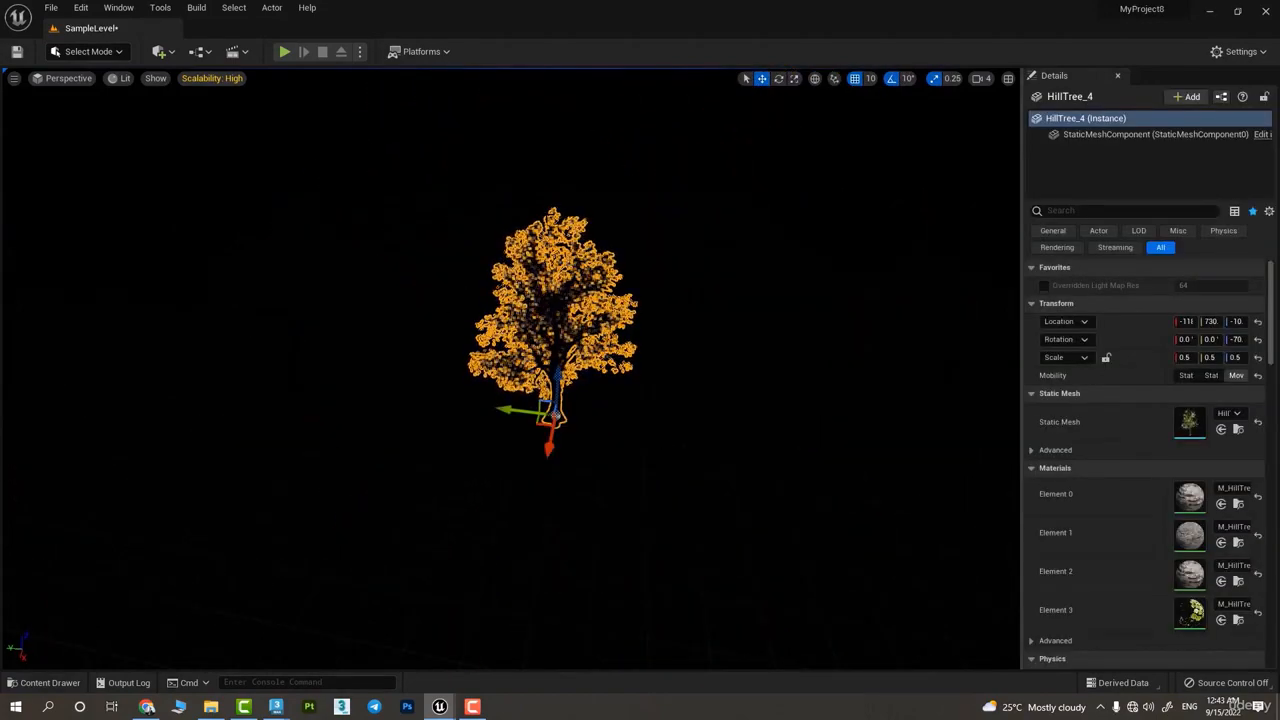
Switch the viewport to Unlit to inspect the isolated tree, and return it to Lit
click(152, 78)
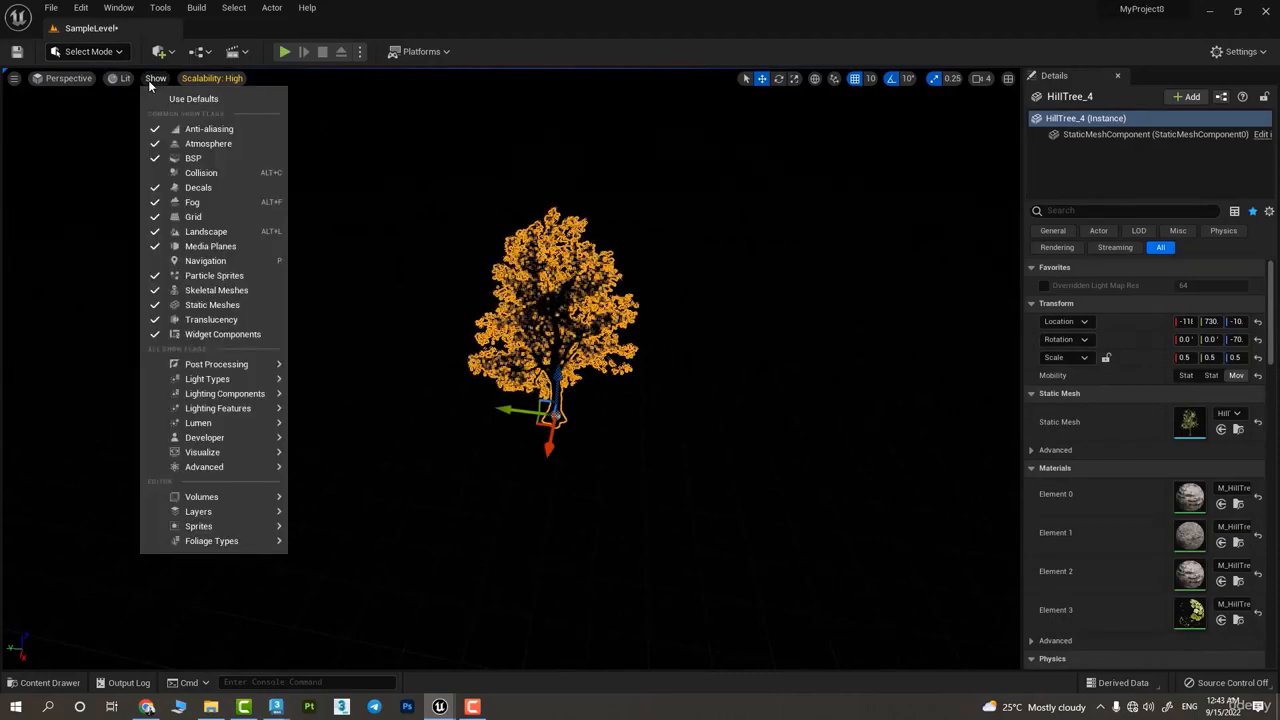
click(127, 79)
click(155, 128)
click(400, 300)
right_drag(400, 300, 600, 295)
mouse_move(156, 154)
right_down()
mouse_move(110, 150)
mouse_move(156, 154)
right_up()
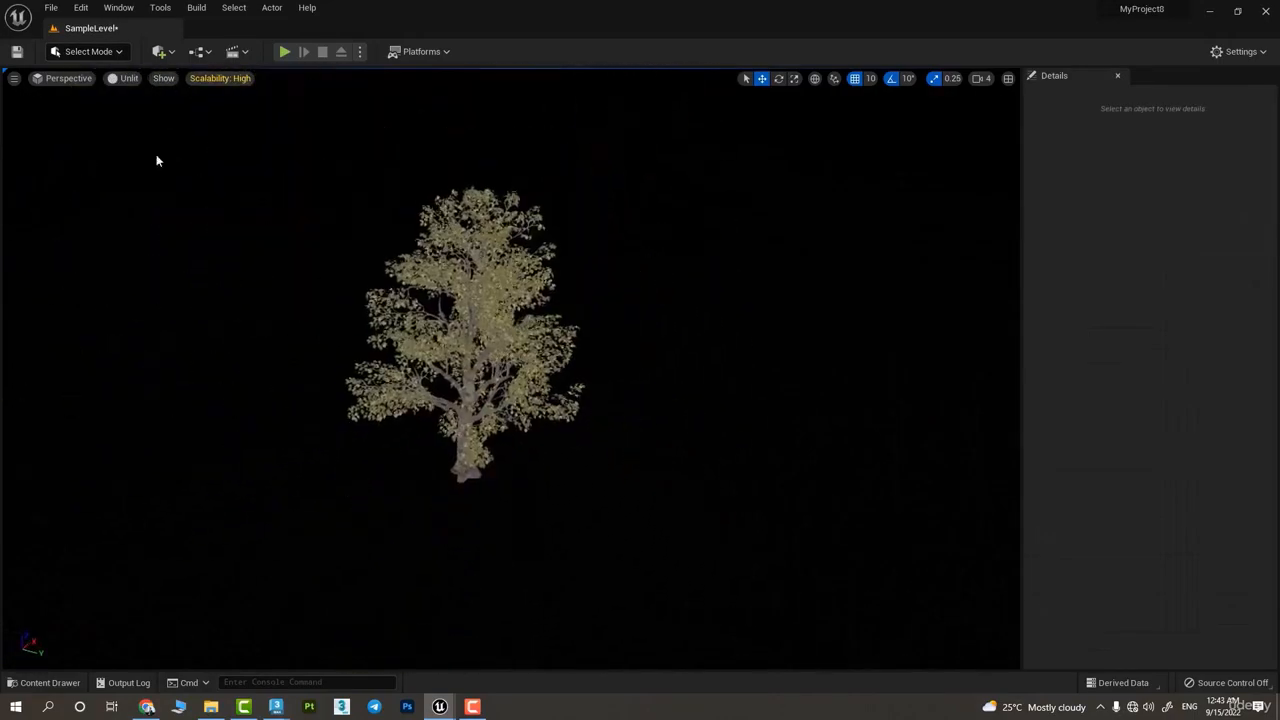
click(125, 79)
click(151, 114)
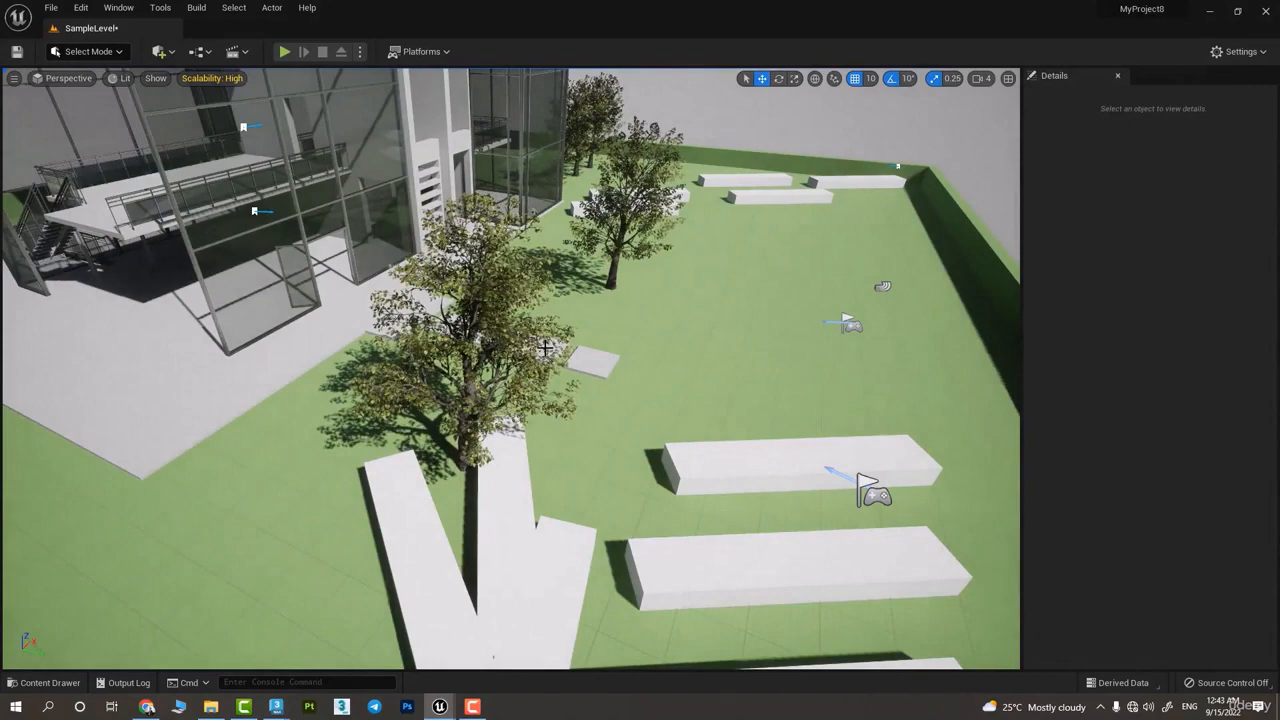
Show all actors again and remove the directional light above the building
right_drag(545, 350, 500, 260)
mouse_move(625, 285)
right_down()
mouse_move(651, 326)
mouse_move(626, 297)
right_up()
click(626, 294)
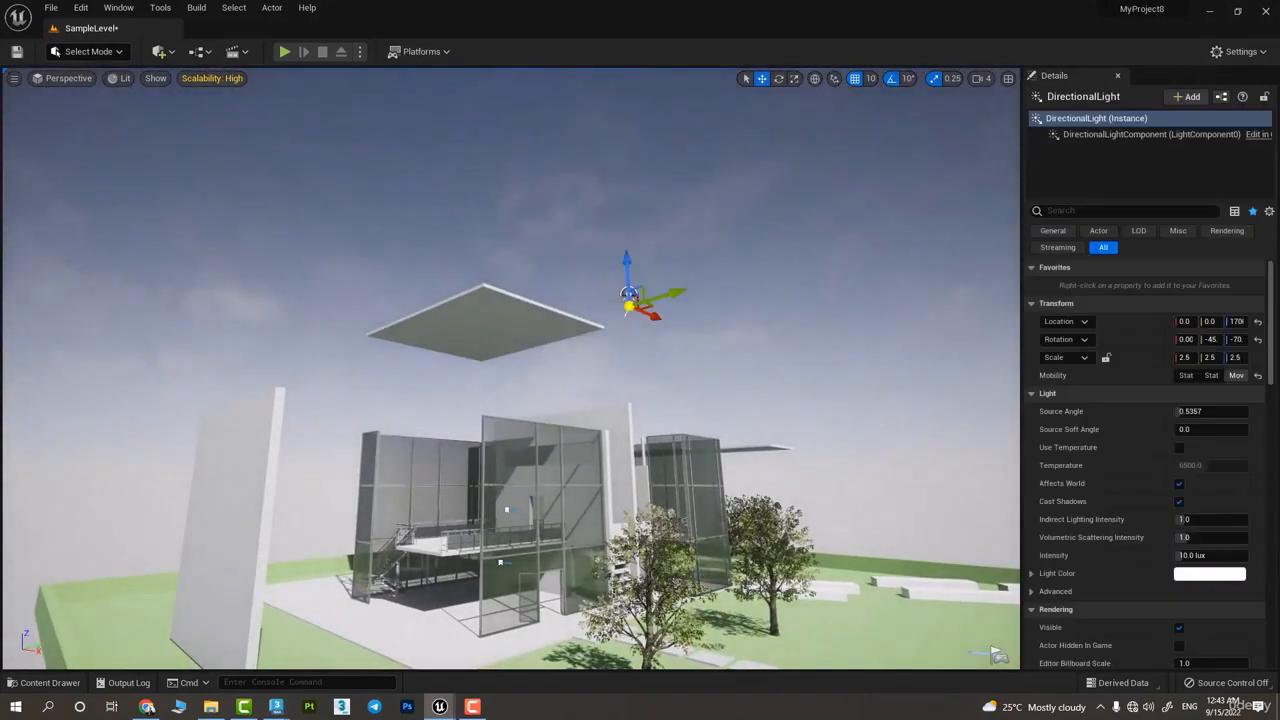
key(Delete)
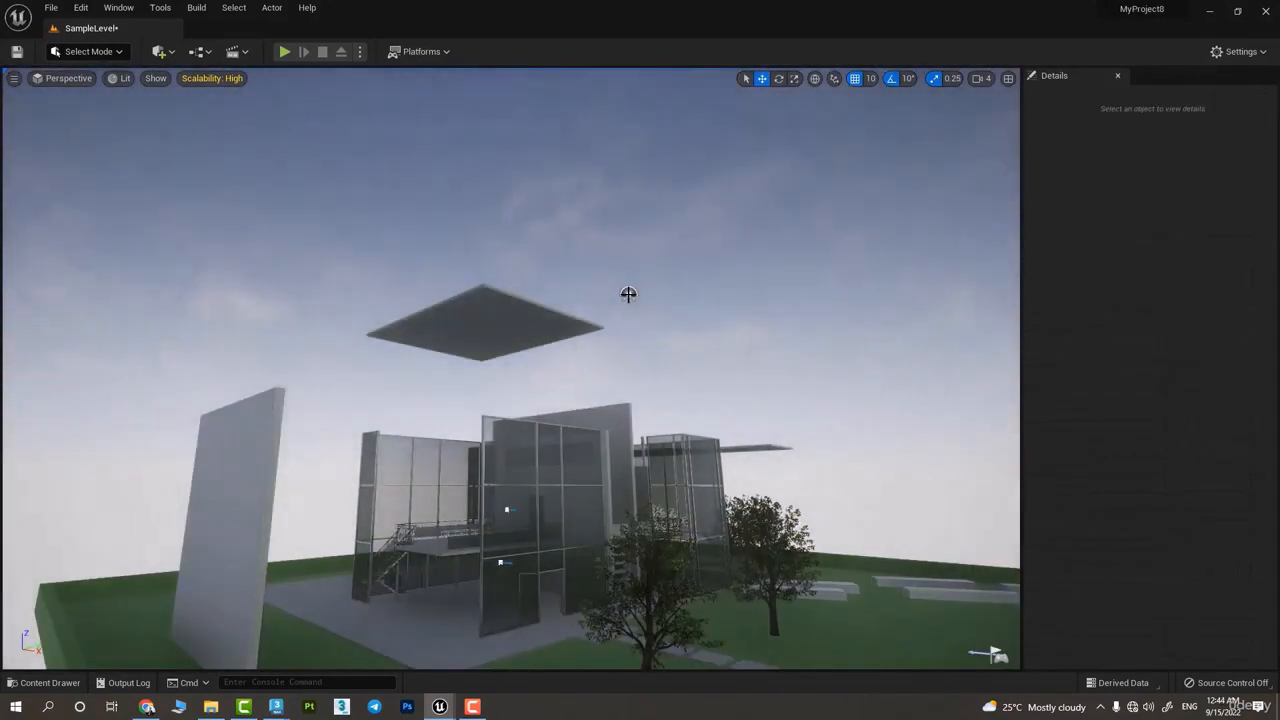
Delete the remaining sky and lighting actors and the height fog from the level
click(629, 297)
key(Delete)
right_drag(629, 298, 695, 350)
click(643, 248)
key(Delete)
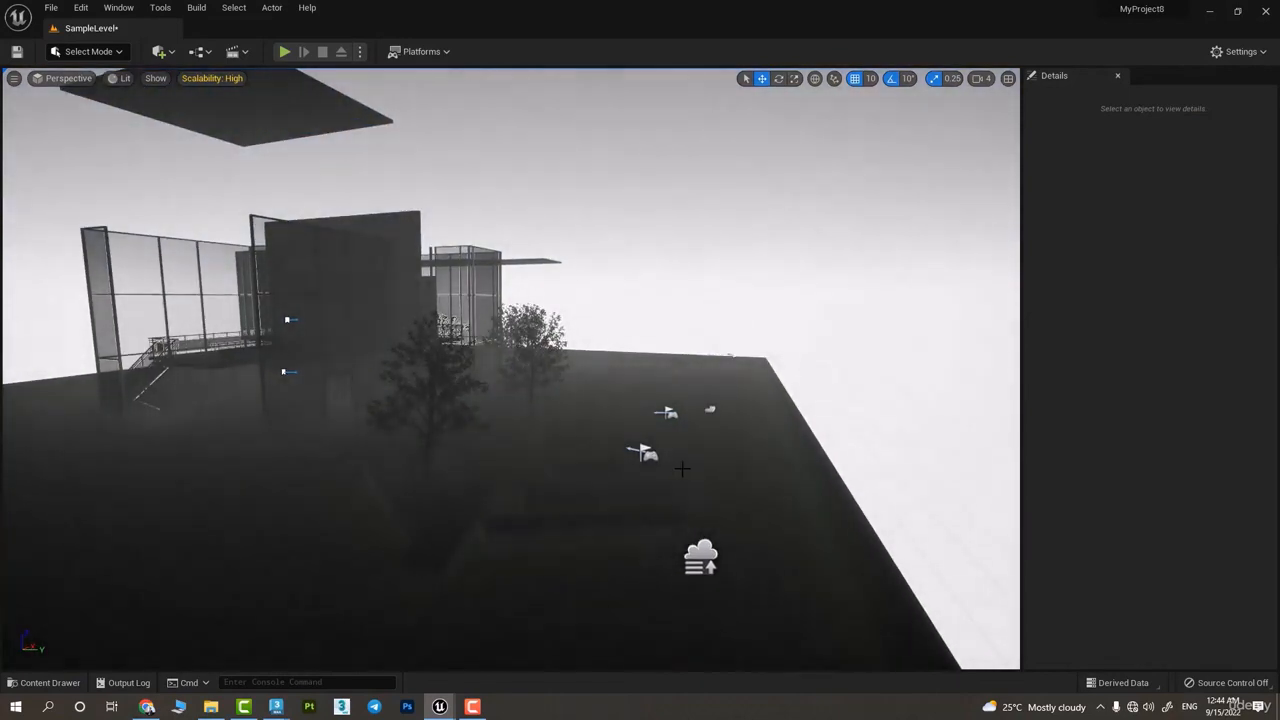
click(705, 563)
key(Delete)
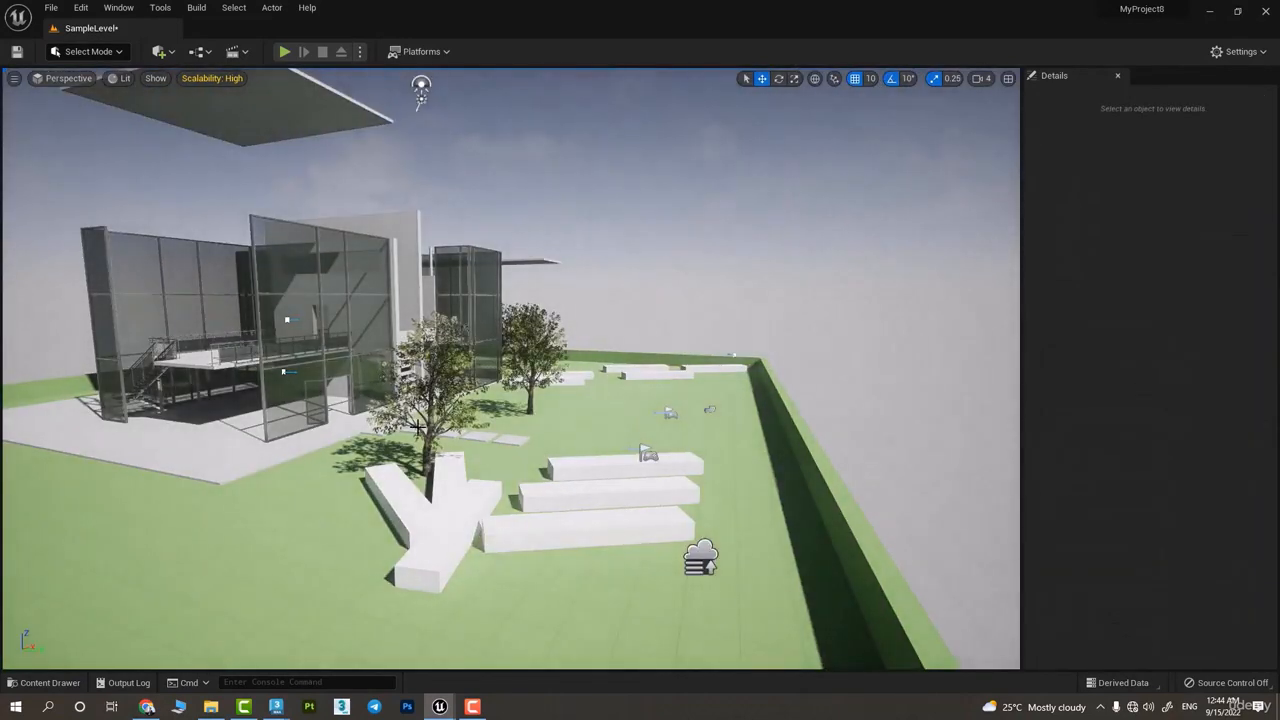
Examine the Visibility and Transform options available for the tree HillTree_4
click(416, 426)
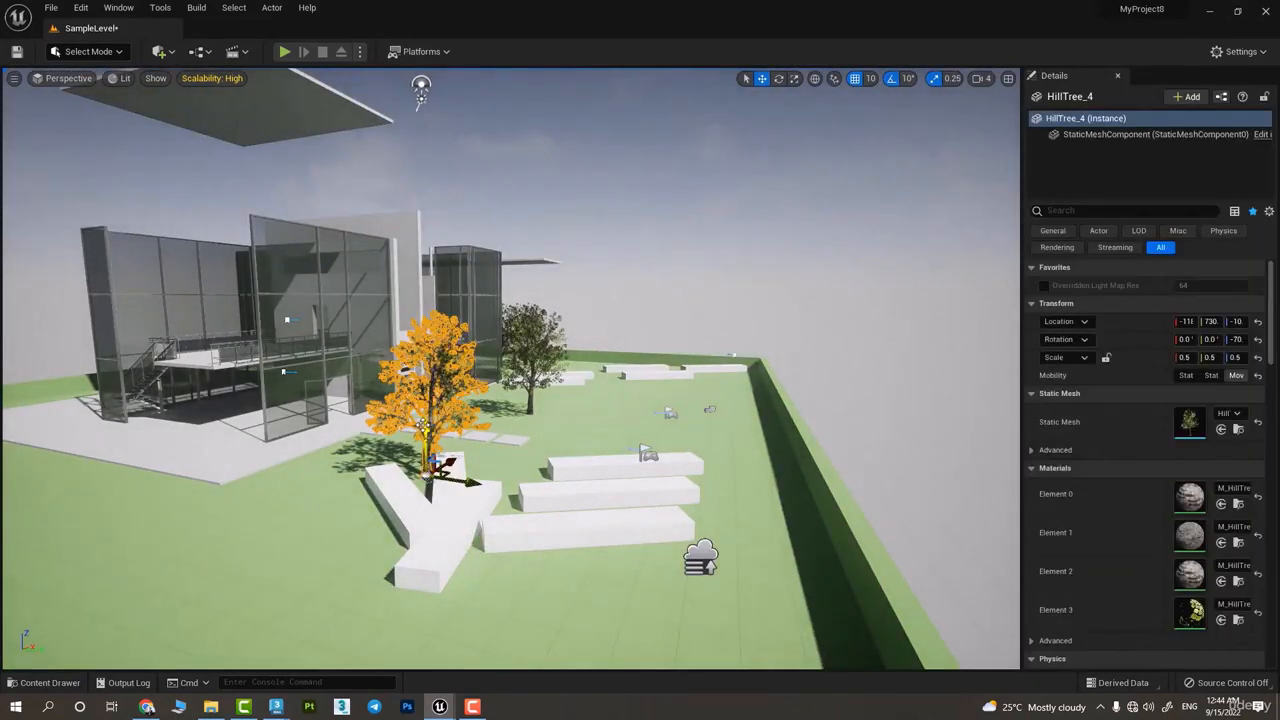
right_click(428, 430)
mouse_move(458, 281)
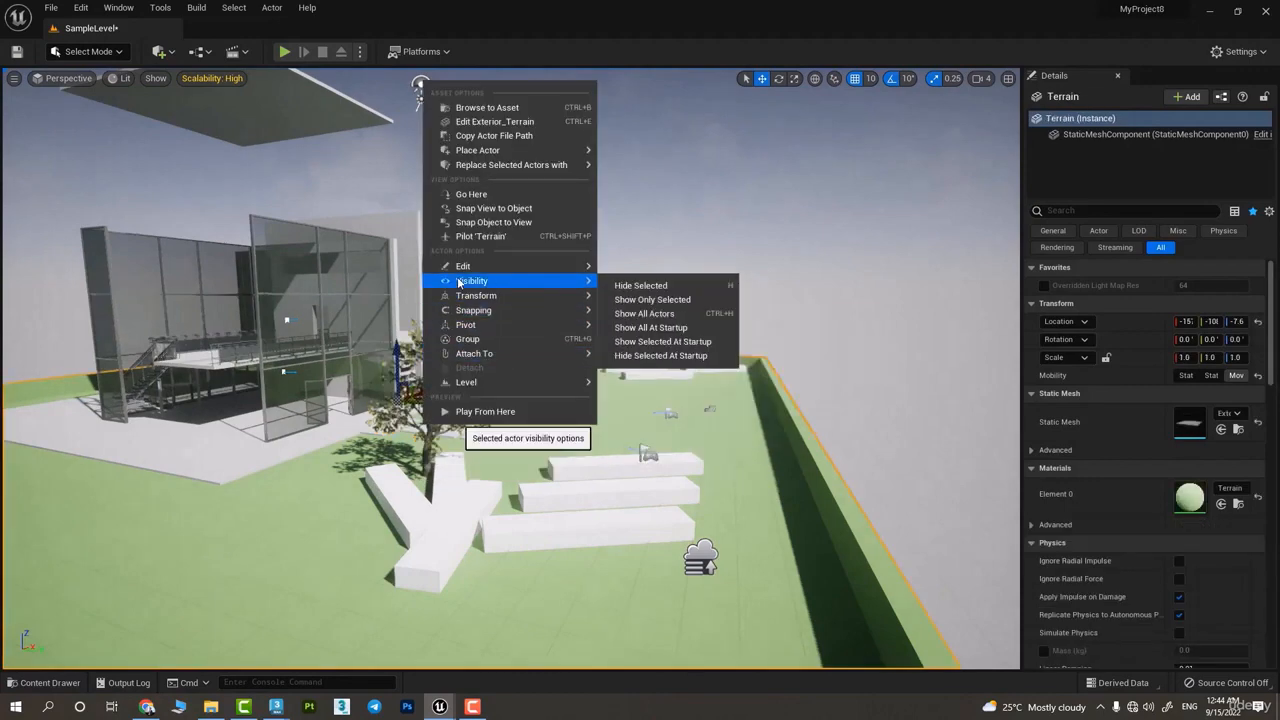
click(436, 466)
click(440, 445)
right_click(443, 438)
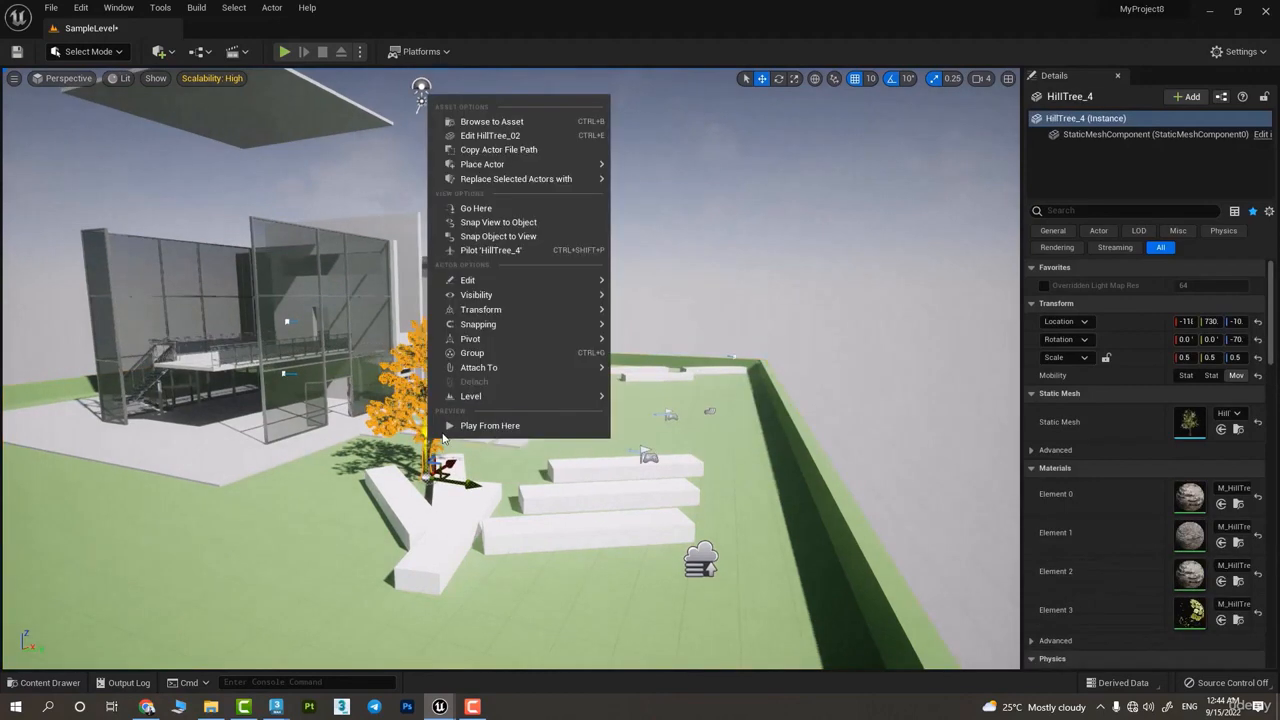
mouse_move(450, 295)
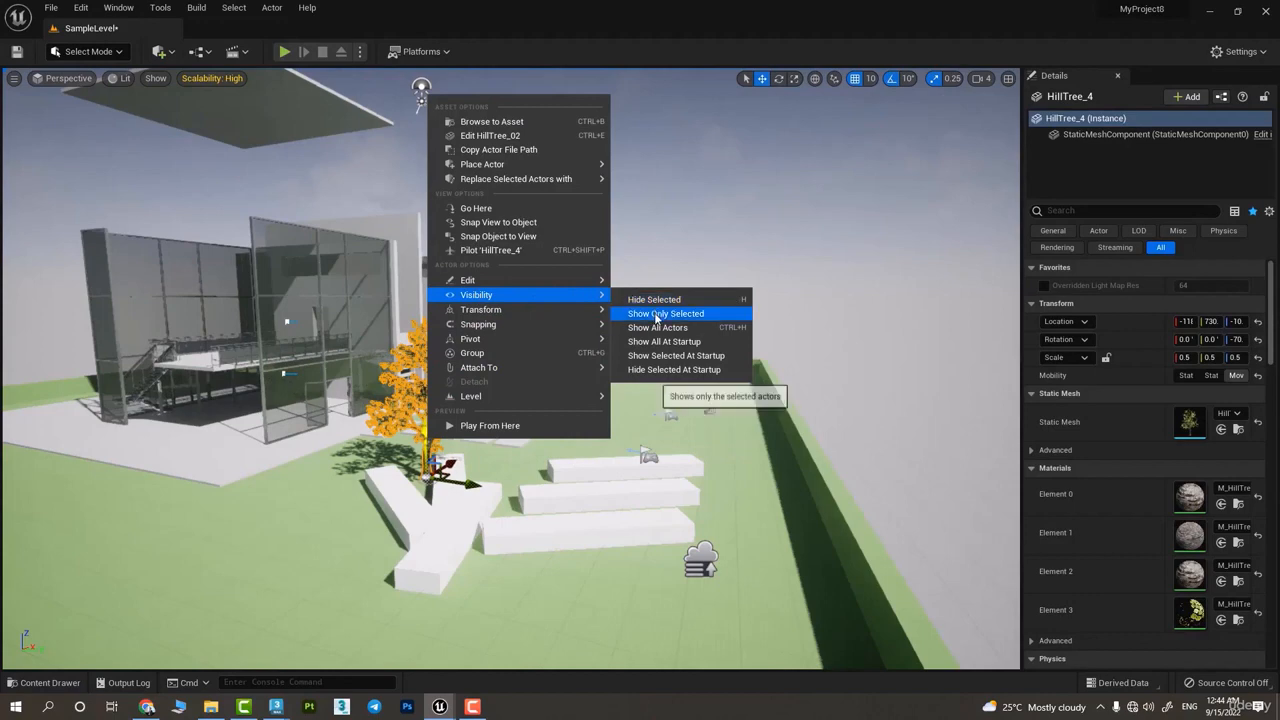
mouse_move(506, 314)
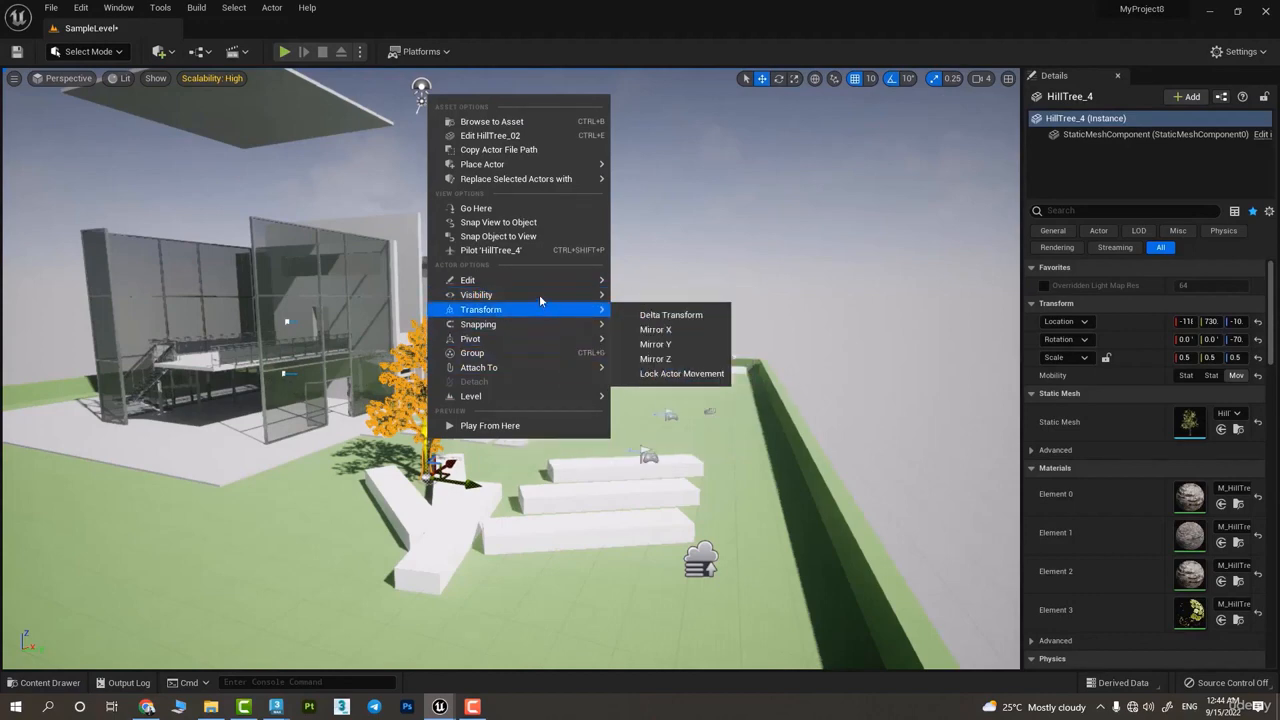
mouse_move(557, 298)
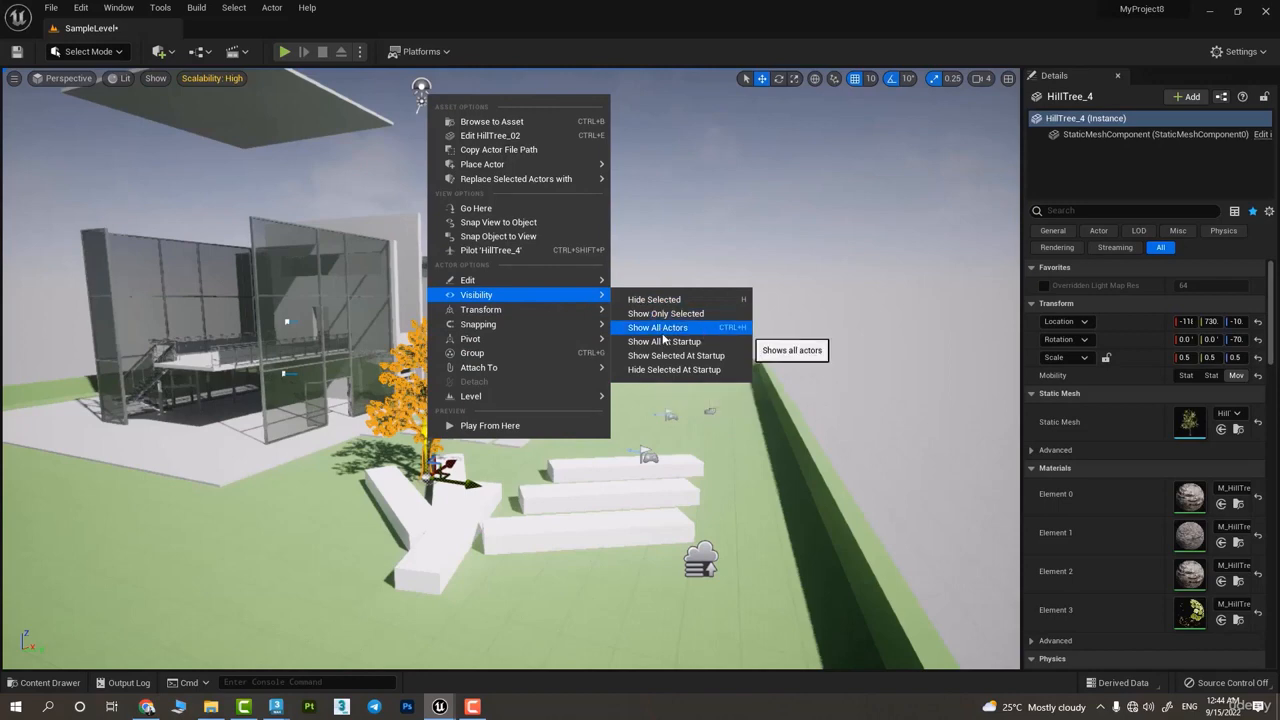
mouse_move(593, 318)
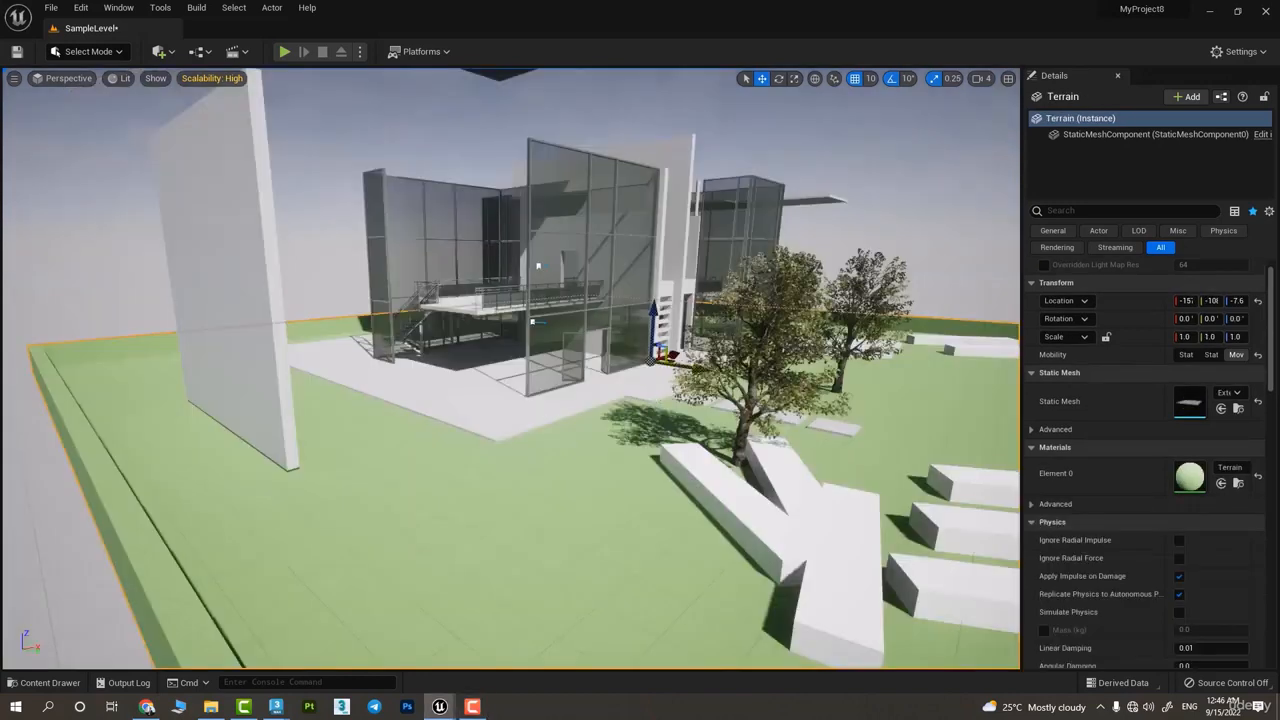
Select the tree HillTree_4 together with the five white blocks beside it
mouse_move(634, 400)
right_down()
mouse_move(640, 370)
mouse_move(634, 400)
right_up()
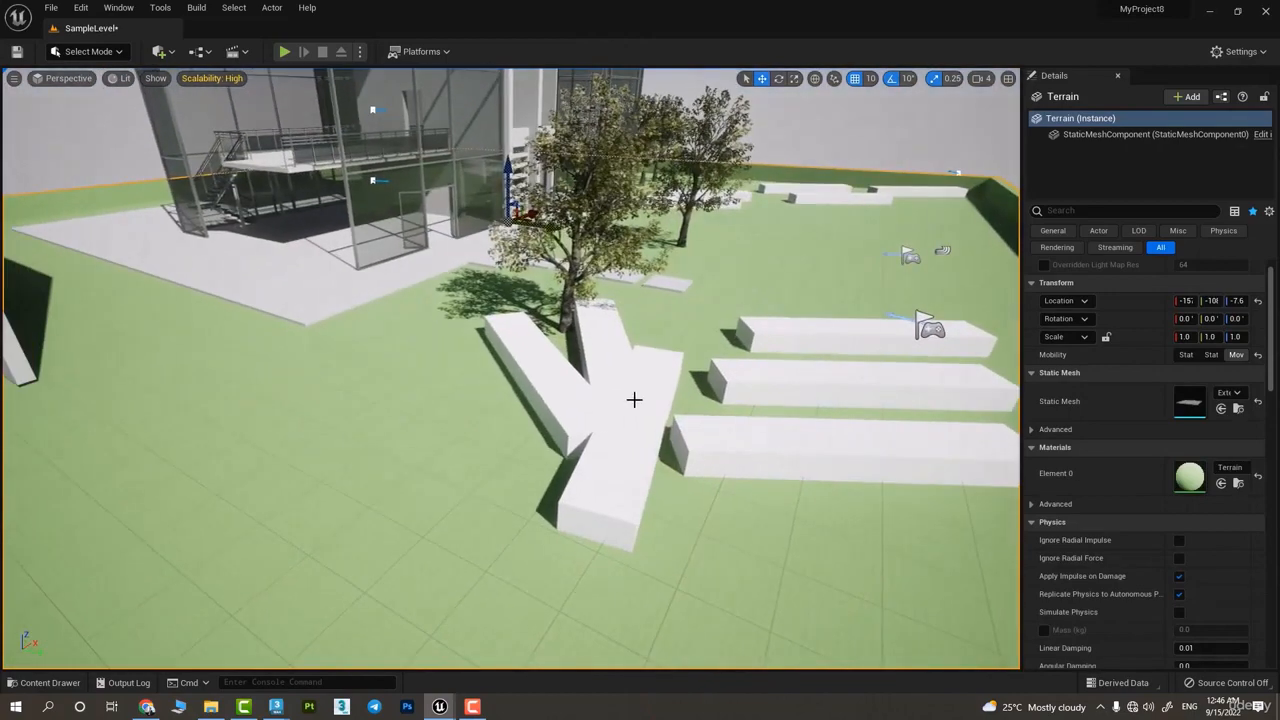
click(593, 314)
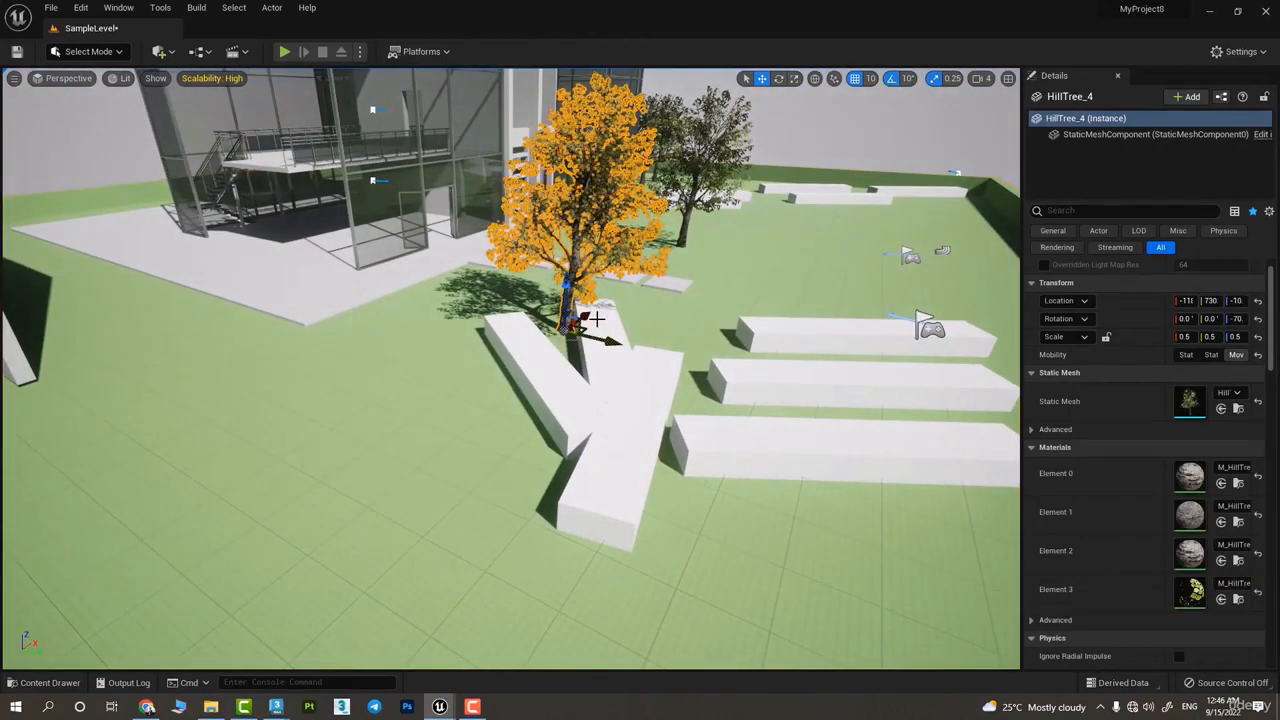
ctrl+click(600, 325)
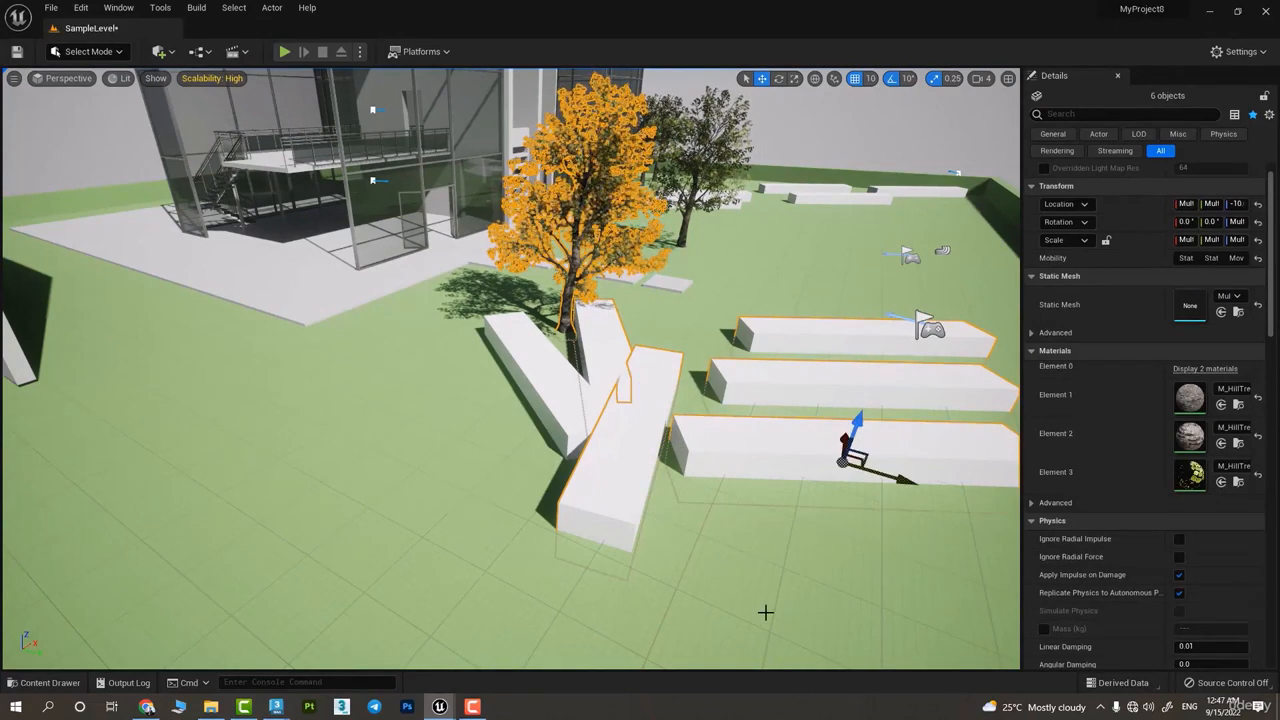
Practise adding and removing actors in a selection until the terrain and the nearest long white block are both selected
click(806, 514)
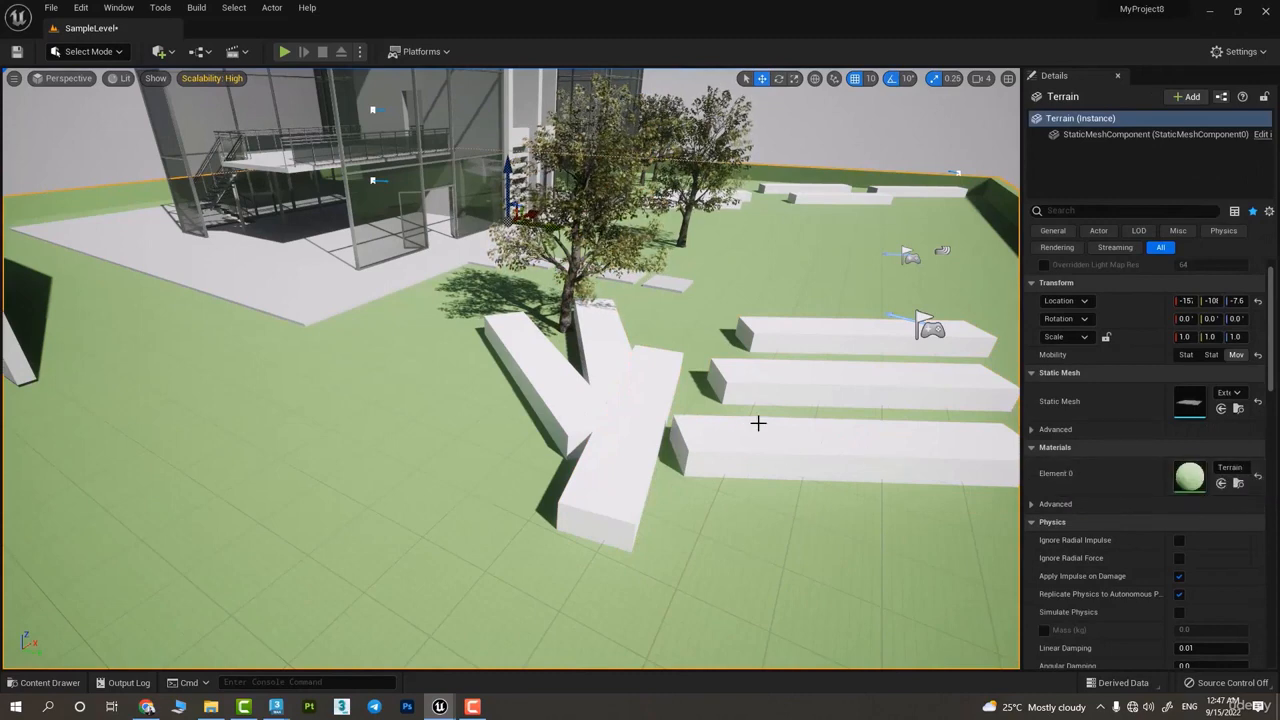
ctrl+click(937, 443)
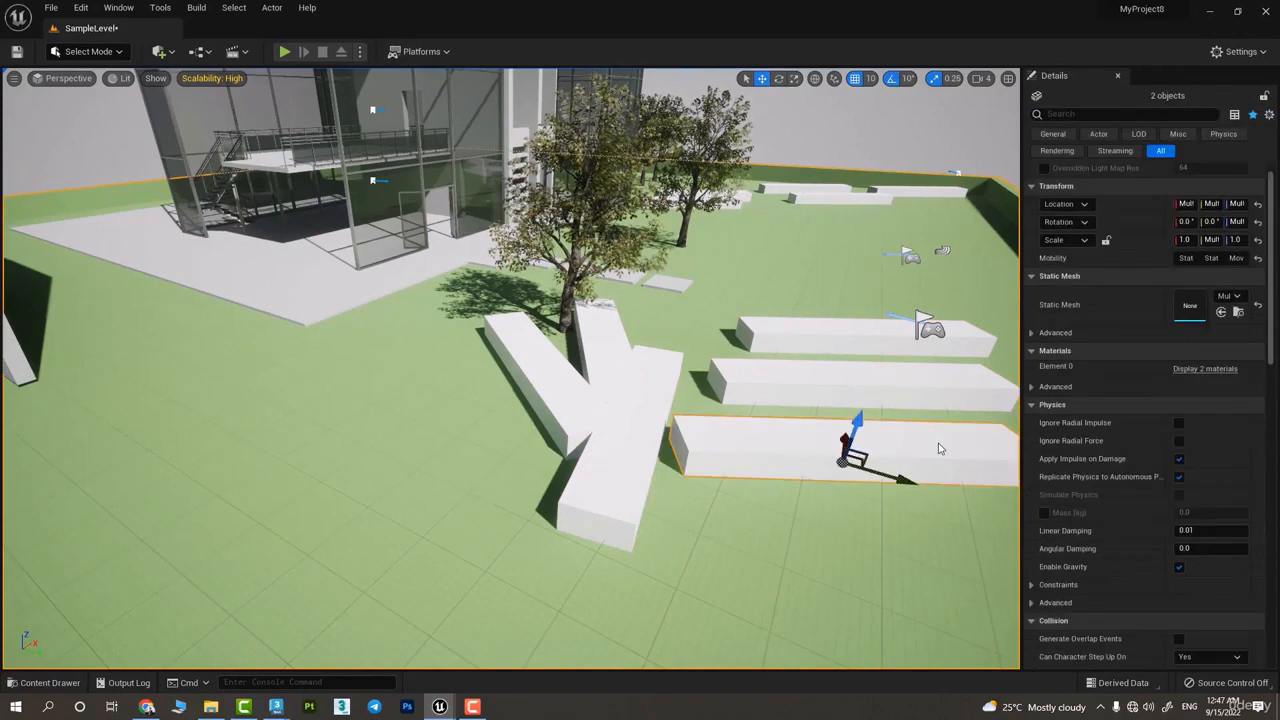
ctrl+click(894, 521)
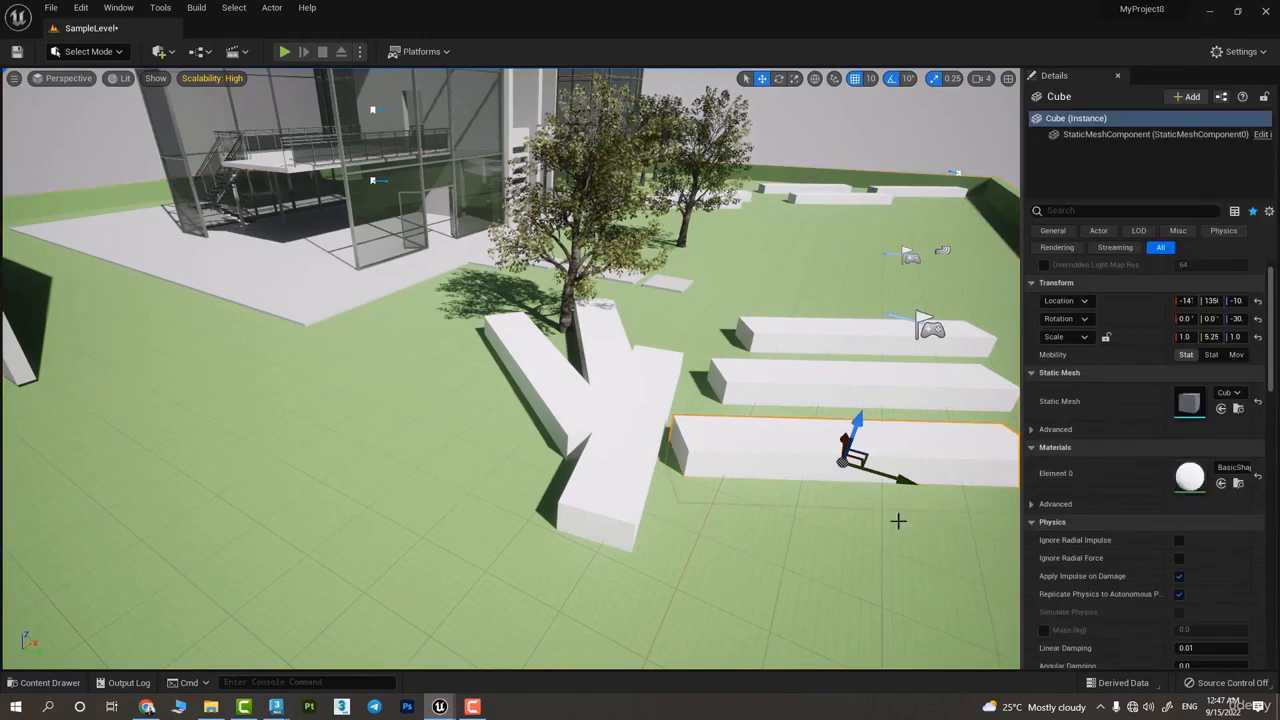
click(746, 480)
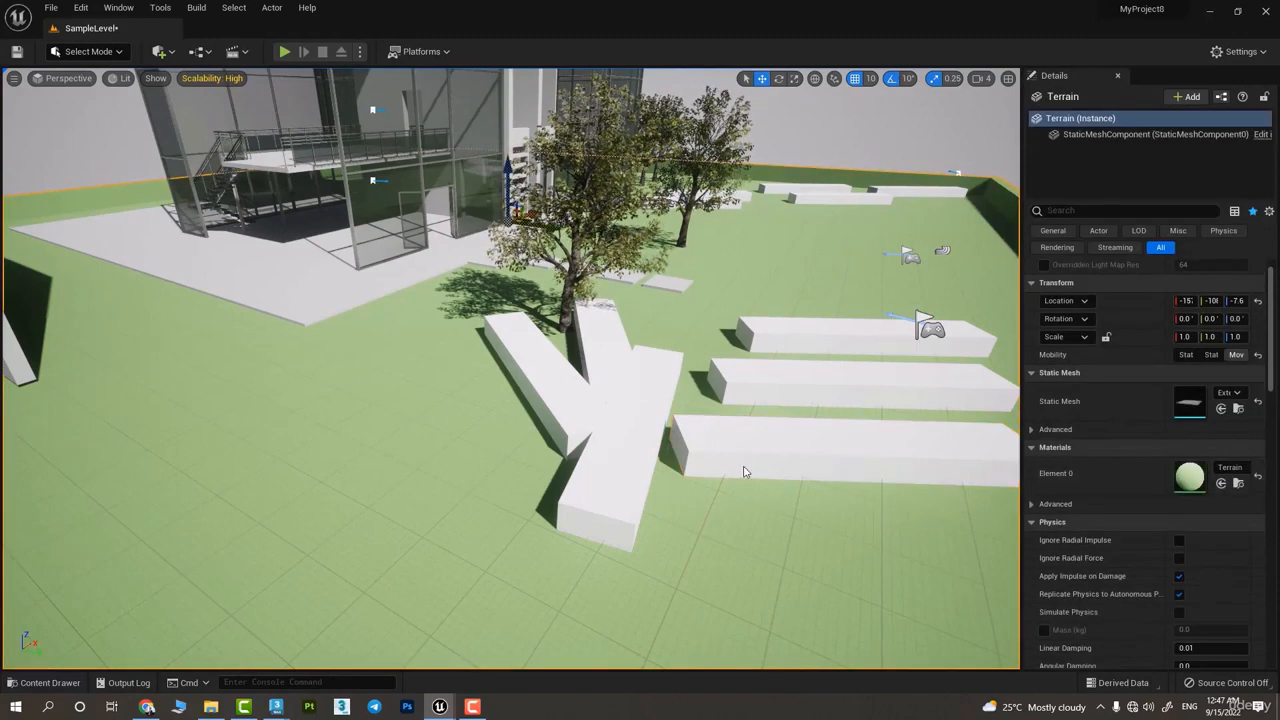
ctrl+click(745, 468)
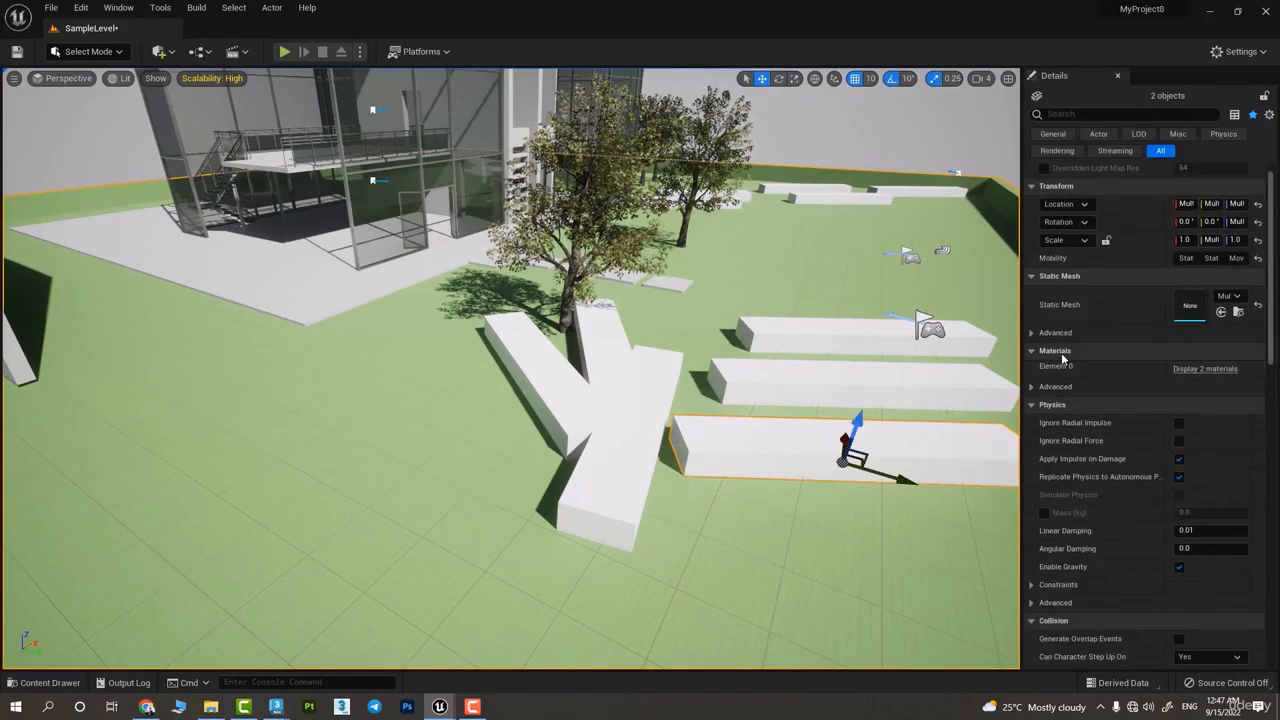
Display the materials of both selected actors and assign a black material to the block and a multicoloured one to the terrain
click(1212, 369)
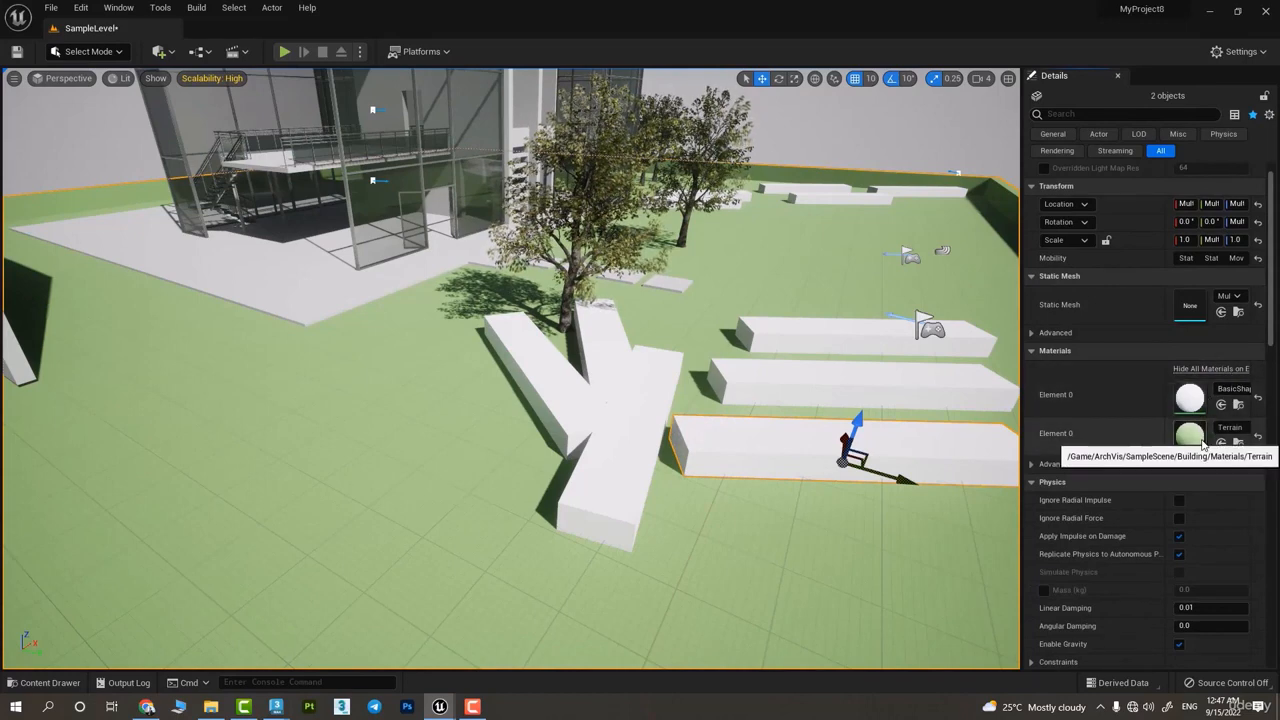
click(1232, 389)
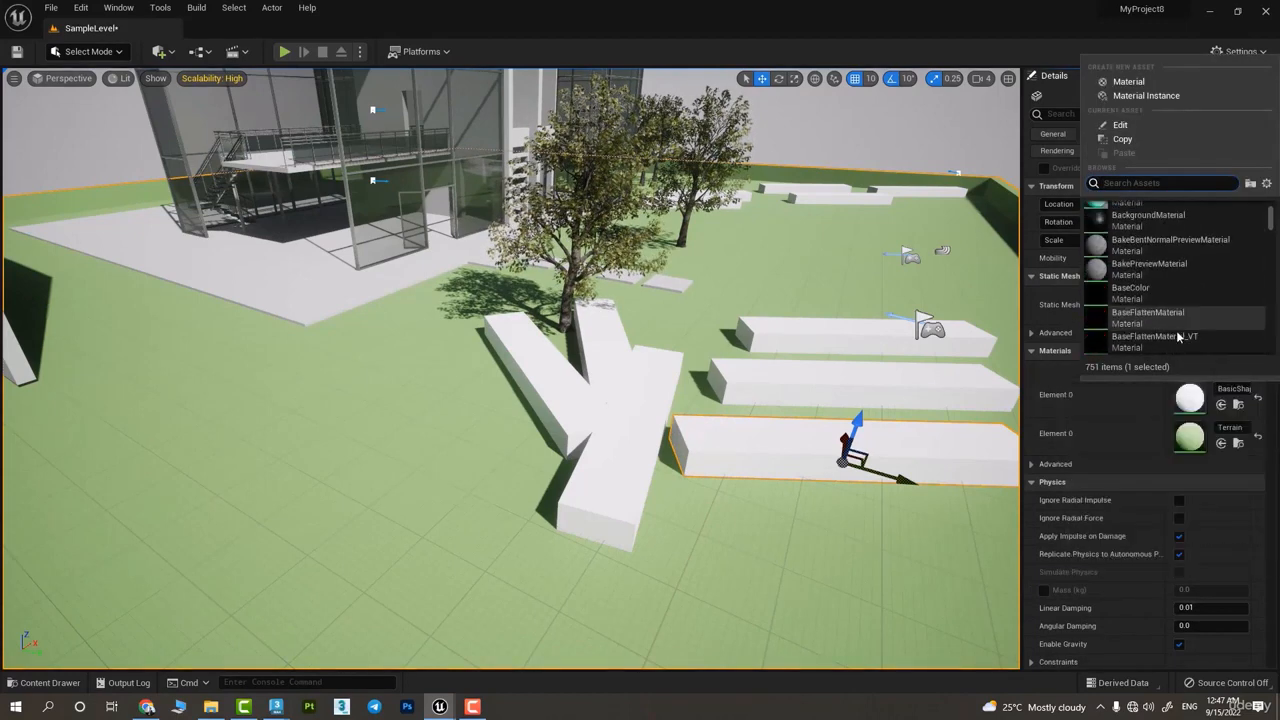
click(1154, 224)
click(1205, 369)
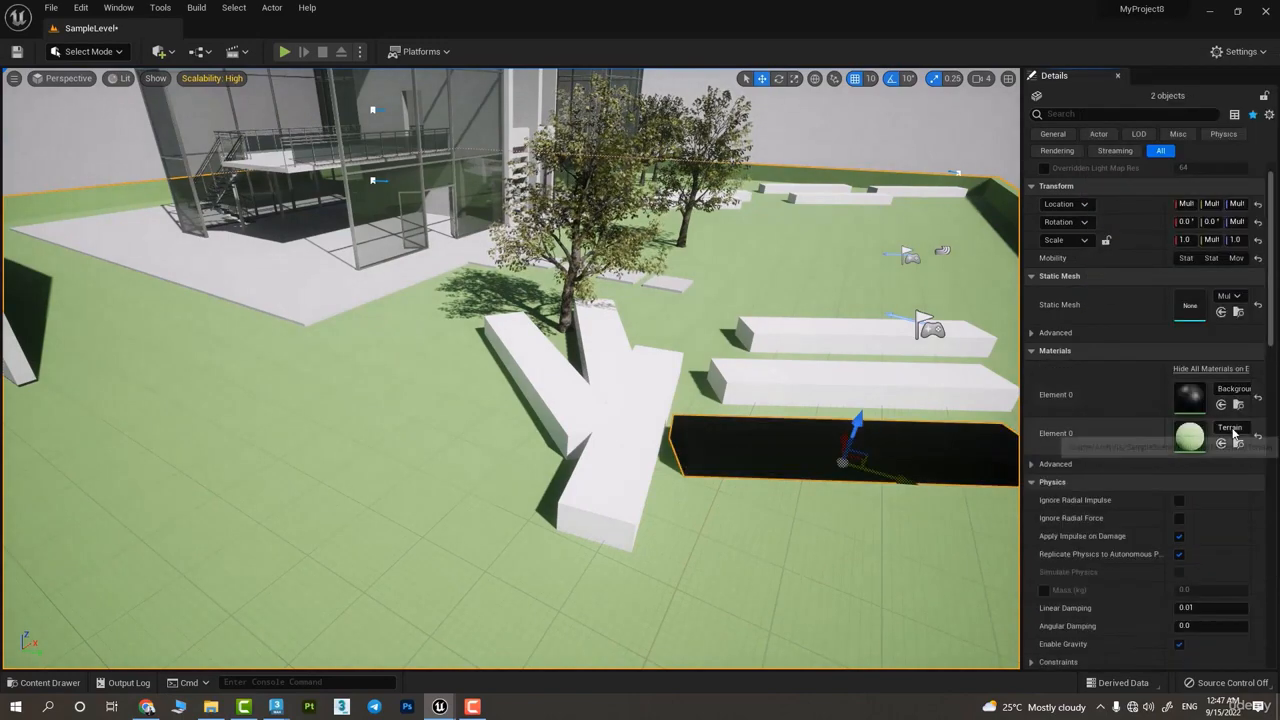
click(1232, 385)
click(1132, 324)
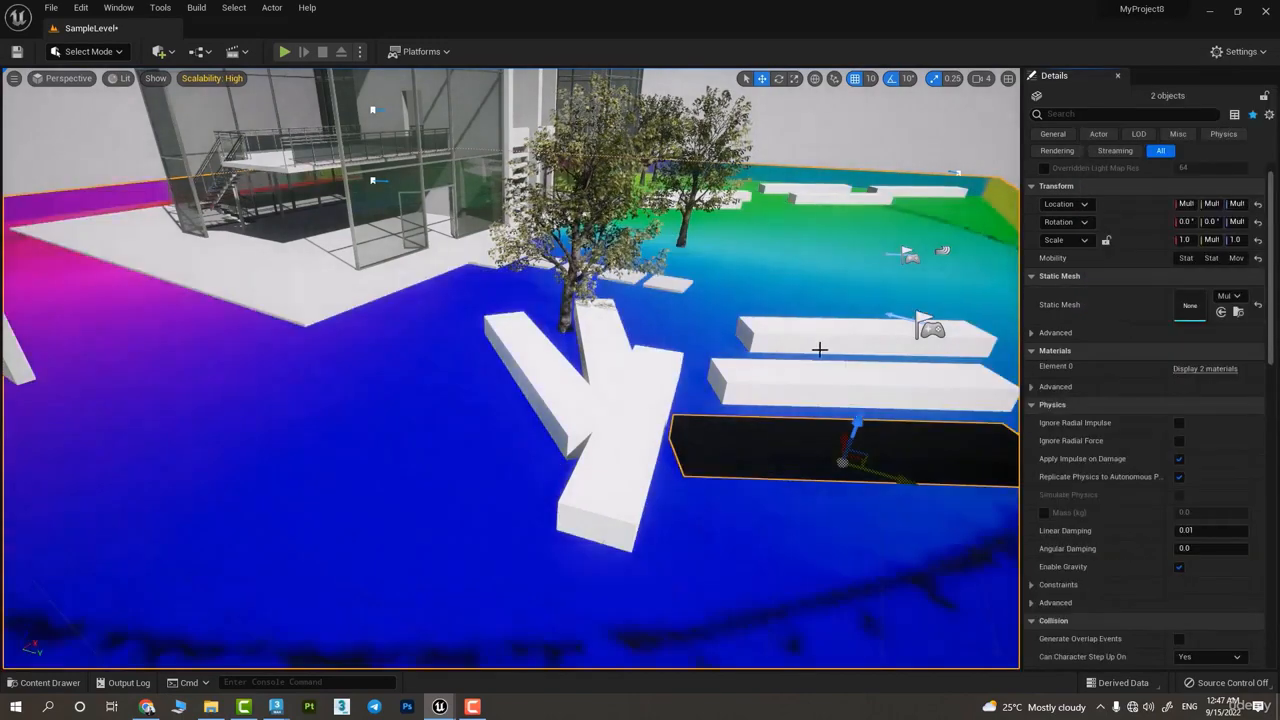
Set the current pivot location as the pivot offset of the railing panel Railing_Panel_038 by the stairs
right_drag(820, 349, 745, 465)
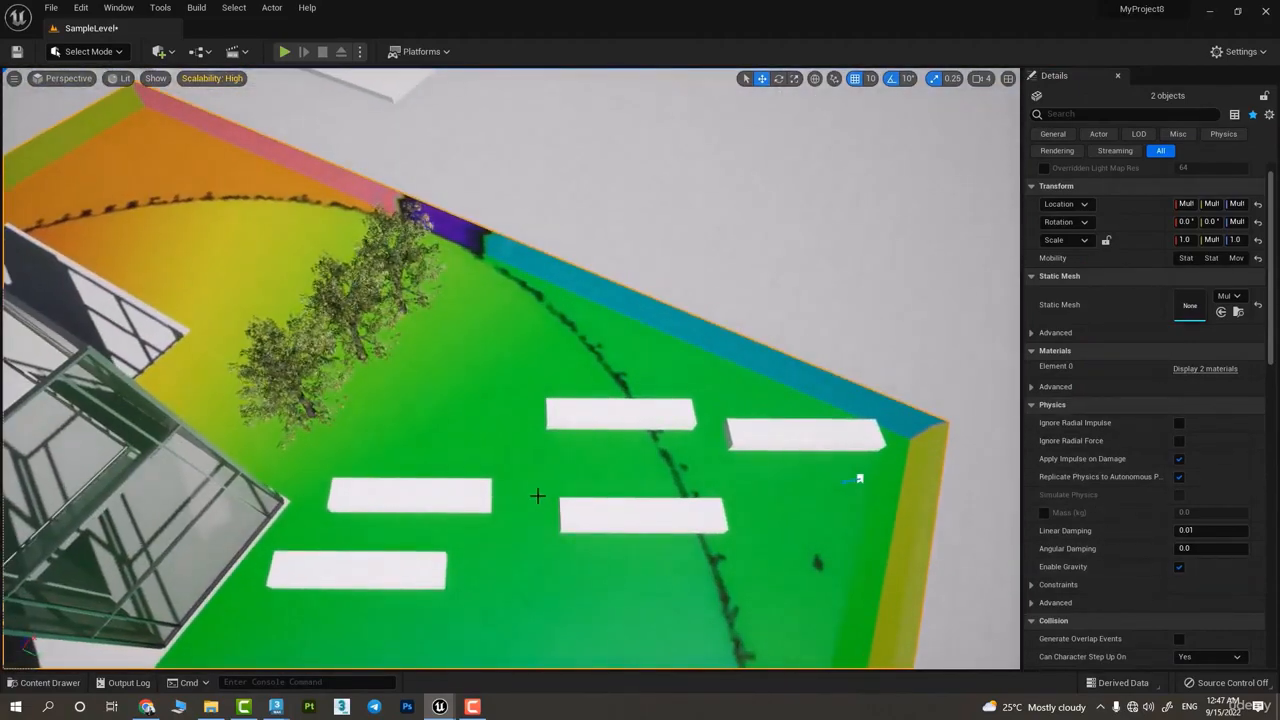
right_drag(537, 494, 570, 400)
right_drag(652, 147, 640, 300)
click(672, 314)
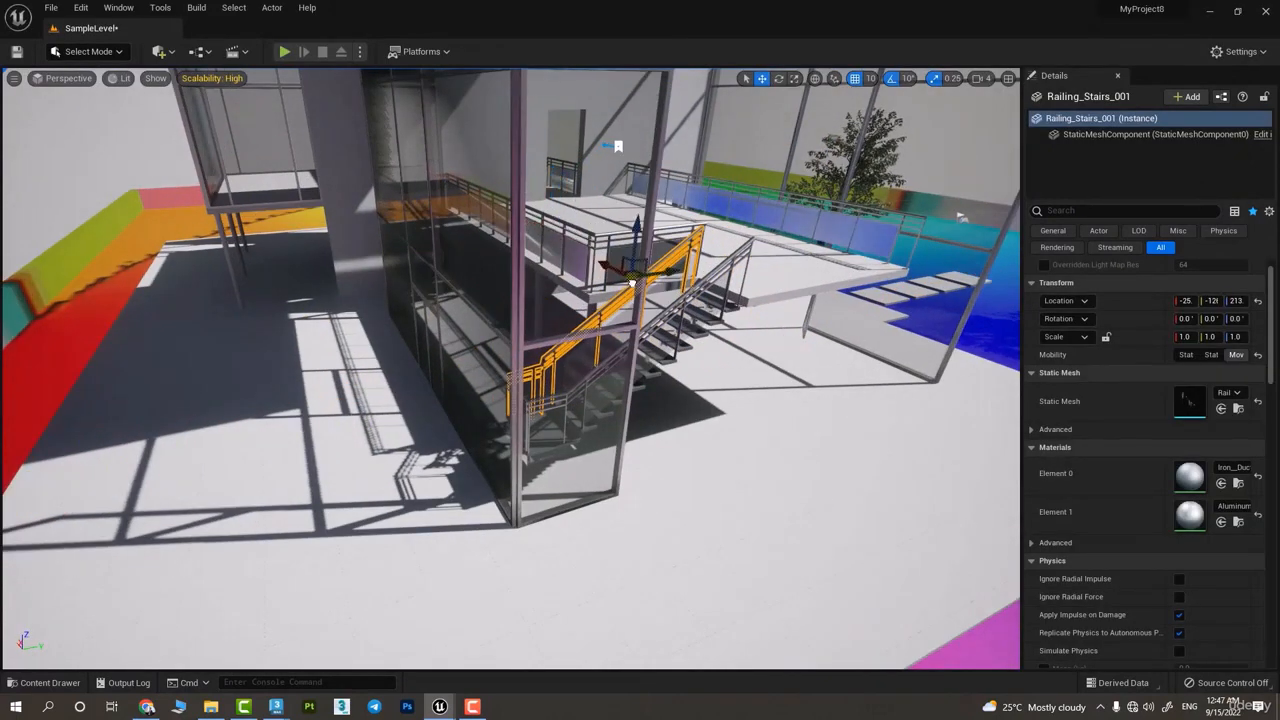
right_click(672, 268)
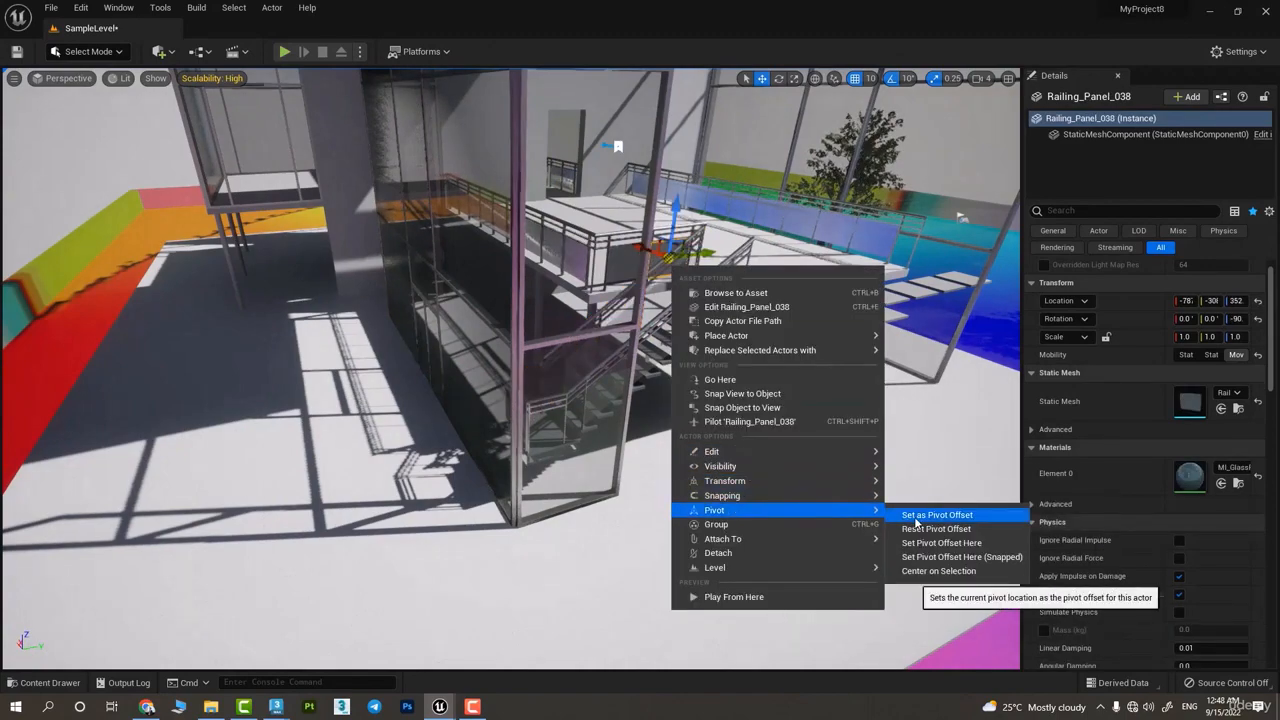
click(916, 520)
Set the current pivot location as the pivot offset of the freestanding wall Wall_001
key(w)
right_drag(794, 303, 683, 341)
key(s)
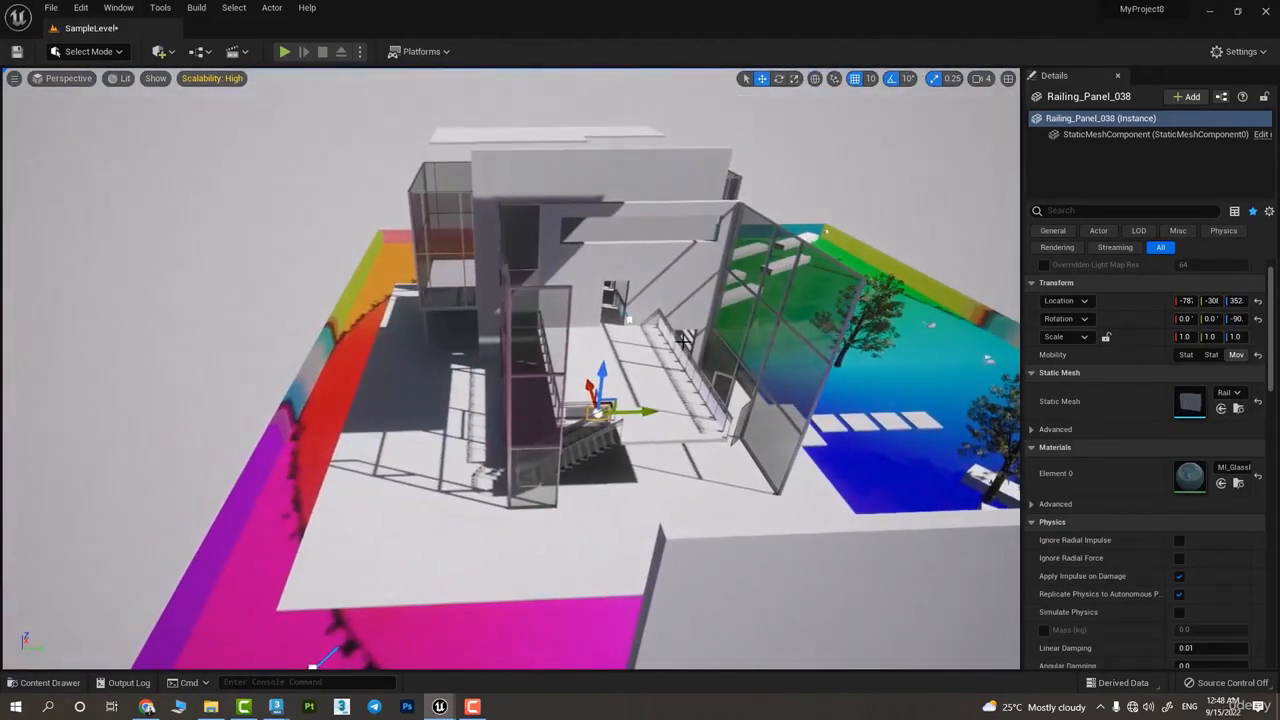
key(w)
right_drag(814, 316, 1012, 320)
key(w)
right_drag(640, 370, 740, 405)
key(s)
right_drag(740, 318, 800, 385)
key(s)
key(a)
right_drag(375, 372, 455, 335)
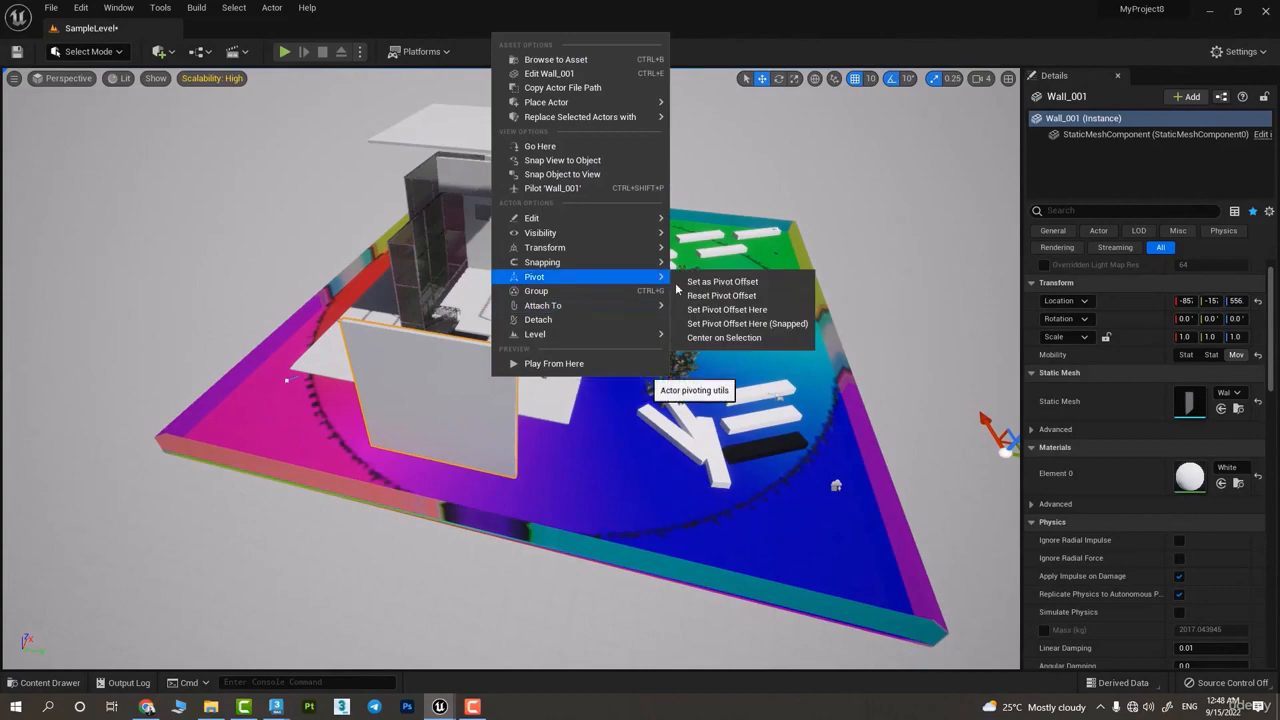
click(720, 282)
Reselect the wall Wall_001 and inspect where its pivot lies relative to its geometry from several viewpoints
key(s)
right_drag(774, 340, 838, 375)
click(774, 341)
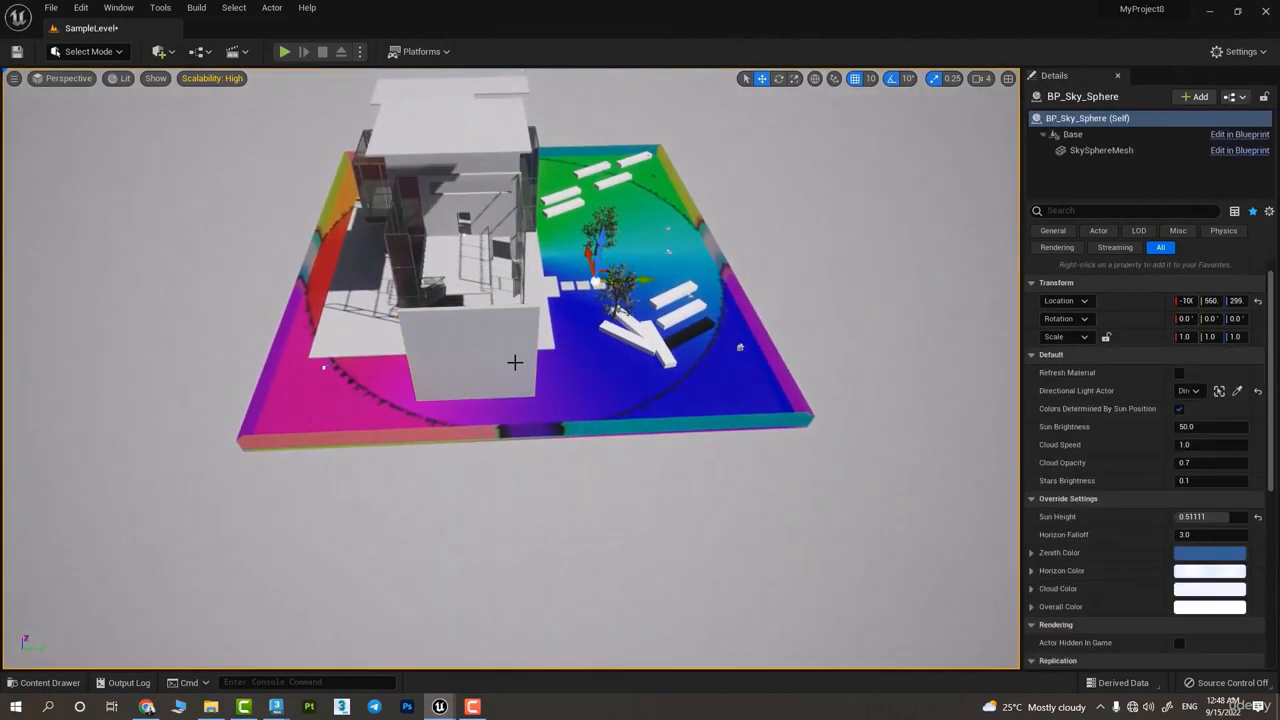
click(524, 375)
key(w)
key(d)
mouse_move(526, 377)
right_down()
mouse_move(560, 385)
mouse_move(465, 350)
mouse_move(529, 374)
right_up()
key(a)
key(w)
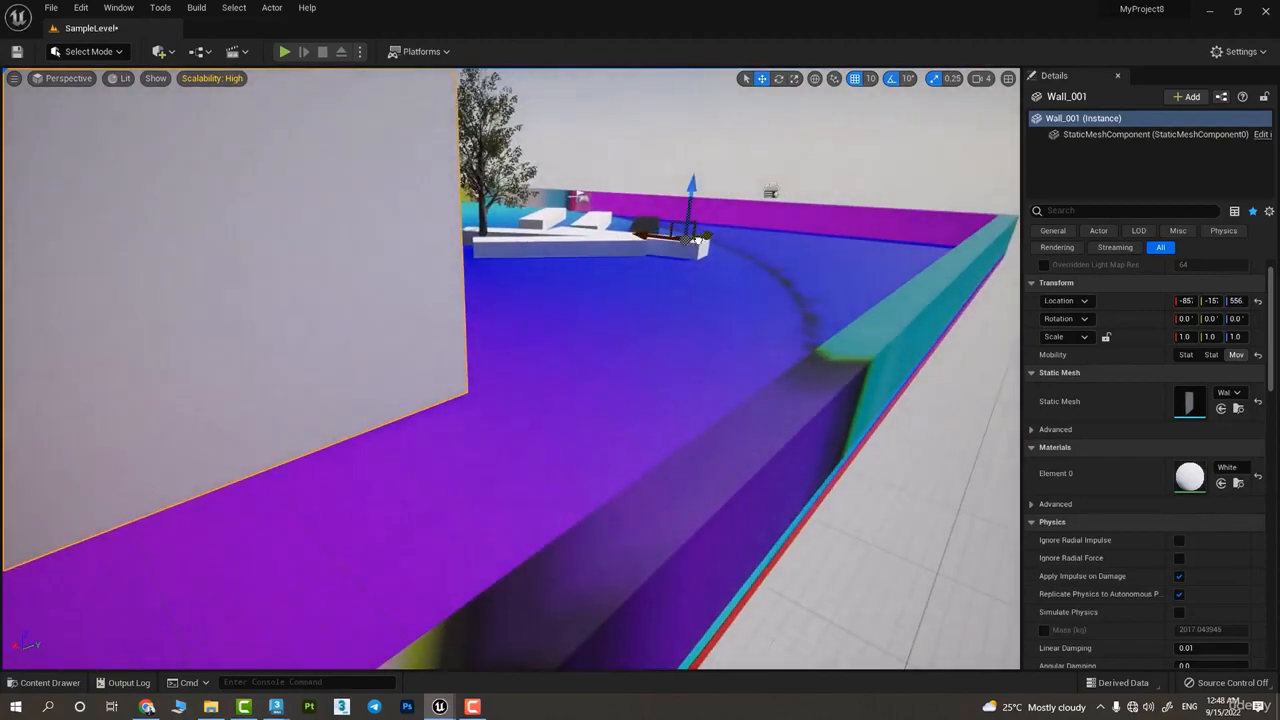
drag(699, 239, 796, 209)
key(s)
right_drag(796, 209, 598, 258)
key(w)
key(d)
key(s)
Undo the pivot offset changes, the material replacements on the block and terrain, and the earlier multi-selections
key(ctrl+z)
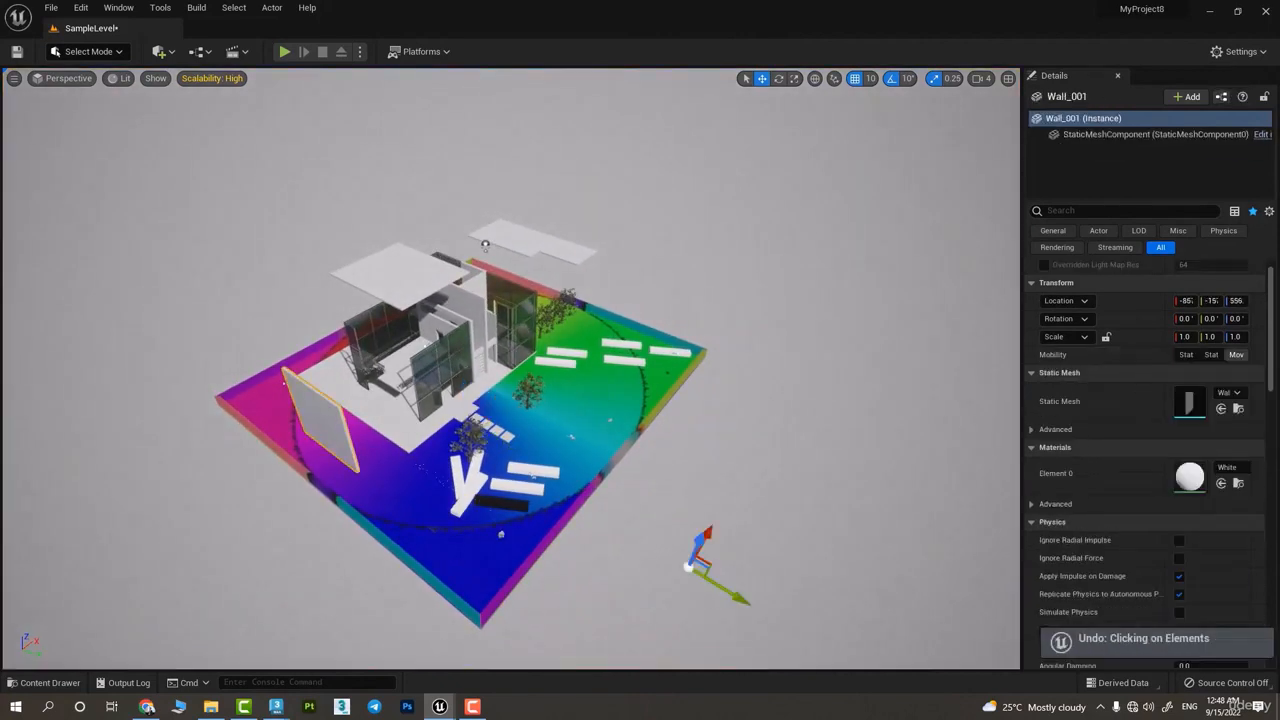
key(ctrl+z)
key(ctrl+z)
key(ctrl+z)
key(ctrl+z)
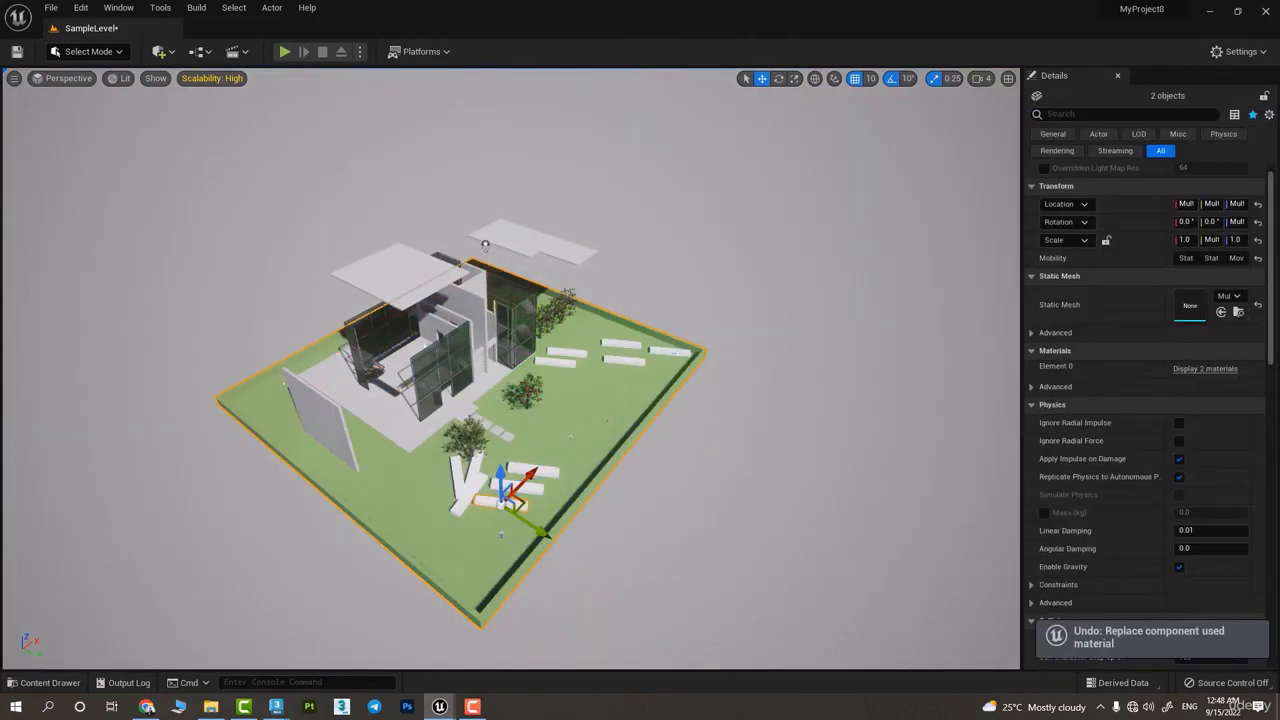
key(ctrl+z)
key(ctrl+z)
key(ctrl+z)
key(ctrl+z)
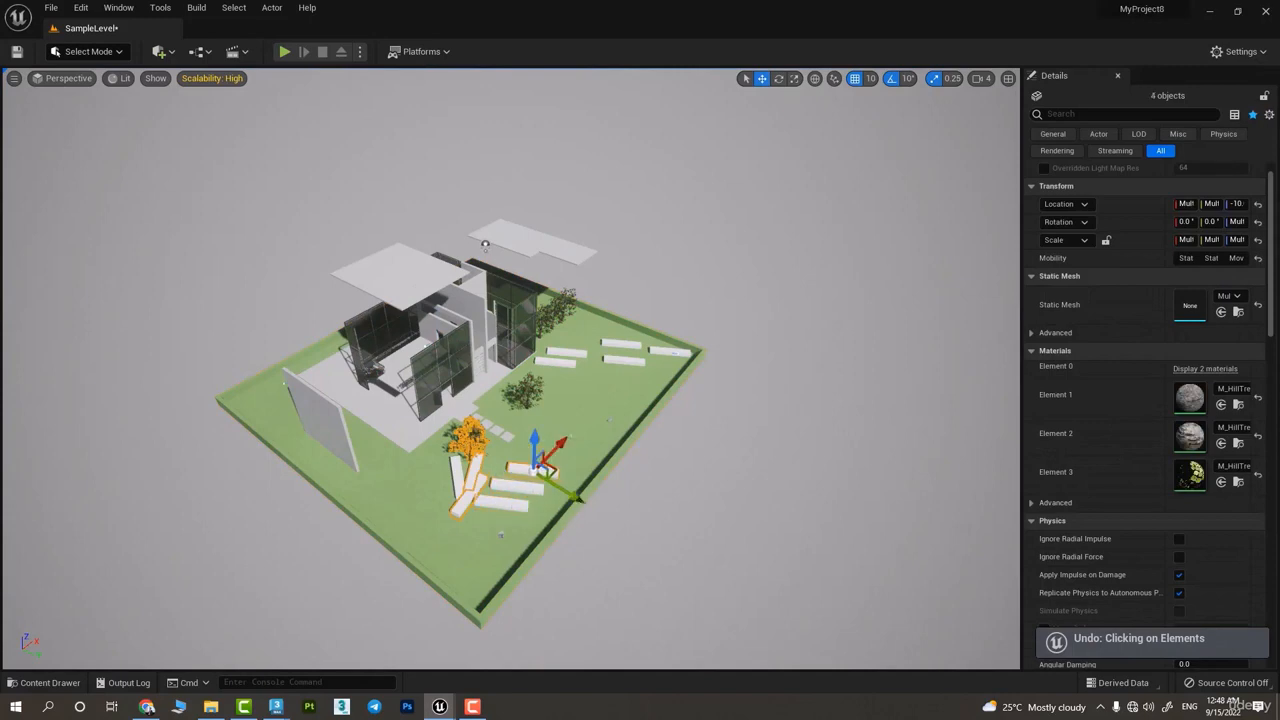
key(ctrl+z)
key(ctrl+z)
key(ctrl+z)
key(ctrl+z)
key(ctrl+z)
key(ctrl+z)
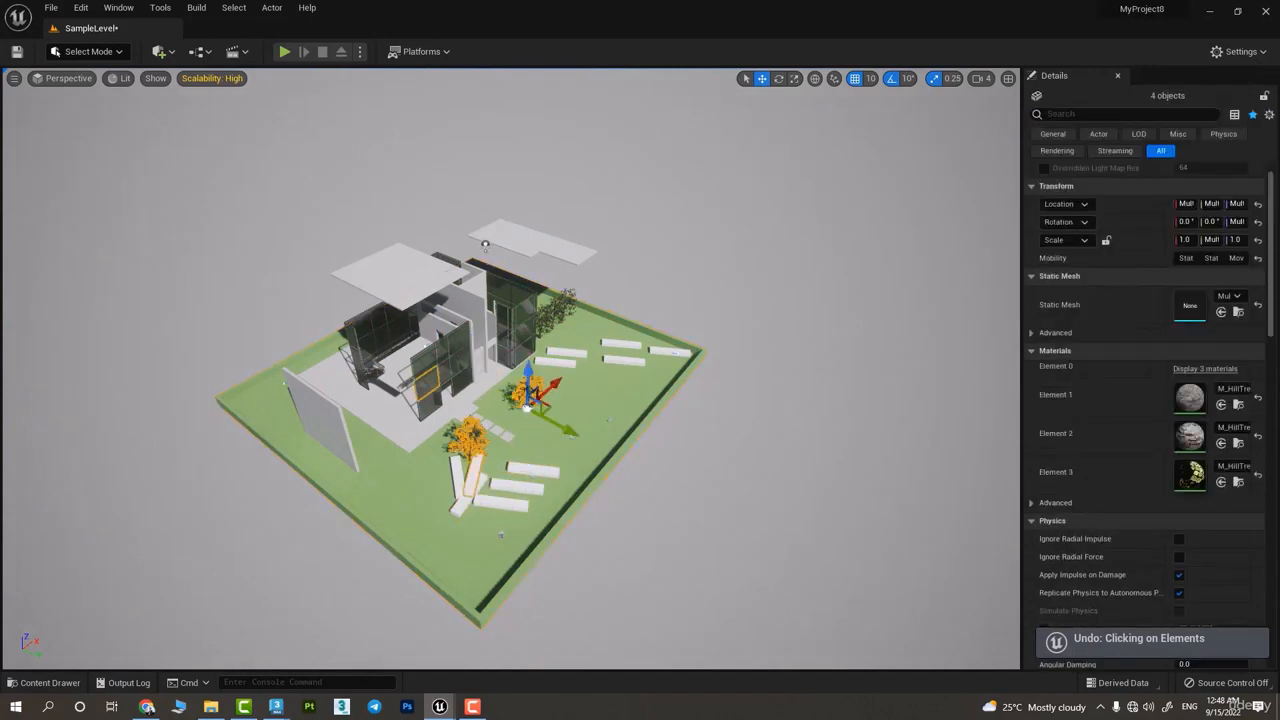
key(ctrl+z)
key(ctrl+z)
key(ctrl+z)
key(ctrl+z)
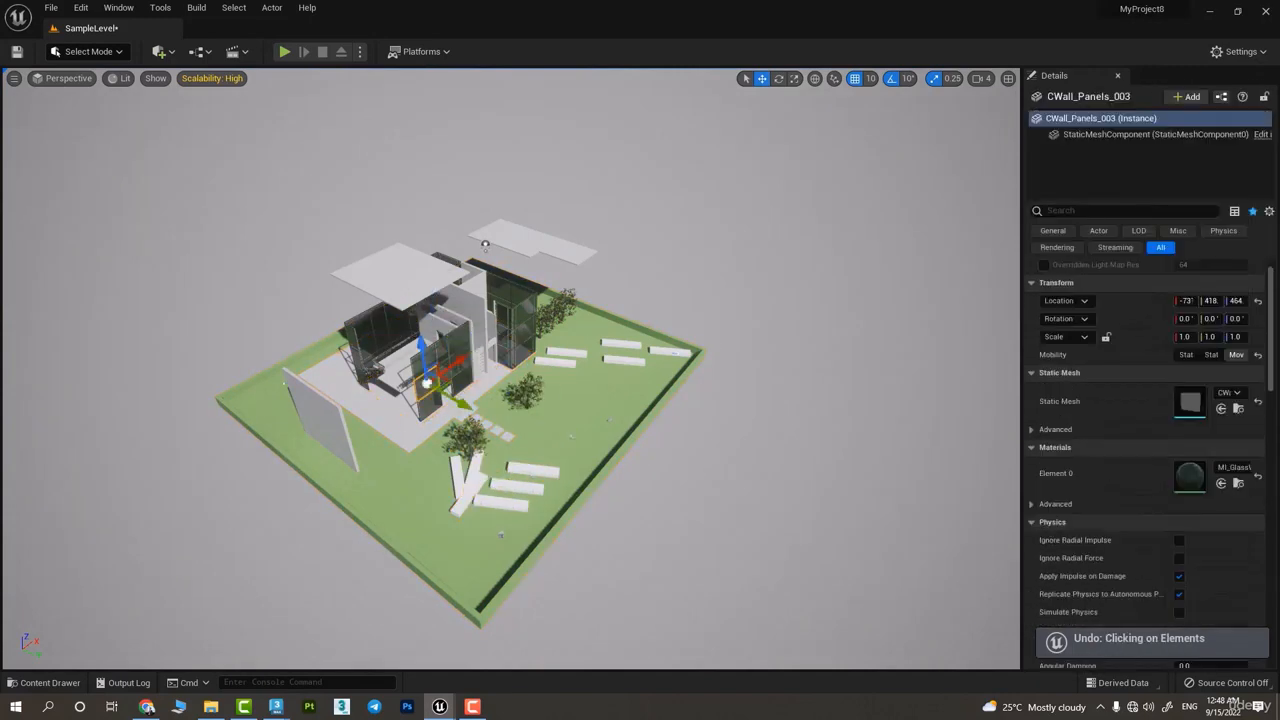